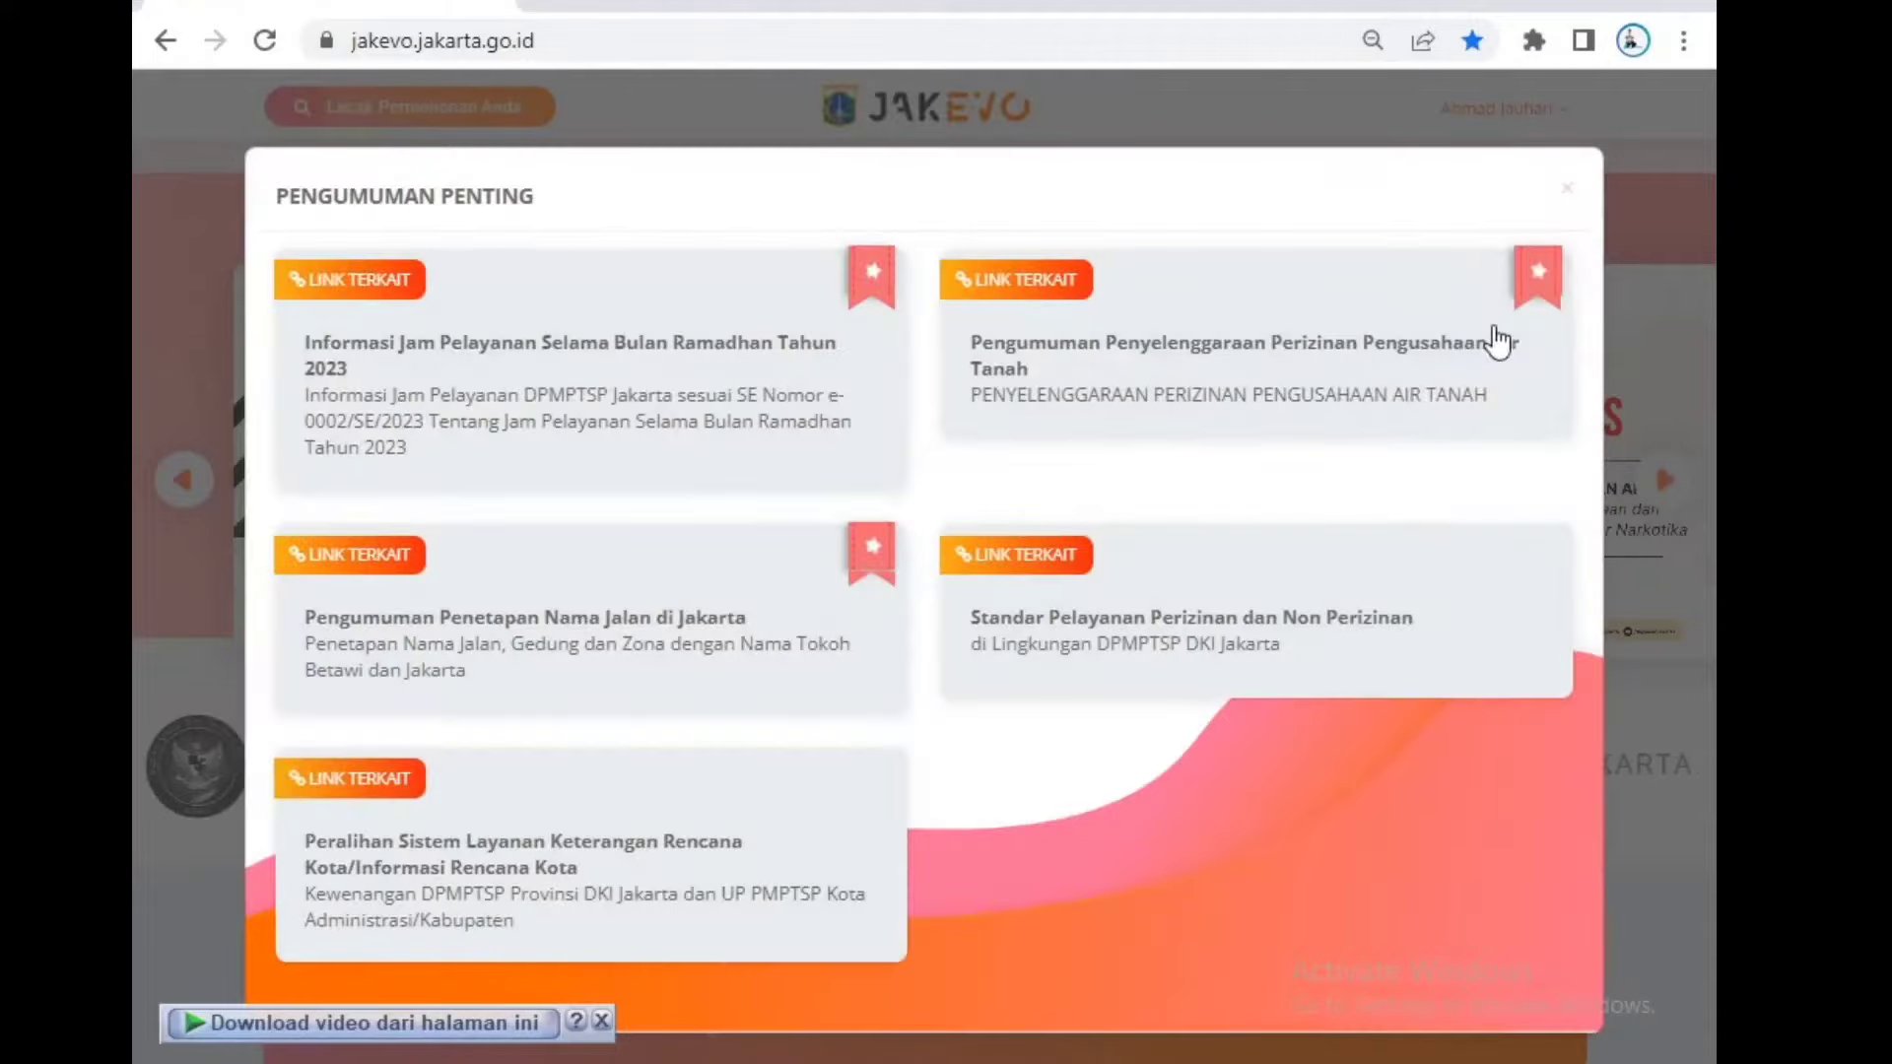
Step: Dismiss the announcement popup, log out from the account menu, and go to the login page
{"action": "left_click", "coordinate": [1569, 188]}
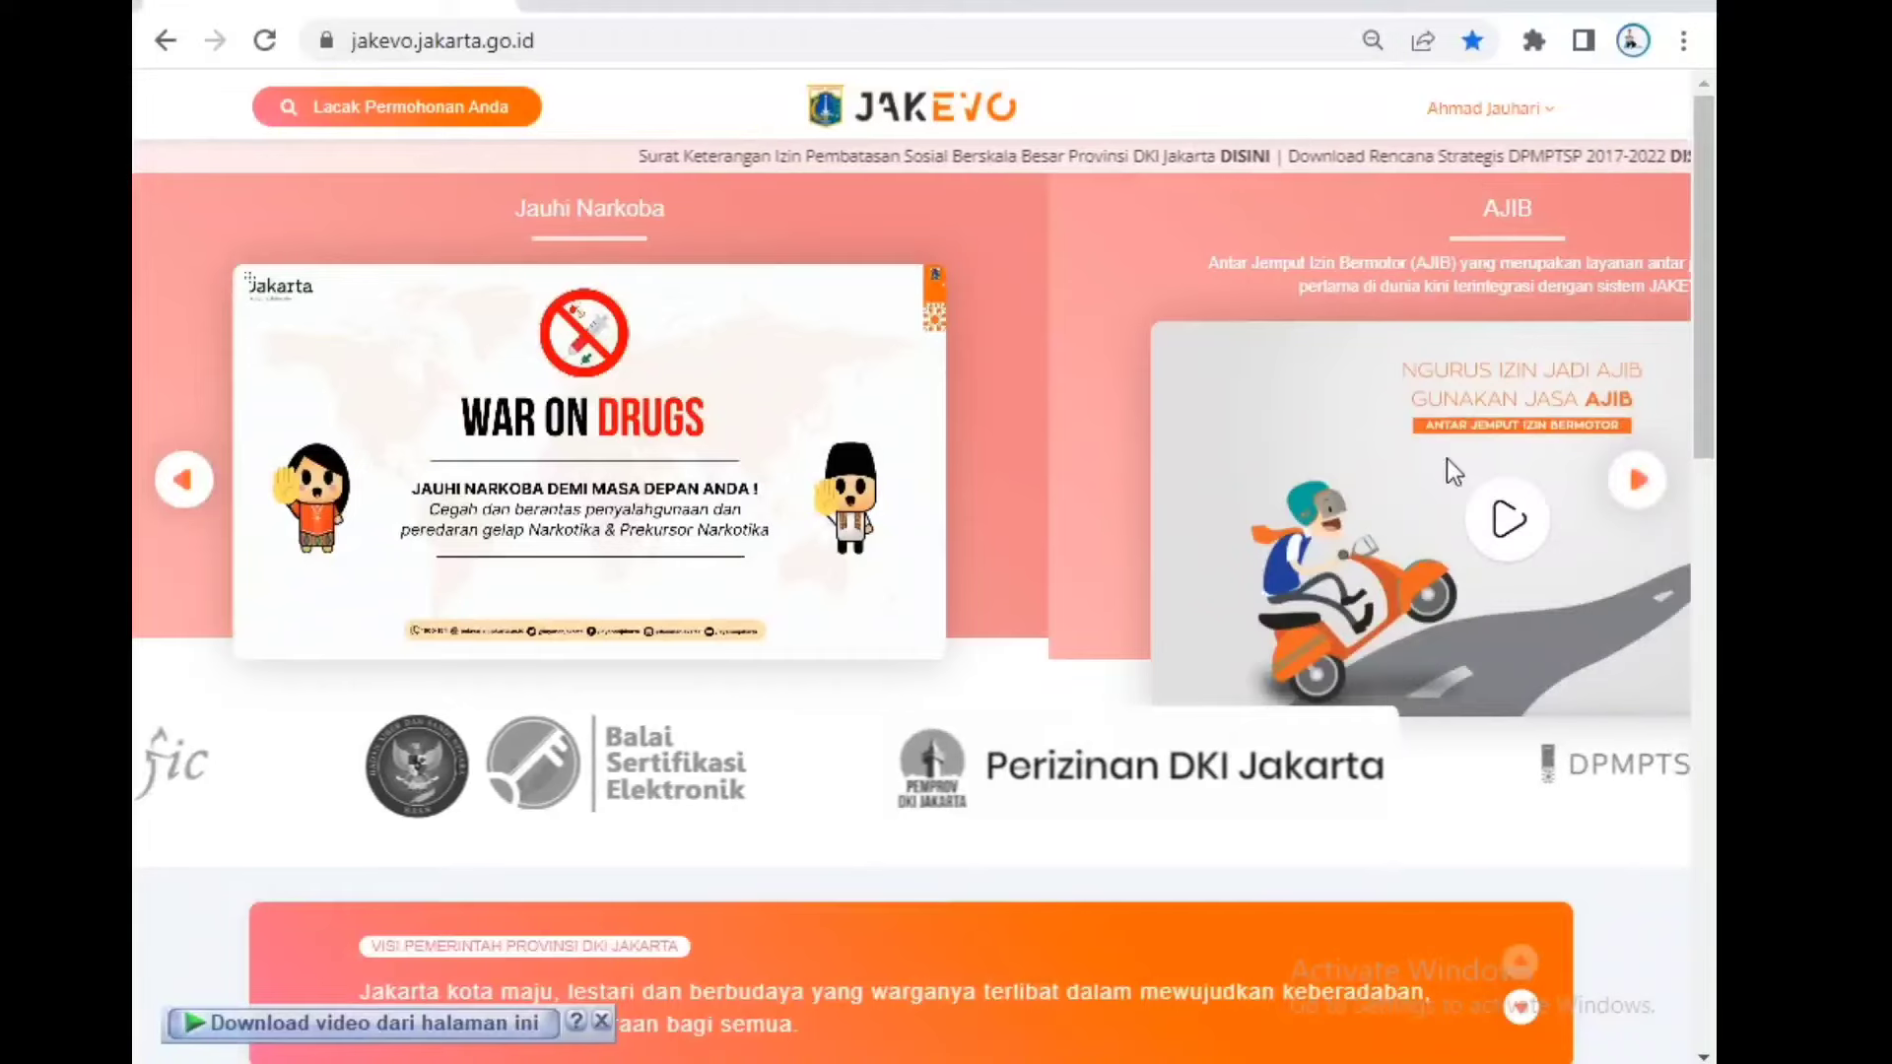
{"action": "left_click", "coordinate": [1522, 110]}
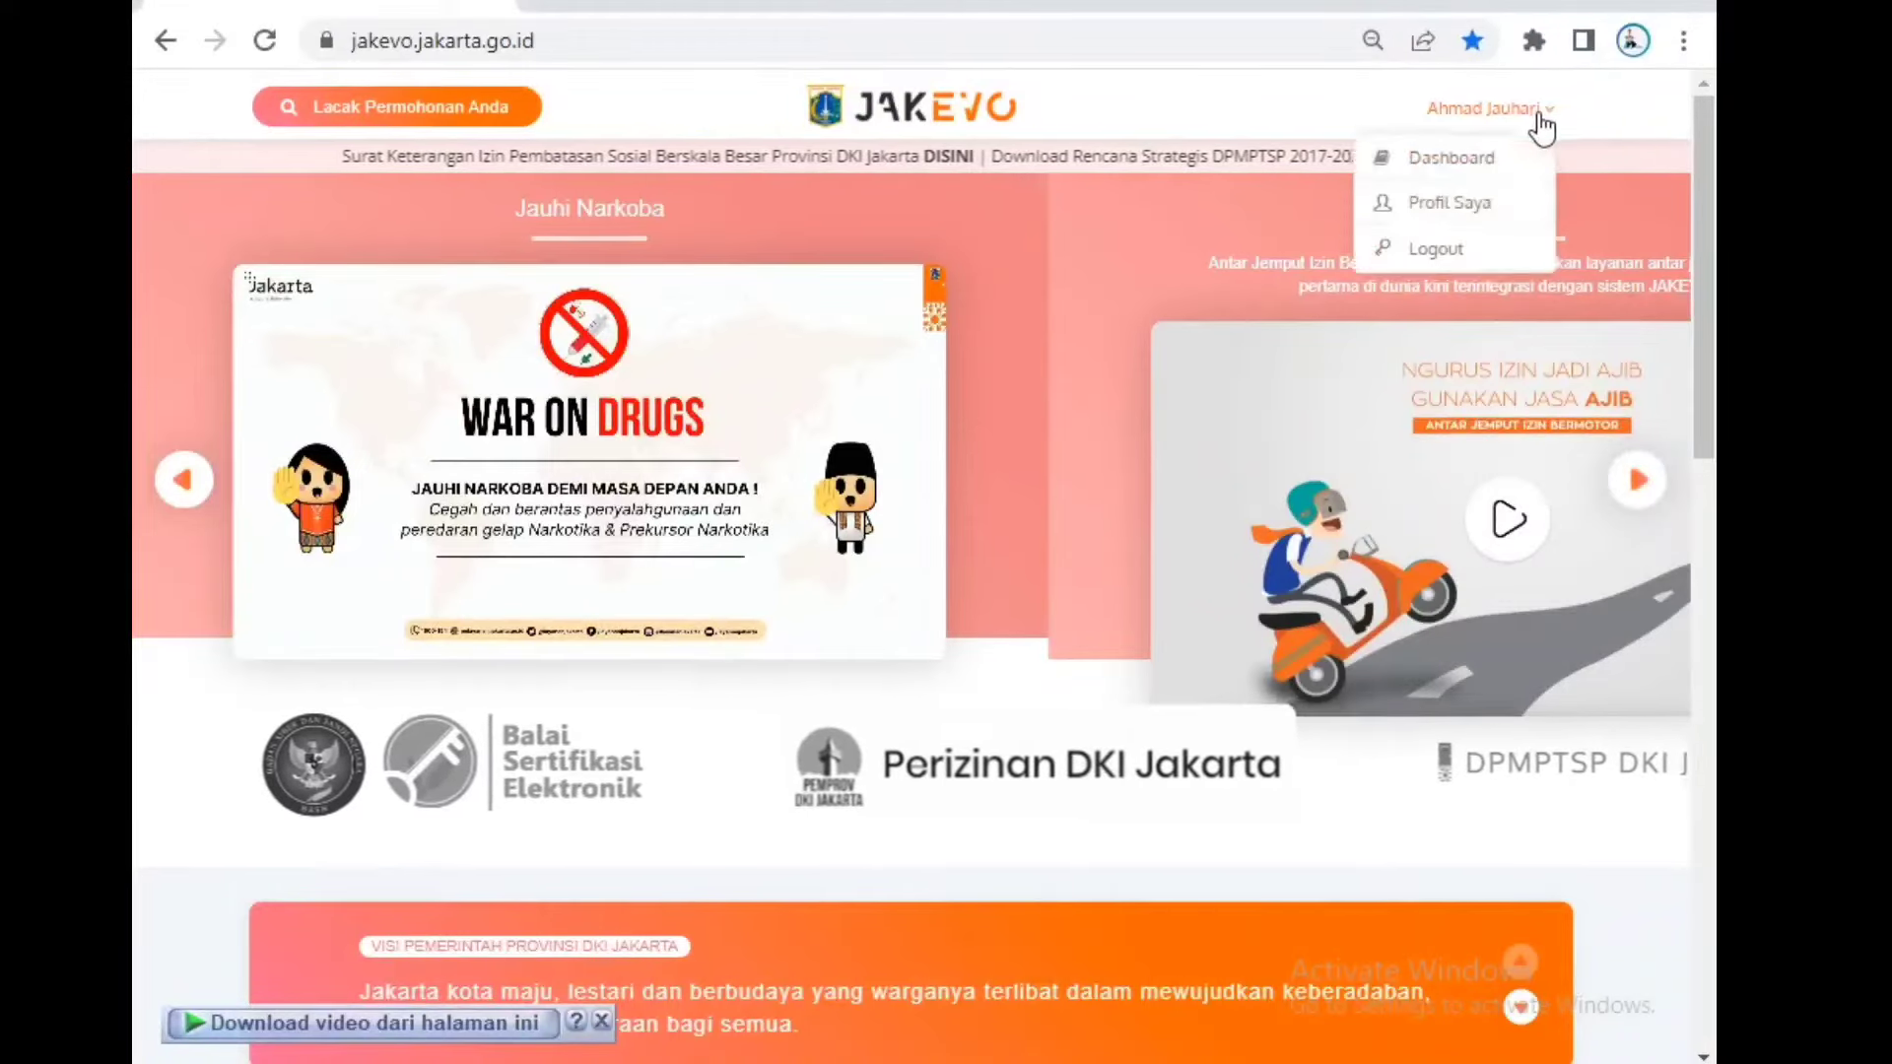
{"action": "left_click", "coordinate": [1509, 241]}
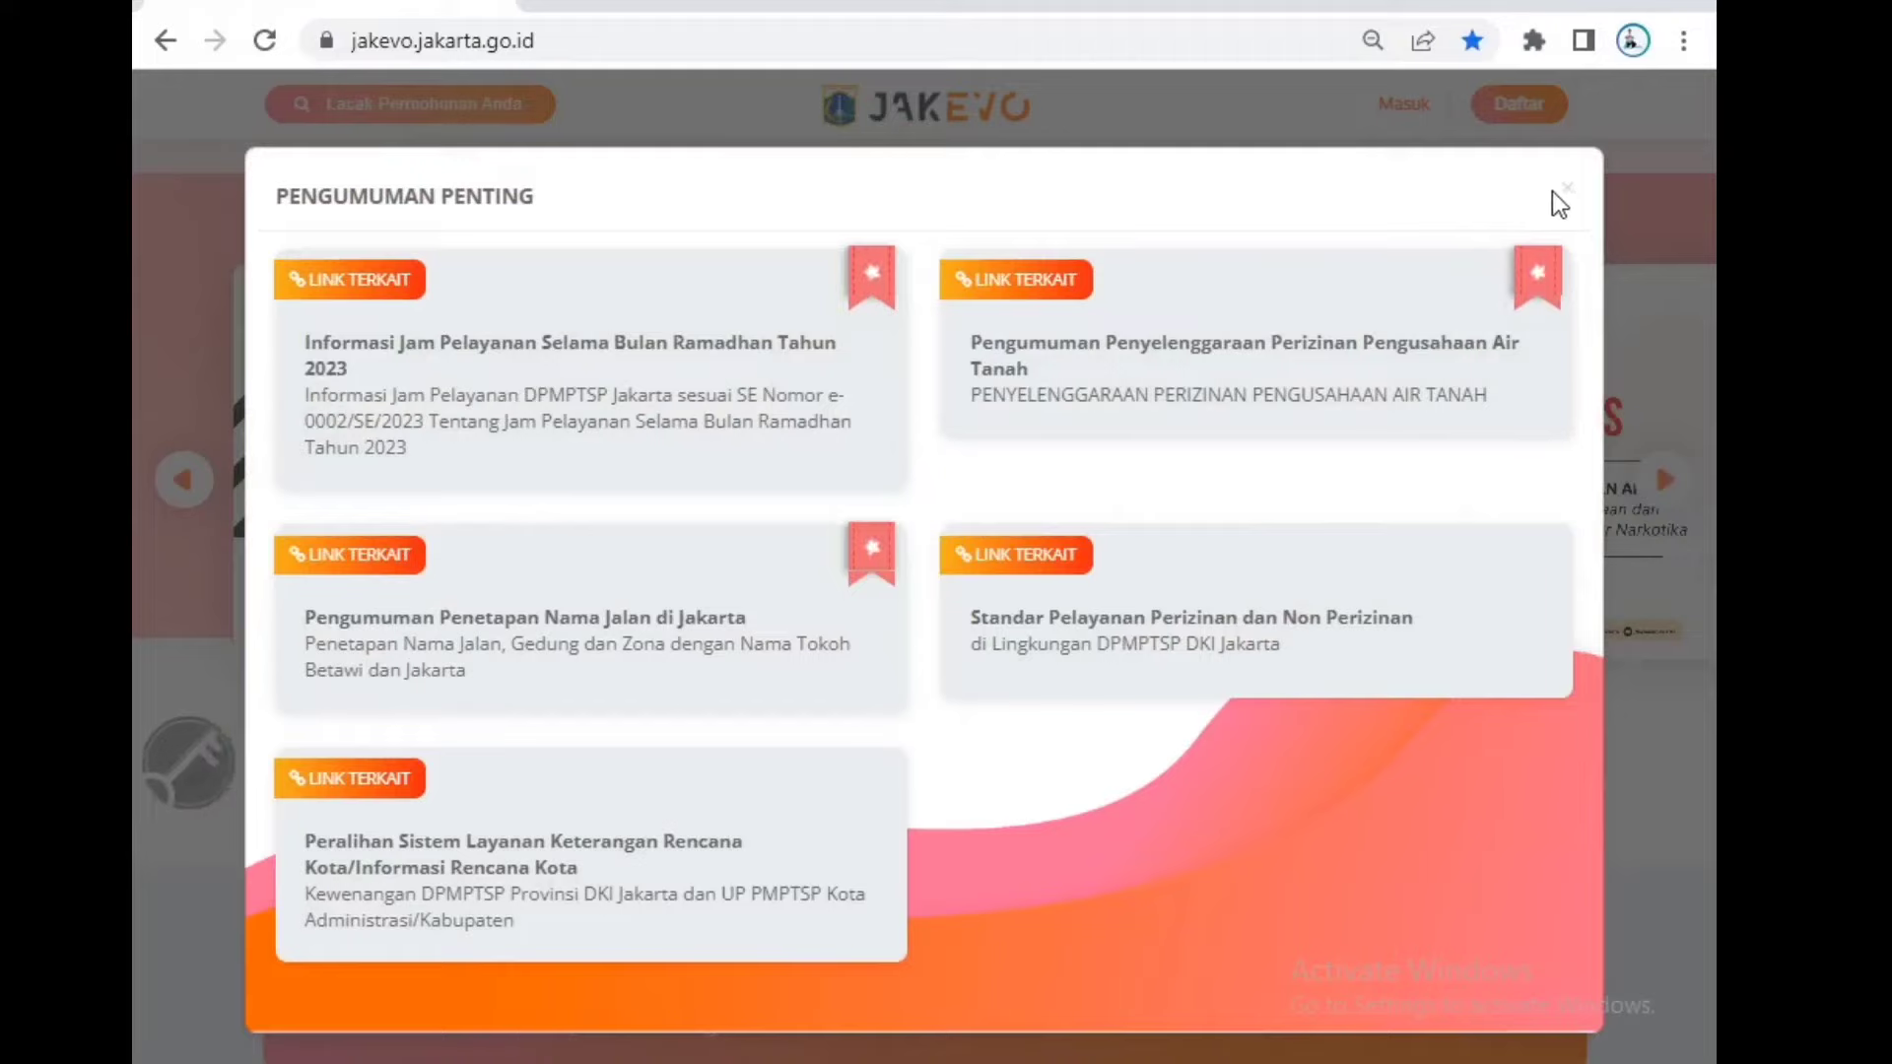
{"action": "left_click", "coordinate": [1544, 196]}
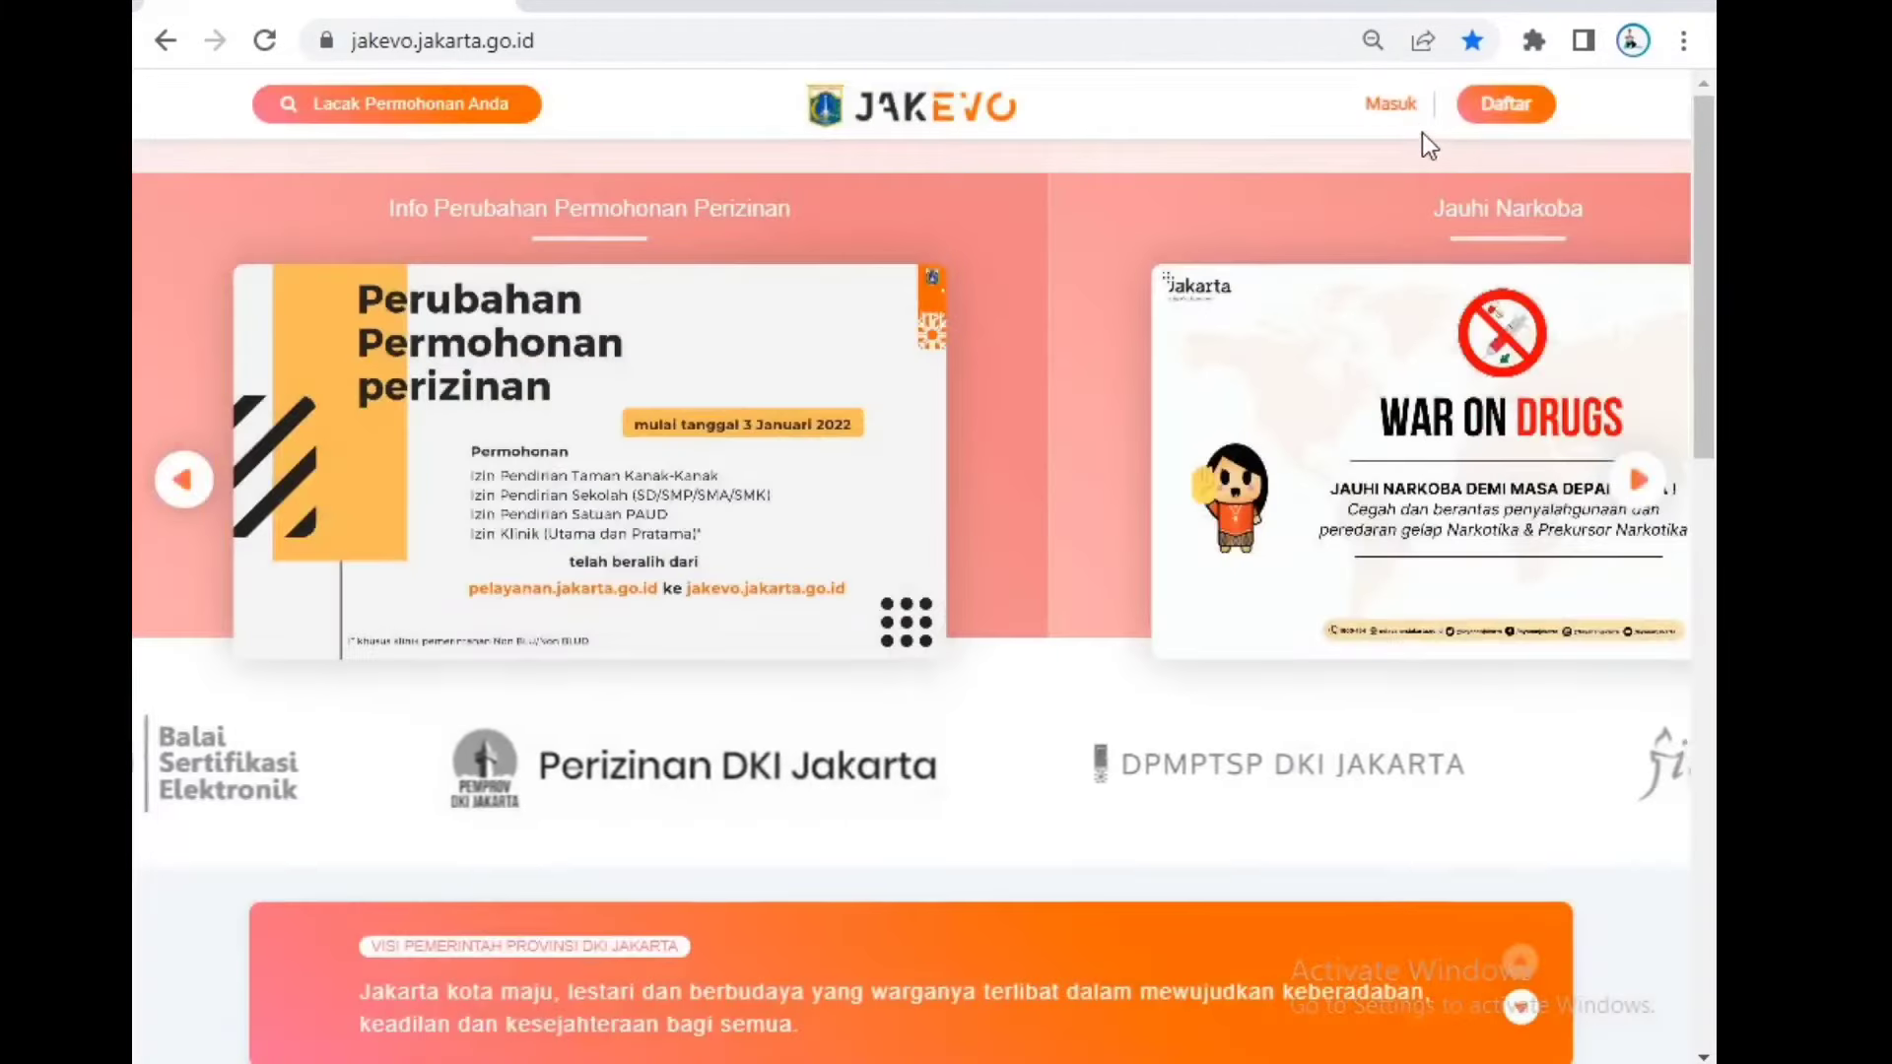
{"action": "left_click", "coordinate": [1412, 116]}
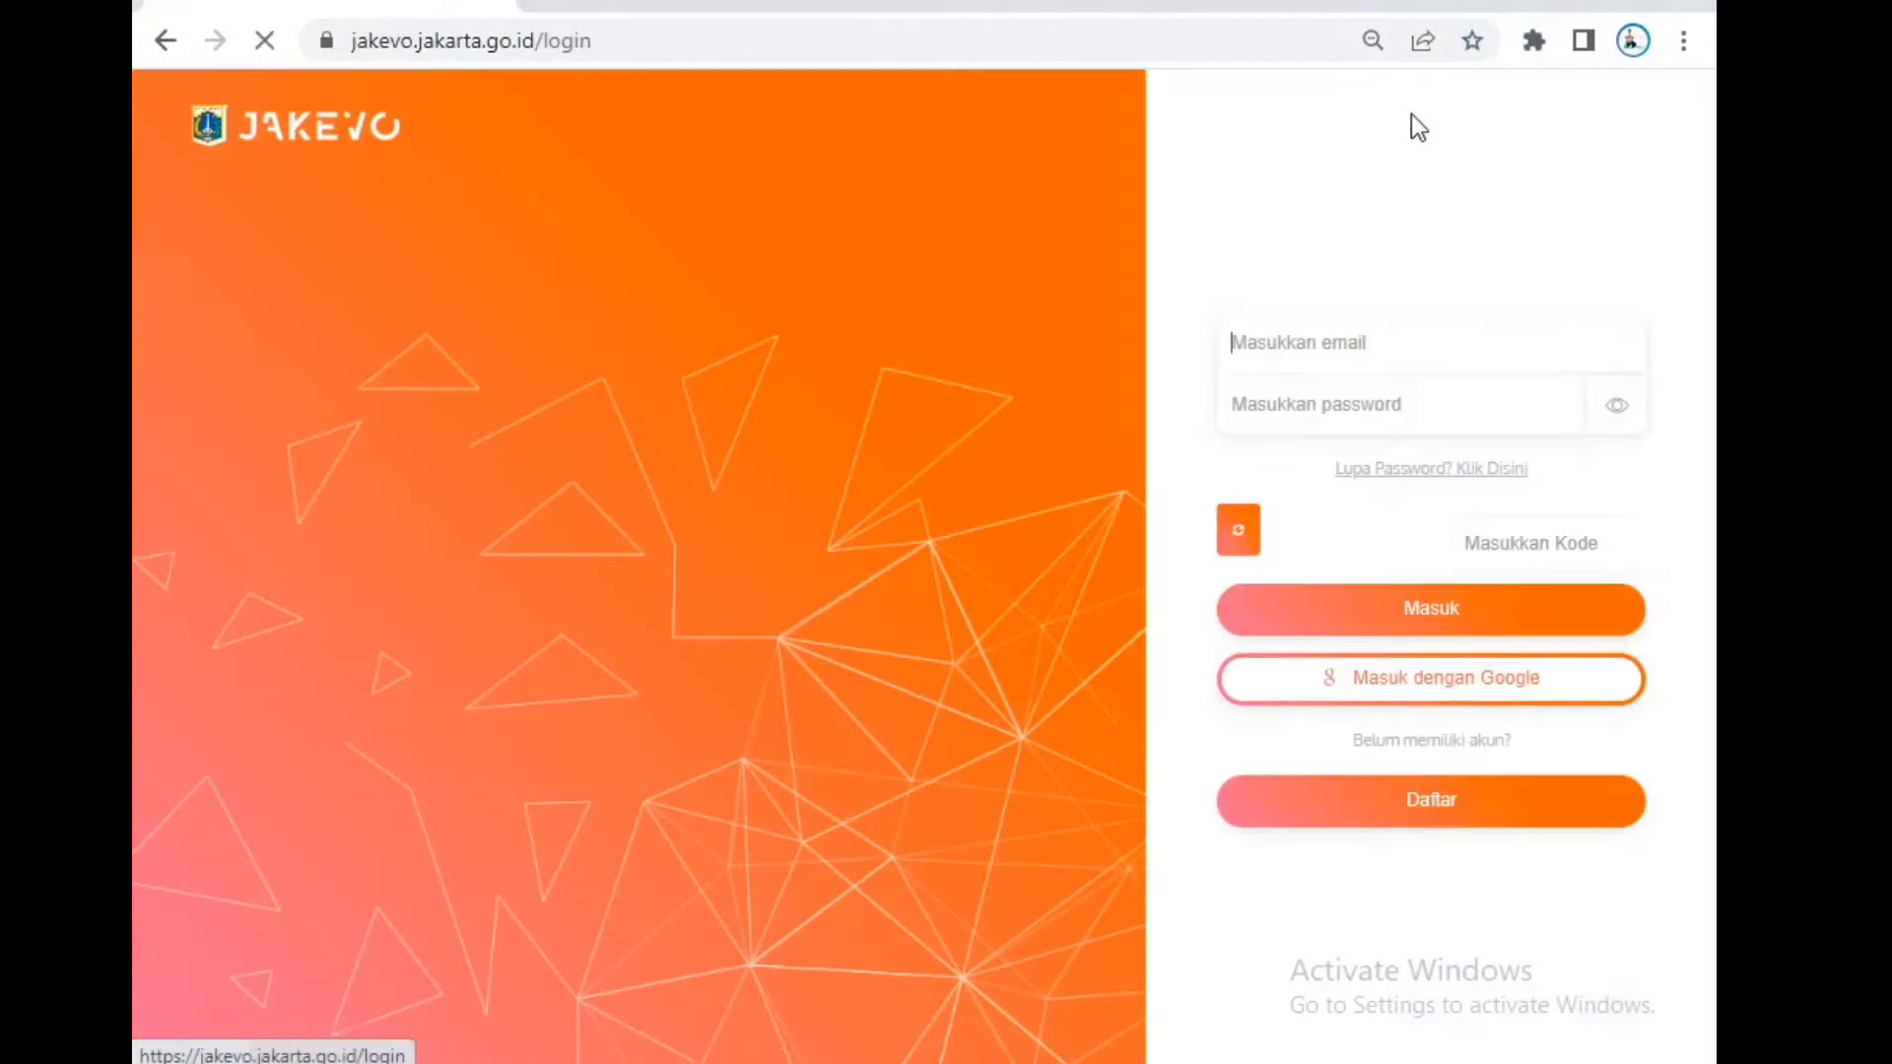
Step: Log in with the prefilled e-mail and password, entering the displayed captcha digits
{"action": "left_click", "coordinate": [1533, 345]}
{"action": "left_click", "coordinate": [1528, 406]}
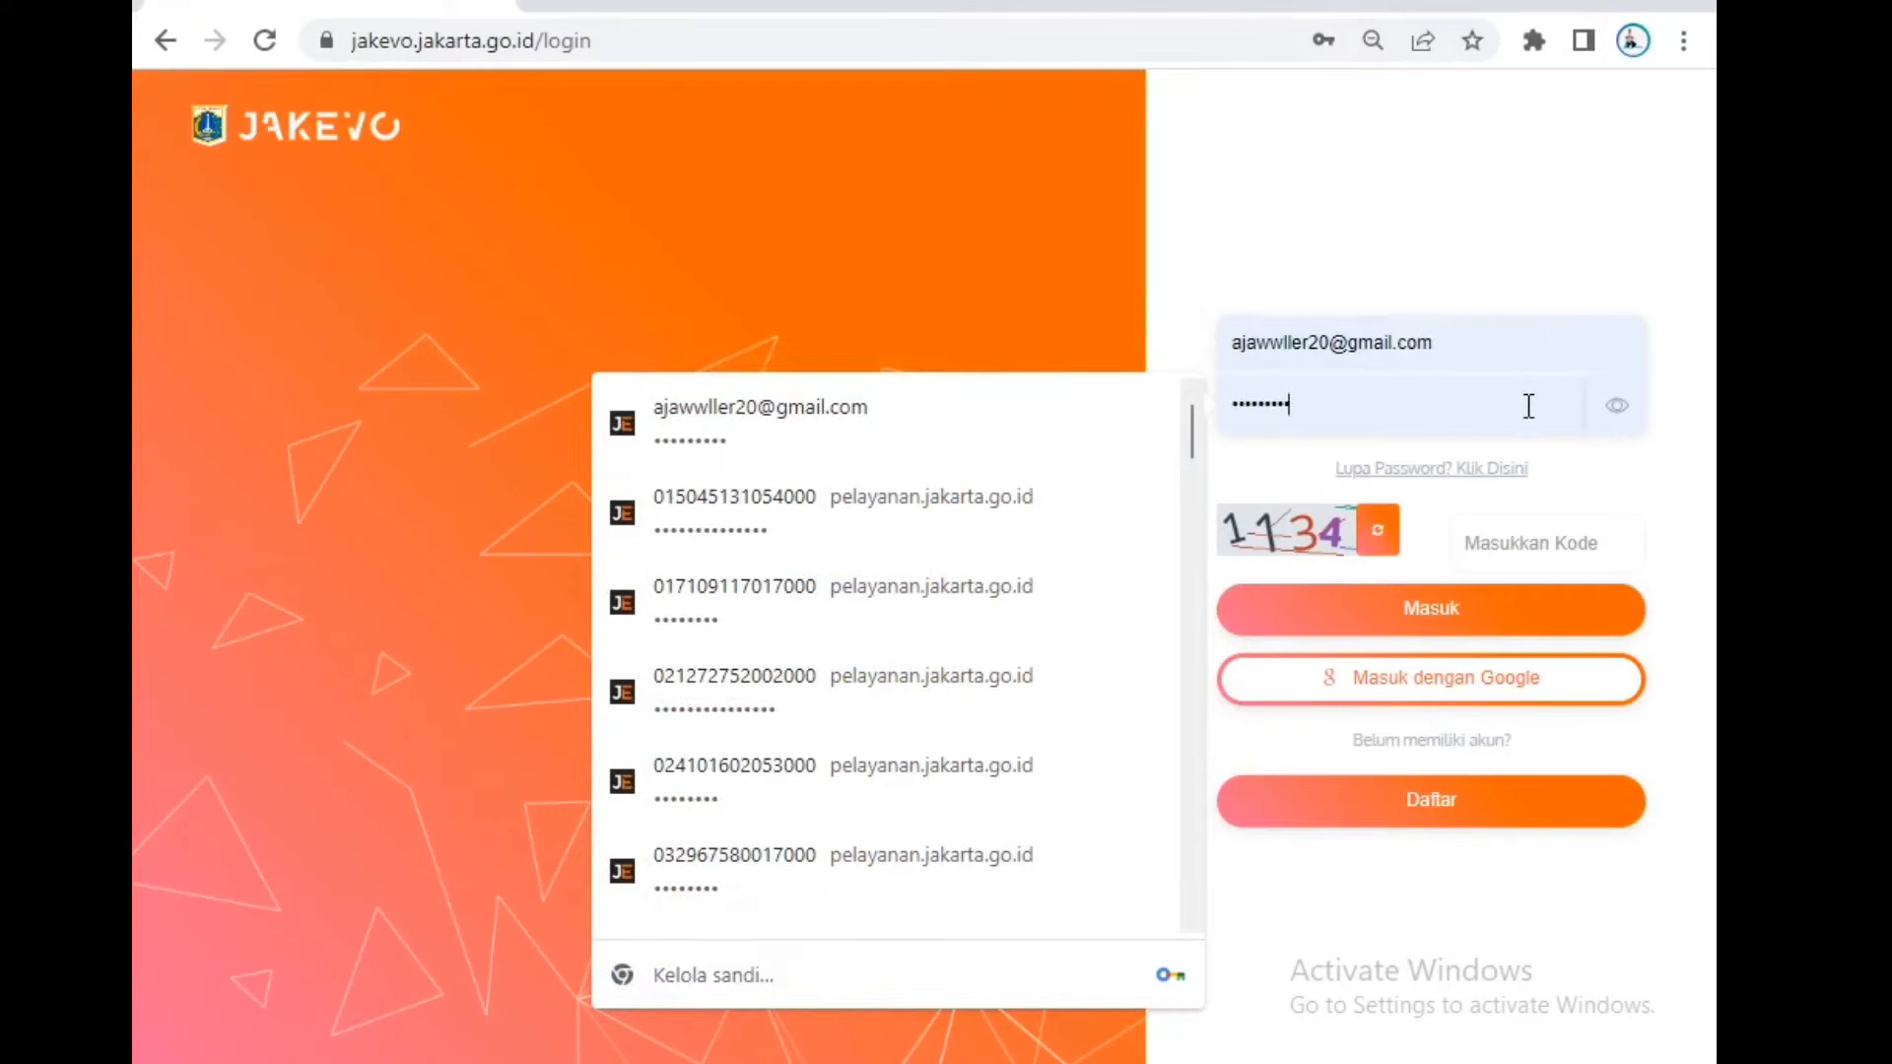
{"action": "left_click", "coordinate": [1539, 543]}
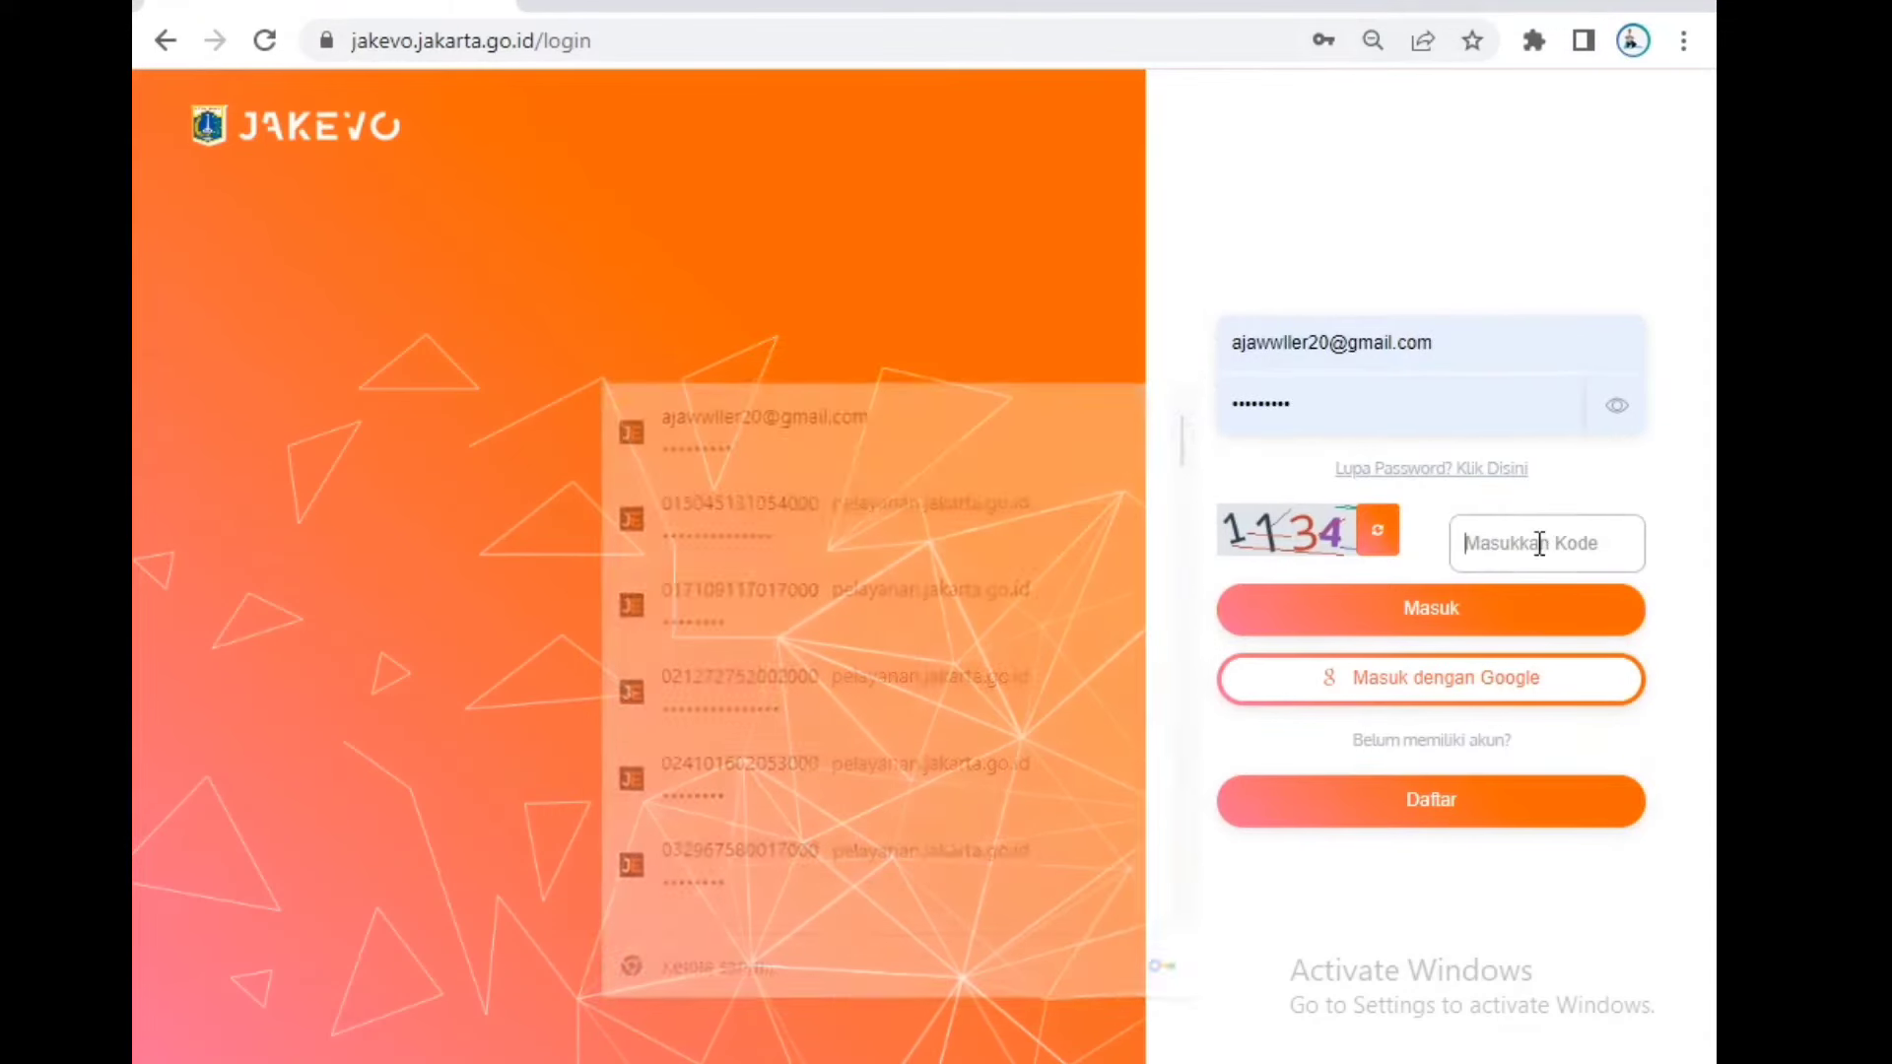
{"action": "type", "text": "11"}
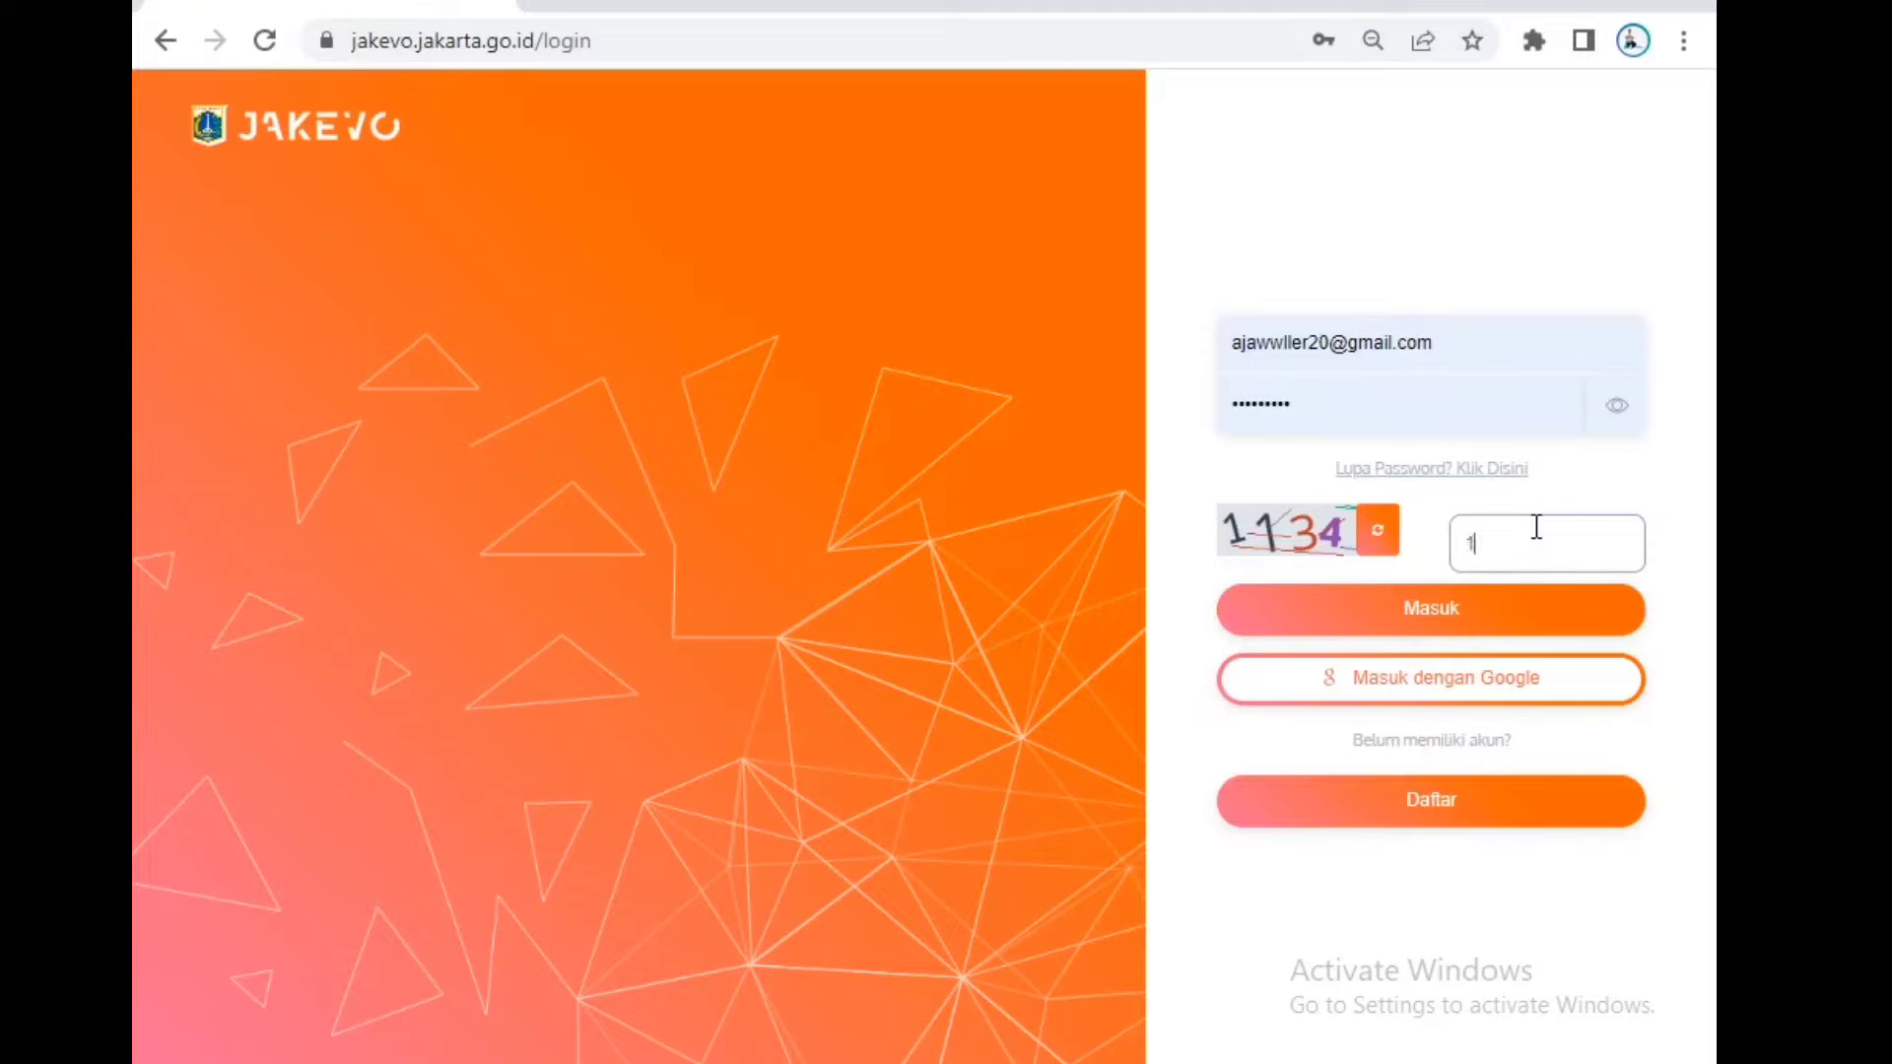
{"action": "type", "text": "34"}
{"action": "left_click", "coordinate": [1503, 620]}
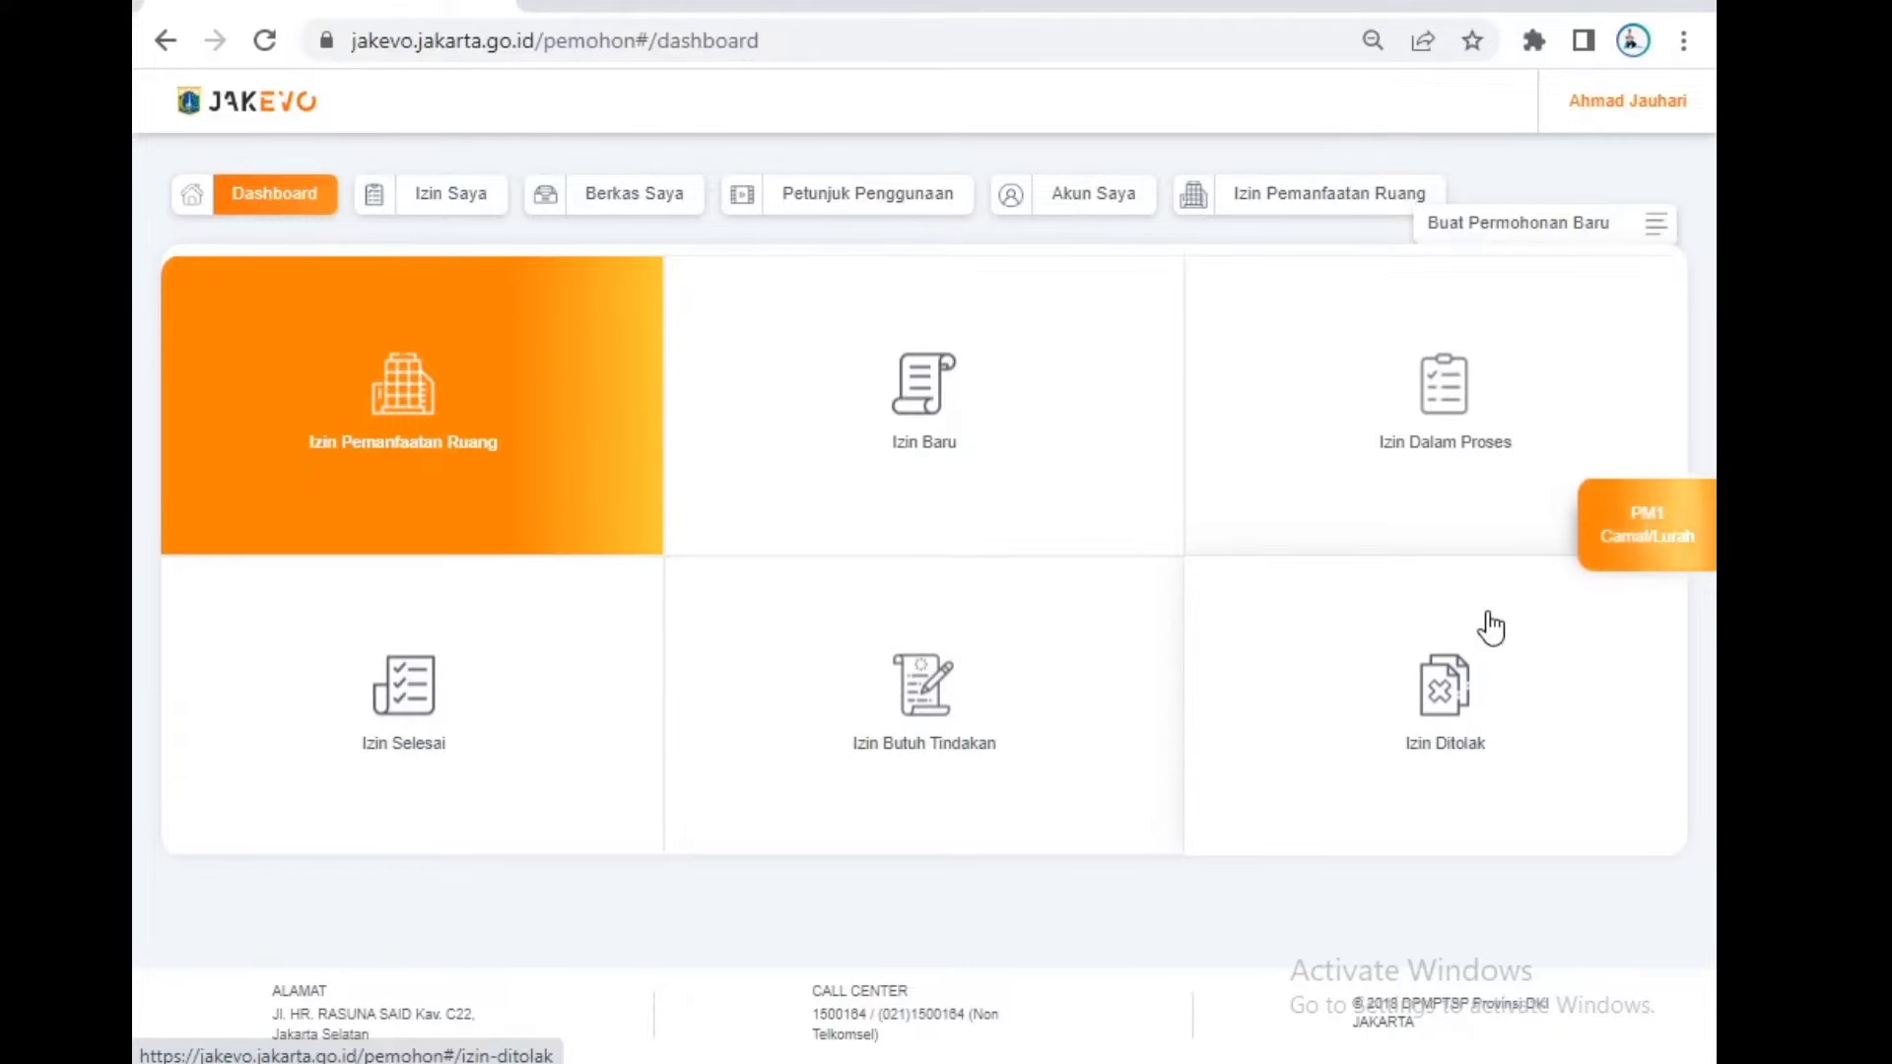
Step: Start a new PM1 Camat/Lurah application and choose Keterangan Urusan Lainnya as the service
{"action": "left_click", "coordinate": [1633, 540]}
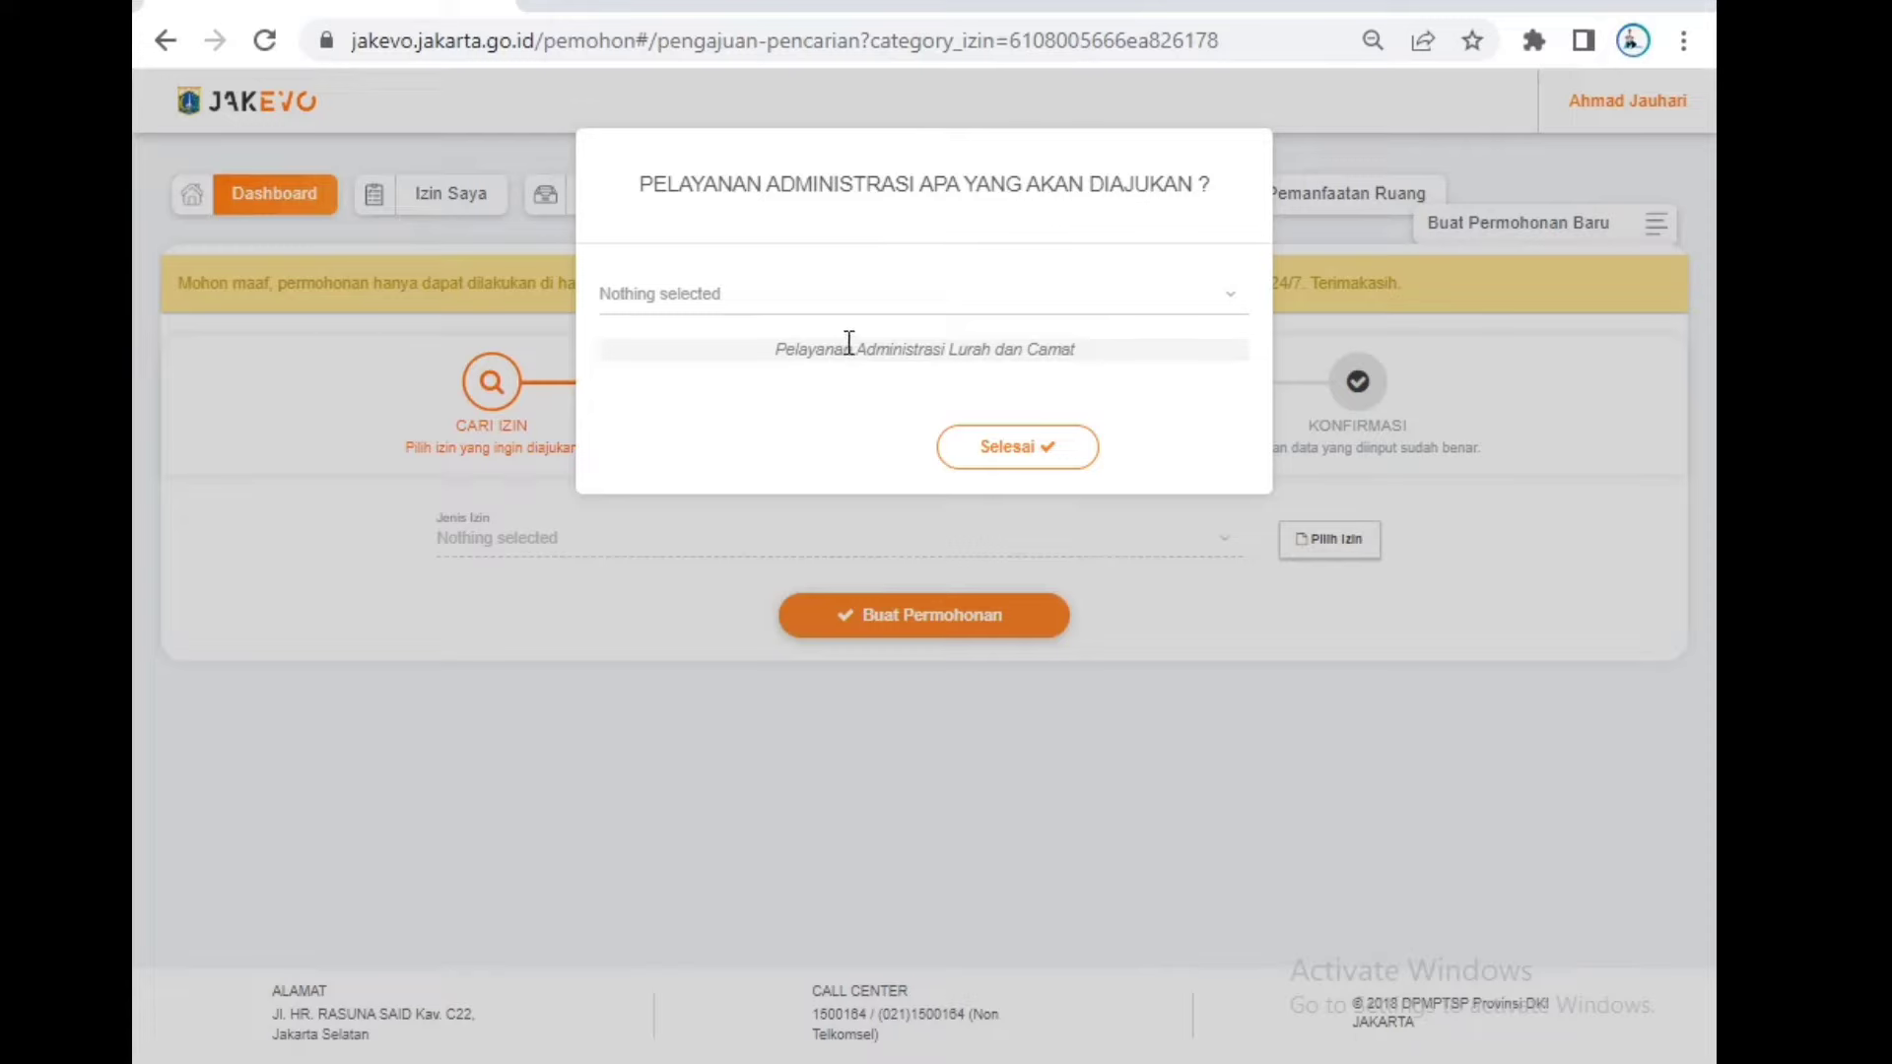
{"action": "left_click", "coordinate": [921, 323]}
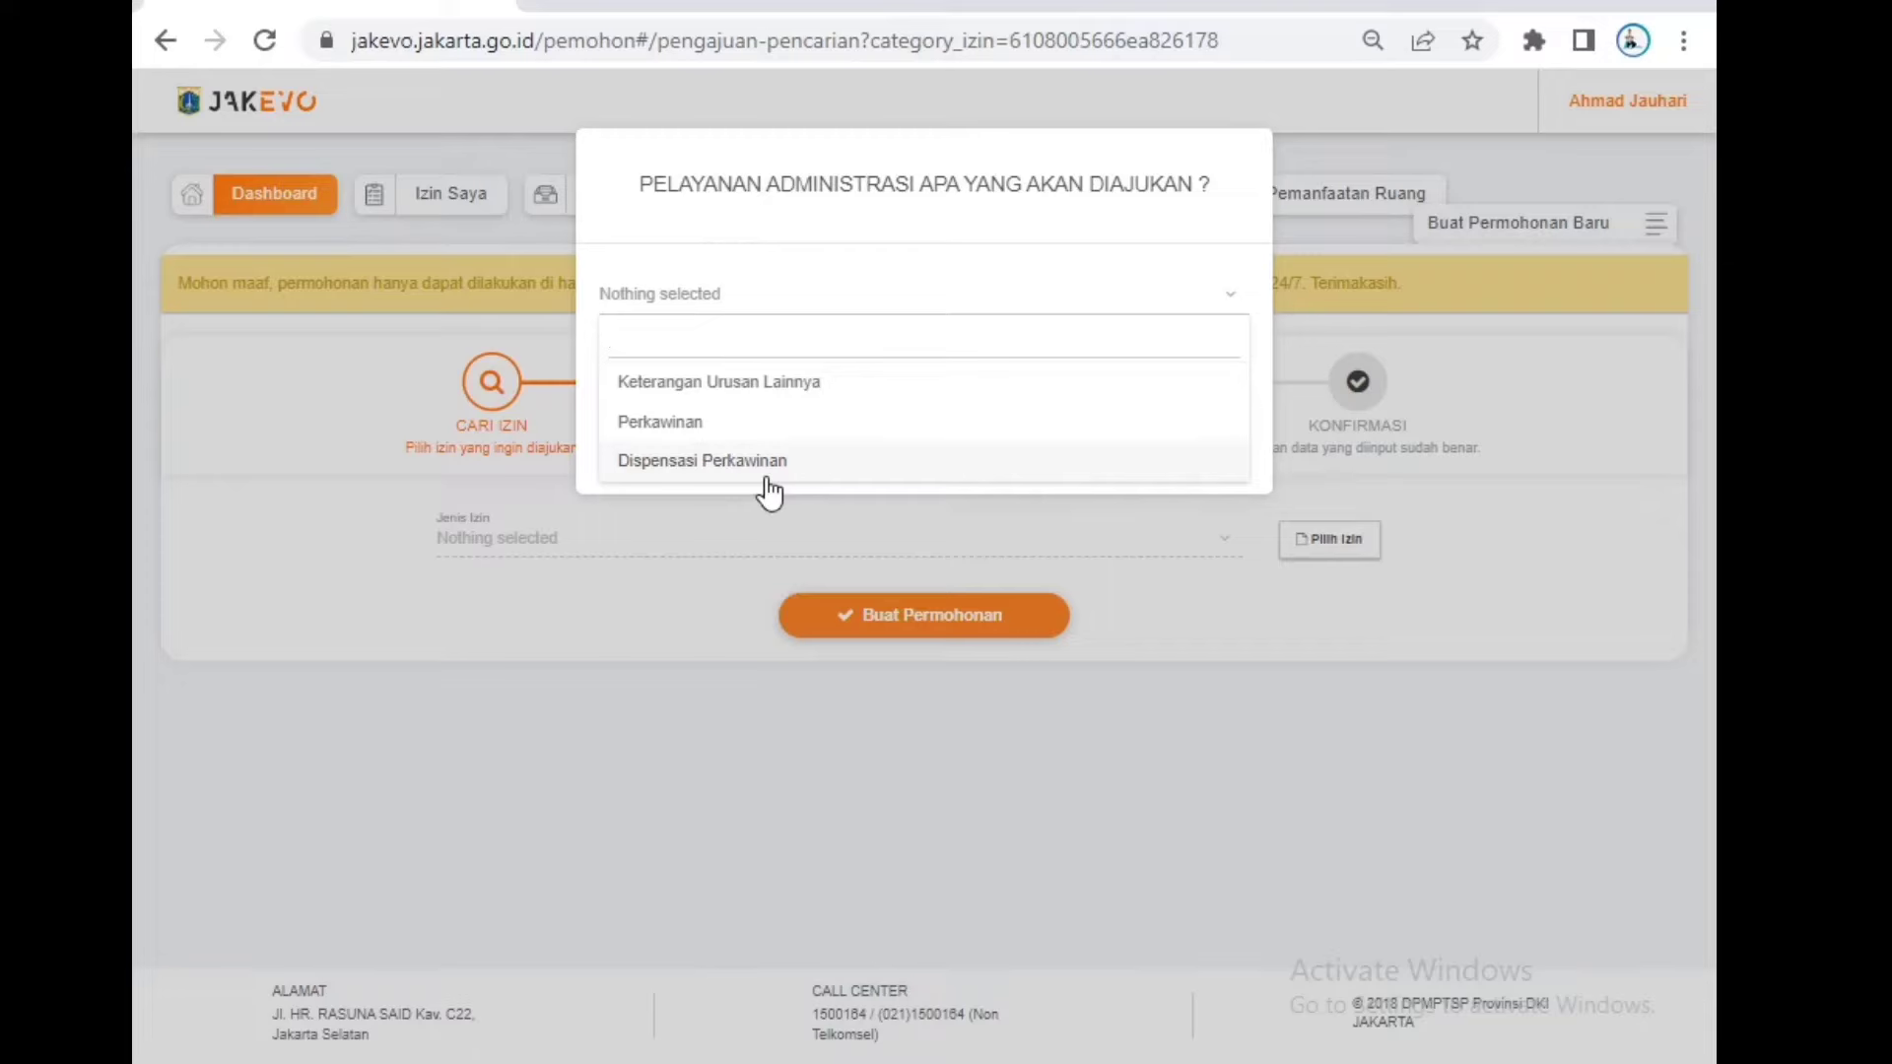
{"action": "left_click", "coordinate": [826, 386]}
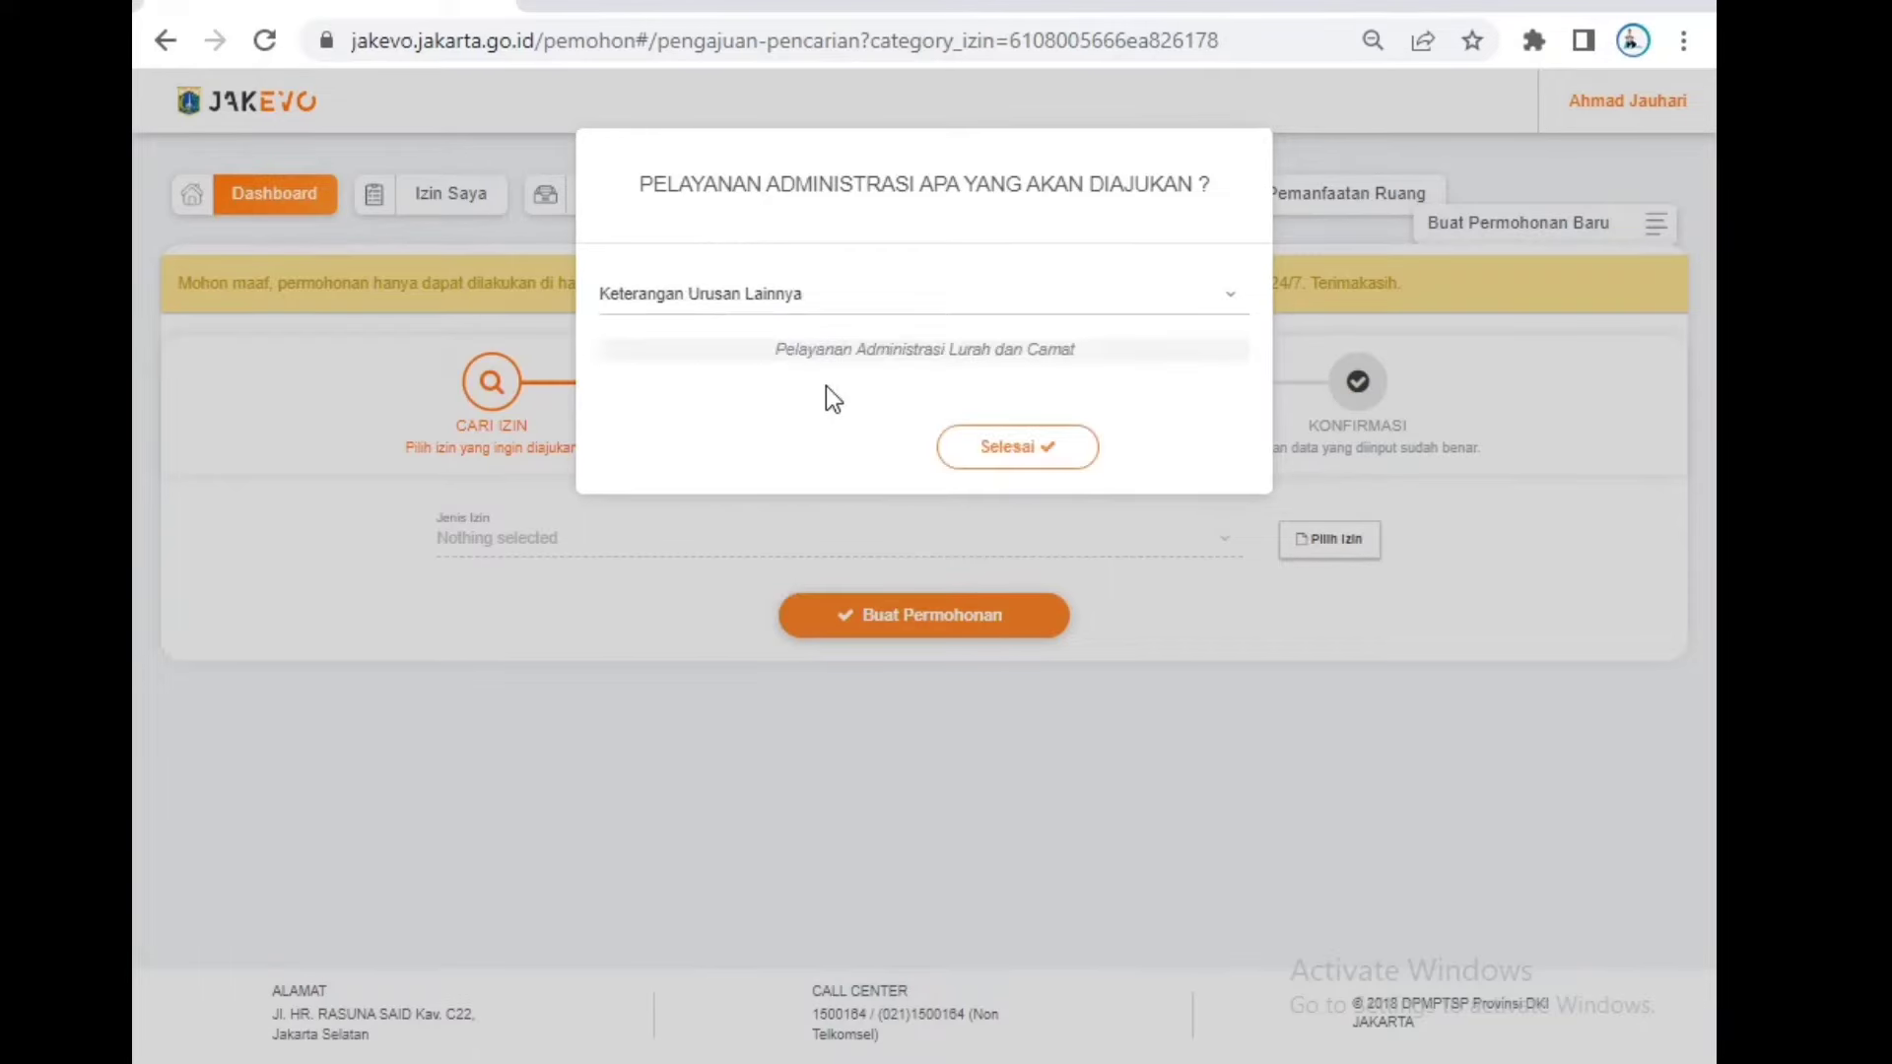
{"action": "left_click", "coordinate": [981, 443]}
Step: Browse the other-affairs letter types without picking one, then close the service dialog
{"action": "left_click", "coordinate": [889, 314]}
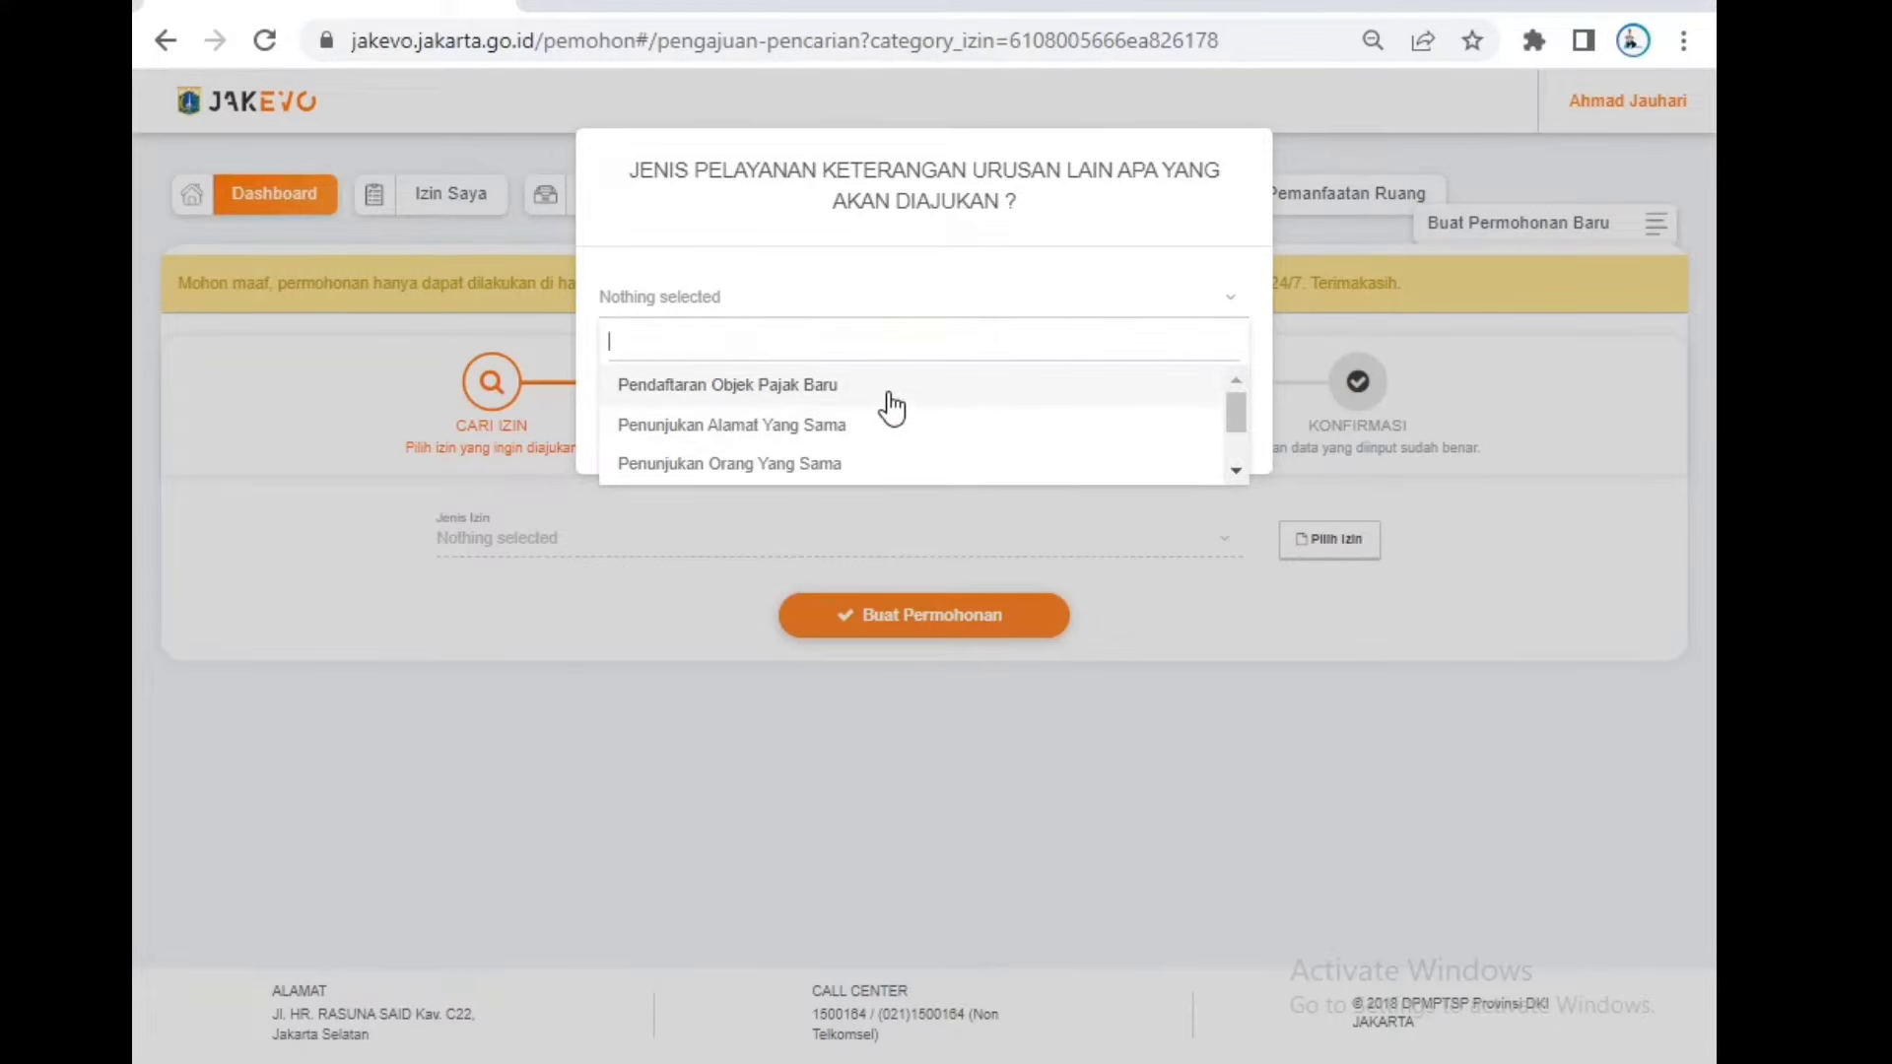
{"action": "left_click", "coordinate": [1236, 471]}
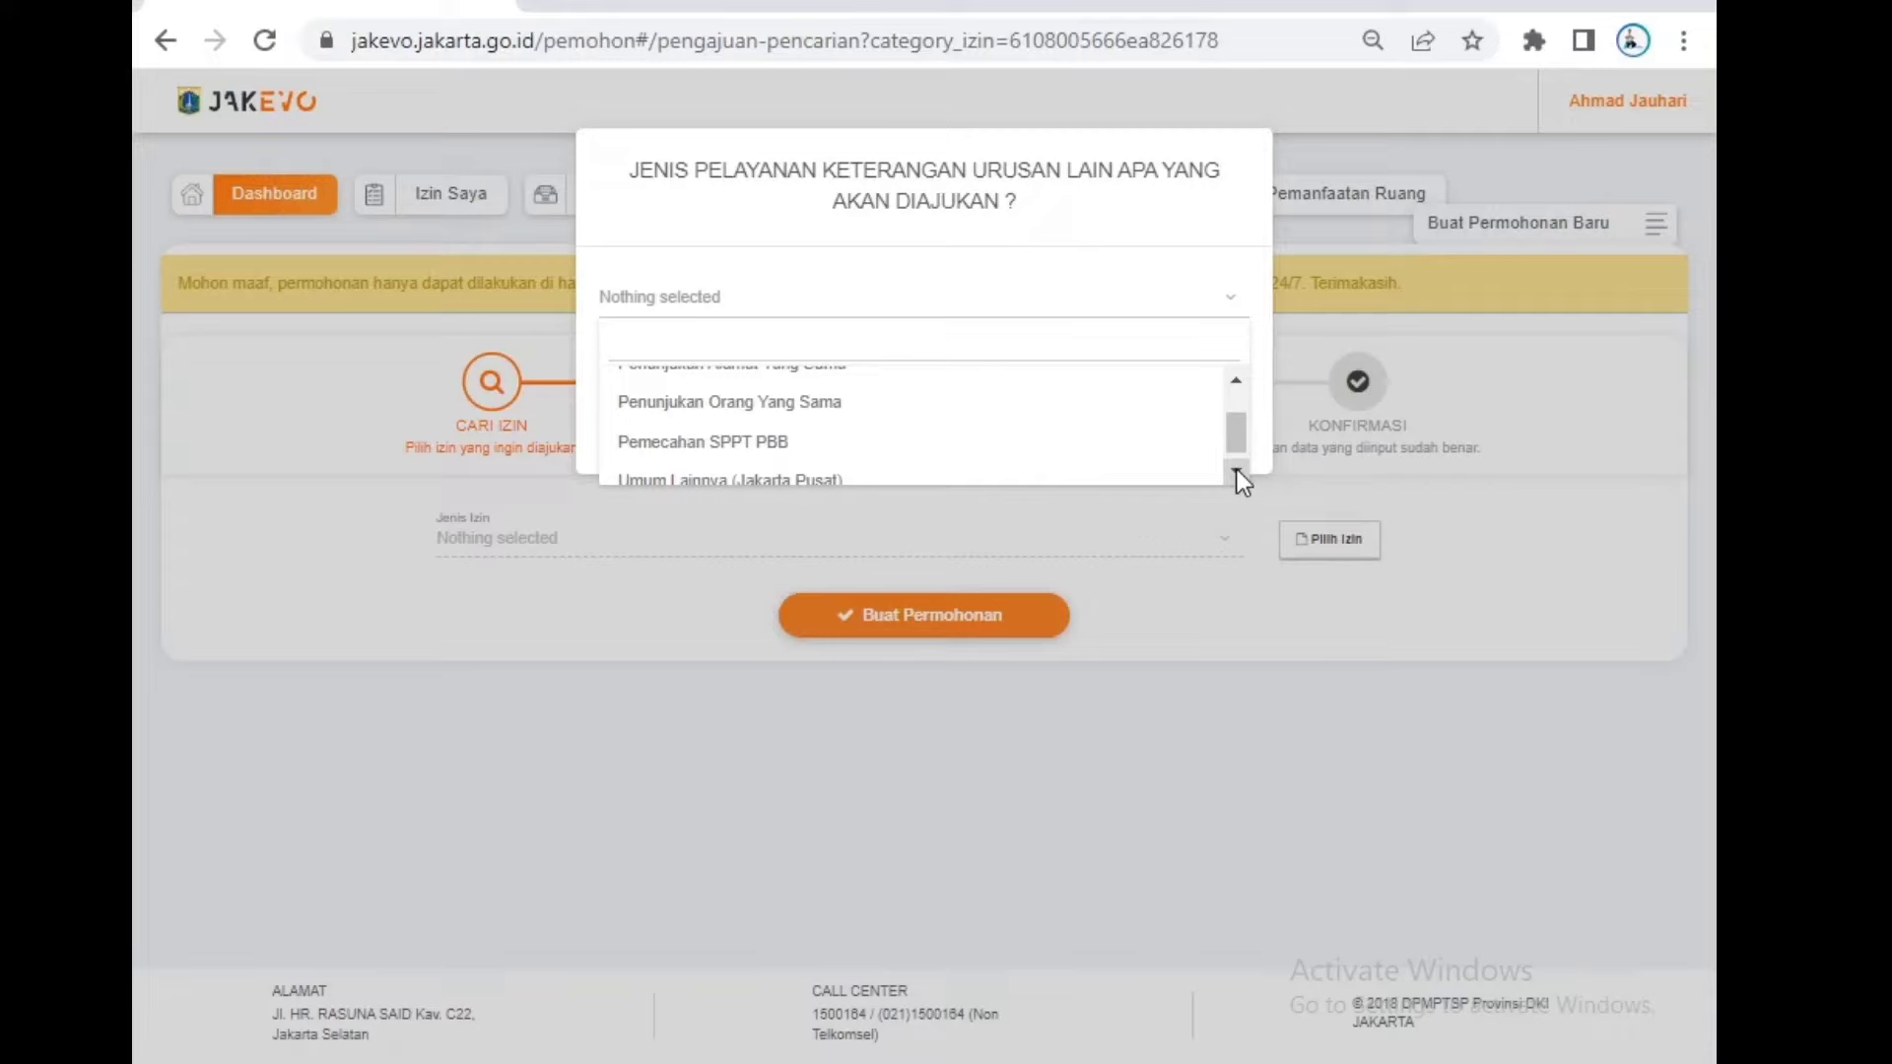
{"action": "left_click", "coordinate": [1236, 471]}
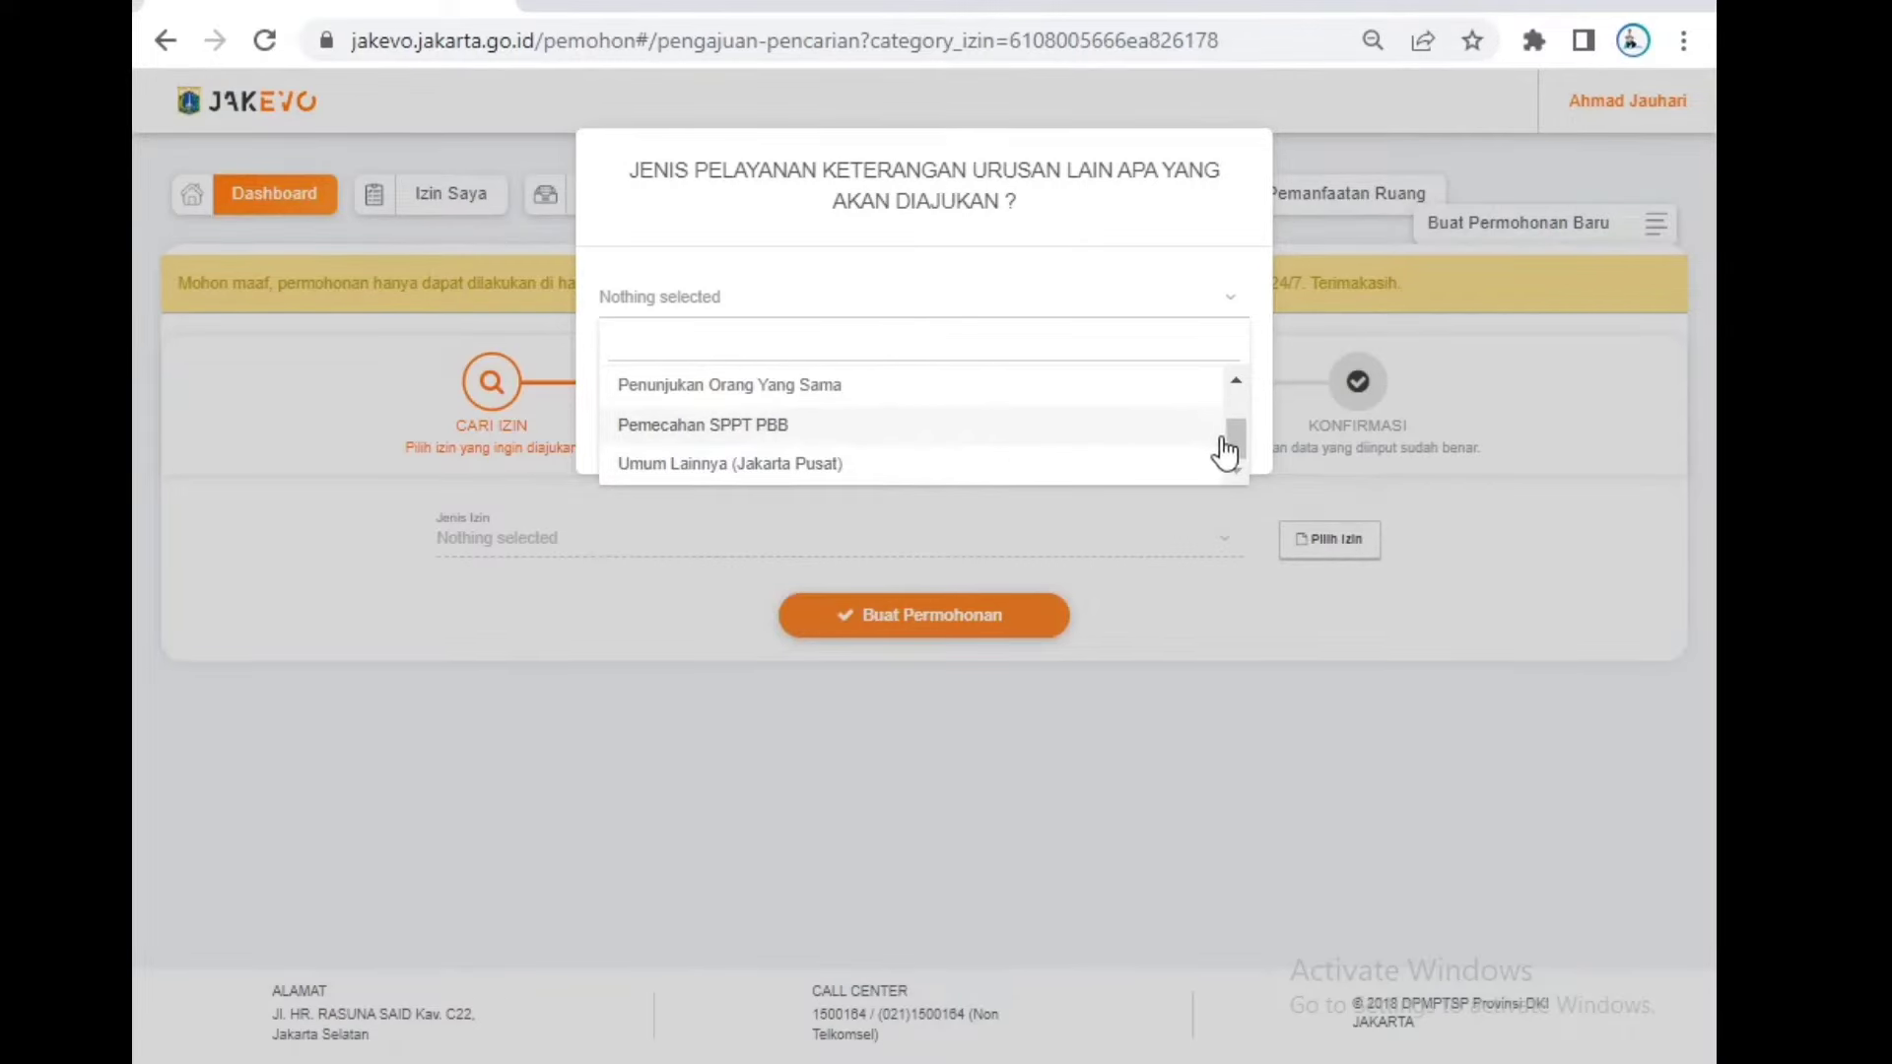
{"action": "left_click_drag", "start_coordinate": [1232, 441], "coordinate": [1238, 404]}
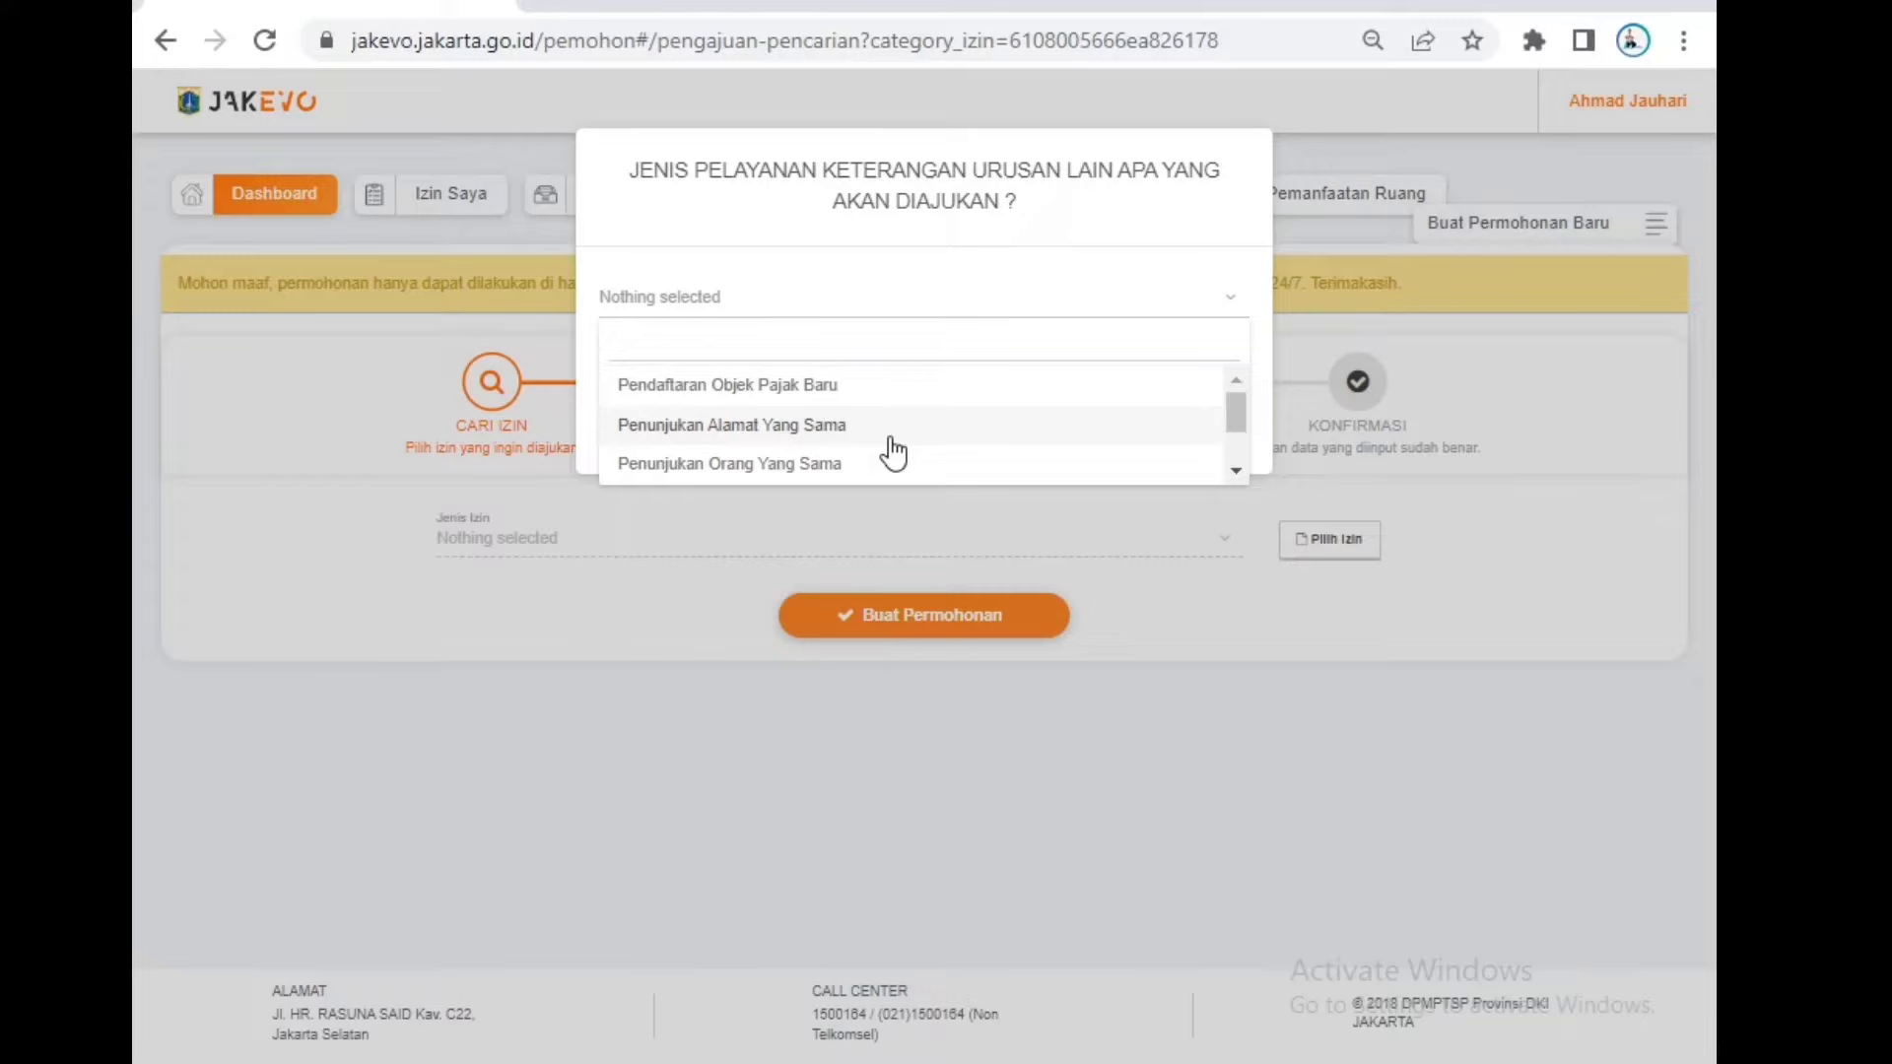
{"action": "left_click", "coordinate": [1229, 296]}
{"action": "left_click", "coordinate": [1232, 300]}
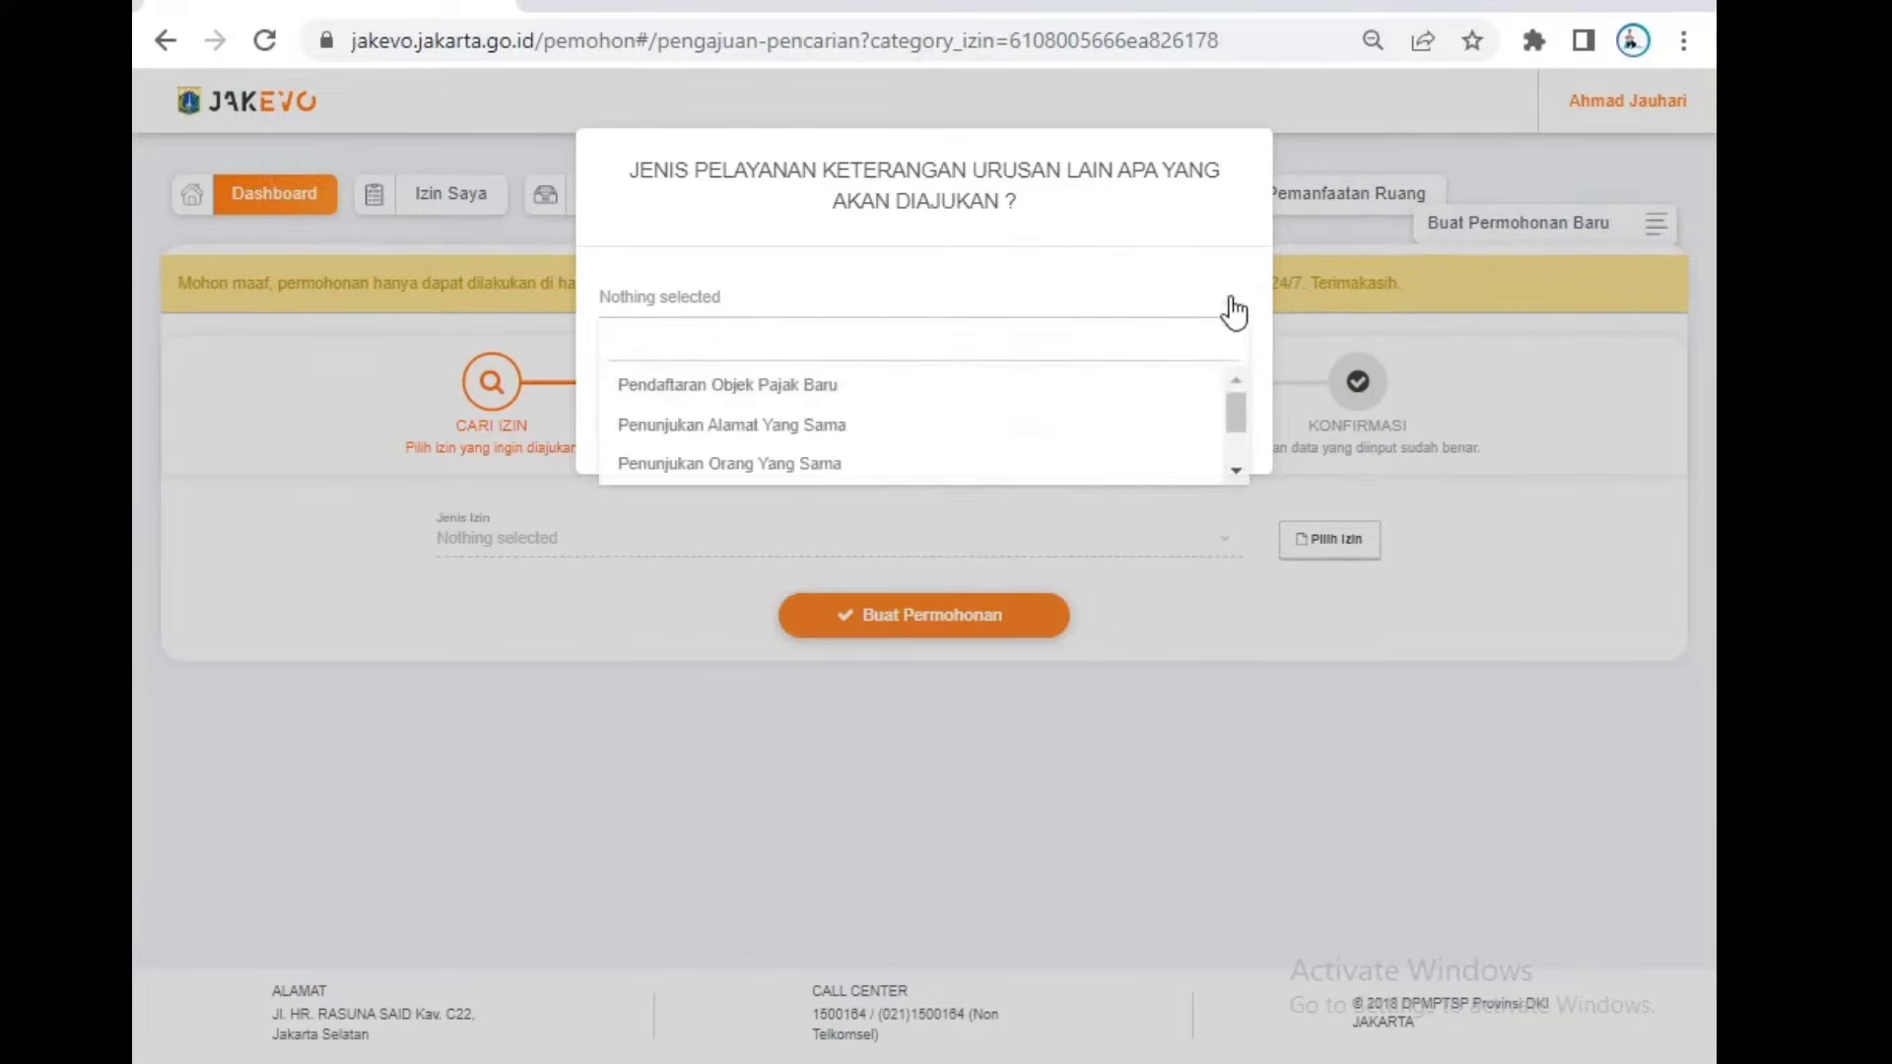
{"action": "left_click", "coordinate": [1238, 595]}
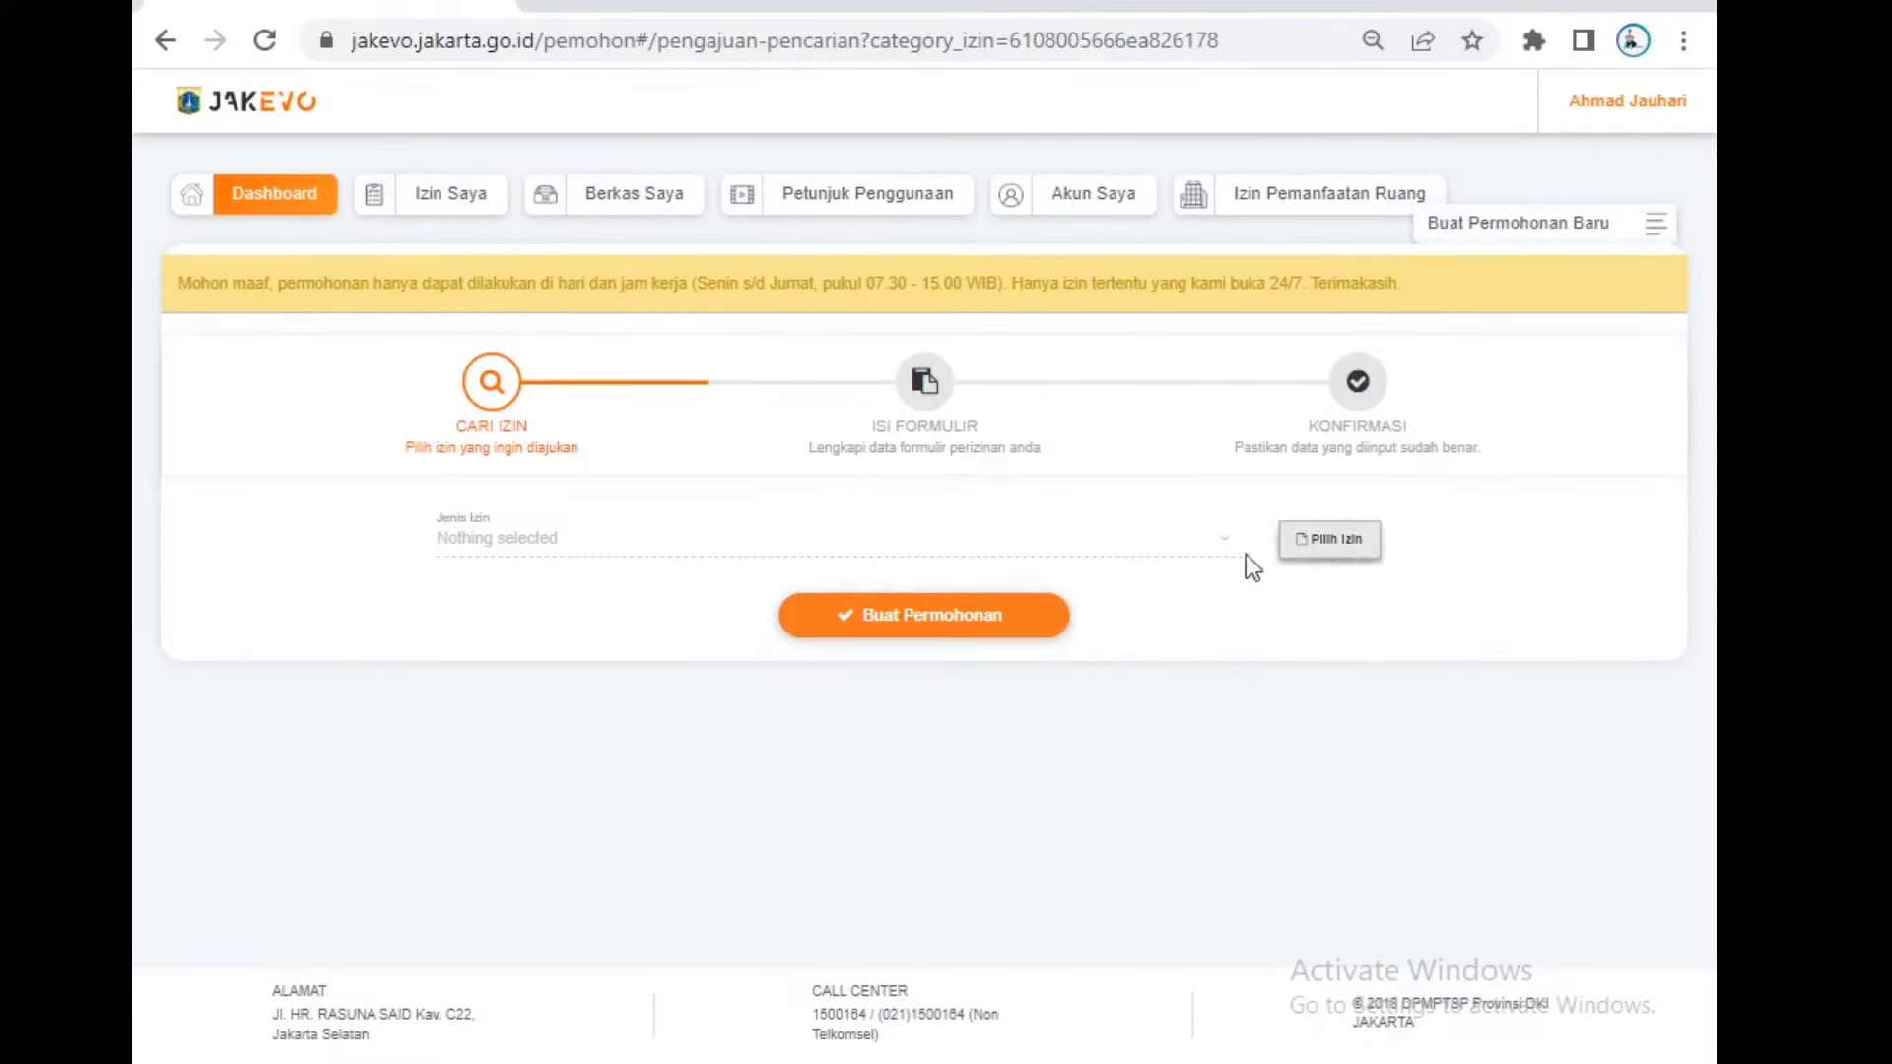
Step: Choose Perkawinan as the service and Perkawinan Pertama as the permit type, then continue
{"action": "left_click", "coordinate": [1347, 559]}
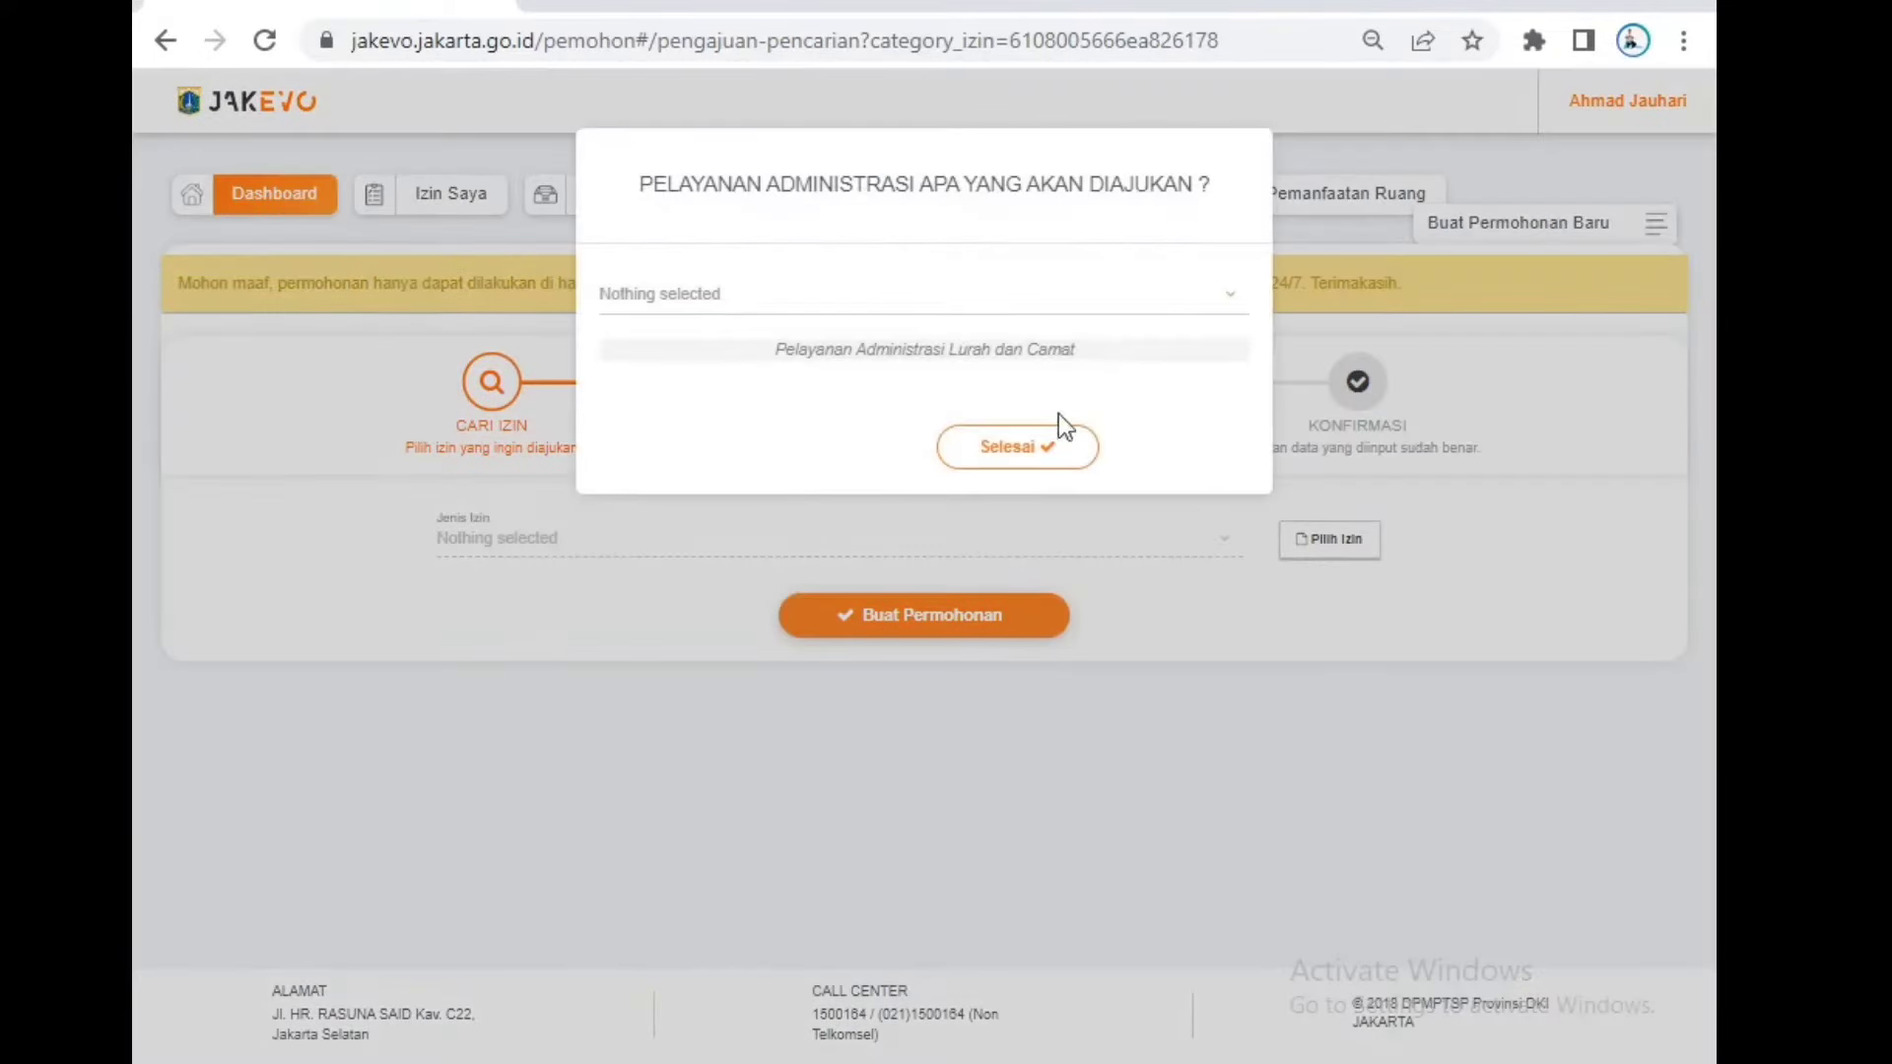
{"action": "left_click_drag", "start_coordinate": [1037, 351], "coordinate": [1032, 319]}
{"action": "left_click", "coordinate": [1025, 313]}
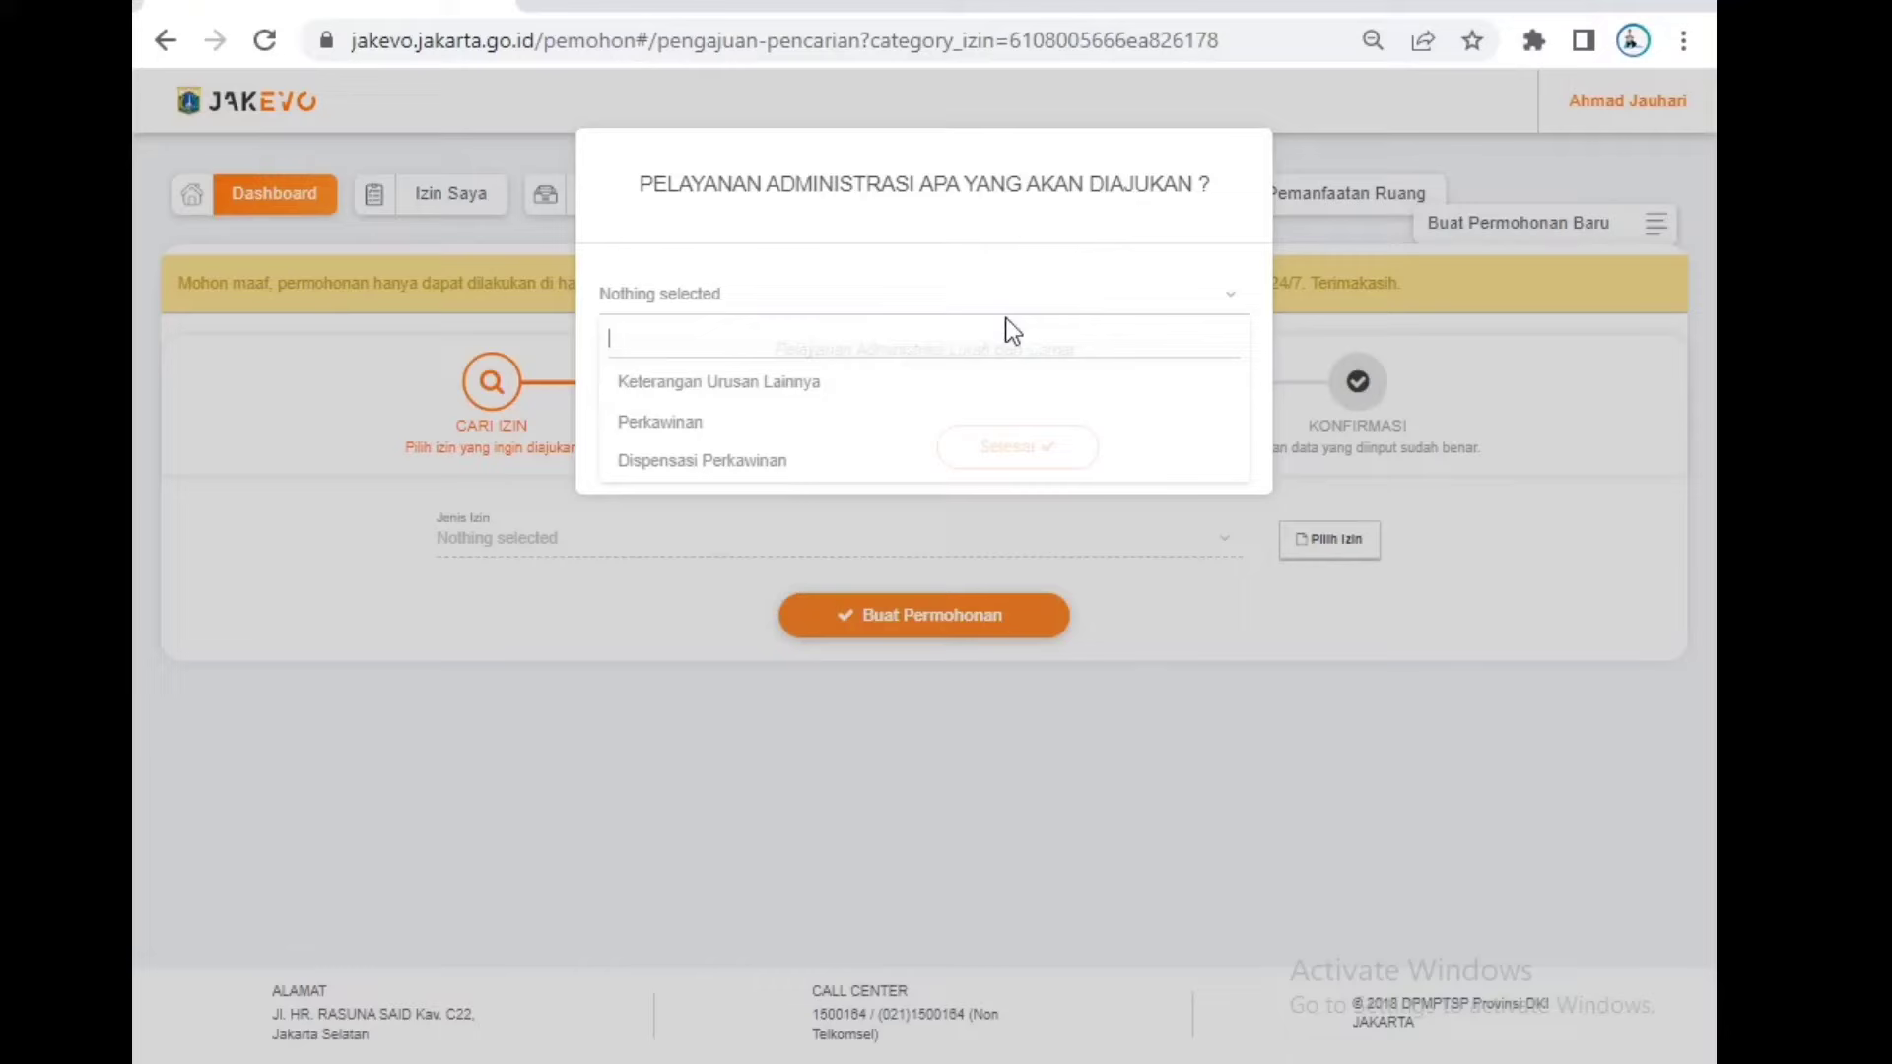
{"action": "left_click", "coordinate": [762, 437]}
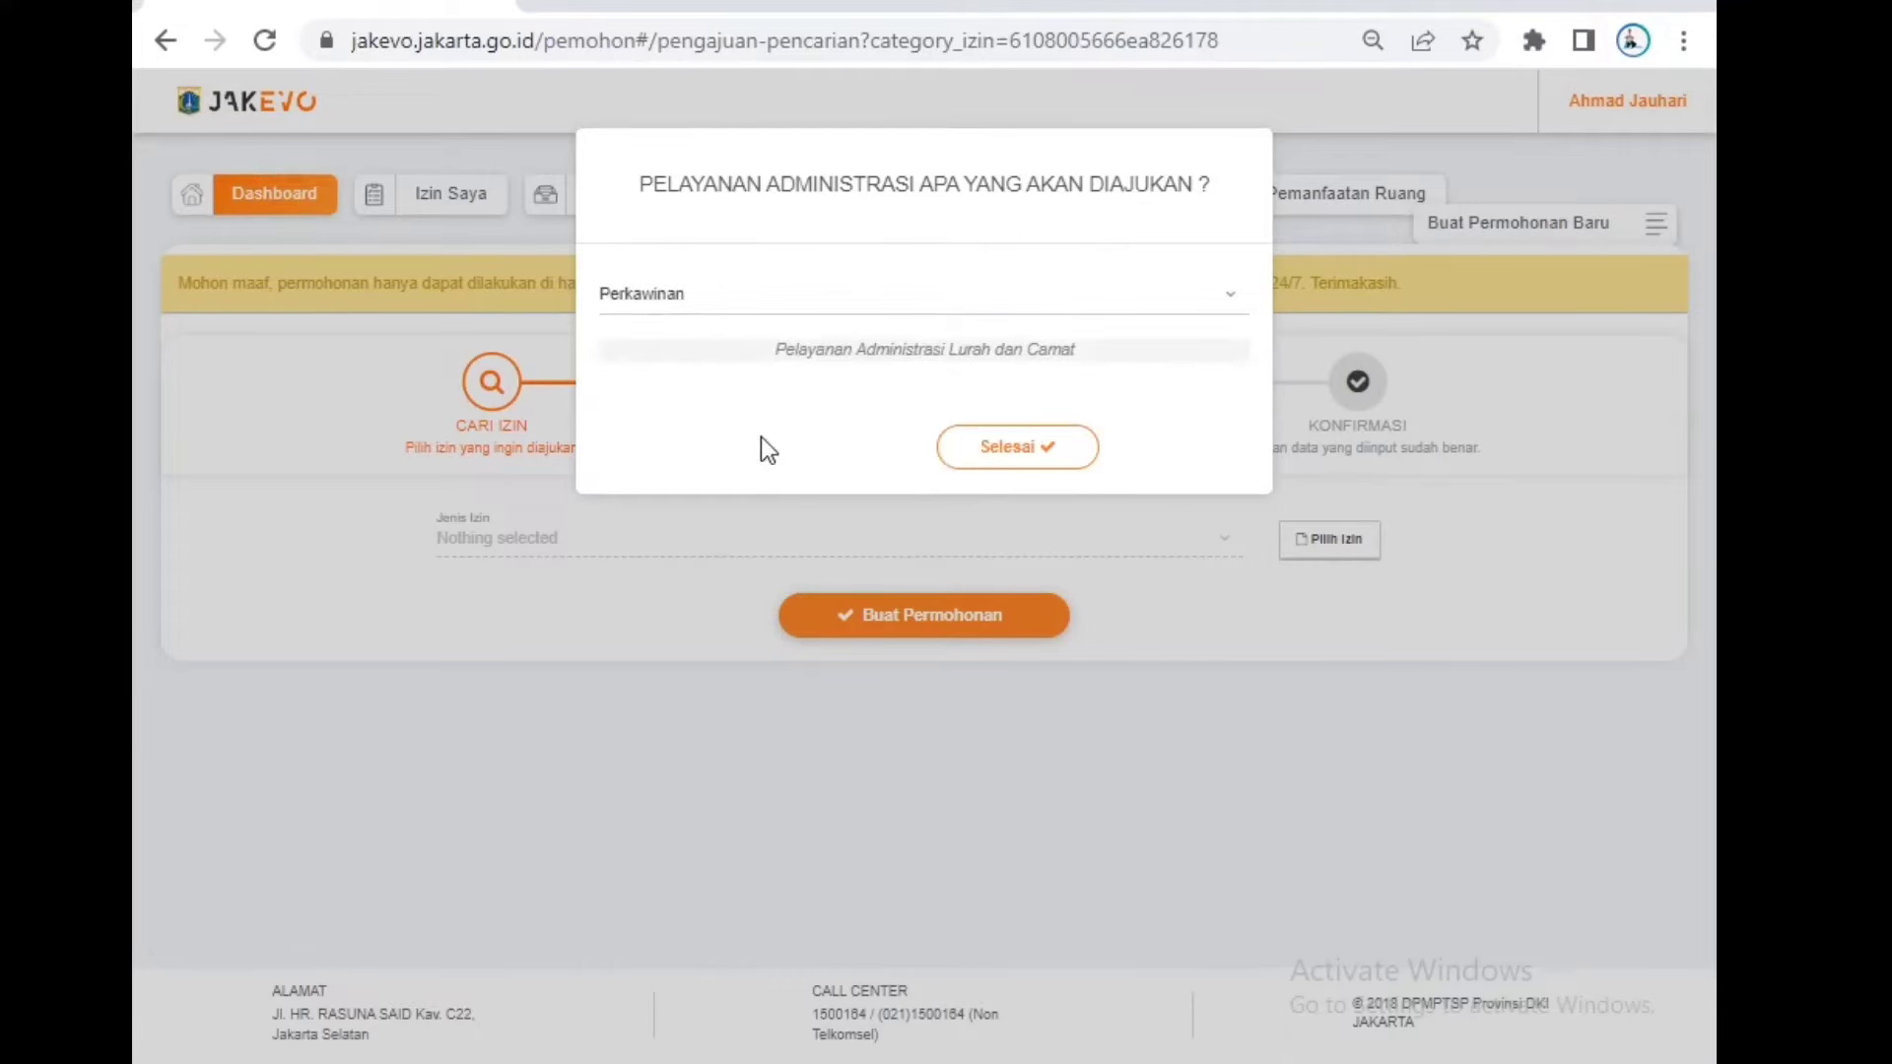
{"action": "left_click", "coordinate": [1003, 445]}
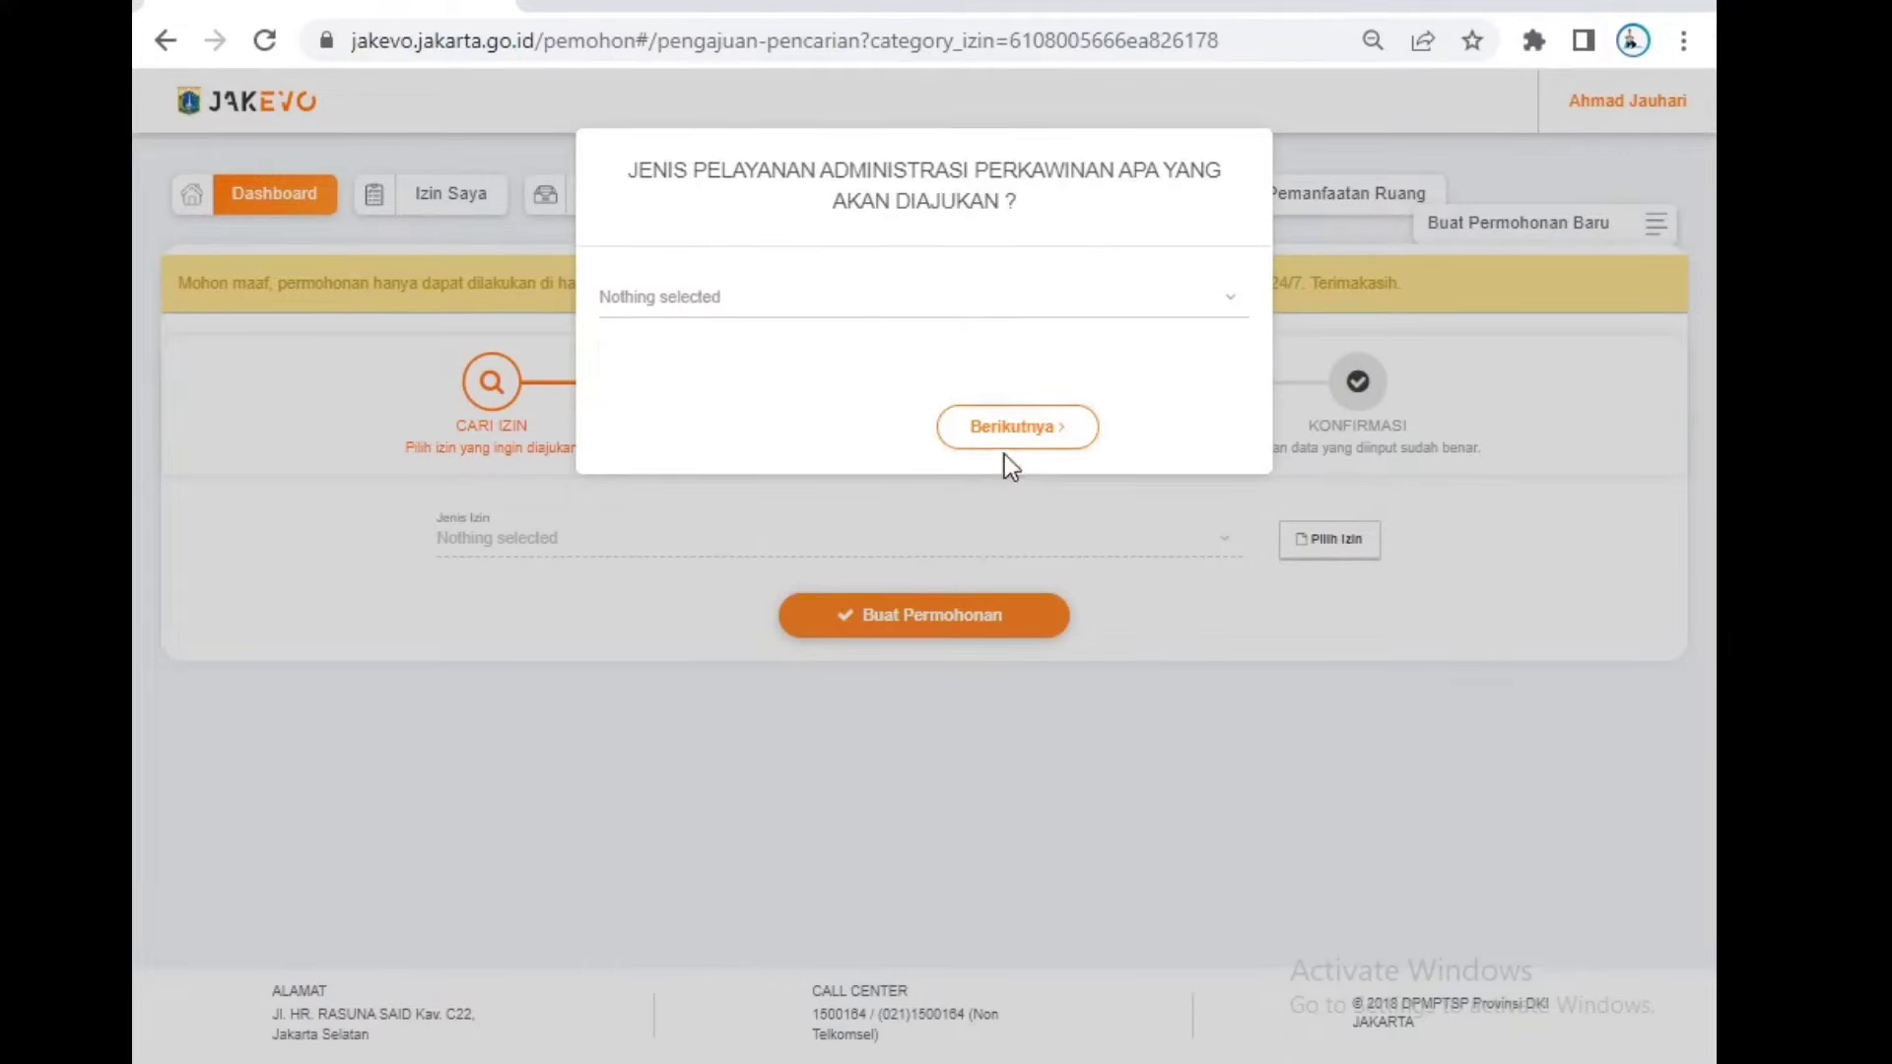
{"action": "left_click", "coordinate": [1023, 311]}
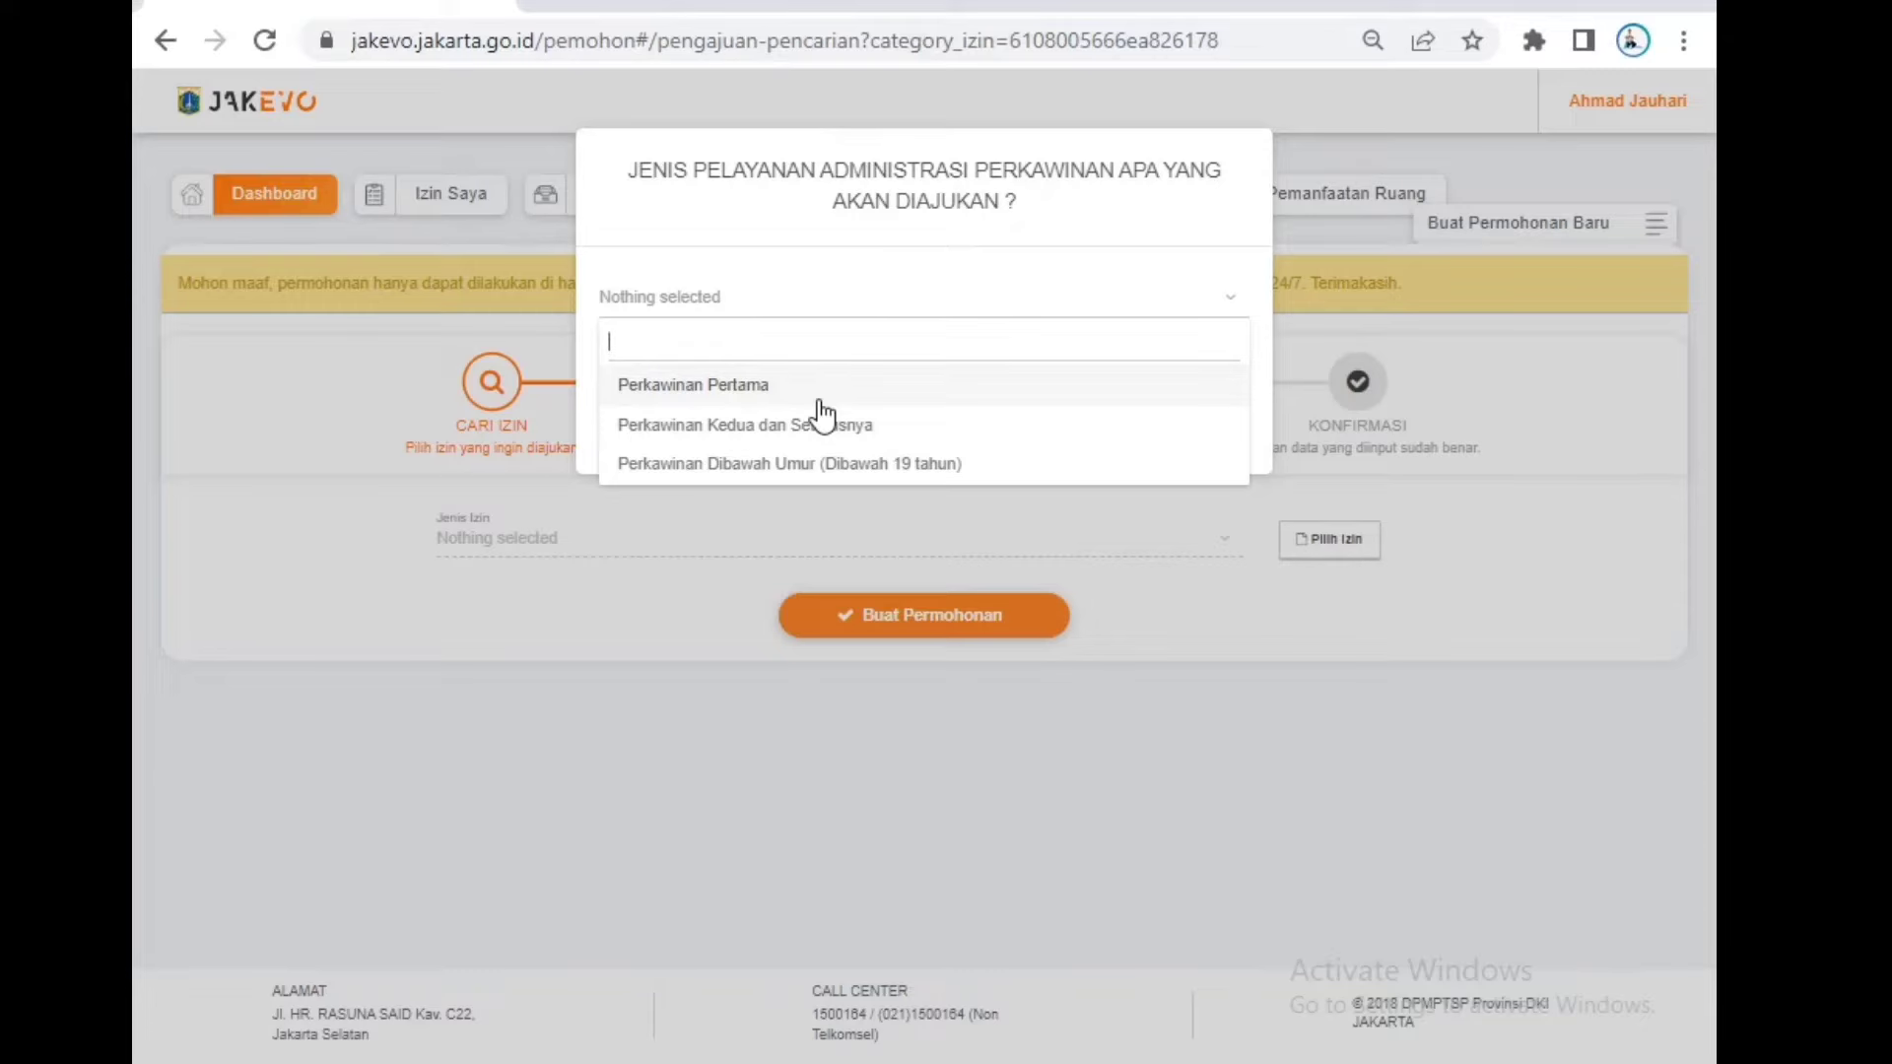
{"action": "left_click", "coordinate": [819, 401]}
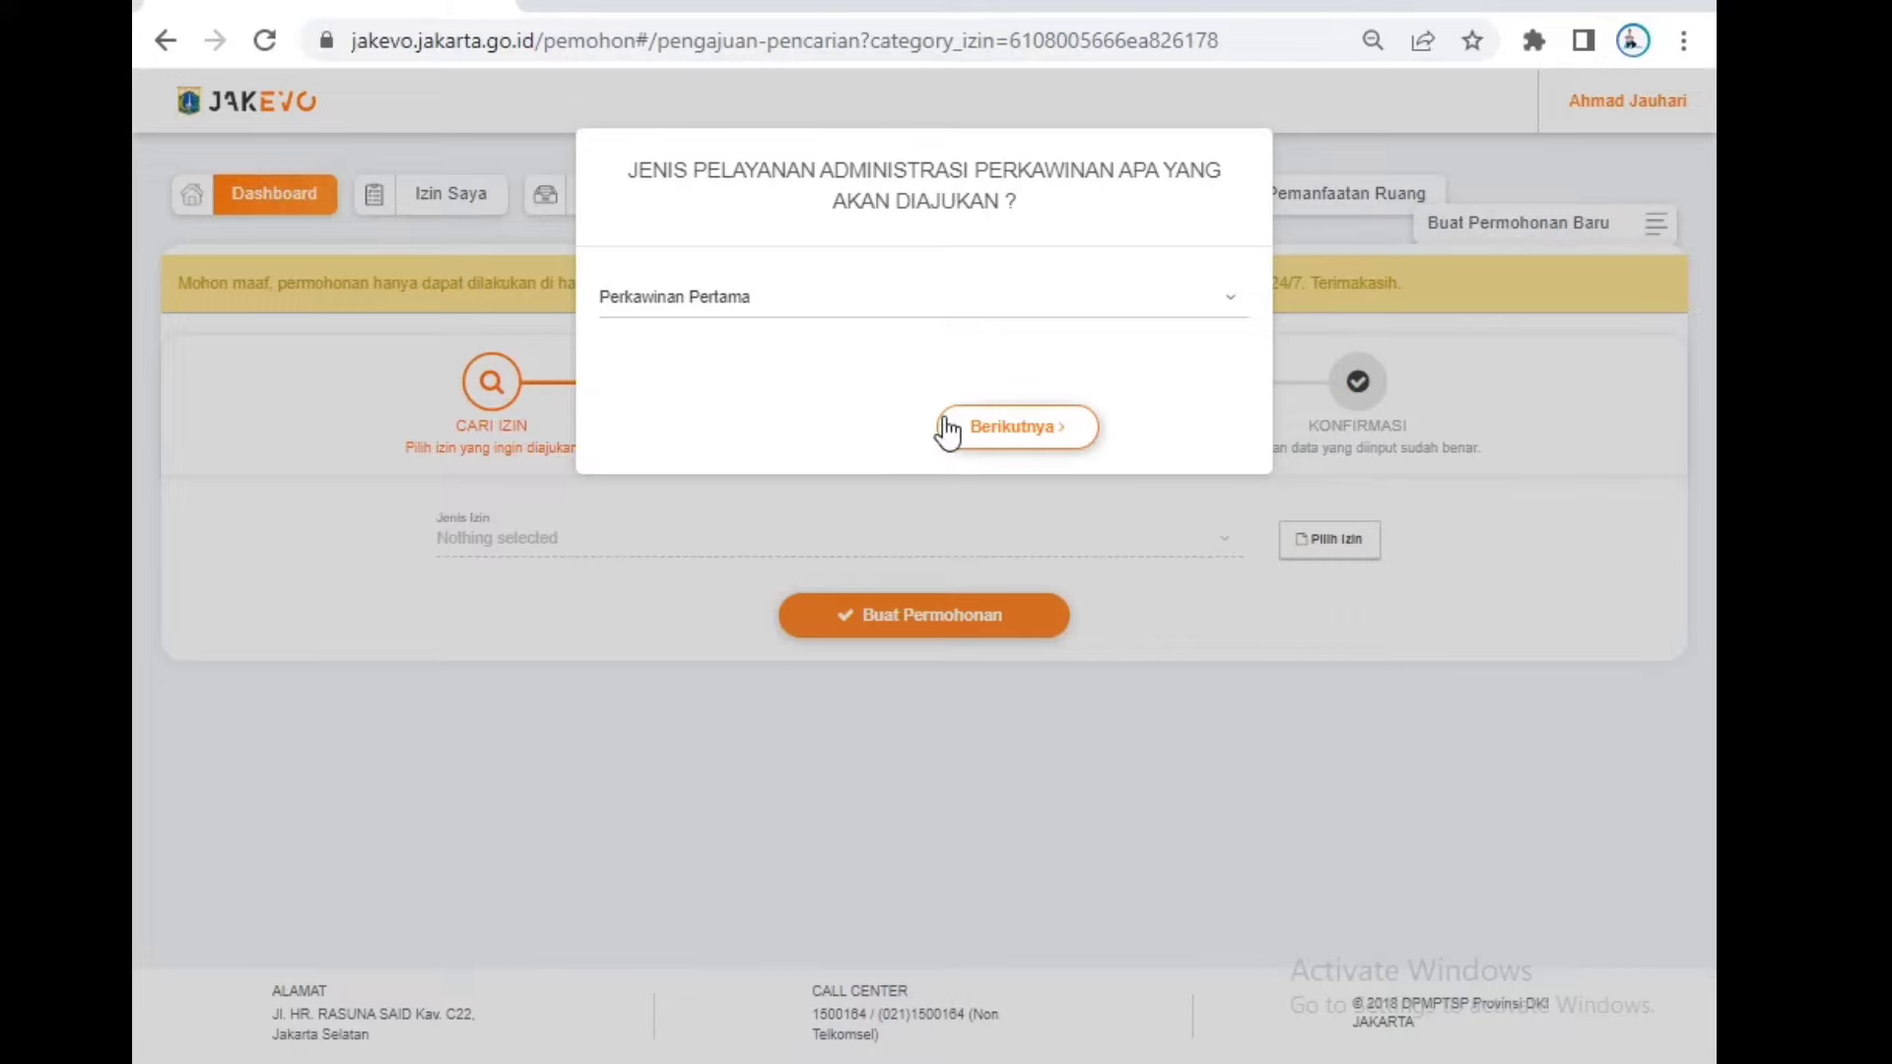
{"action": "left_click", "coordinate": [978, 431]}
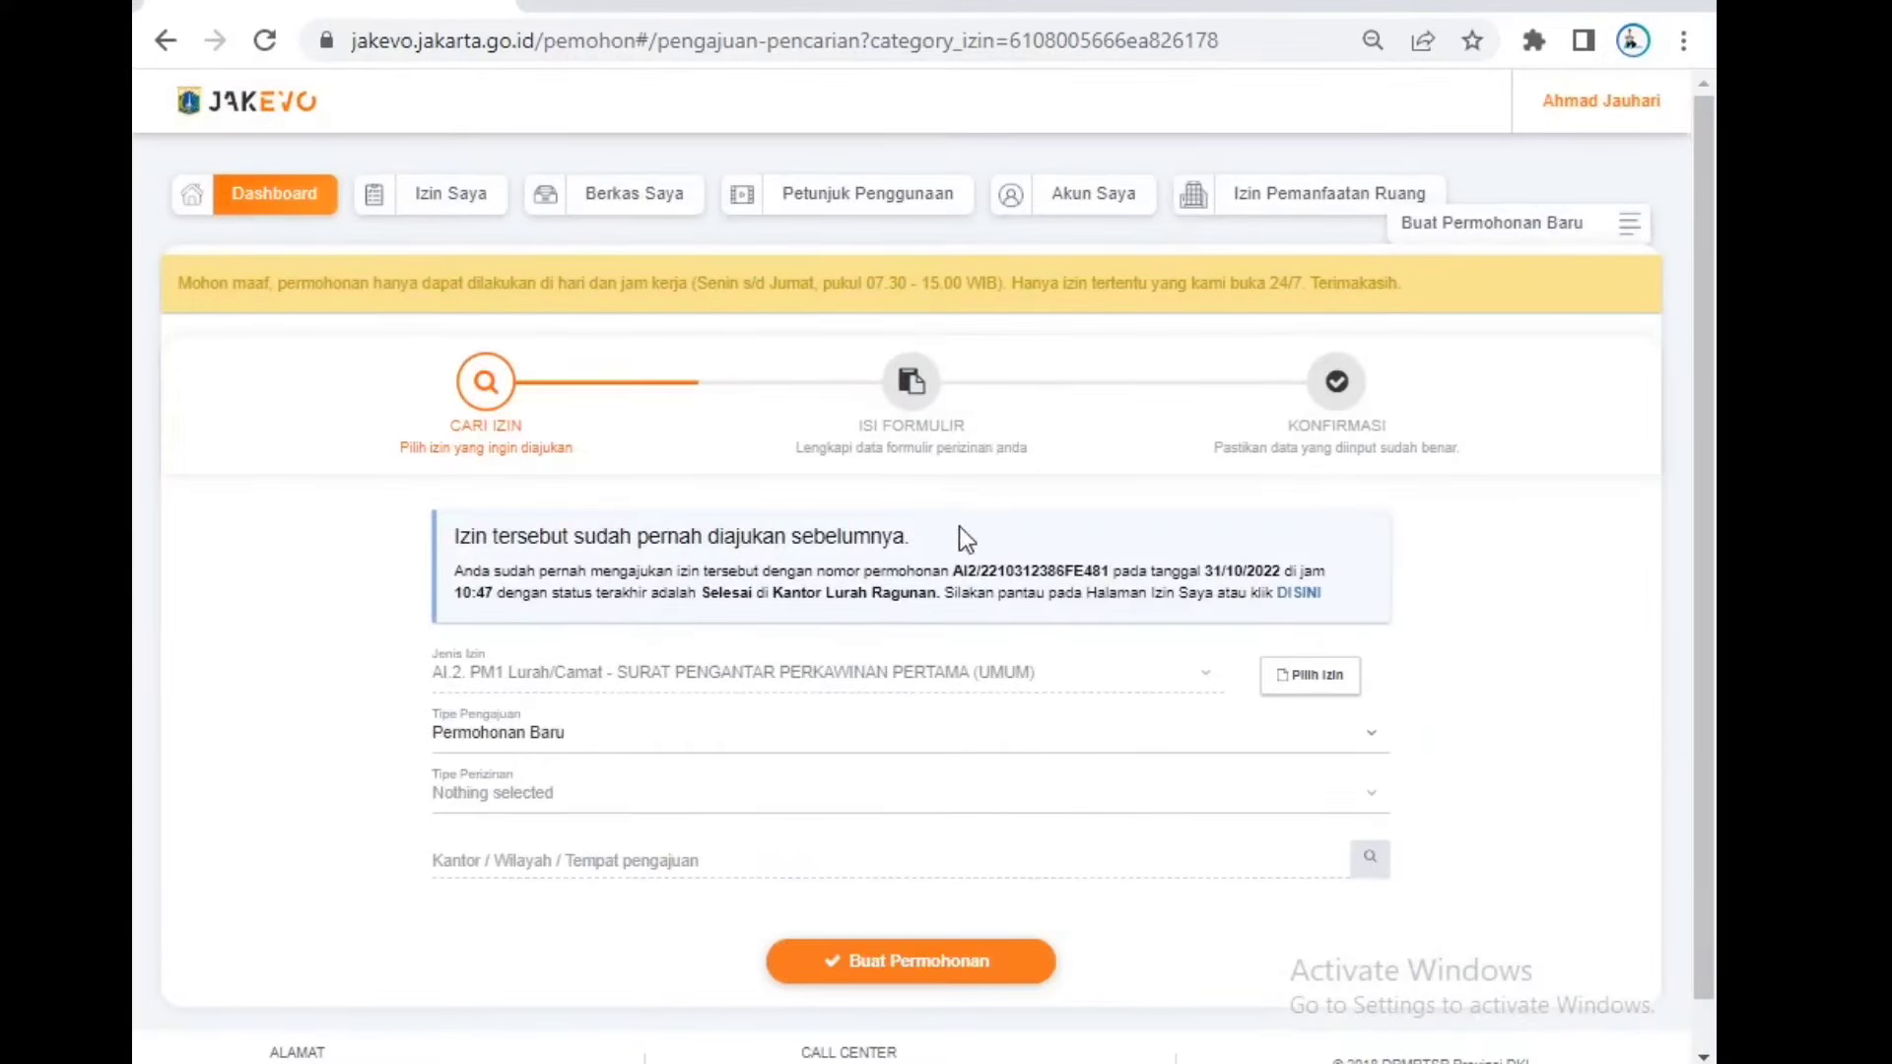
Step: Set Tipe Perizinan to Perorangan and bring up the Kantor / Wilayah office list
{"action": "scroll", "coordinate": [976, 567], "scroll_direction": "down", "scroll_amount": 1}
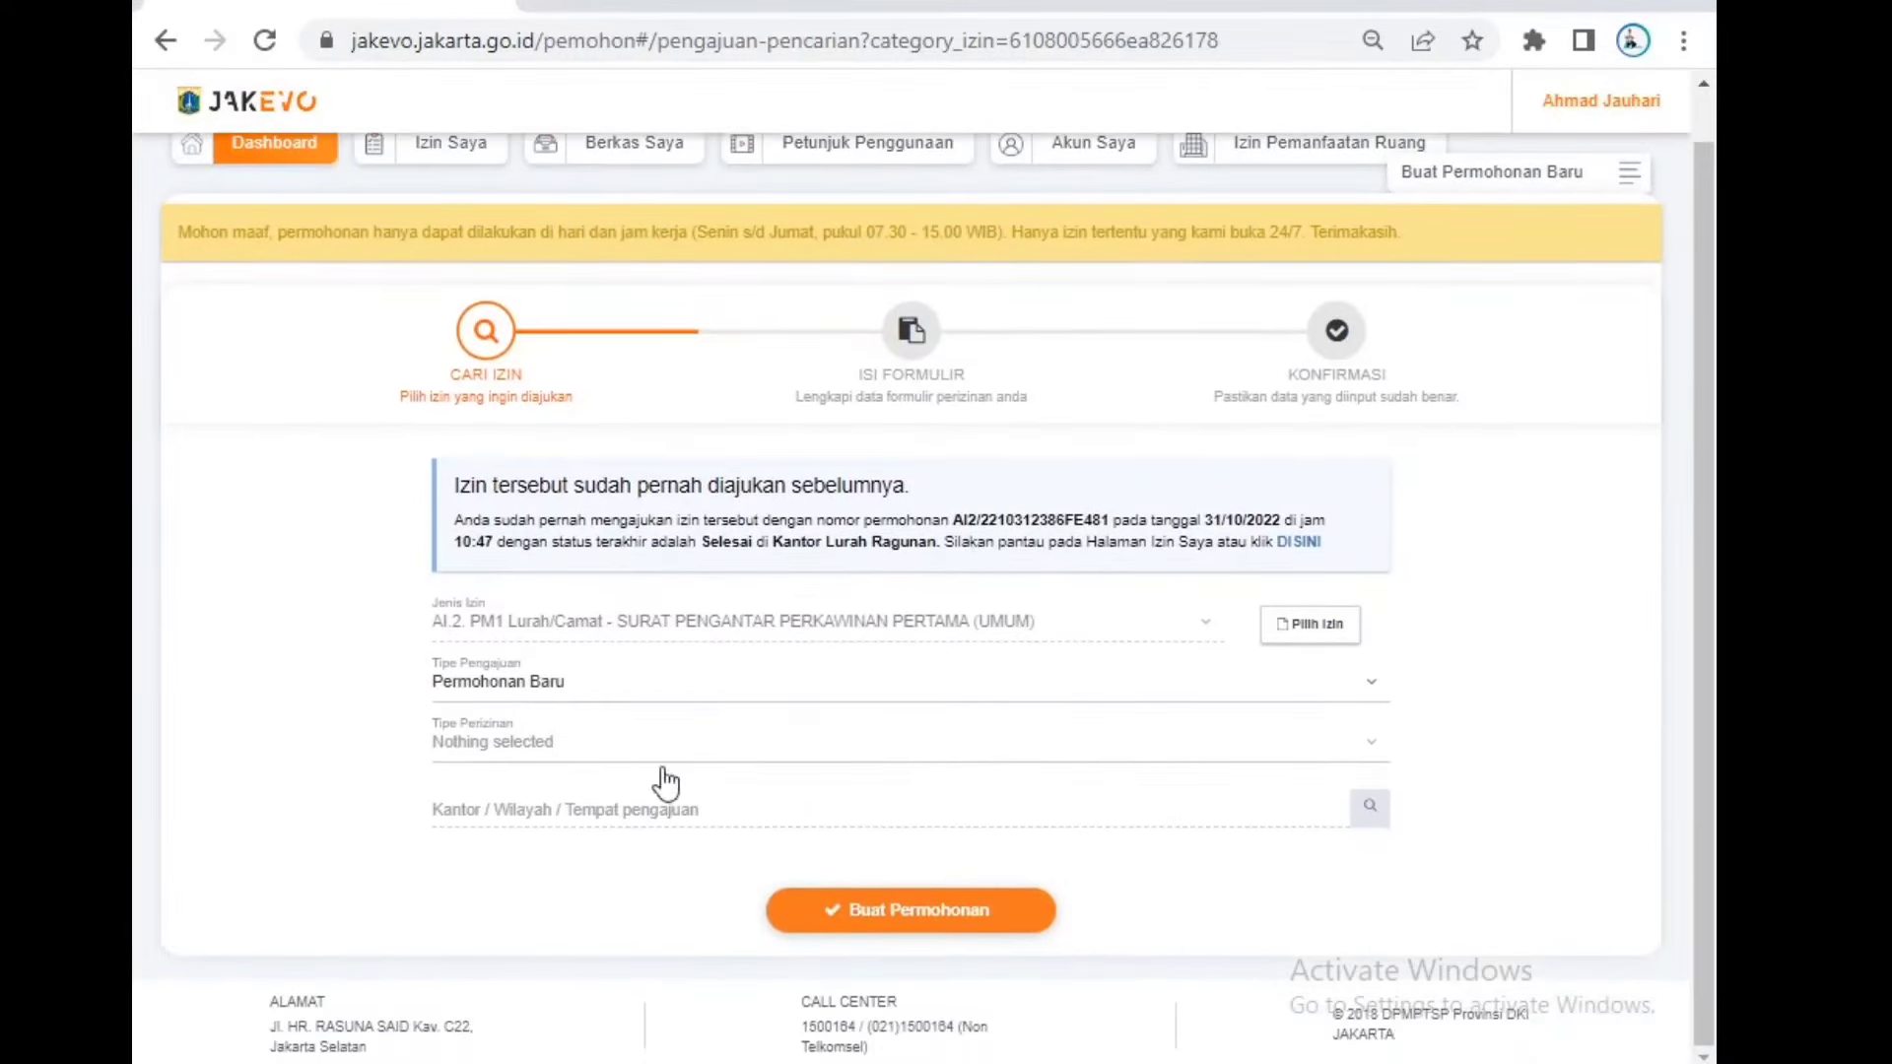
{"action": "left_click", "coordinate": [568, 756]}
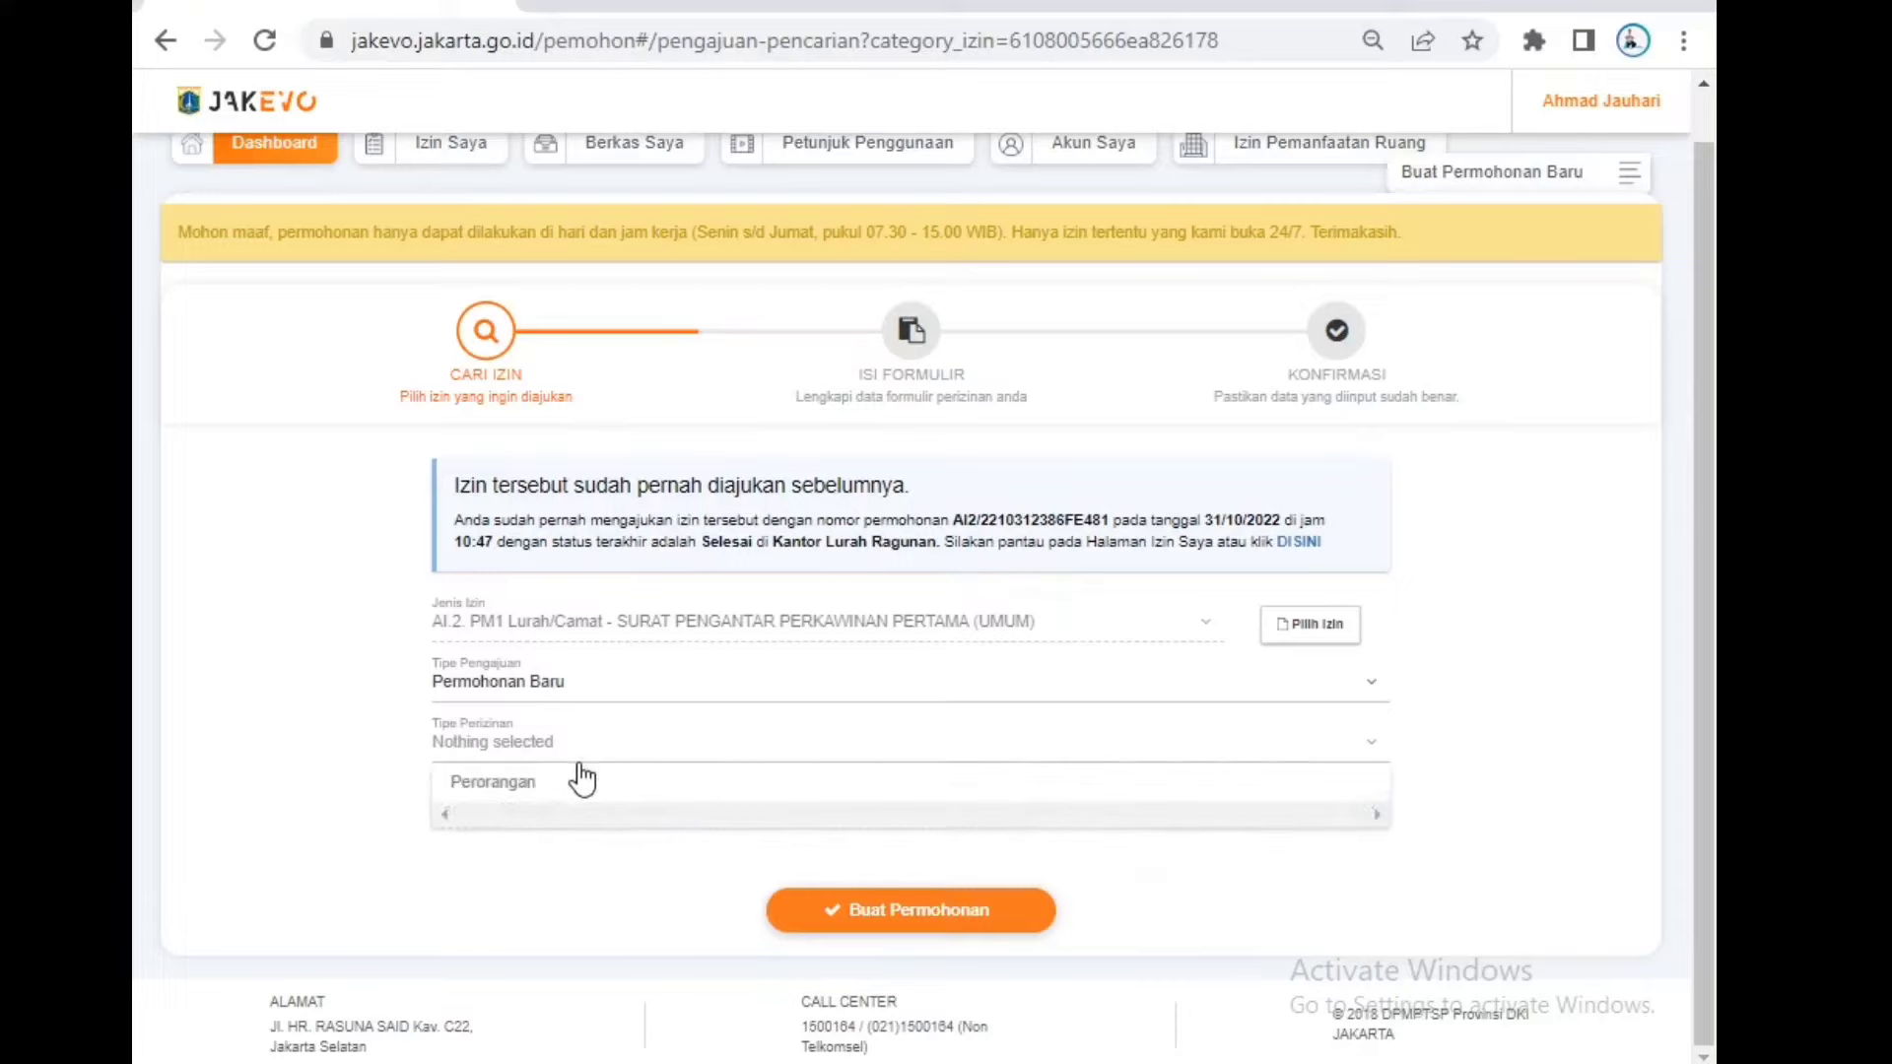
{"action": "left_click", "coordinate": [583, 783]}
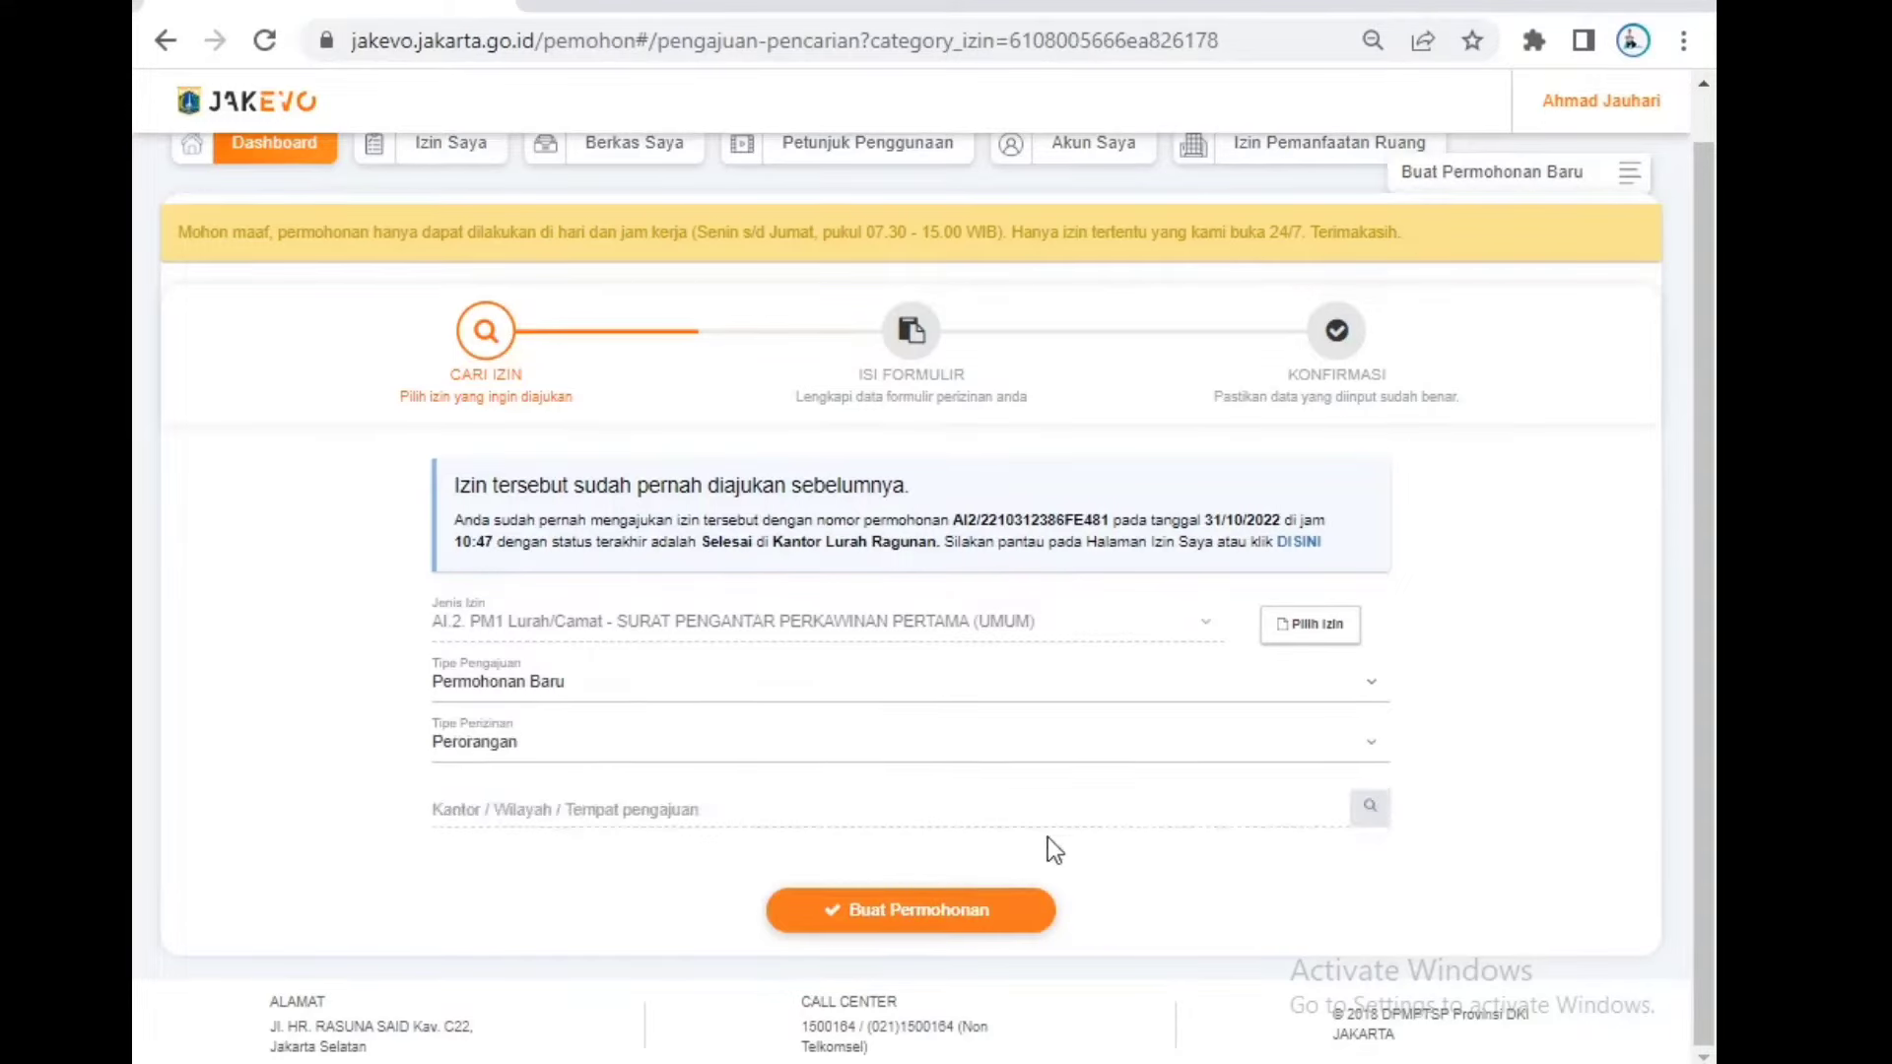
{"action": "left_click", "coordinate": [1371, 808]}
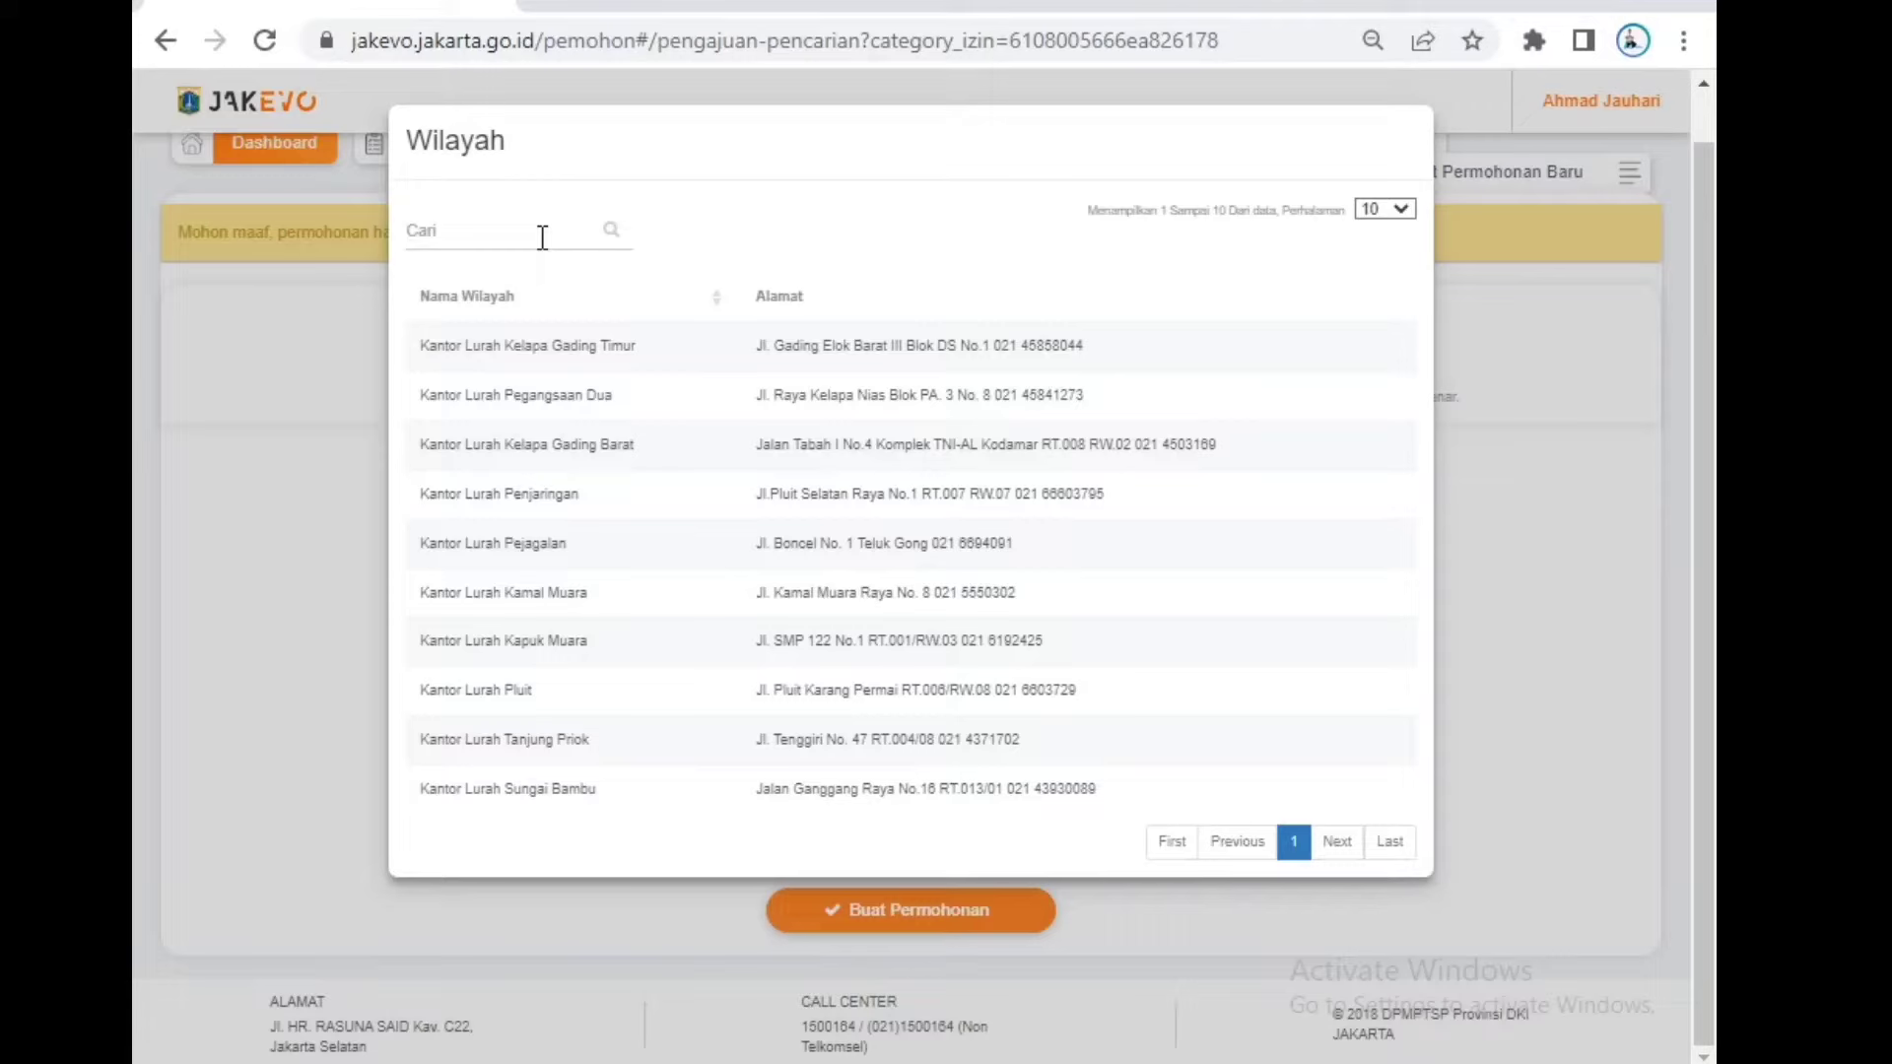
Step: Search 'pasar', select Kantor Lurah Pasar Minggu, and create the application
{"action": "type", "text": "pasar"}
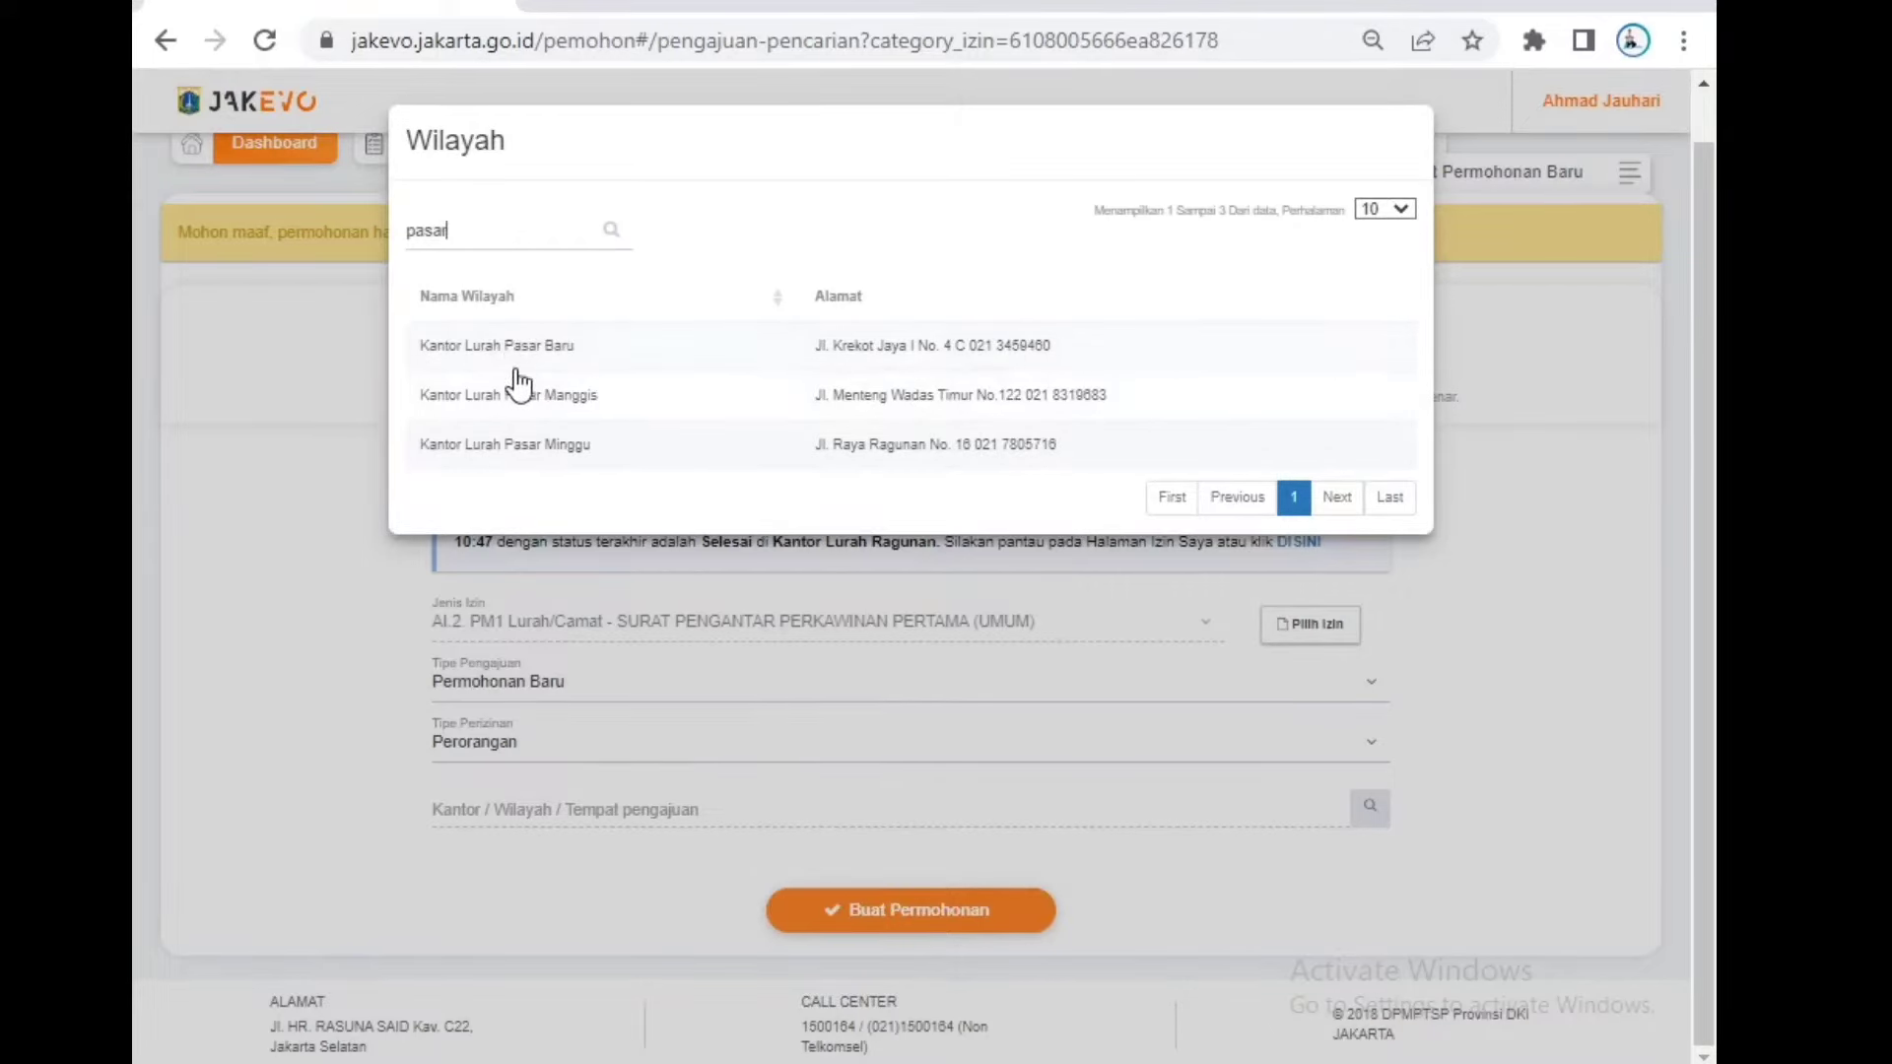
{"action": "left_click", "coordinate": [549, 449]}
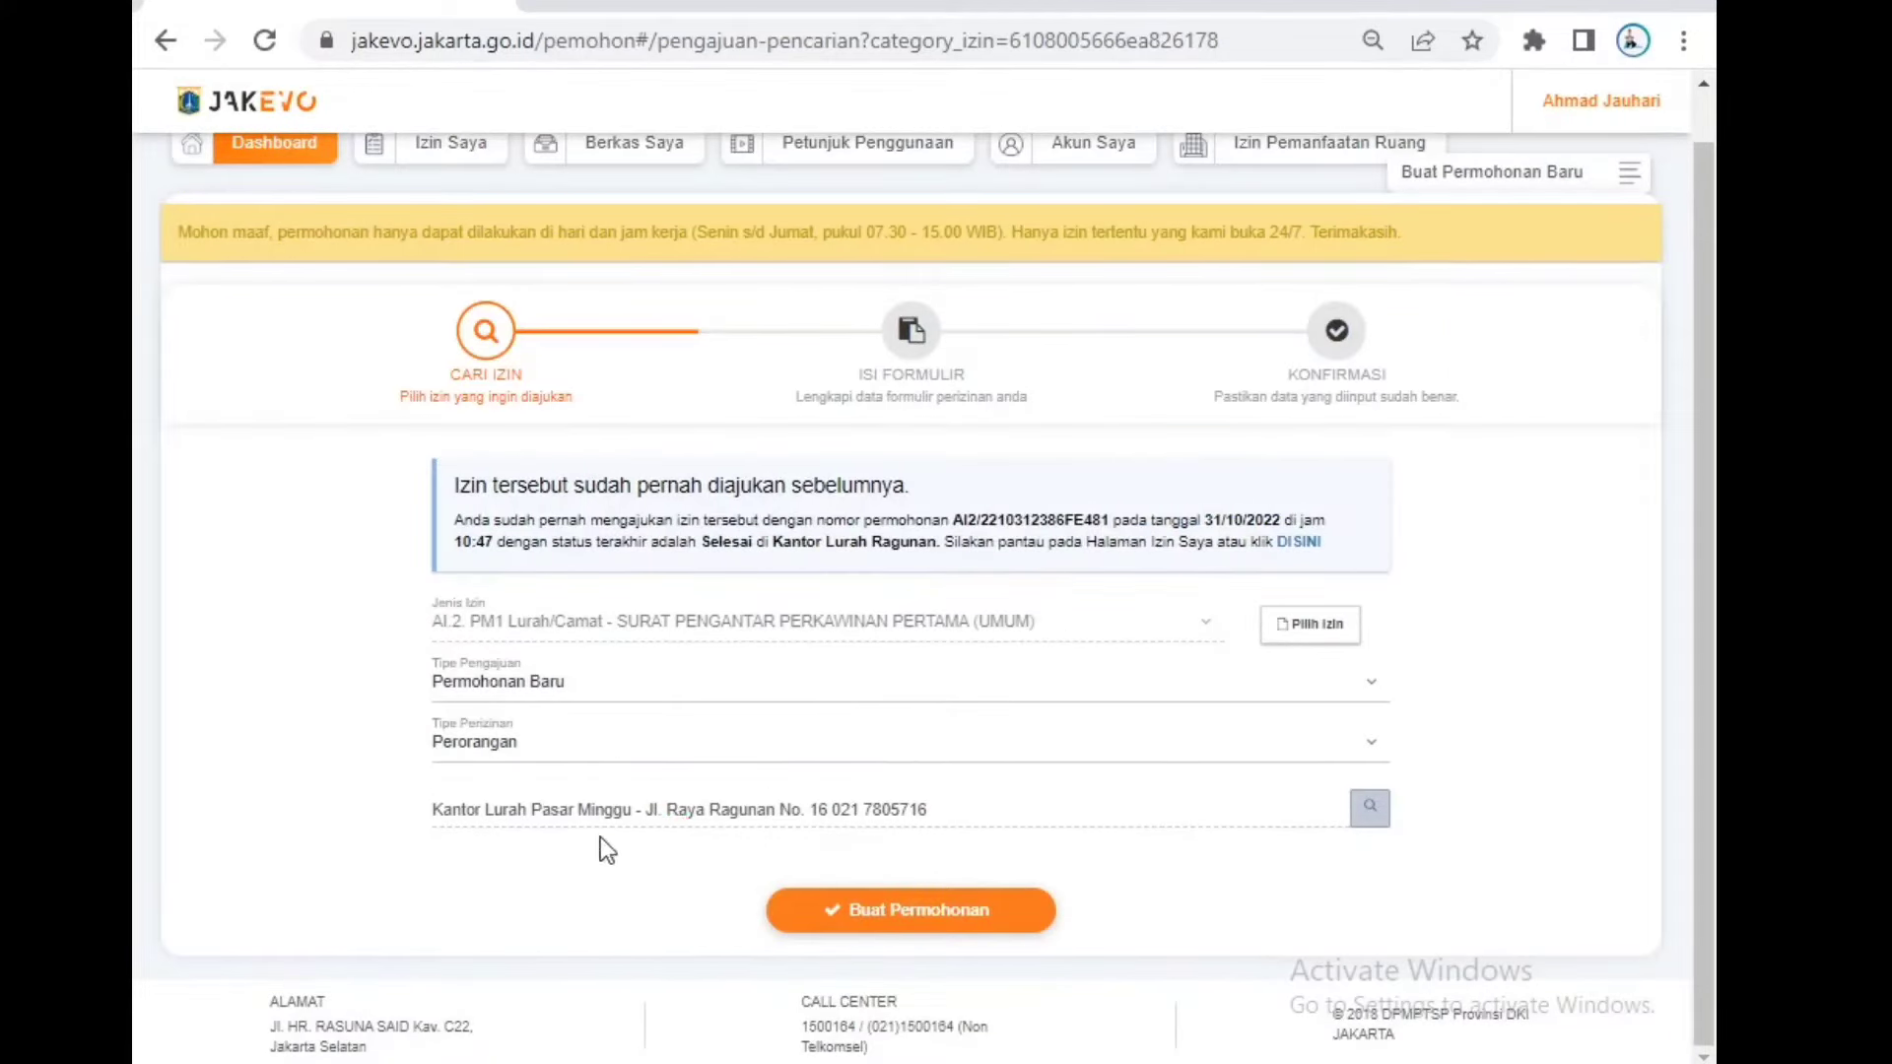
{"action": "left_click", "coordinate": [915, 914]}
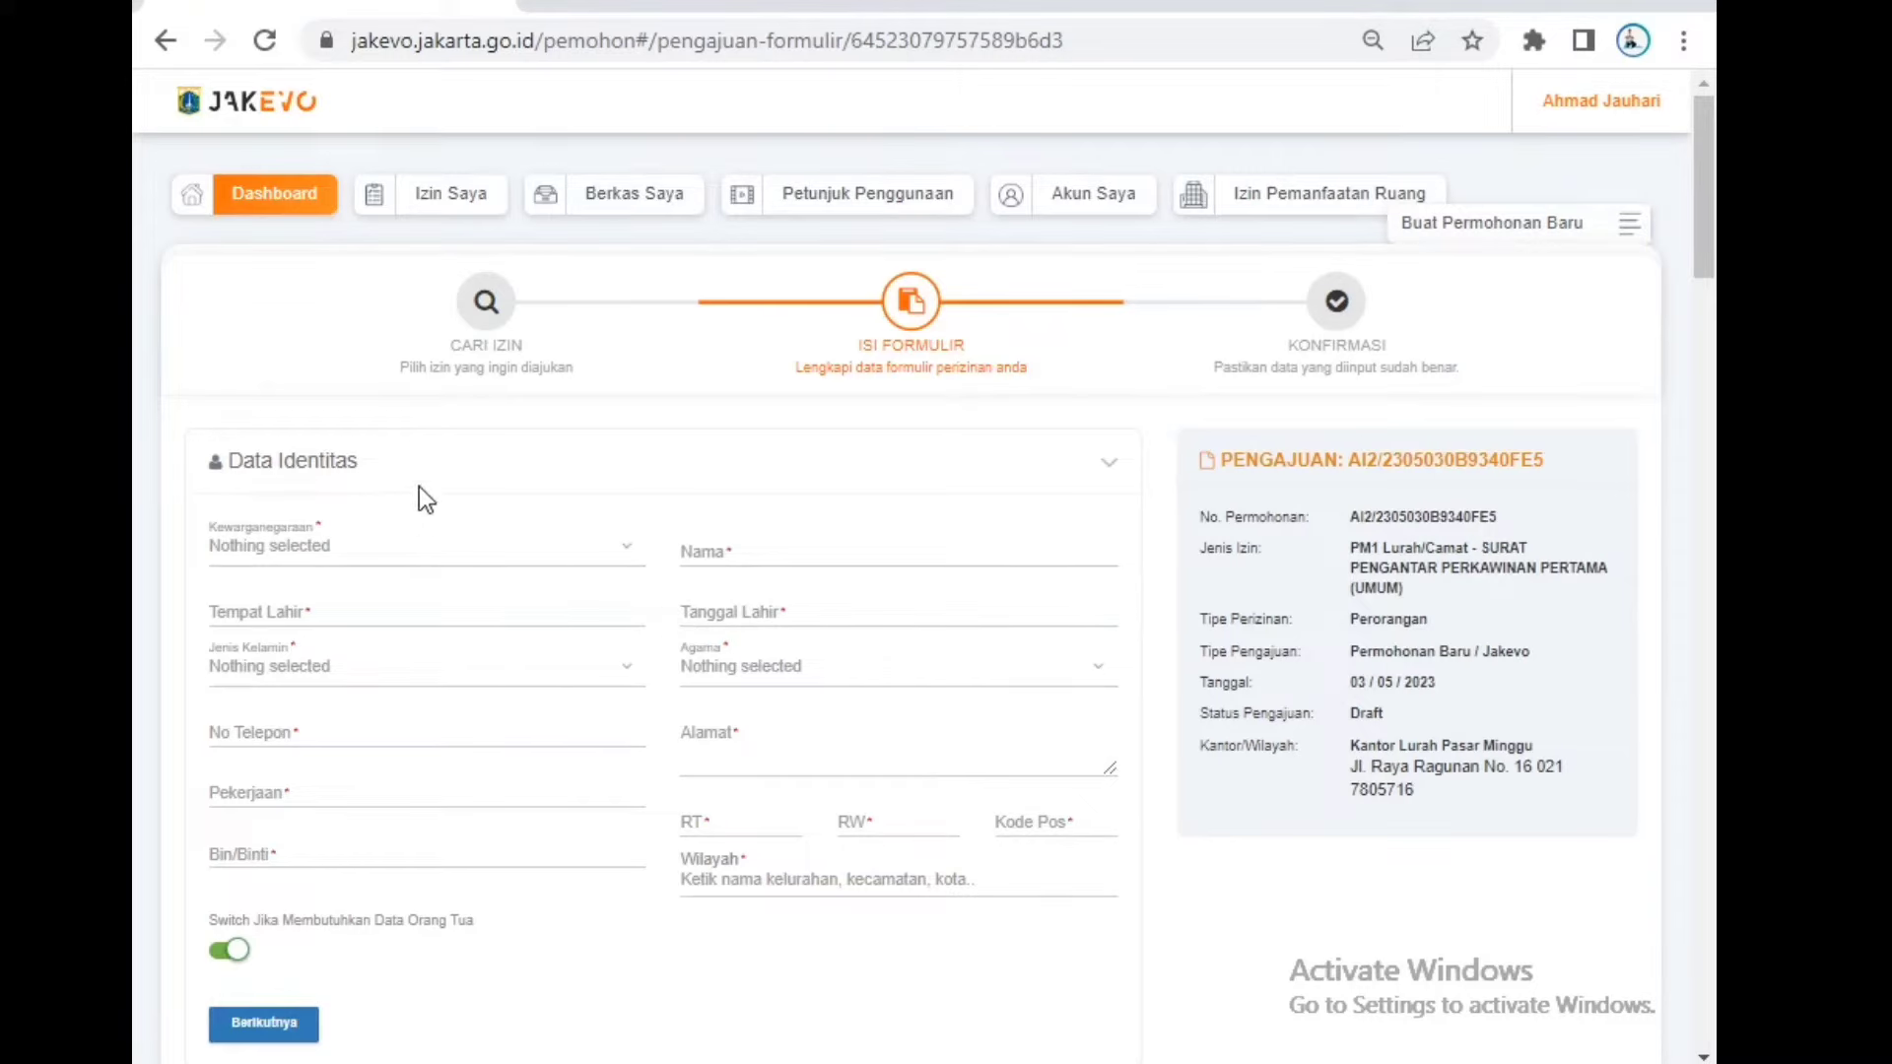
Step: Set citizenship to WNI and enter the applicant's full name
{"action": "left_click_drag", "start_coordinate": [404, 461], "coordinate": [216, 464]}
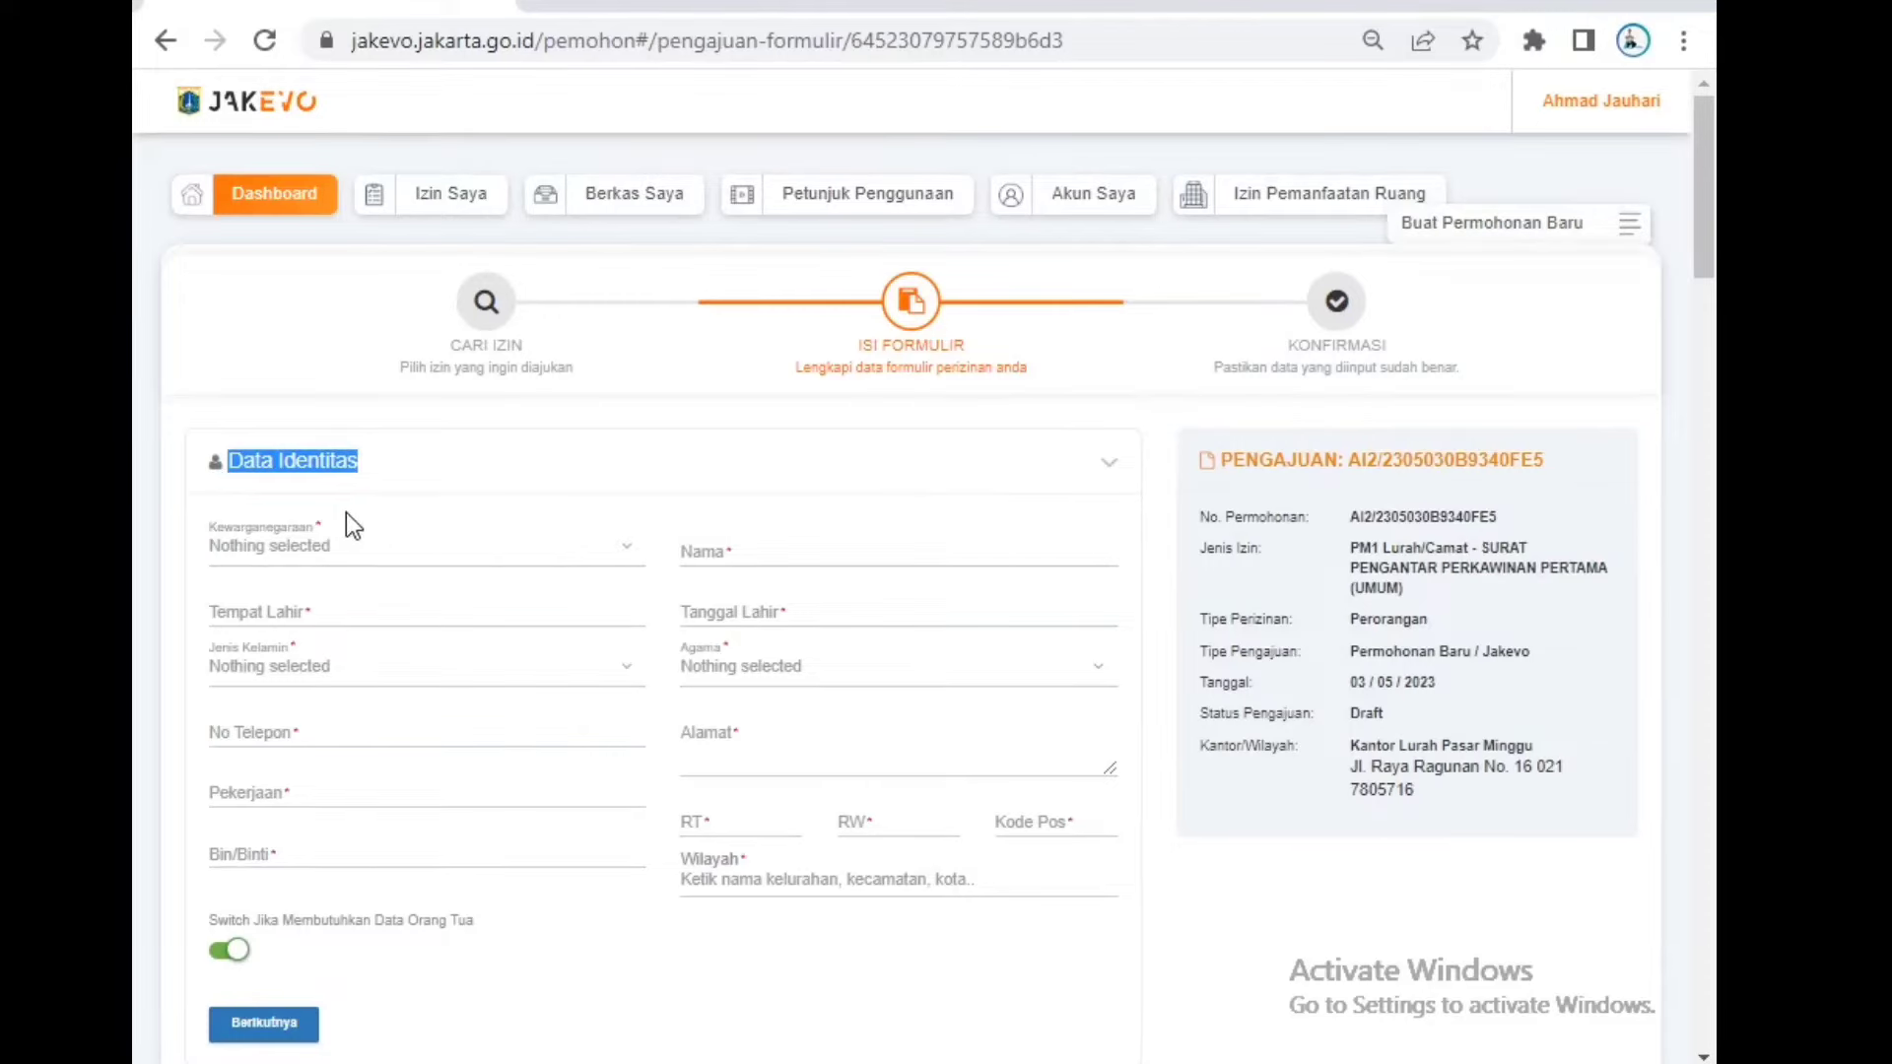
{"action": "left_click", "coordinate": [417, 554]}
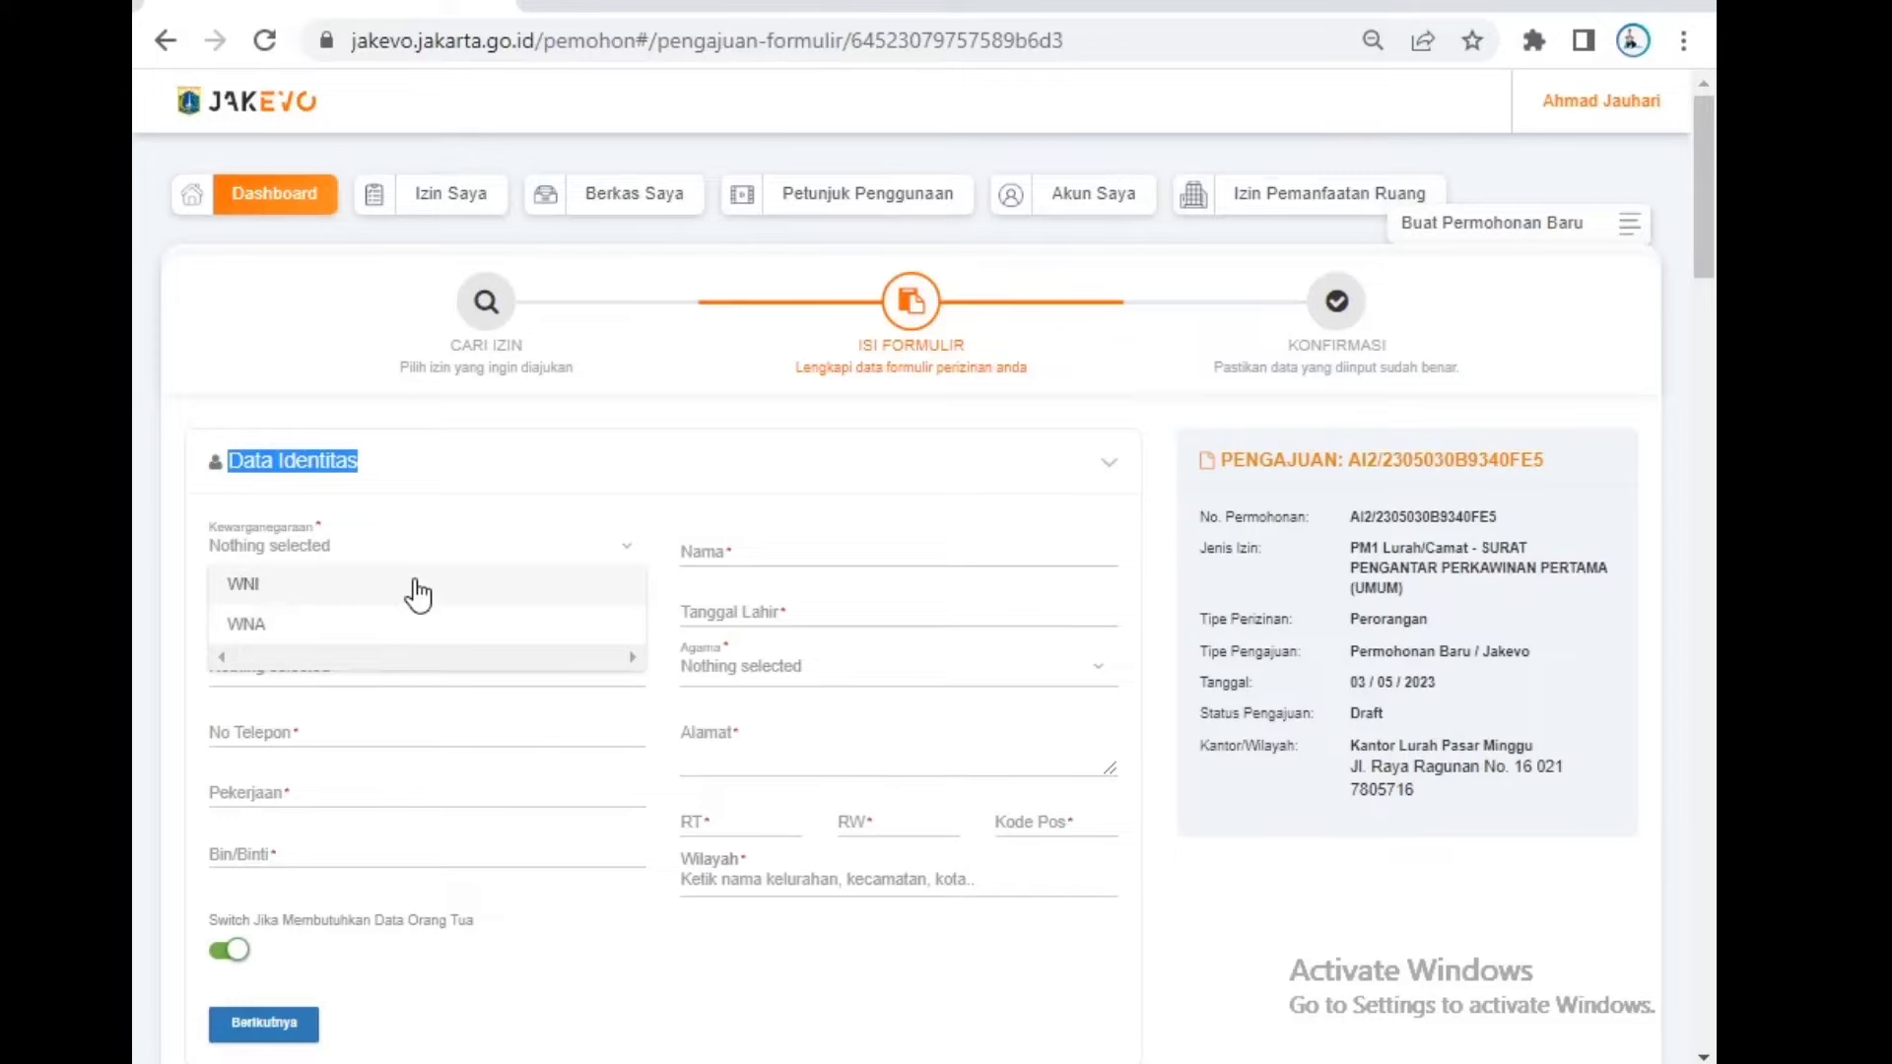
{"action": "left_click", "coordinate": [418, 591]}
{"action": "left_click", "coordinate": [405, 607]}
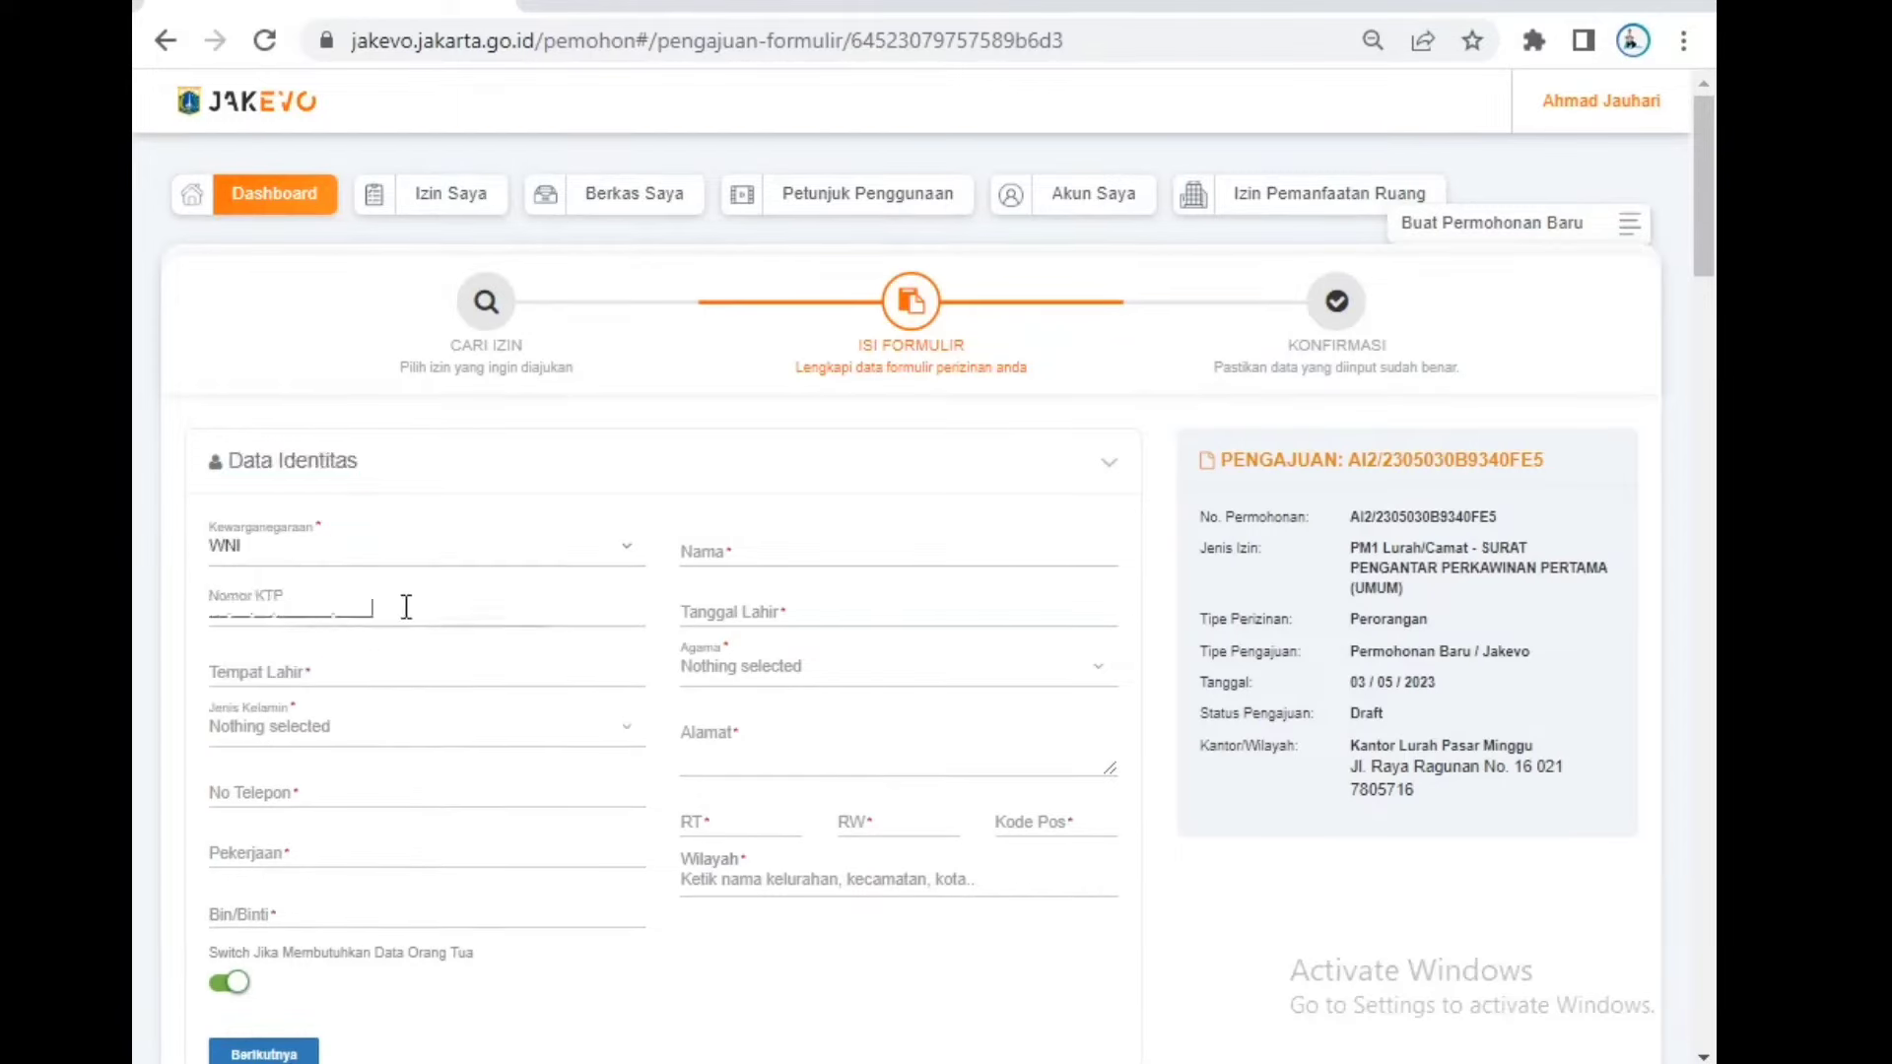
{"action": "left_click", "coordinate": [690, 552]}
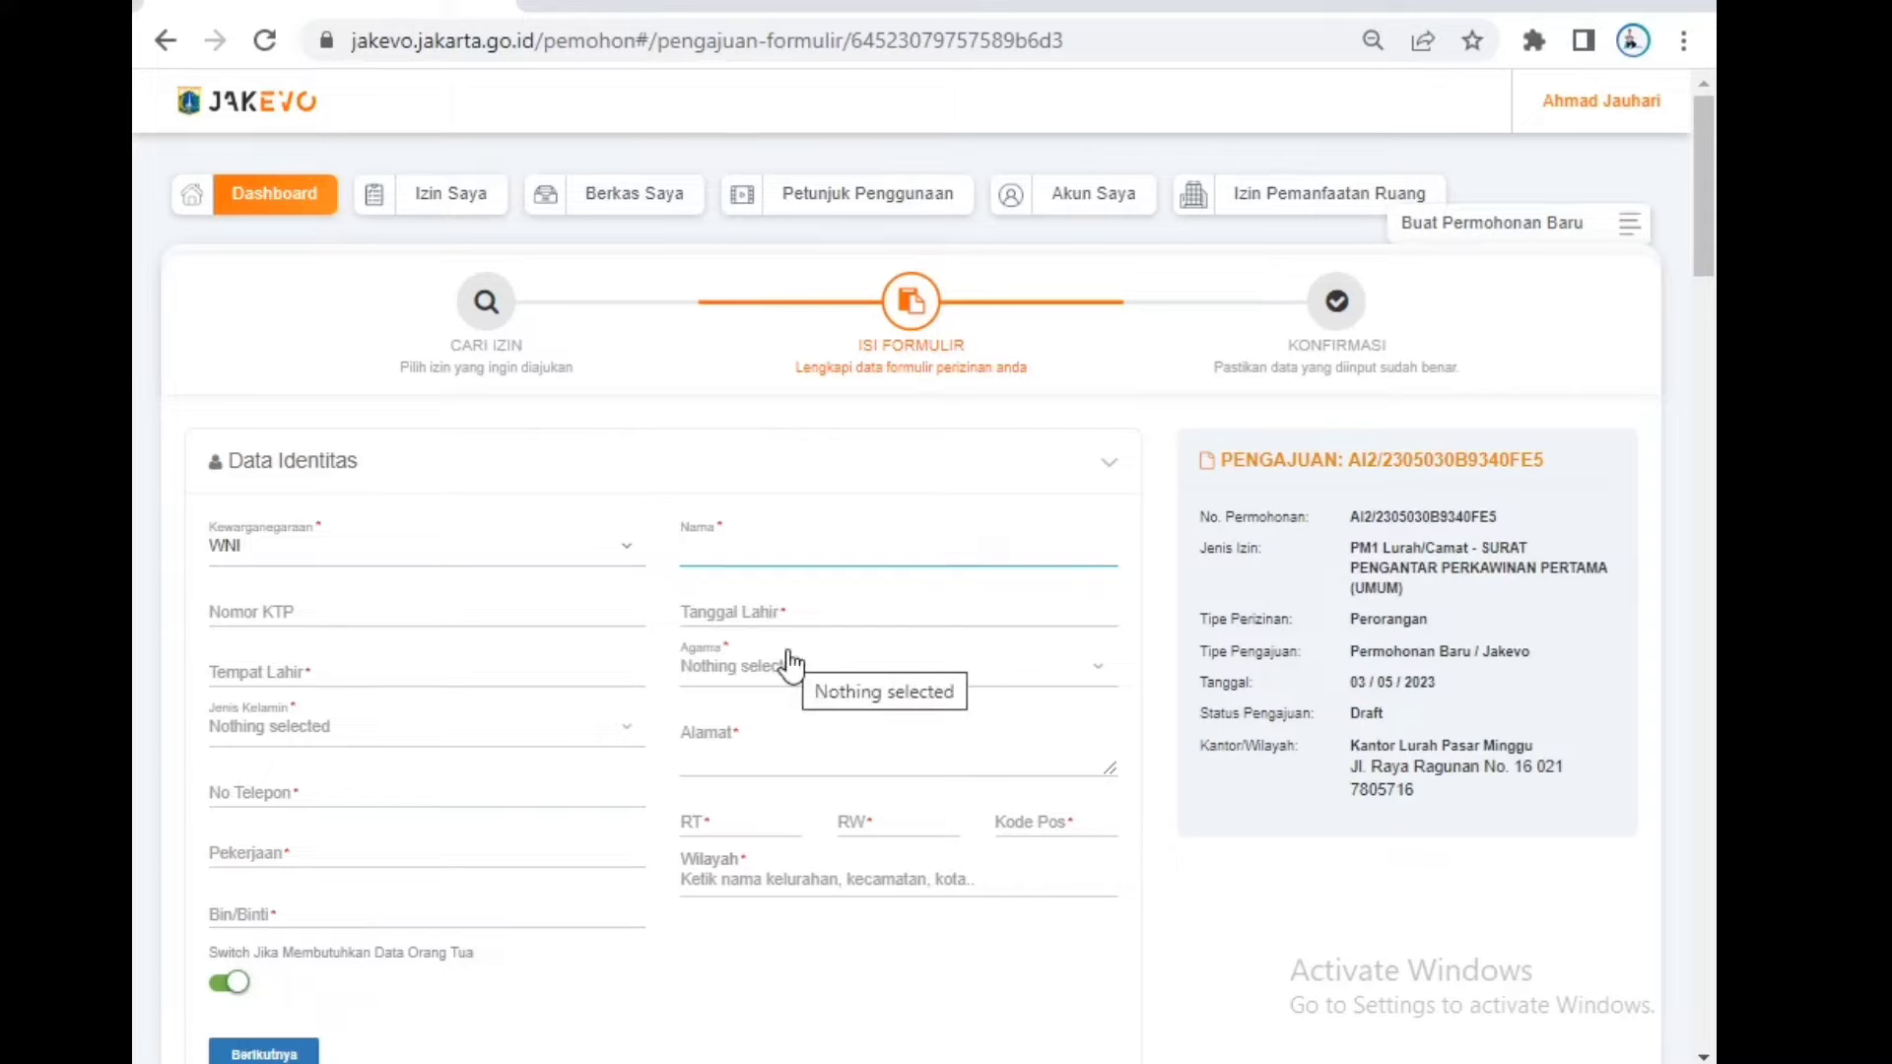
{"action": "type", "text": "ah"}
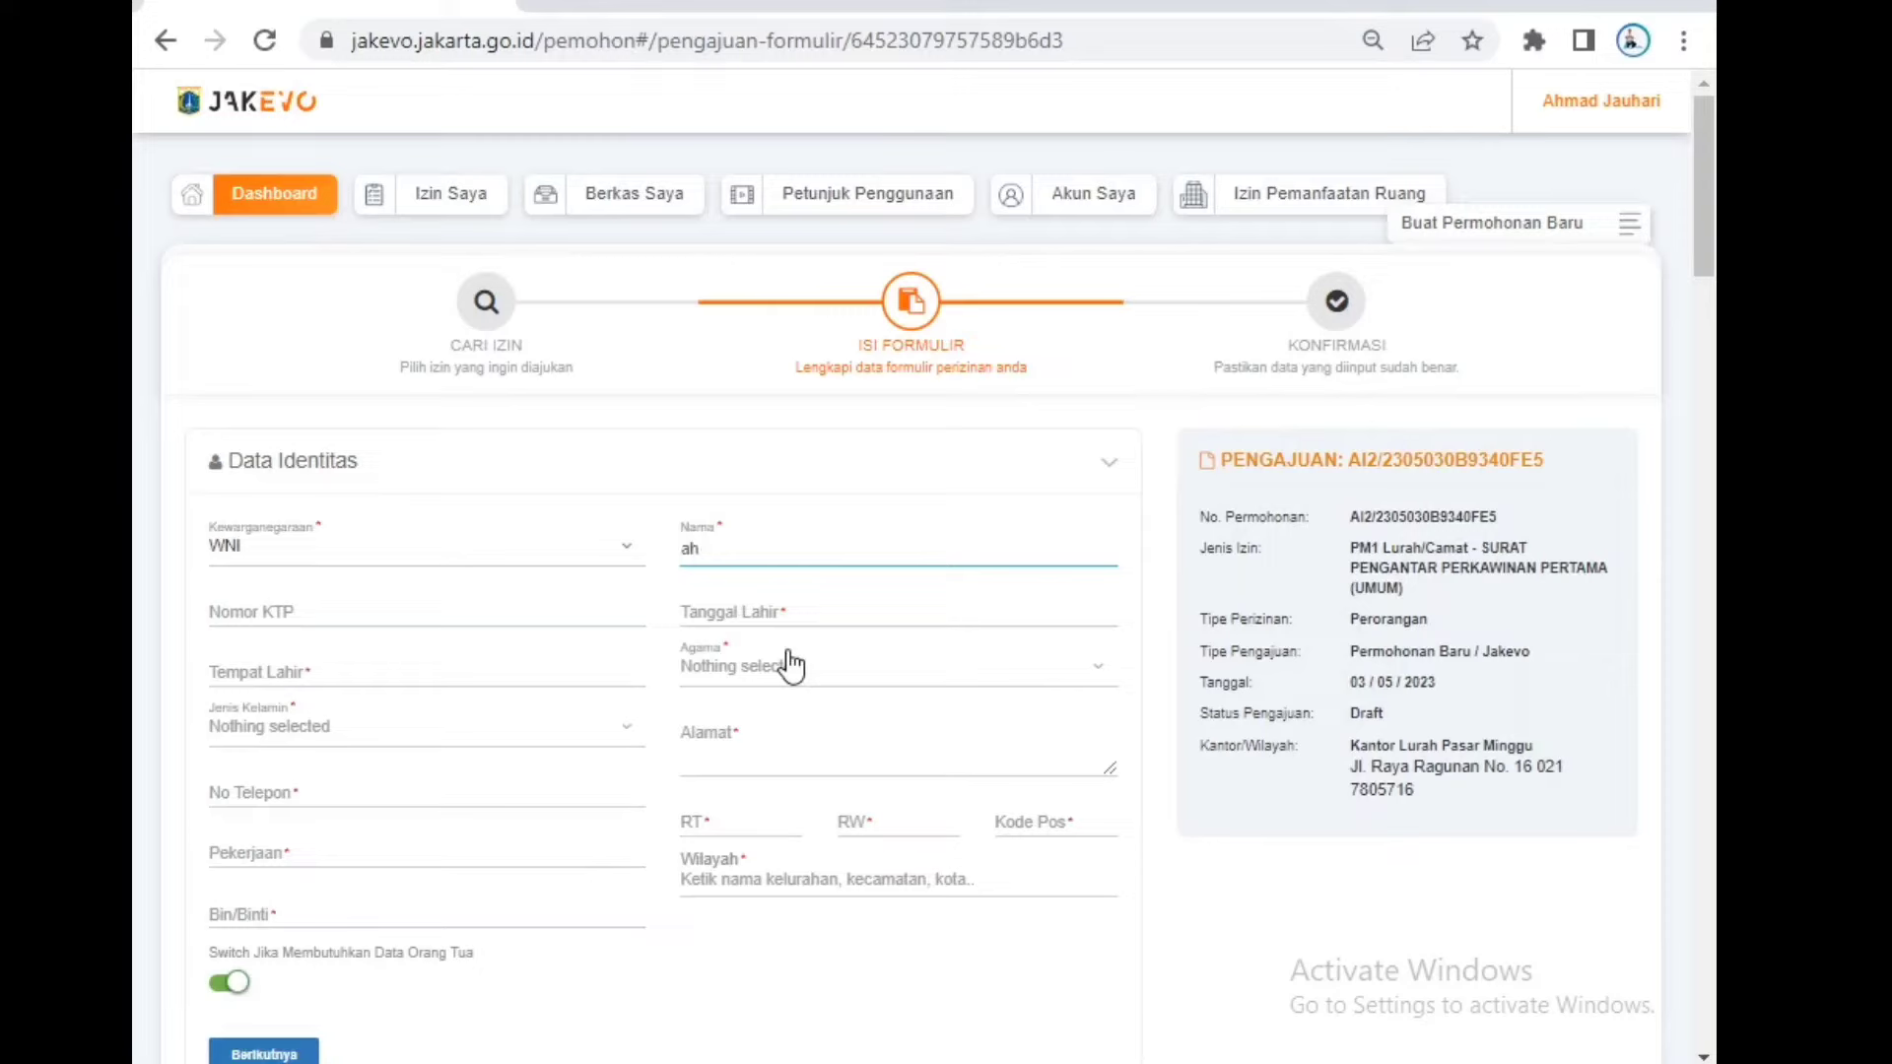
{"action": "key", "text": "BackSpace"}
{"action": "key", "text": "BackSpace"}
Step: Set gender to Laki-Laki and the birth date to 03/05/2023
{"action": "left_click", "coordinate": [478, 617]}
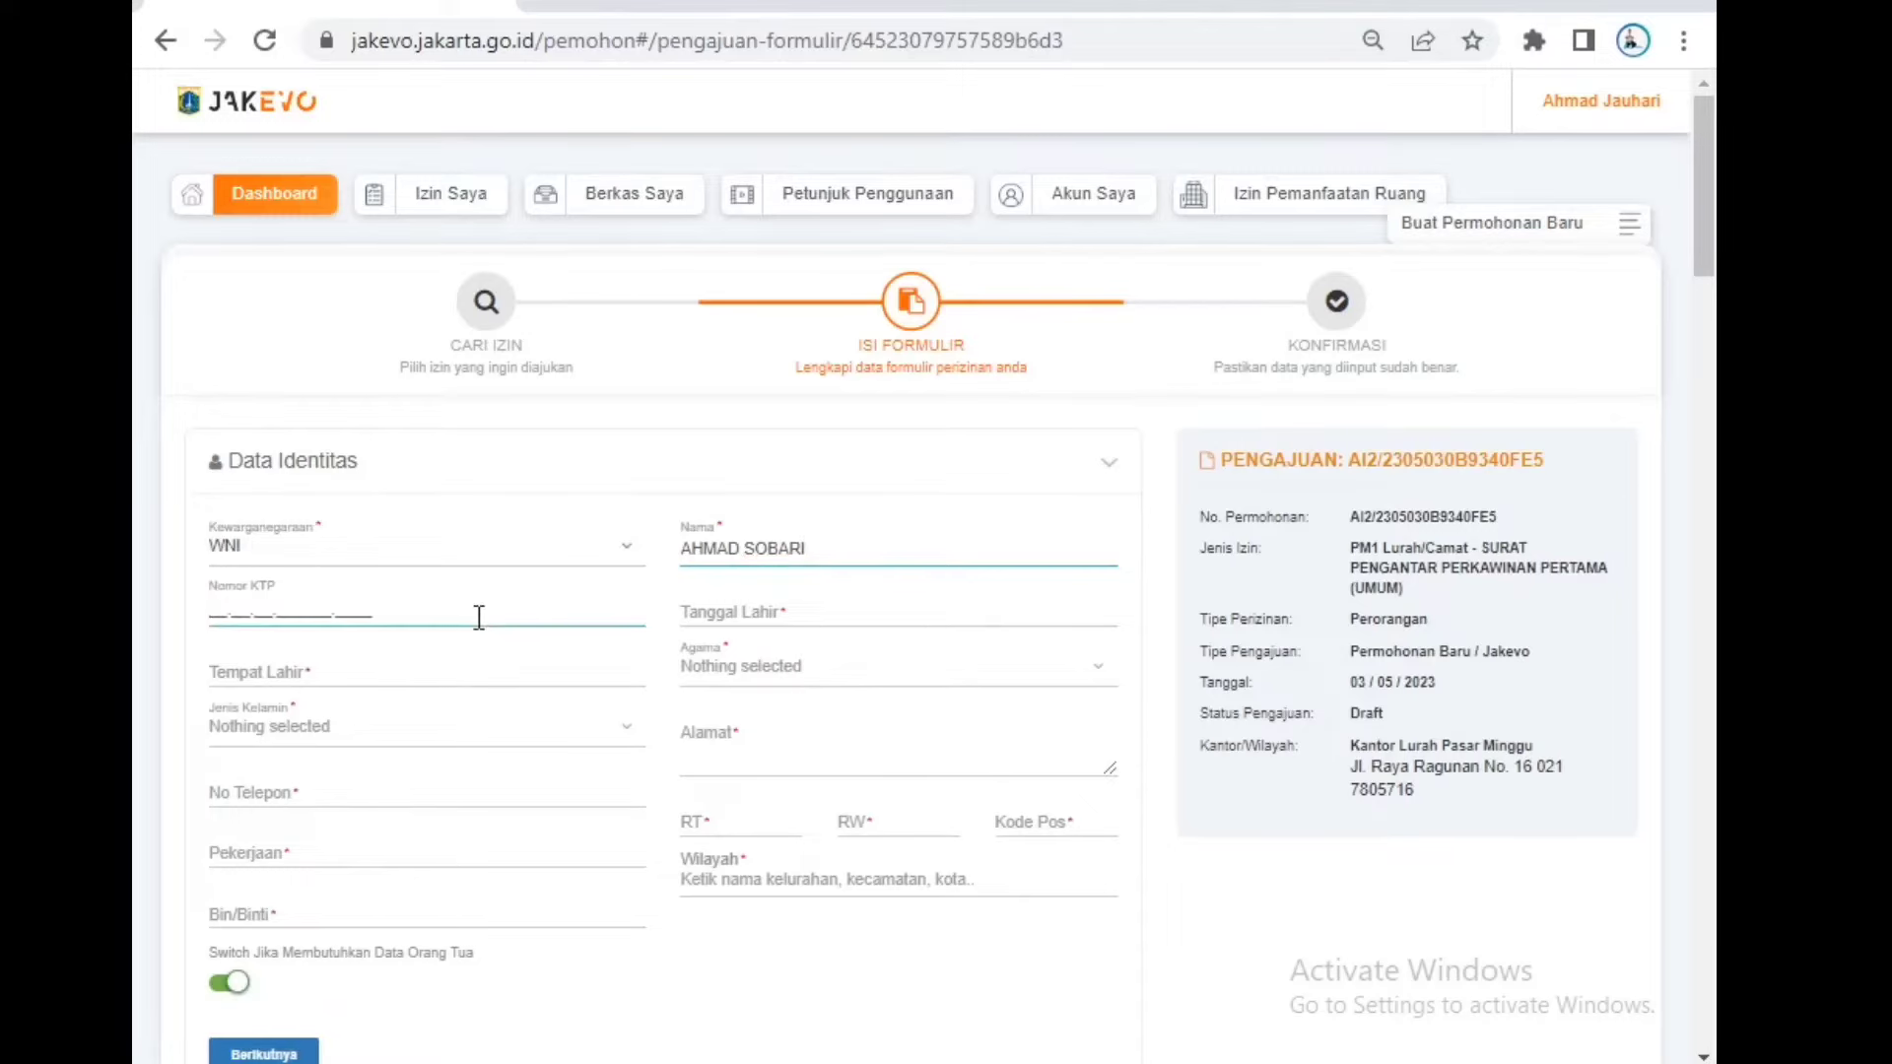
{"action": "left_click", "coordinate": [422, 670]}
{"action": "left_click", "coordinate": [453, 739]}
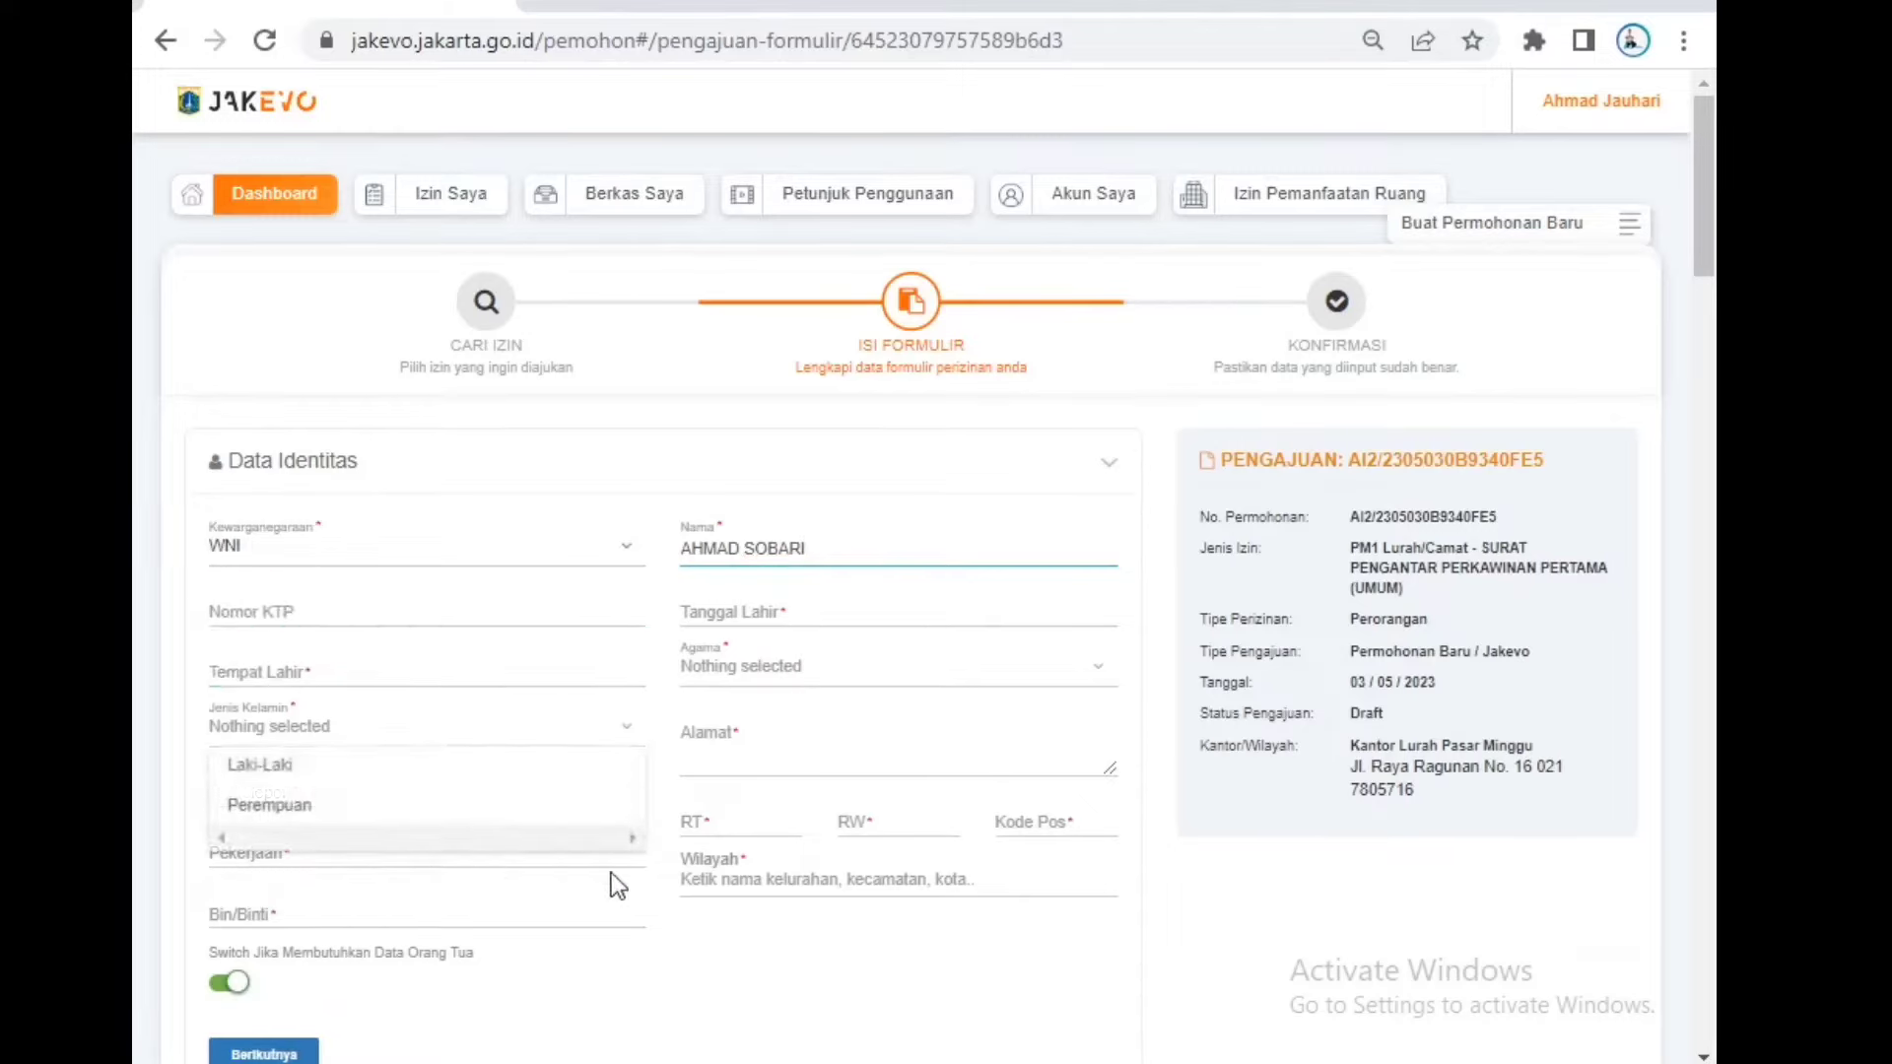
{"action": "left_click", "coordinate": [552, 766]}
{"action": "left_click", "coordinate": [404, 790]}
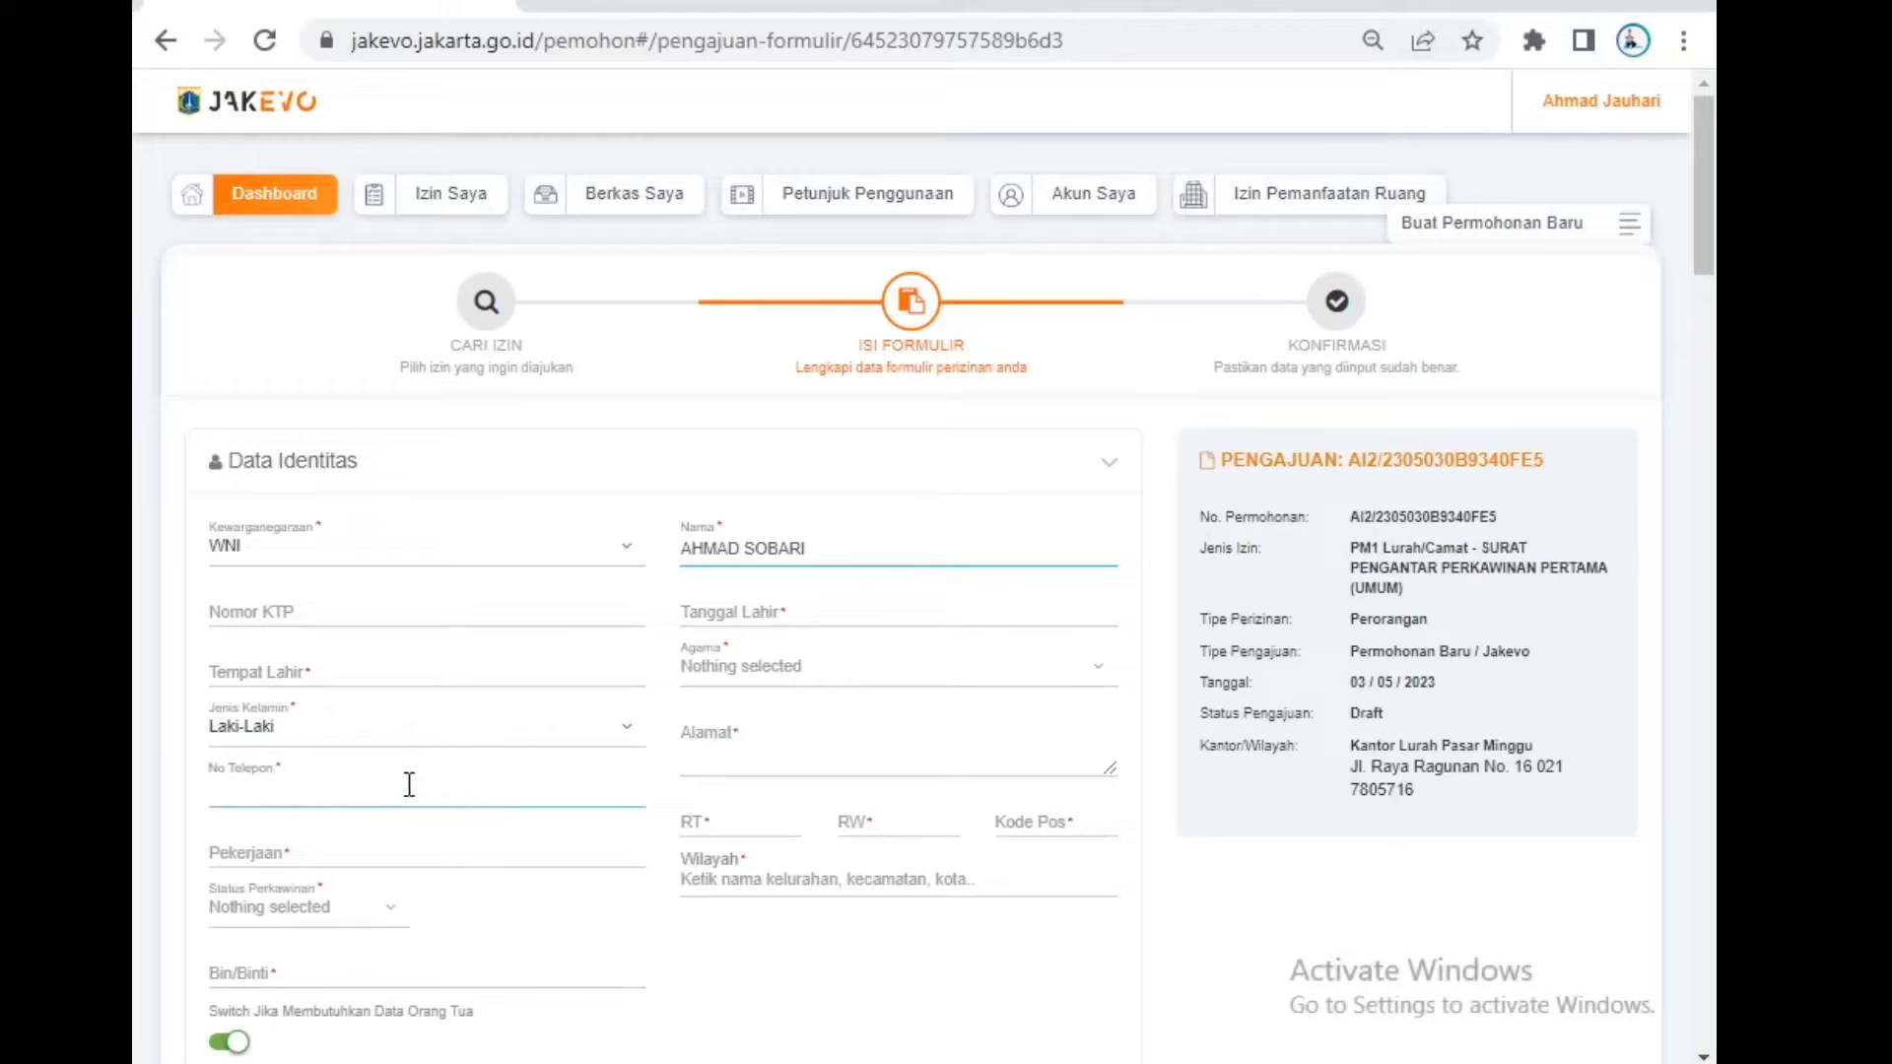
{"action": "left_click", "coordinate": [414, 849]}
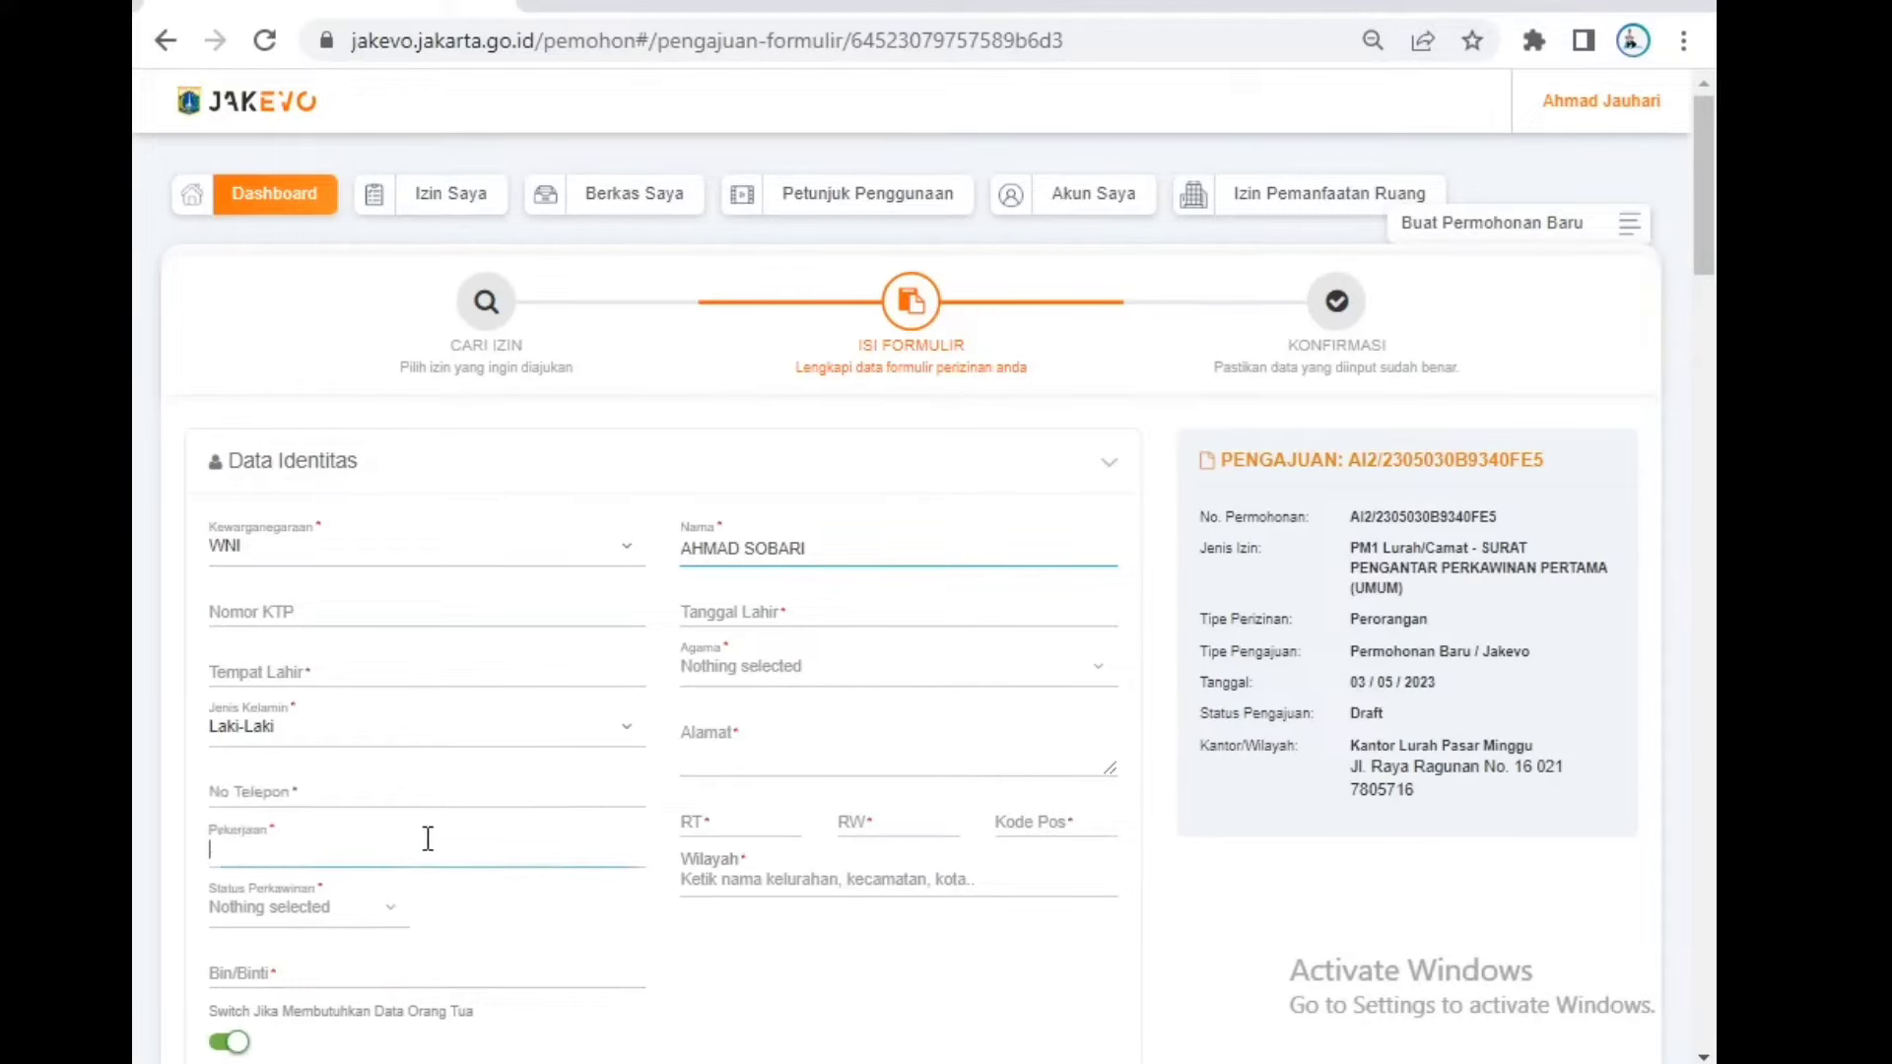
{"action": "left_click", "coordinate": [791, 610]}
{"action": "left_click", "coordinate": [858, 682]}
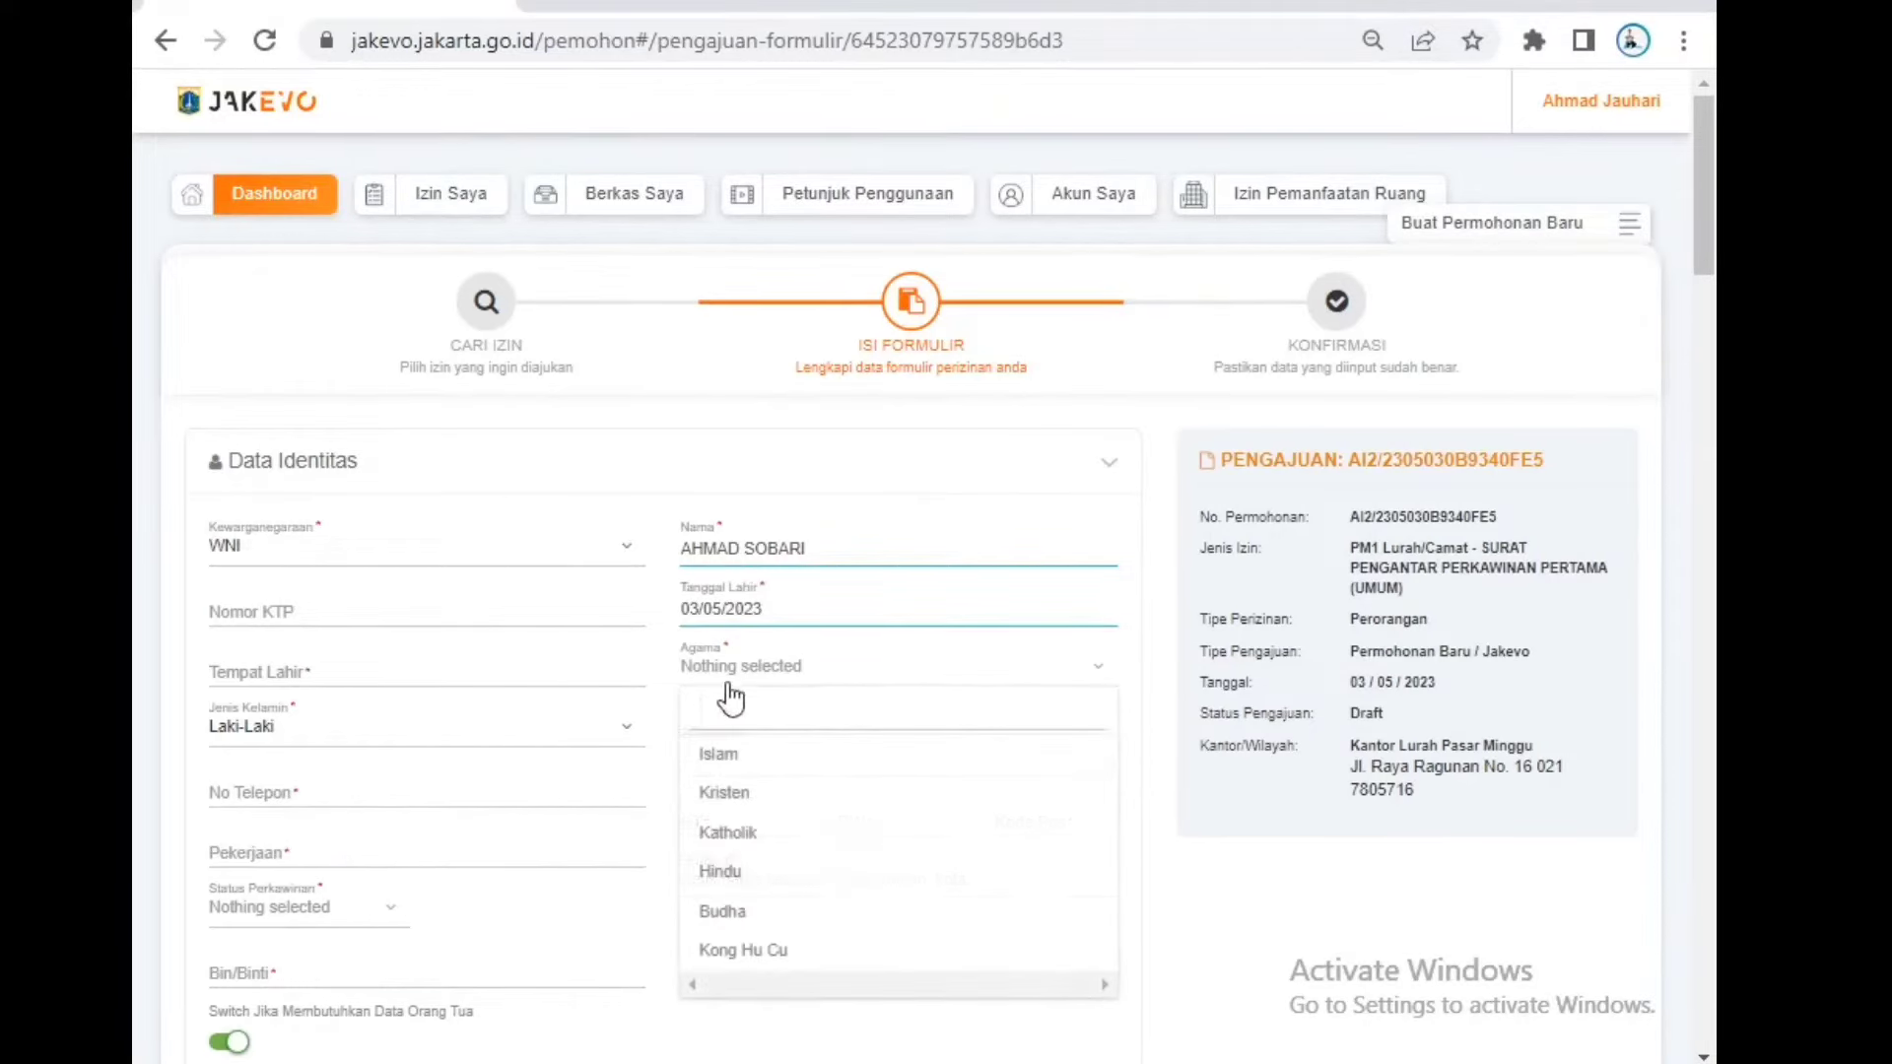
Step: Set Wilayah to Pasar Minggu, Kota Jakarta Selatan using the region search
{"action": "left_click", "coordinate": [793, 675]}
{"action": "left_click", "coordinate": [782, 754]}
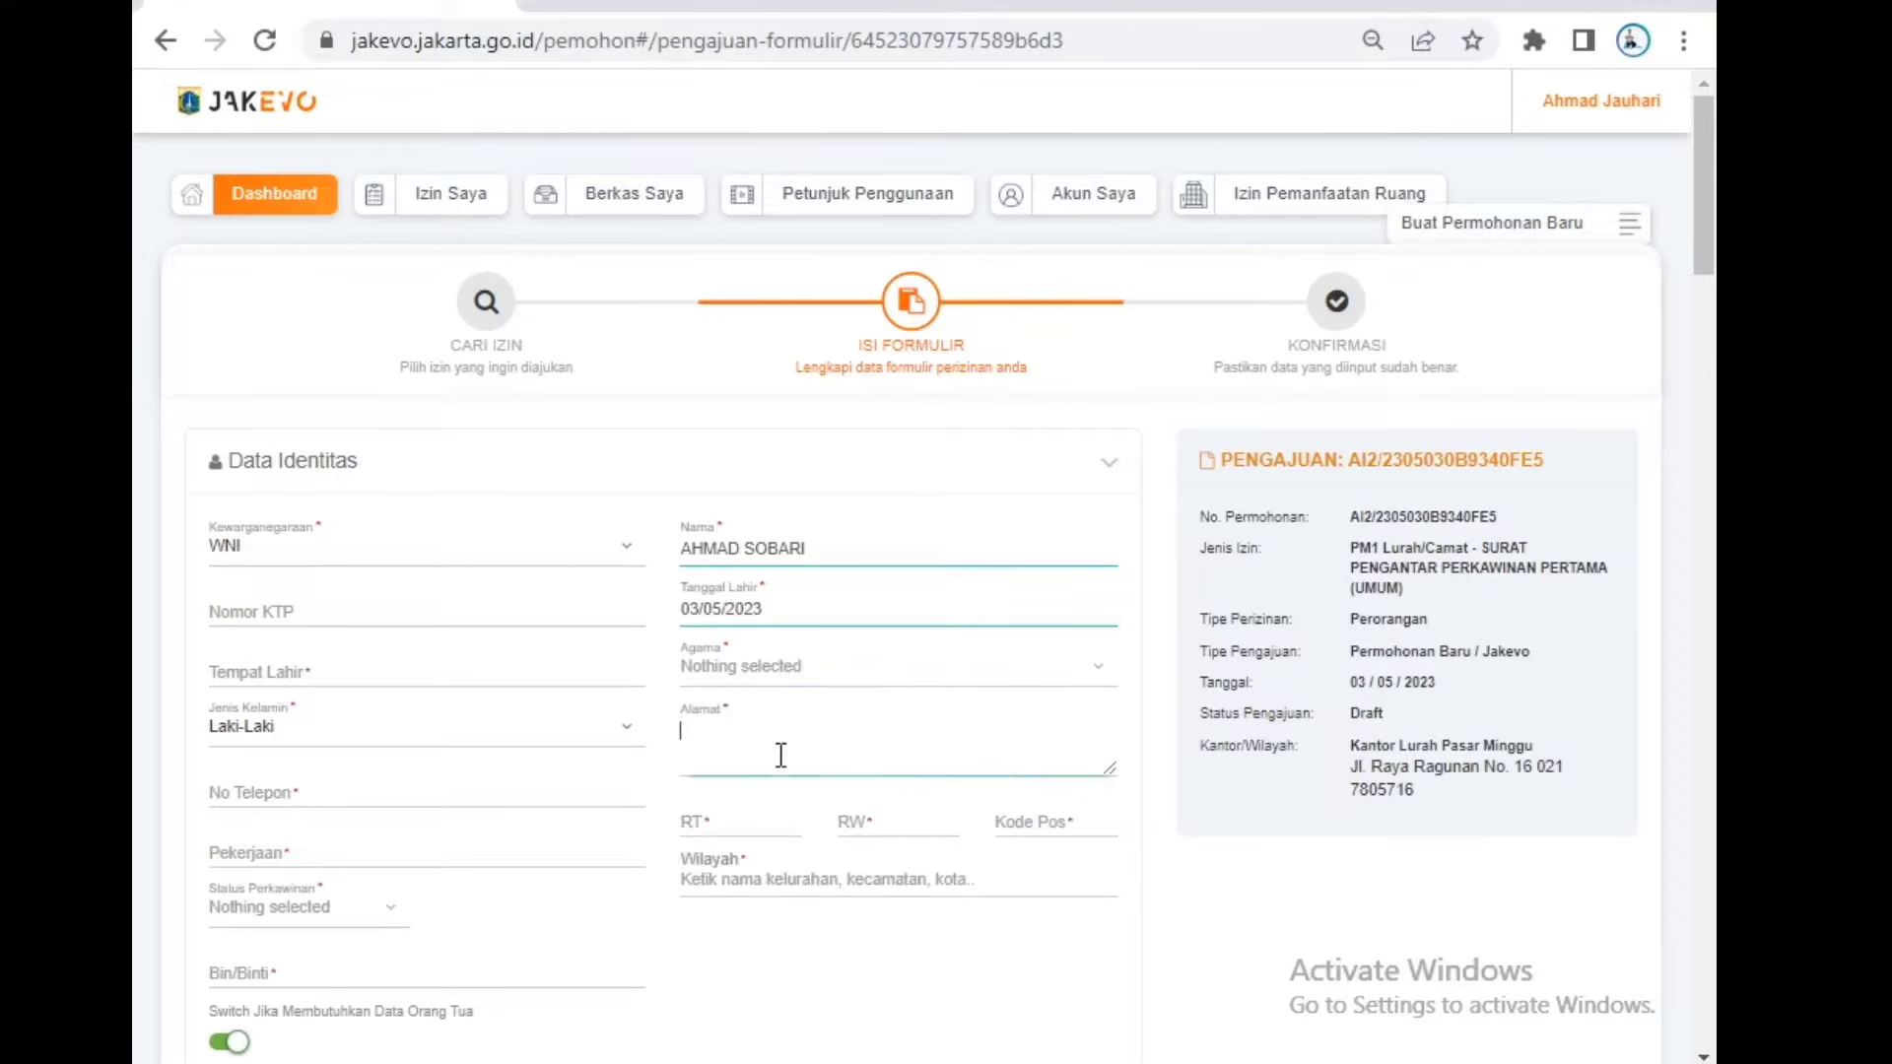
{"action": "left_click", "coordinate": [769, 826]}
{"action": "left_click", "coordinate": [887, 820]}
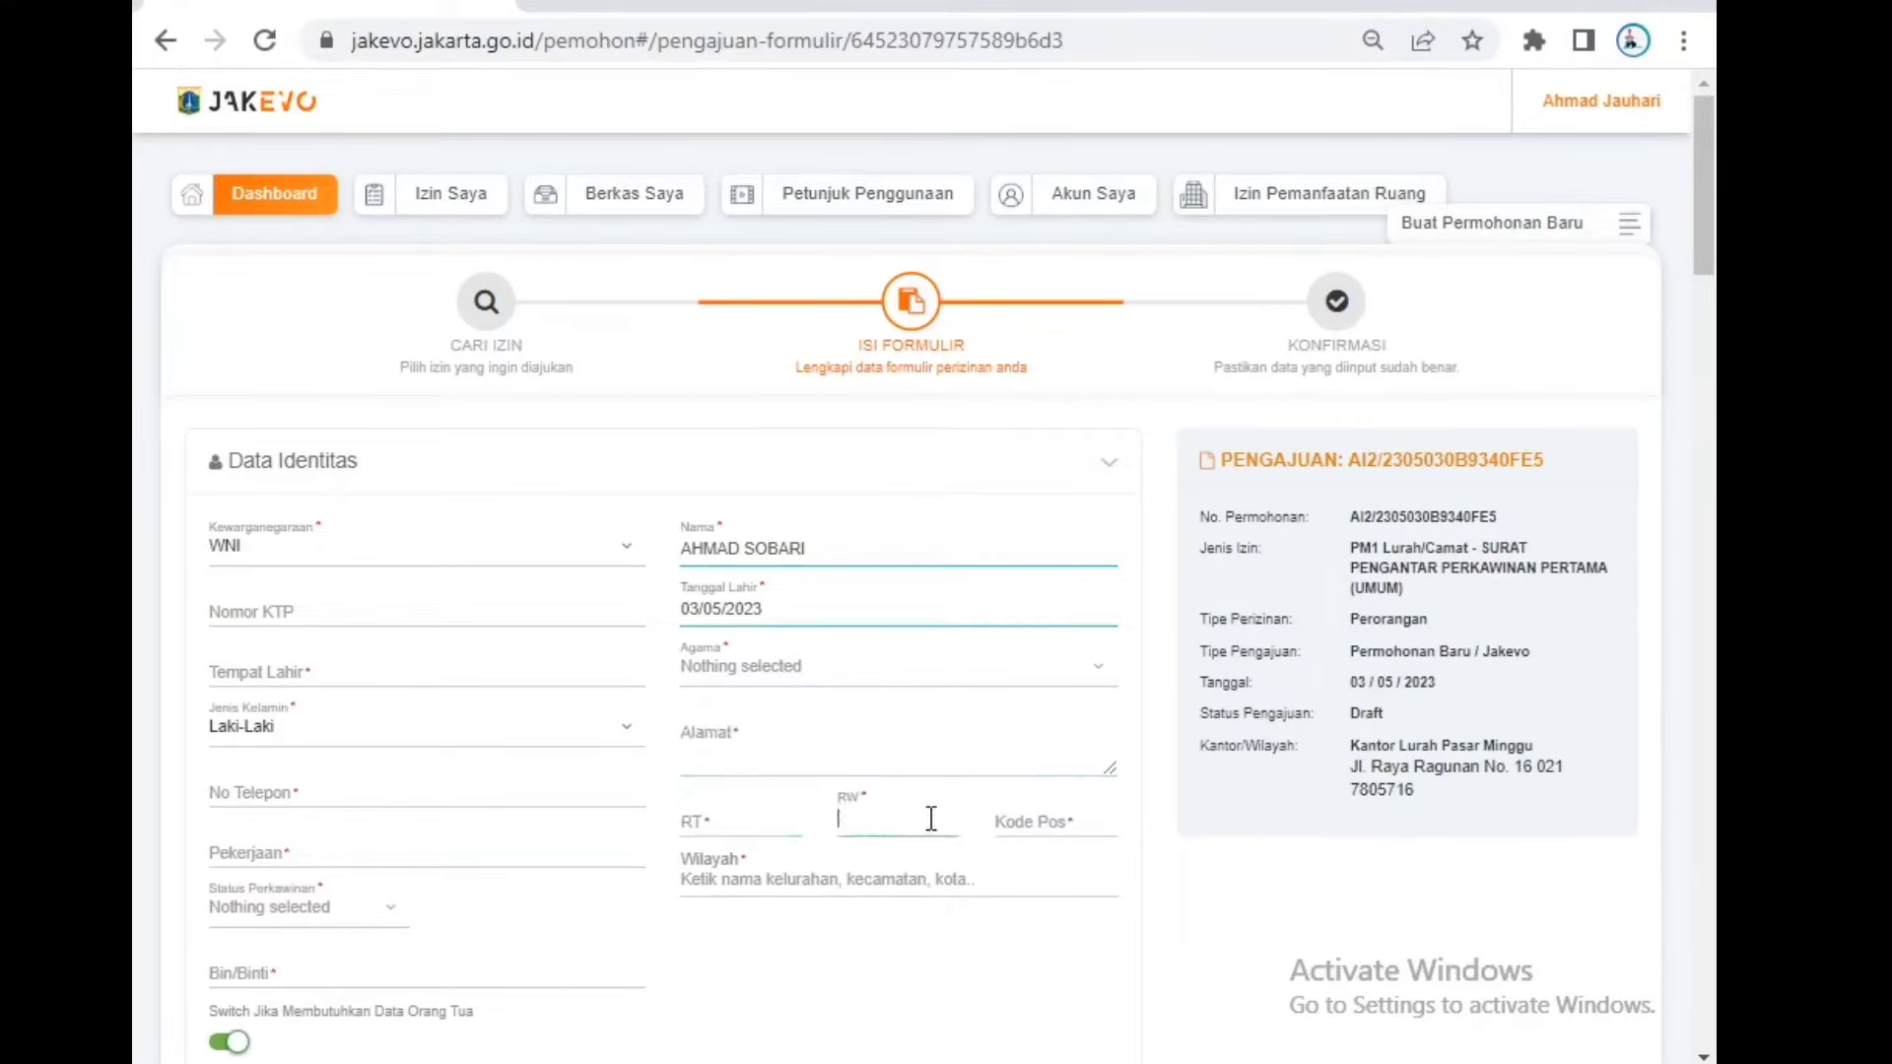
{"action": "left_click", "coordinate": [1006, 820]}
{"action": "left_click", "coordinate": [828, 869]}
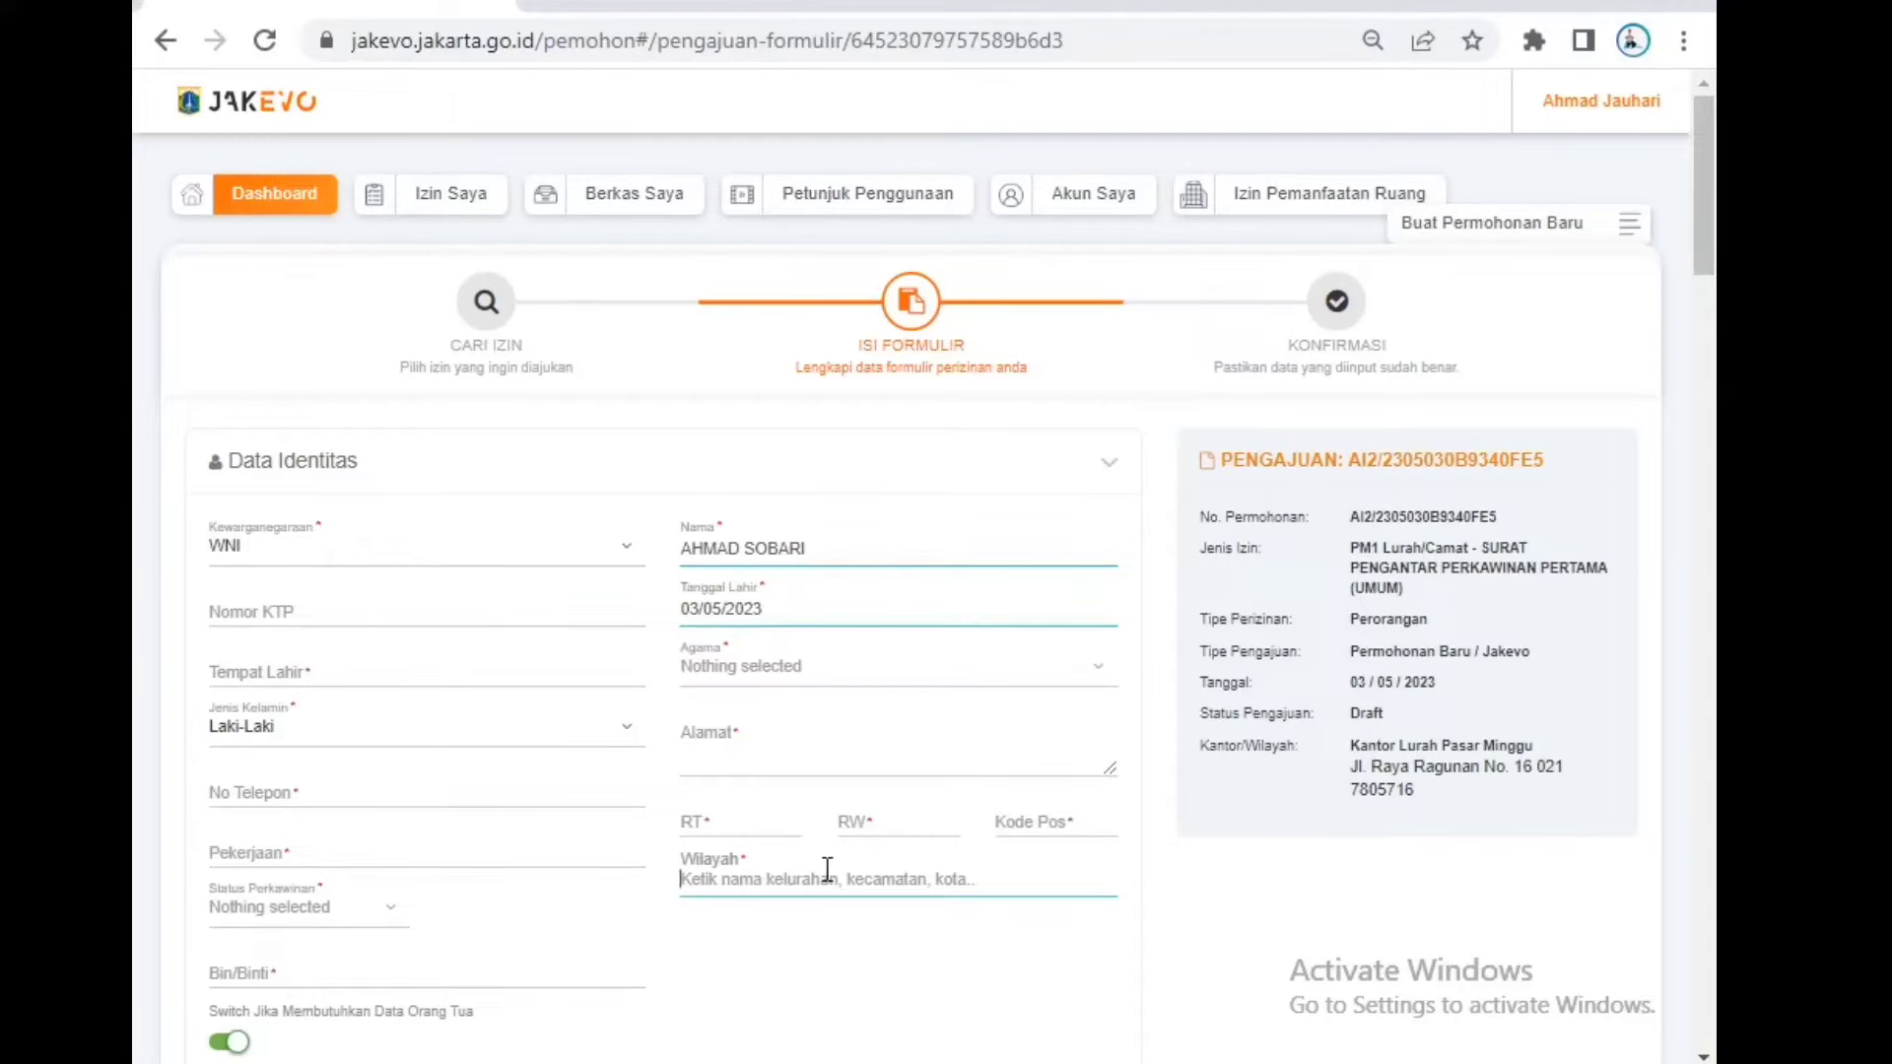
{"action": "type", "text": "PASAR"}
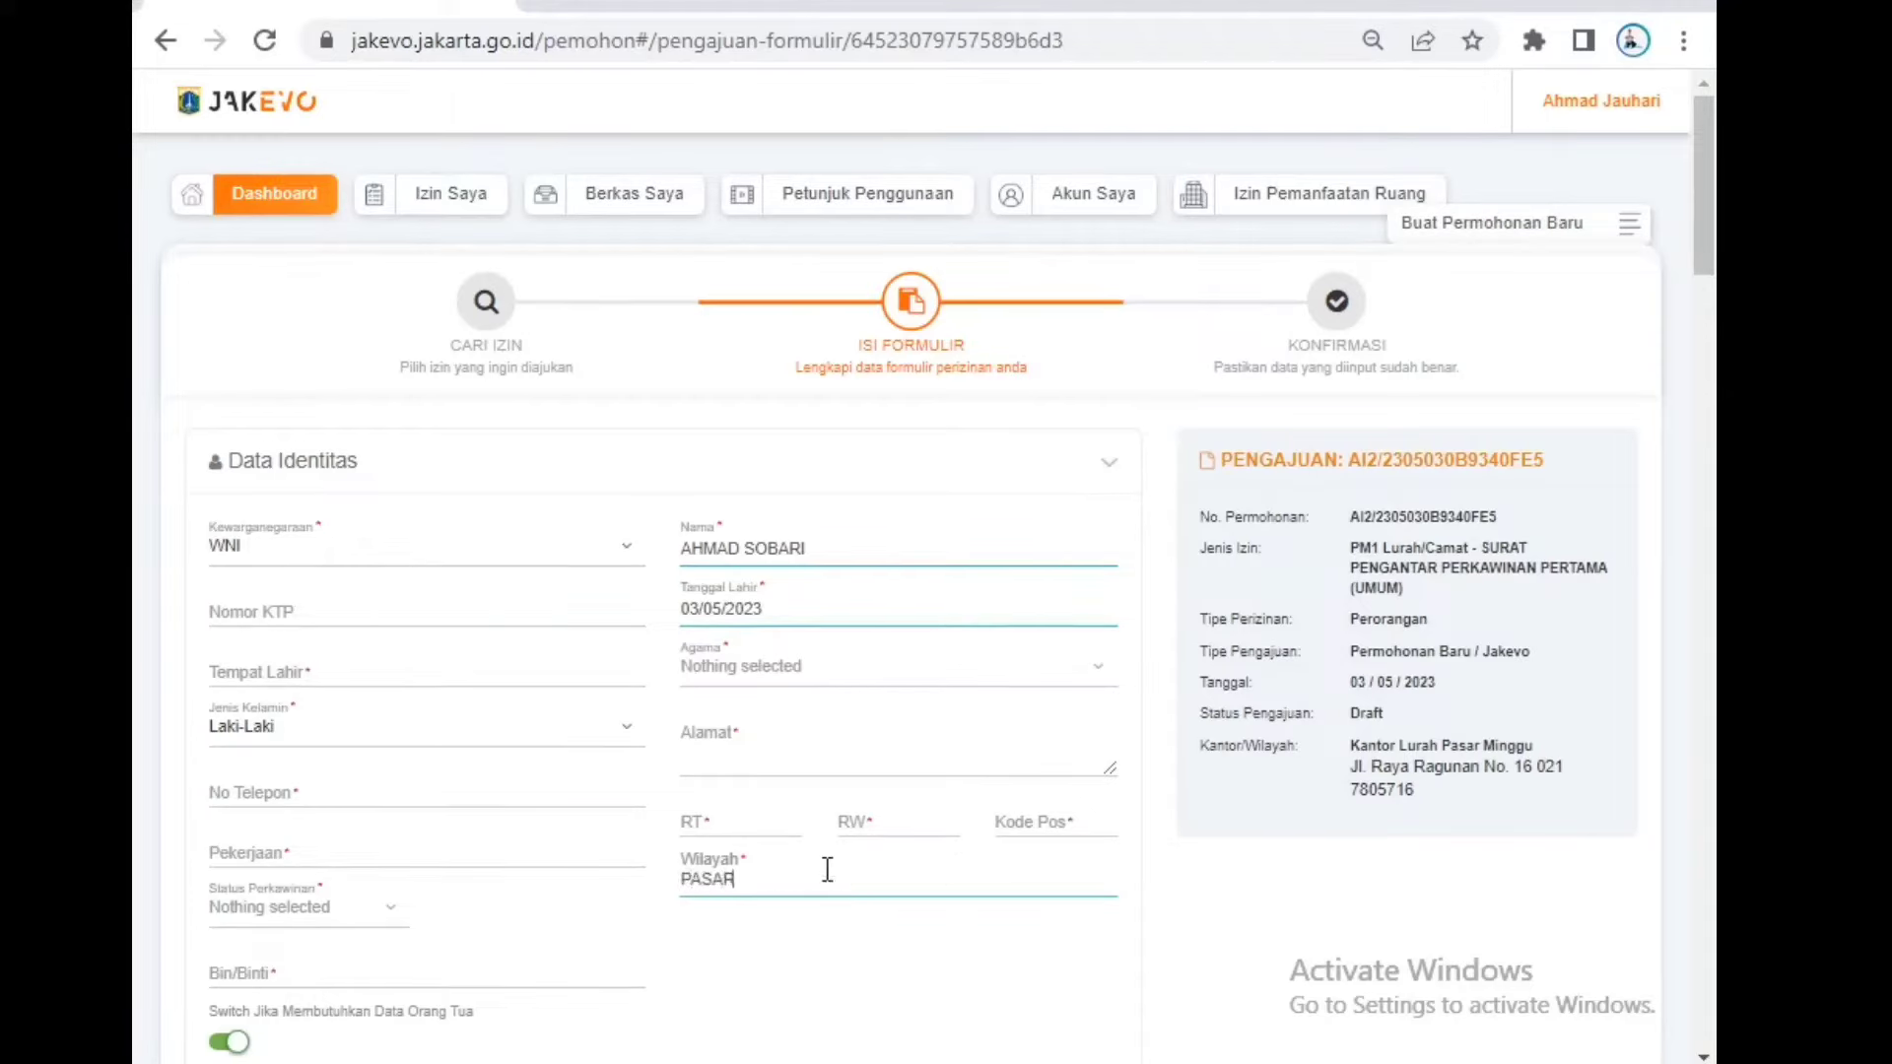
{"action": "type", "text": " MINGGU"}
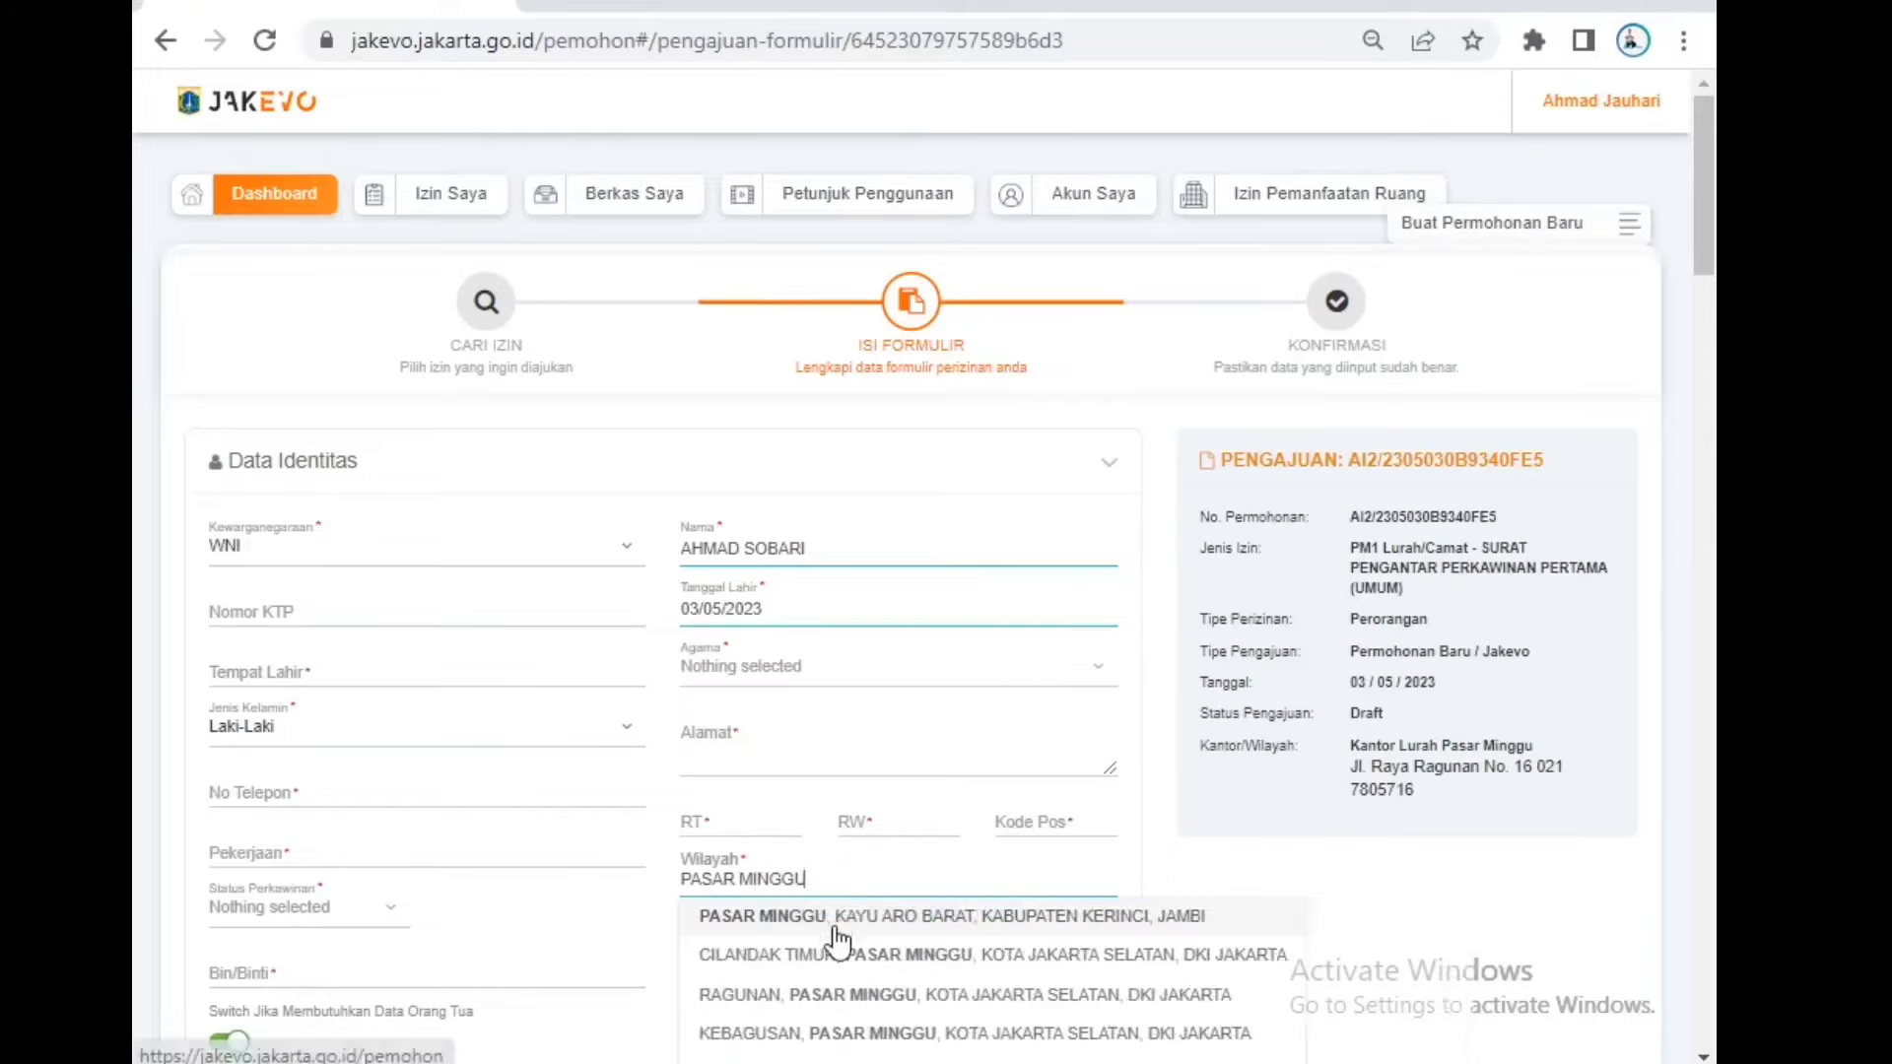
{"action": "left_click", "coordinate": [834, 919]}
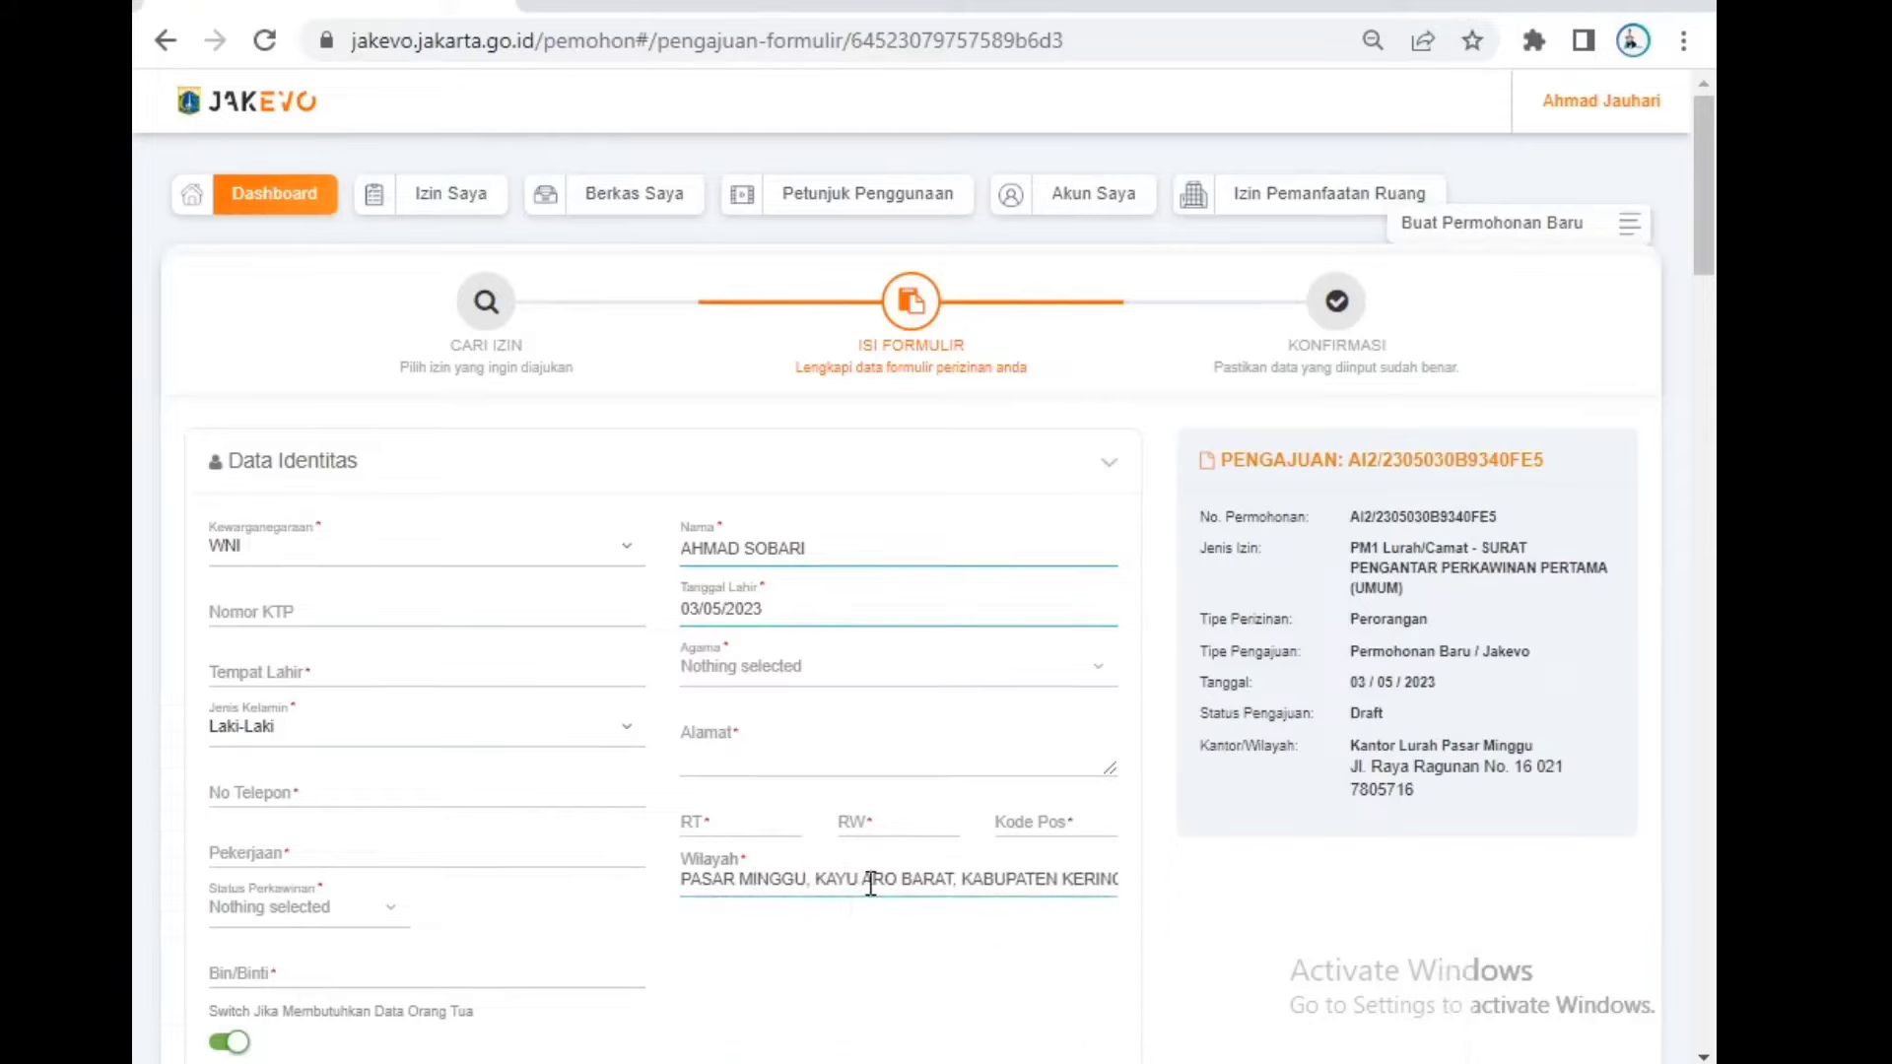
{"action": "triple_click", "coordinate": [871, 883]}
{"action": "type", "text": "PASA"}
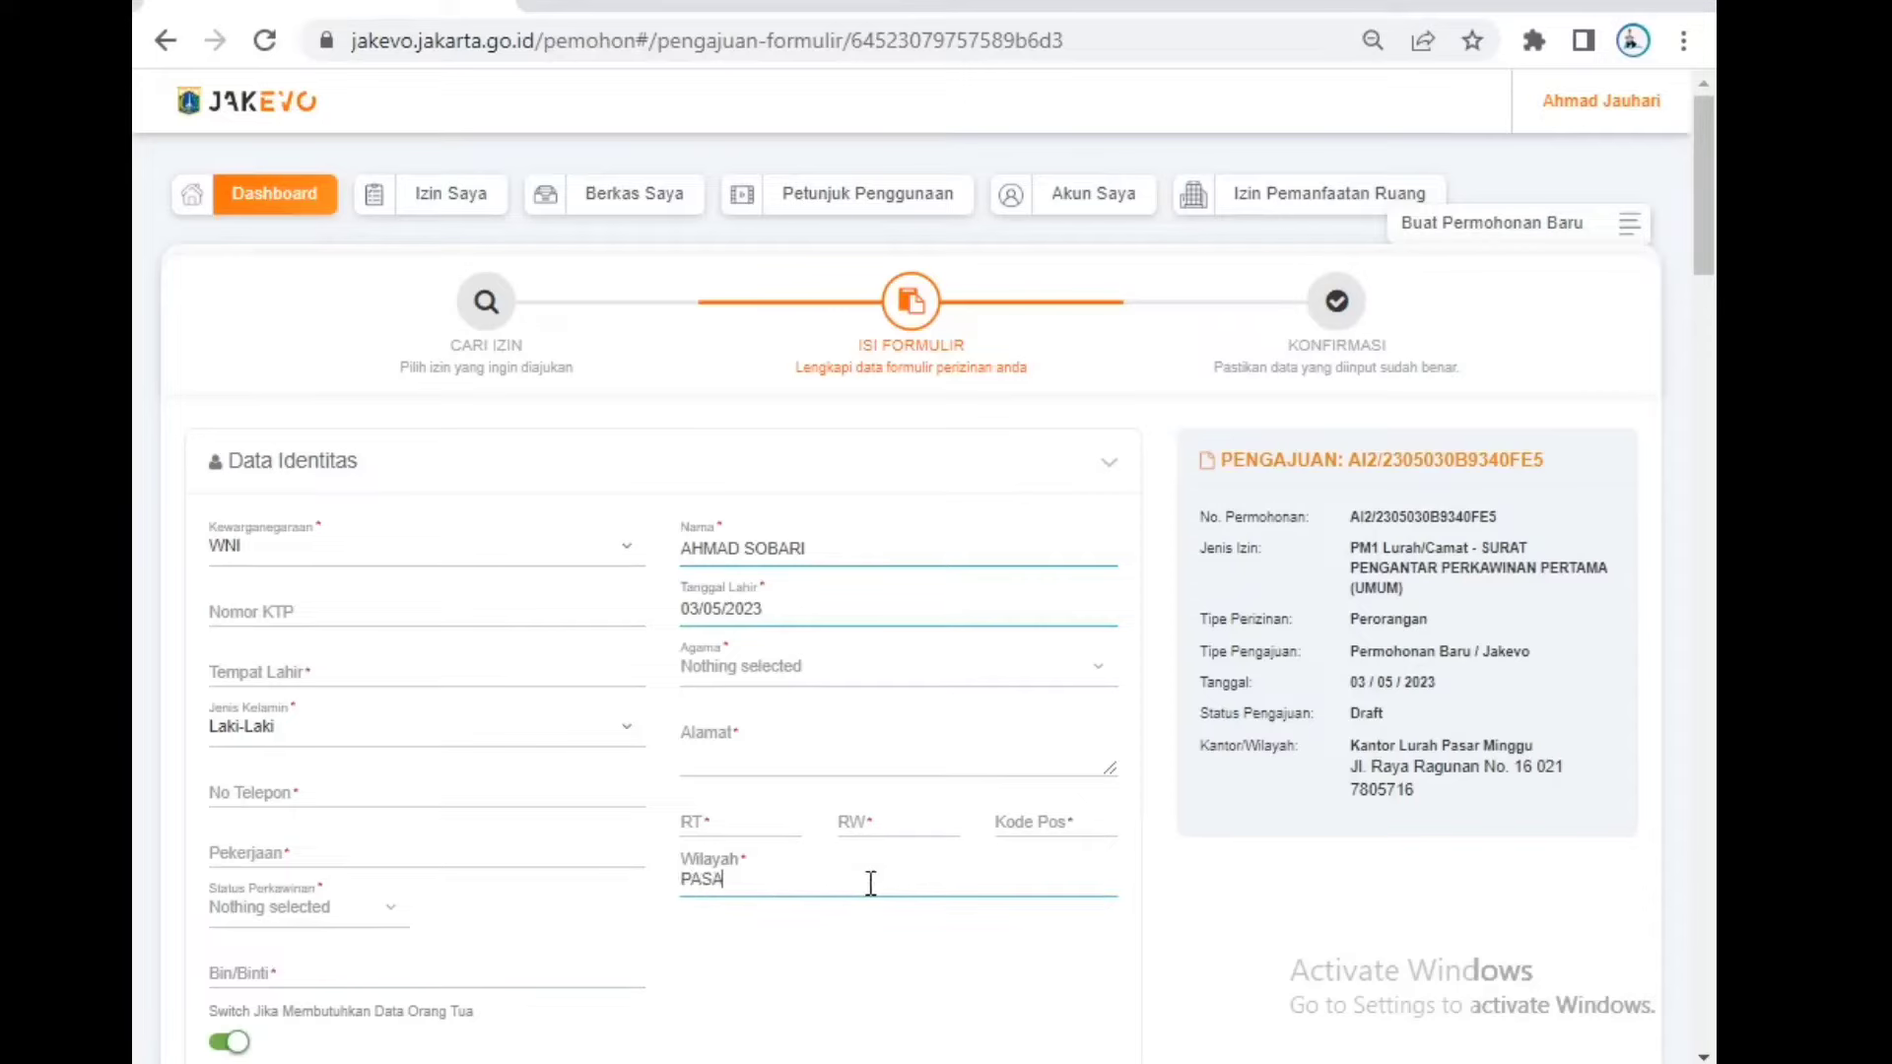
{"action": "type", "text": "R MINGGU"}
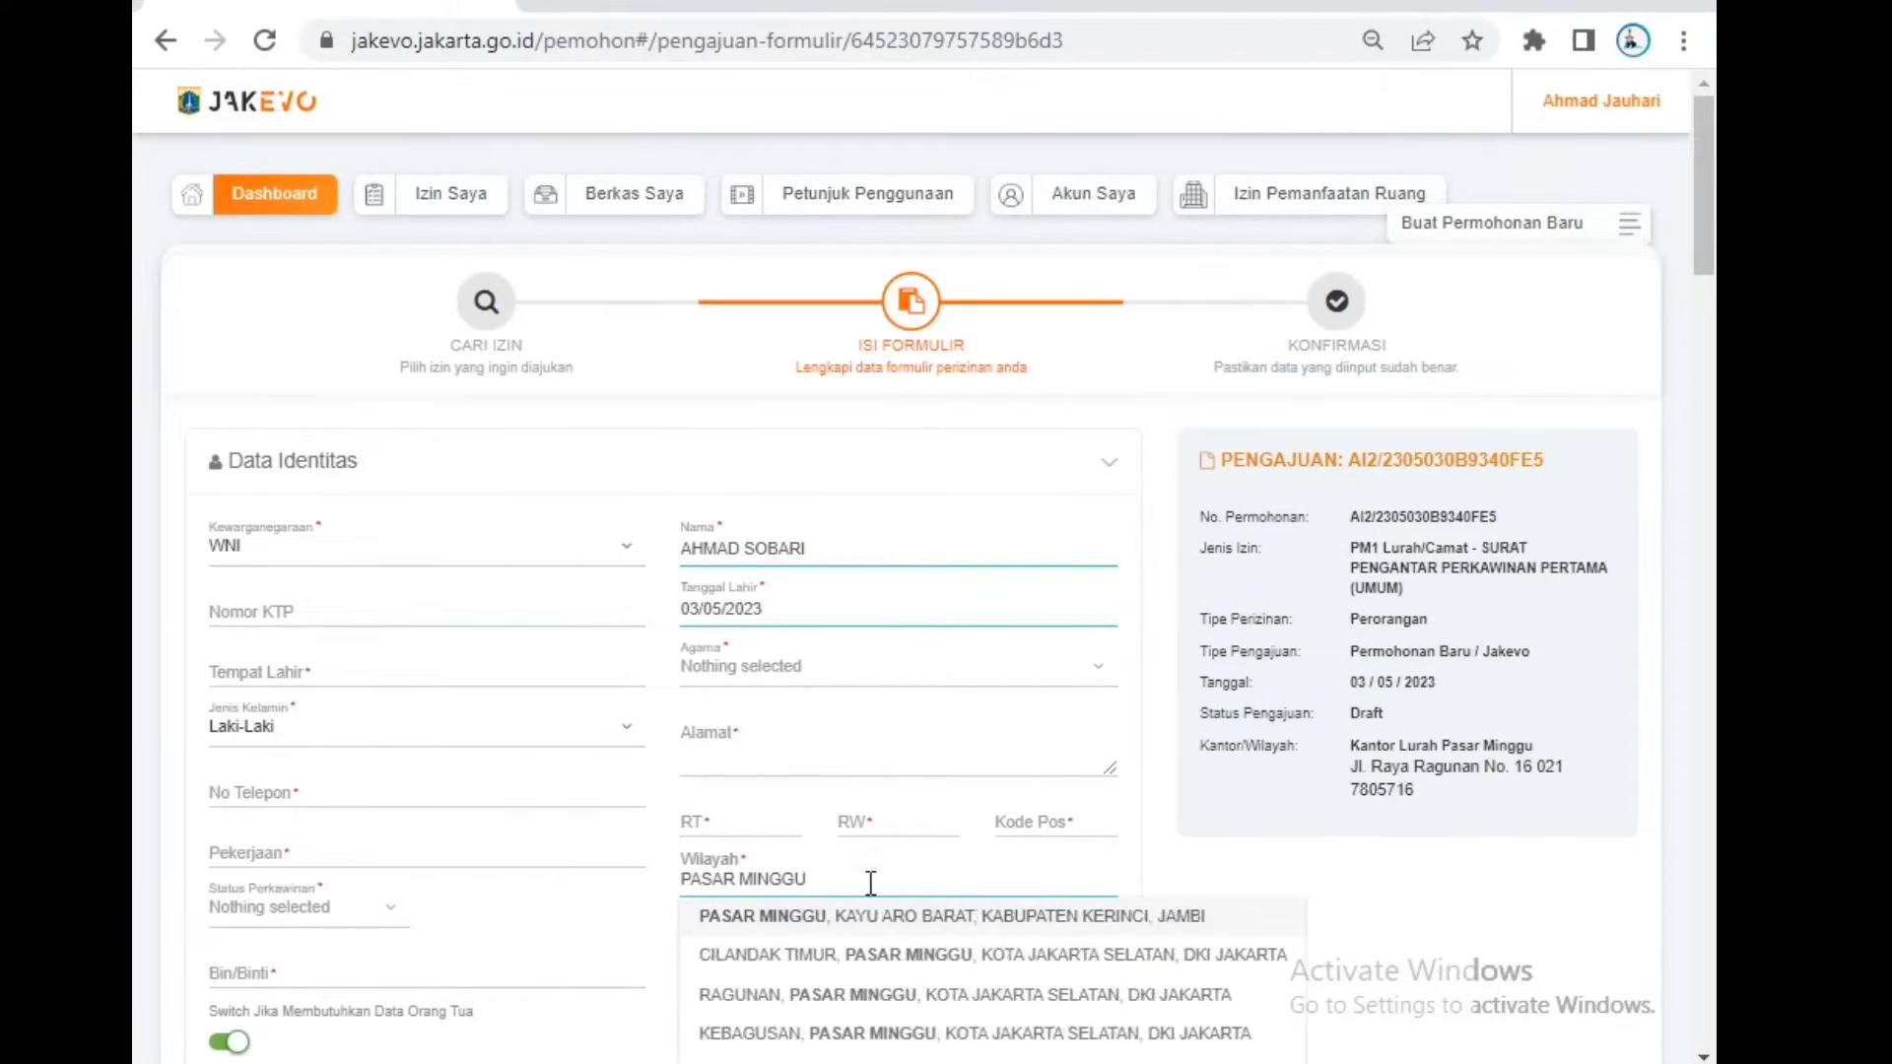
{"action": "type", "text": ", PASAR"}
{"action": "left_click", "coordinate": [867, 913]}
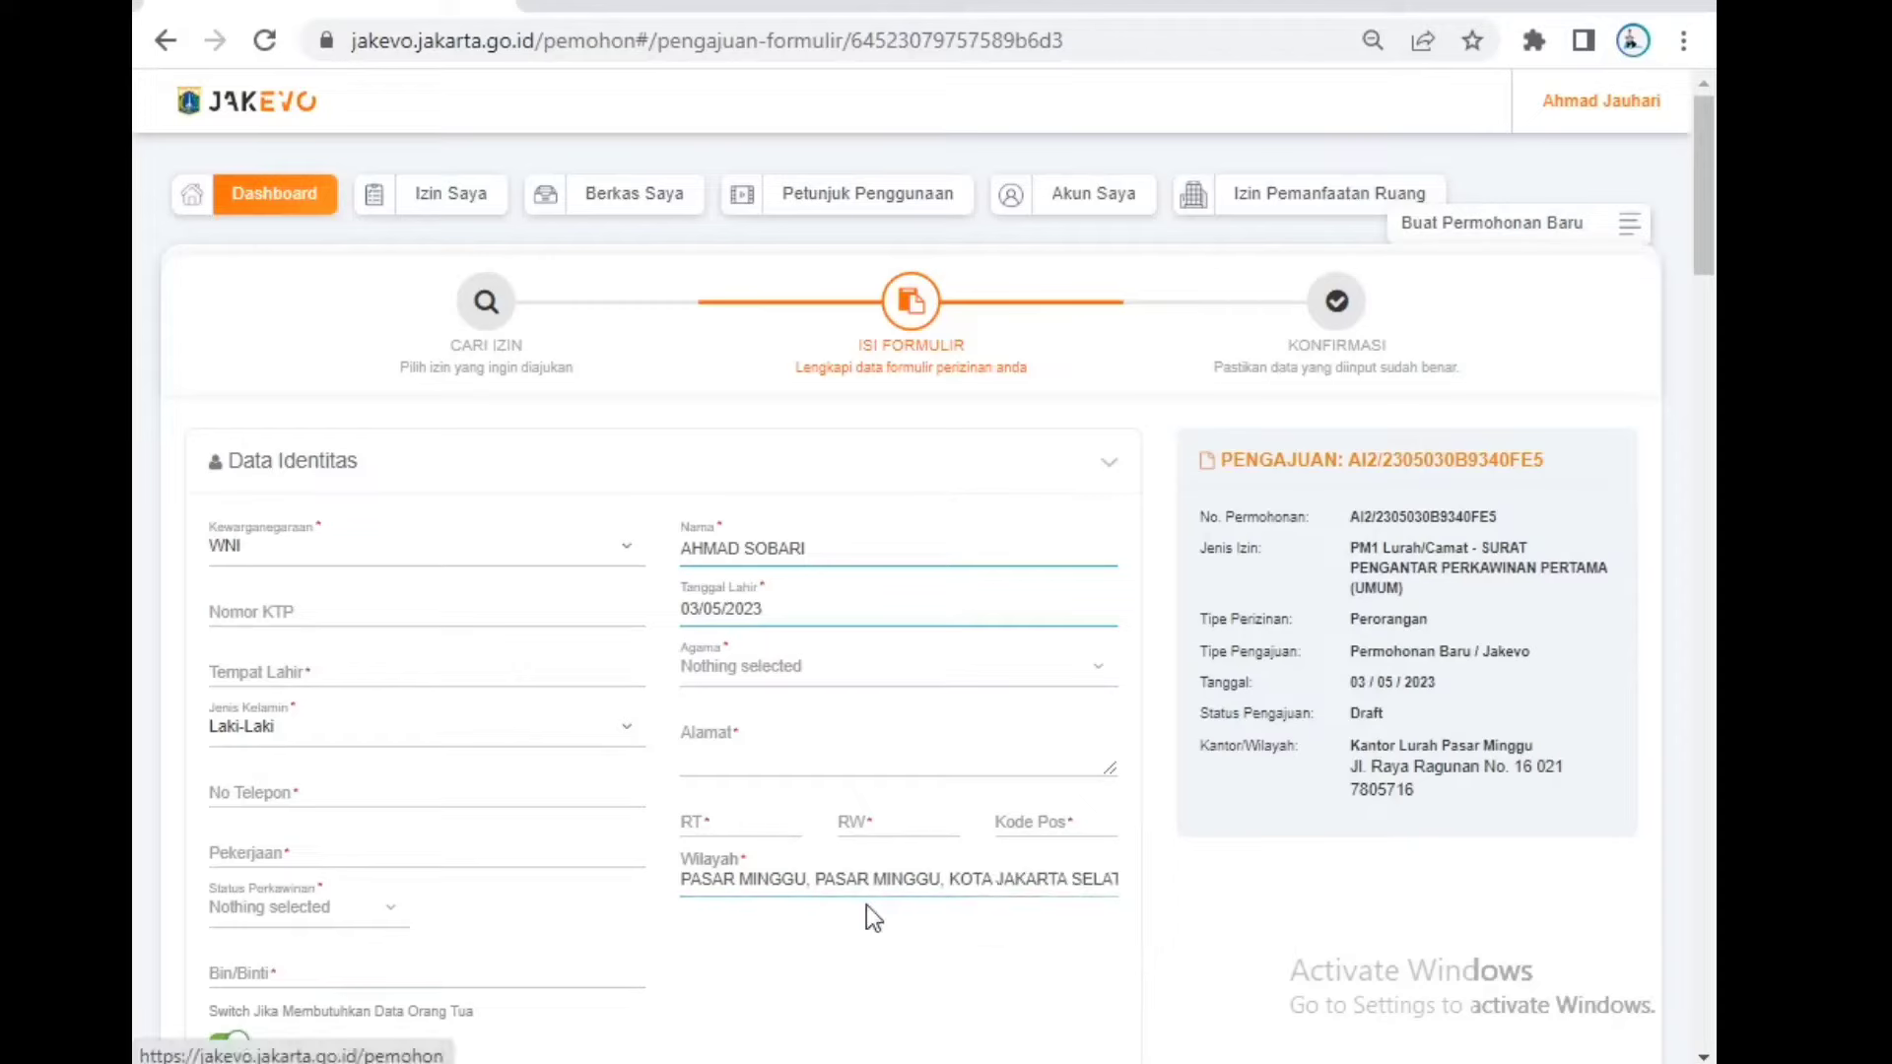
Step: Set marital status to Jejaka, restoring gender to Laki-Laki after a brief switch
{"action": "left_click", "coordinate": [352, 921]}
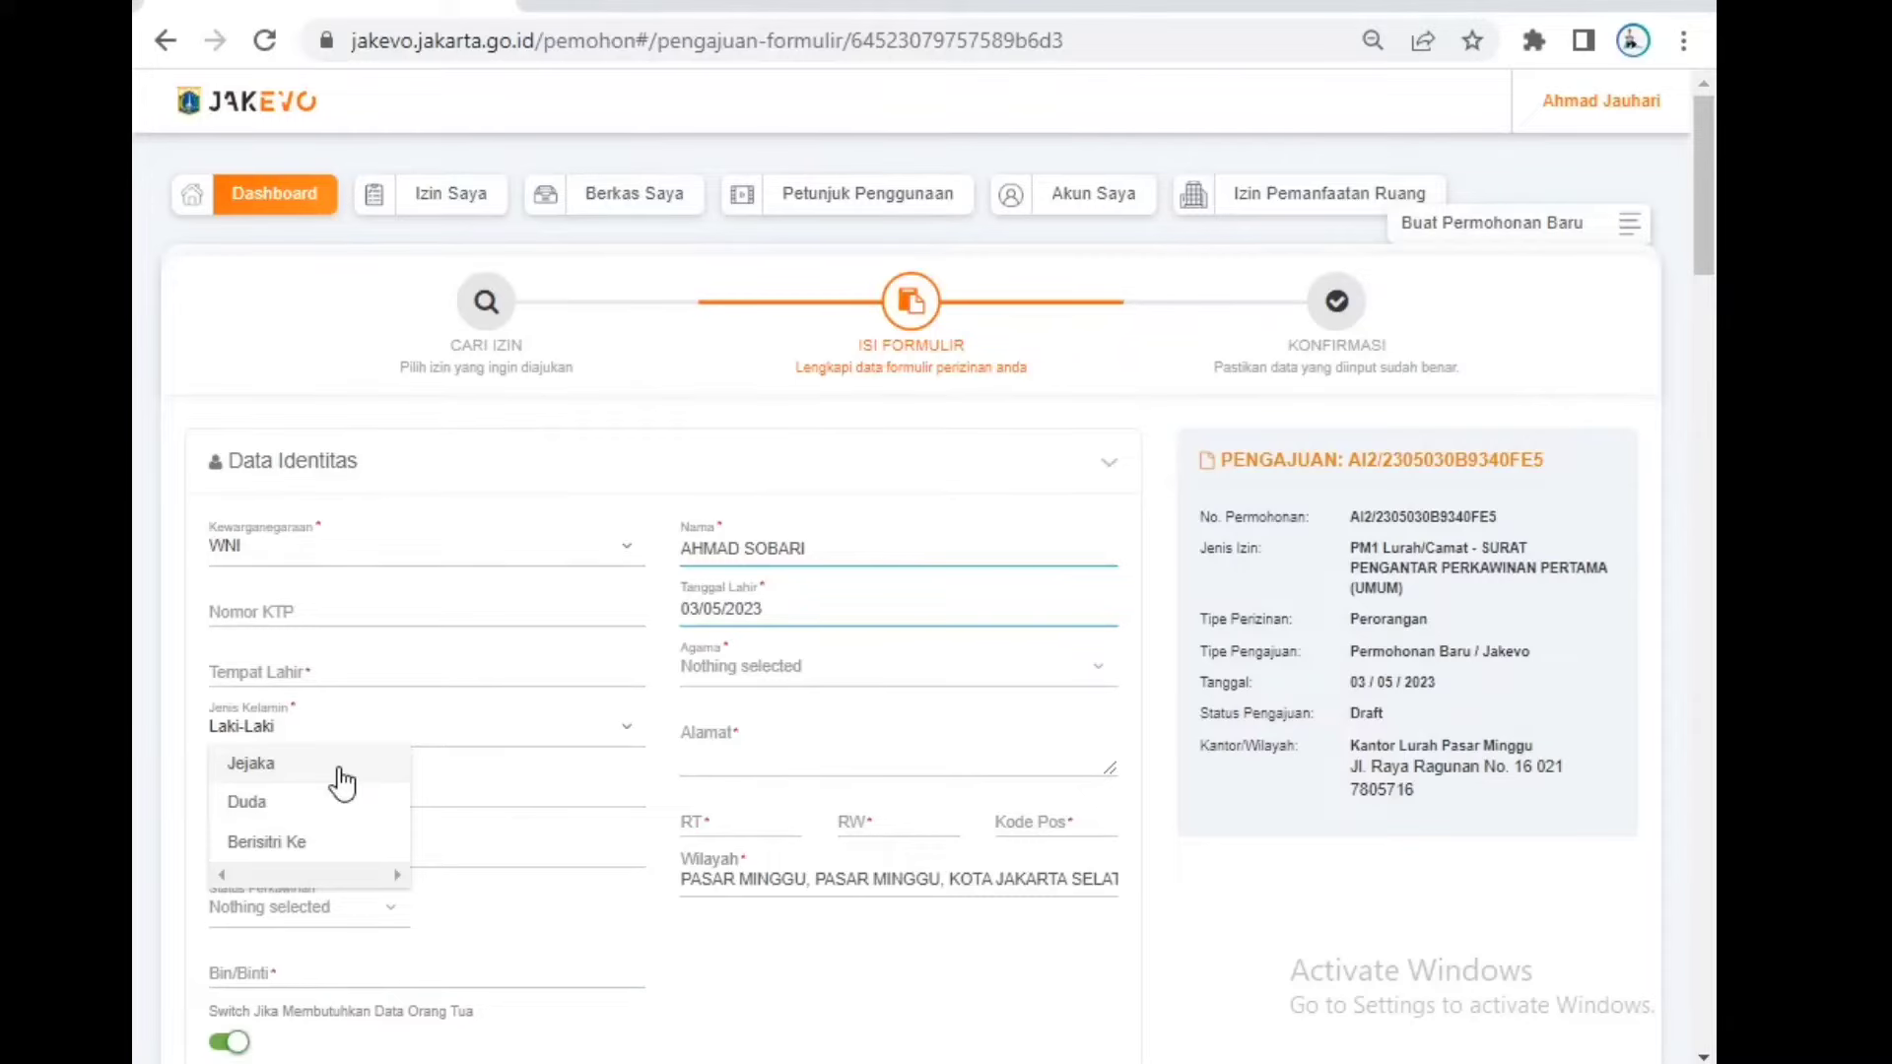
{"action": "left_click", "coordinate": [392, 740]}
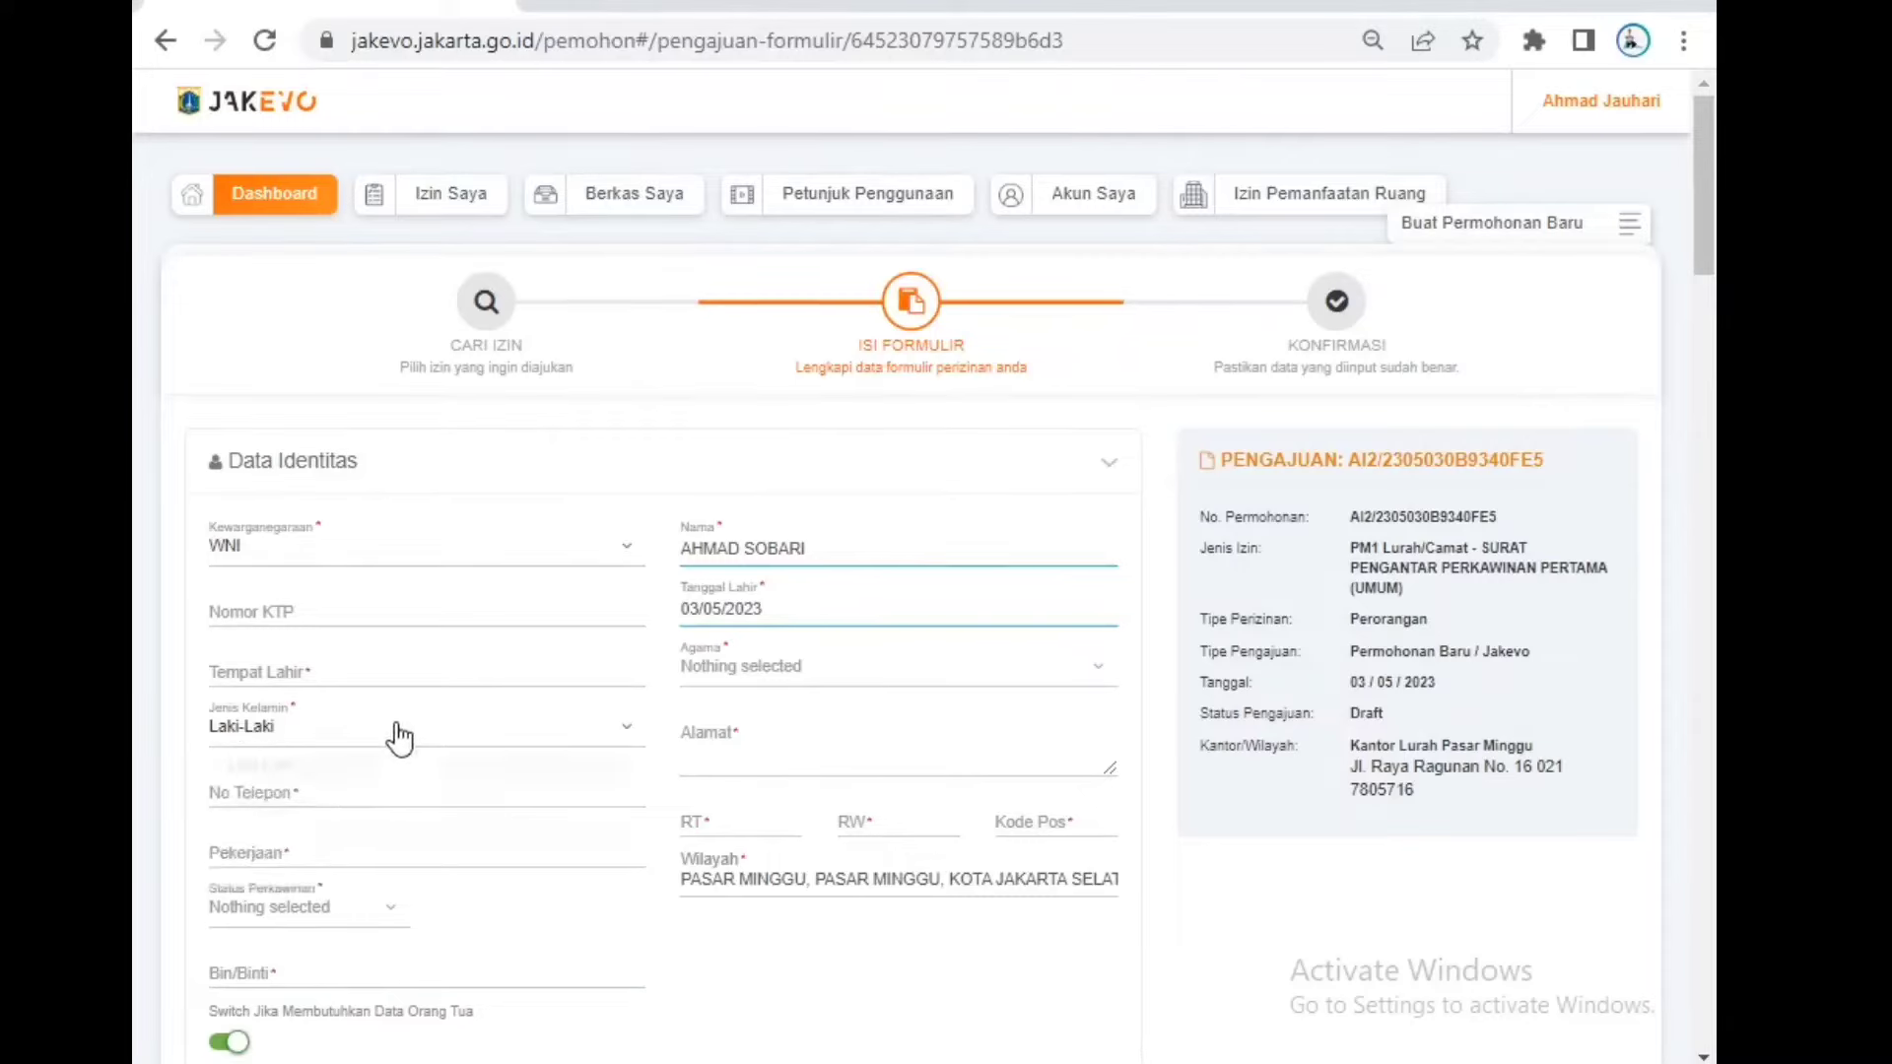
{"action": "left_click", "coordinate": [384, 800]}
{"action": "left_click", "coordinate": [337, 909]}
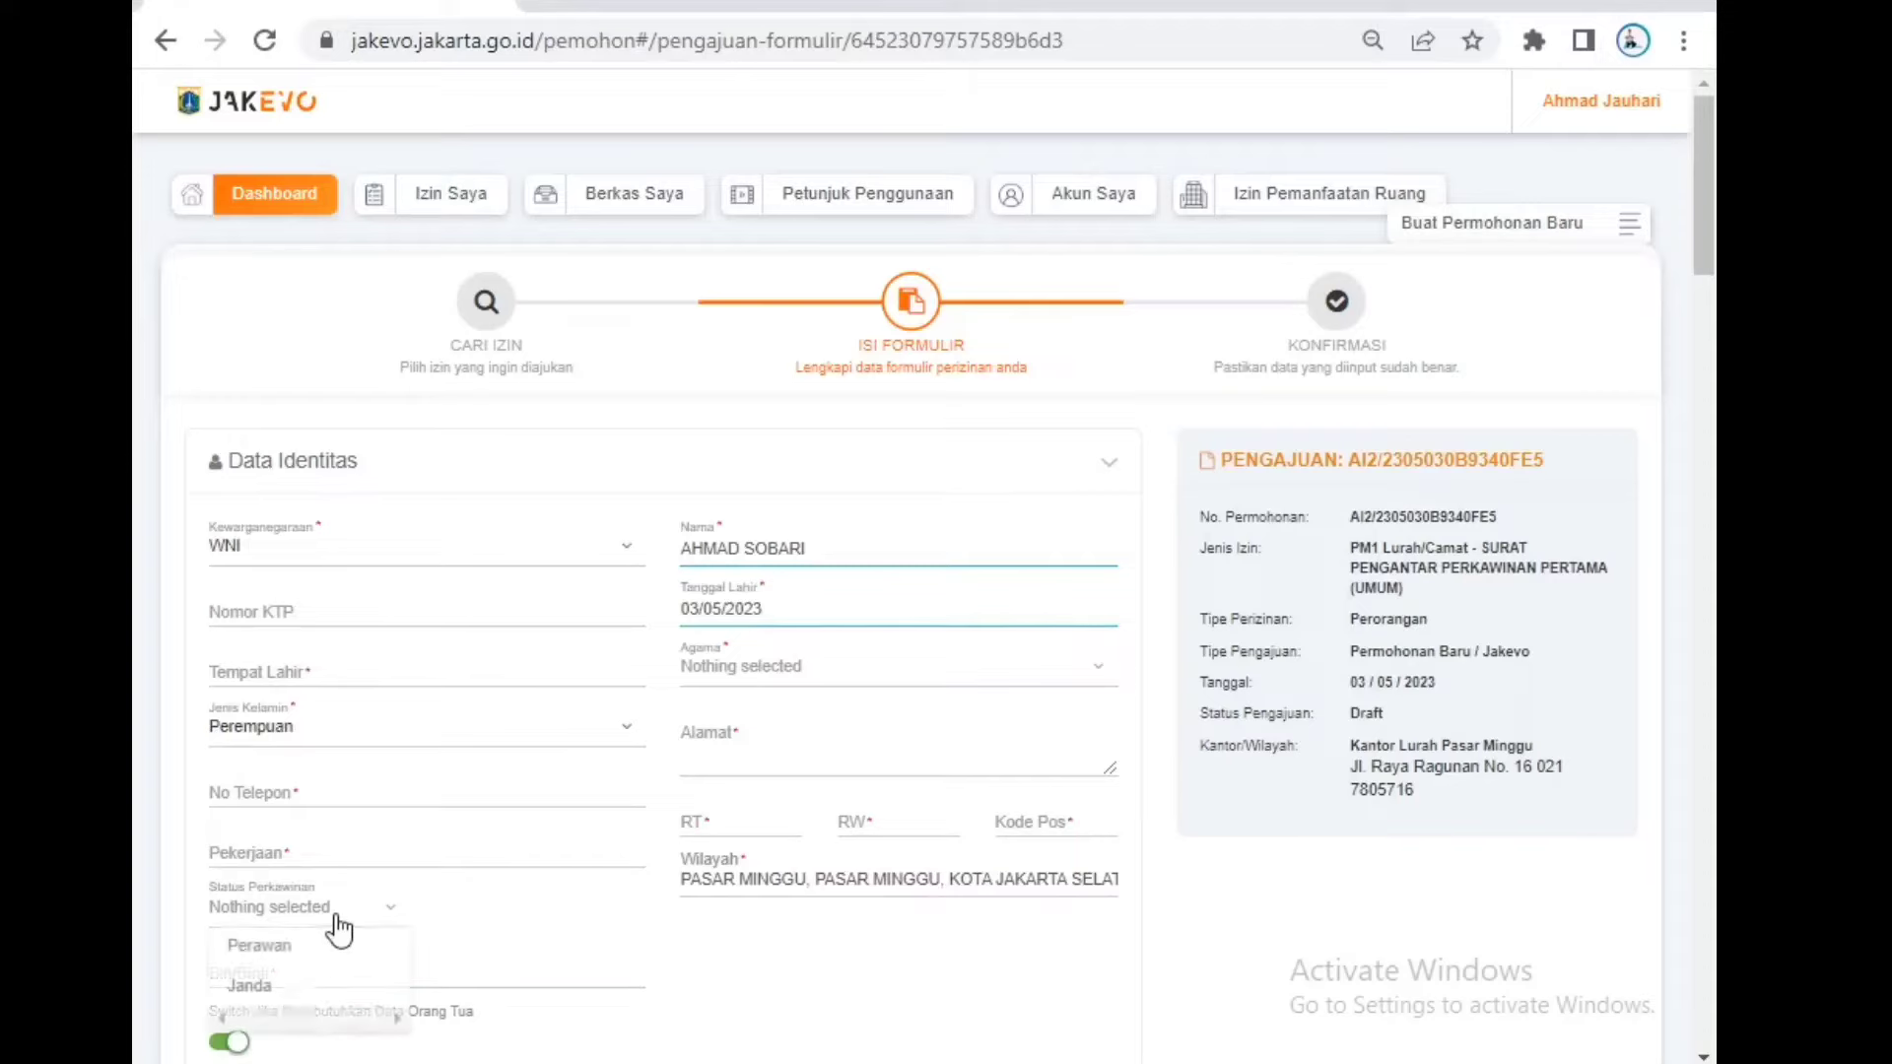
{"action": "left_click", "coordinate": [392, 741]}
{"action": "left_click", "coordinate": [380, 768]}
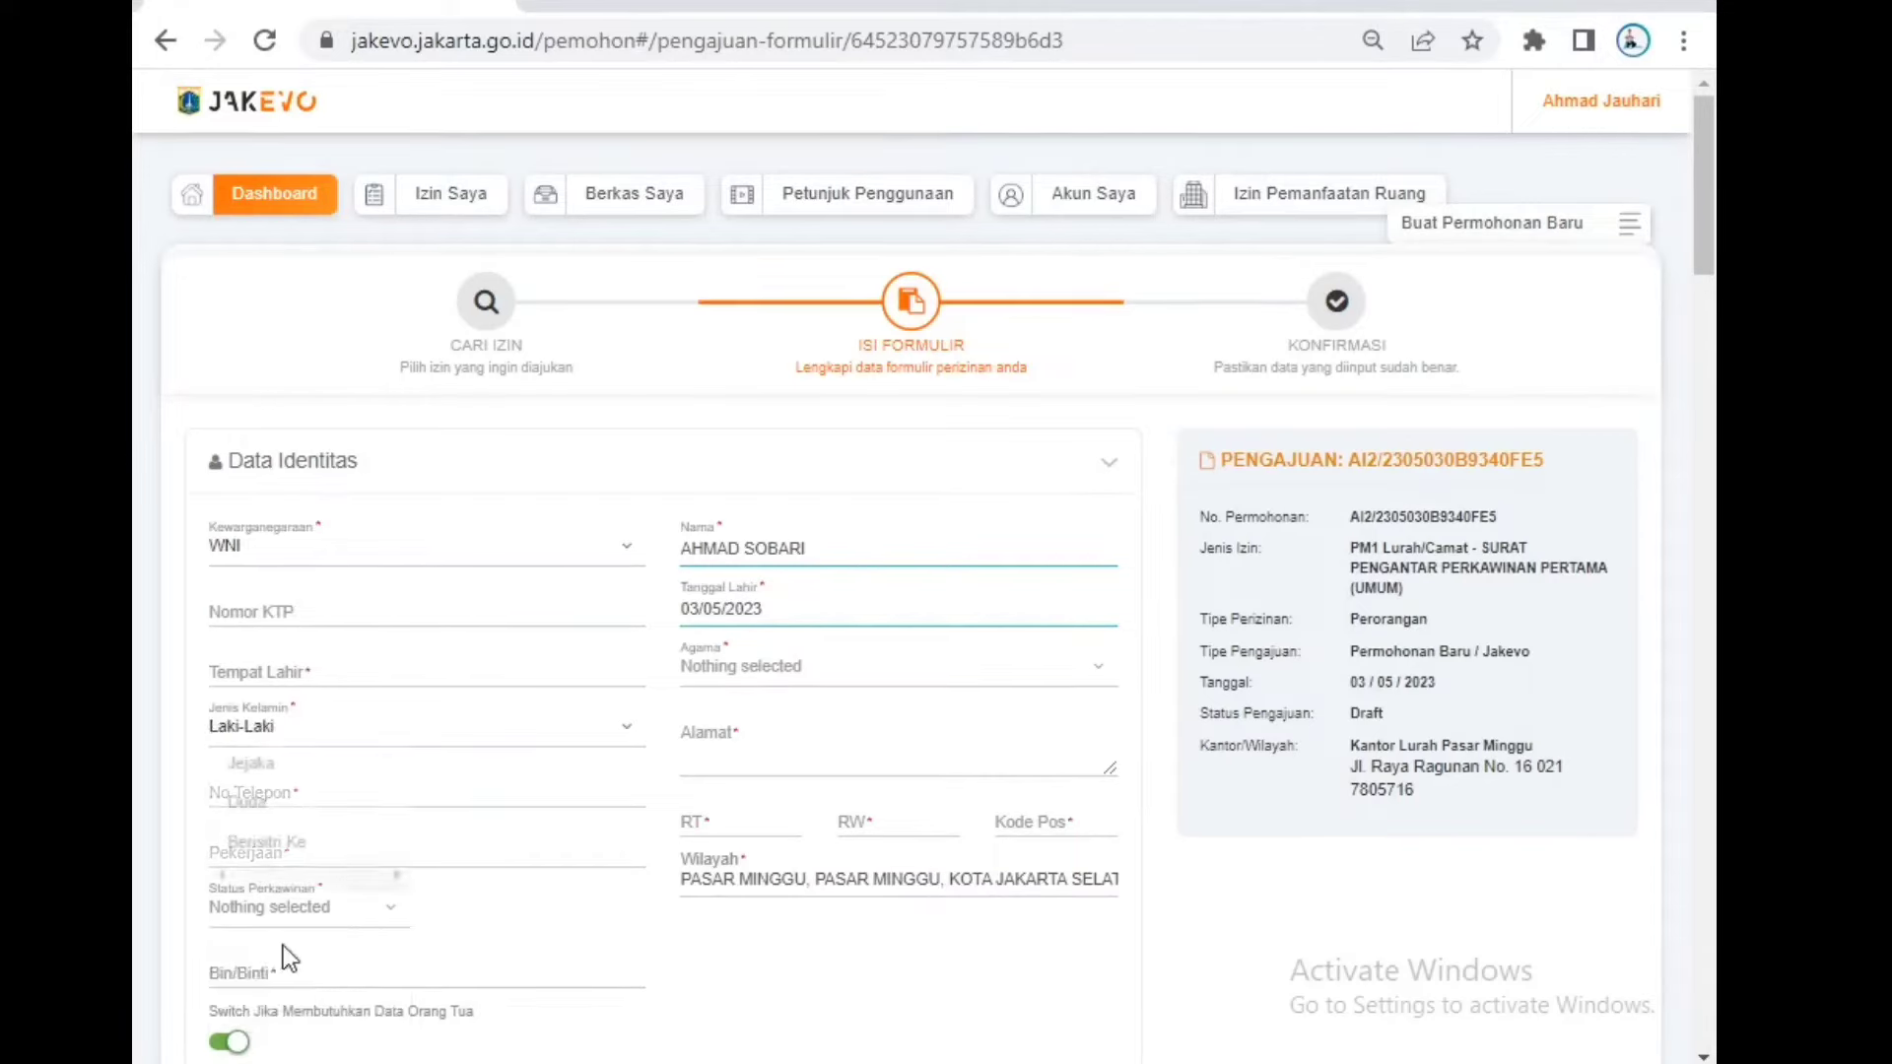
{"action": "left_click", "coordinate": [290, 912]}
{"action": "left_click", "coordinate": [337, 768]}
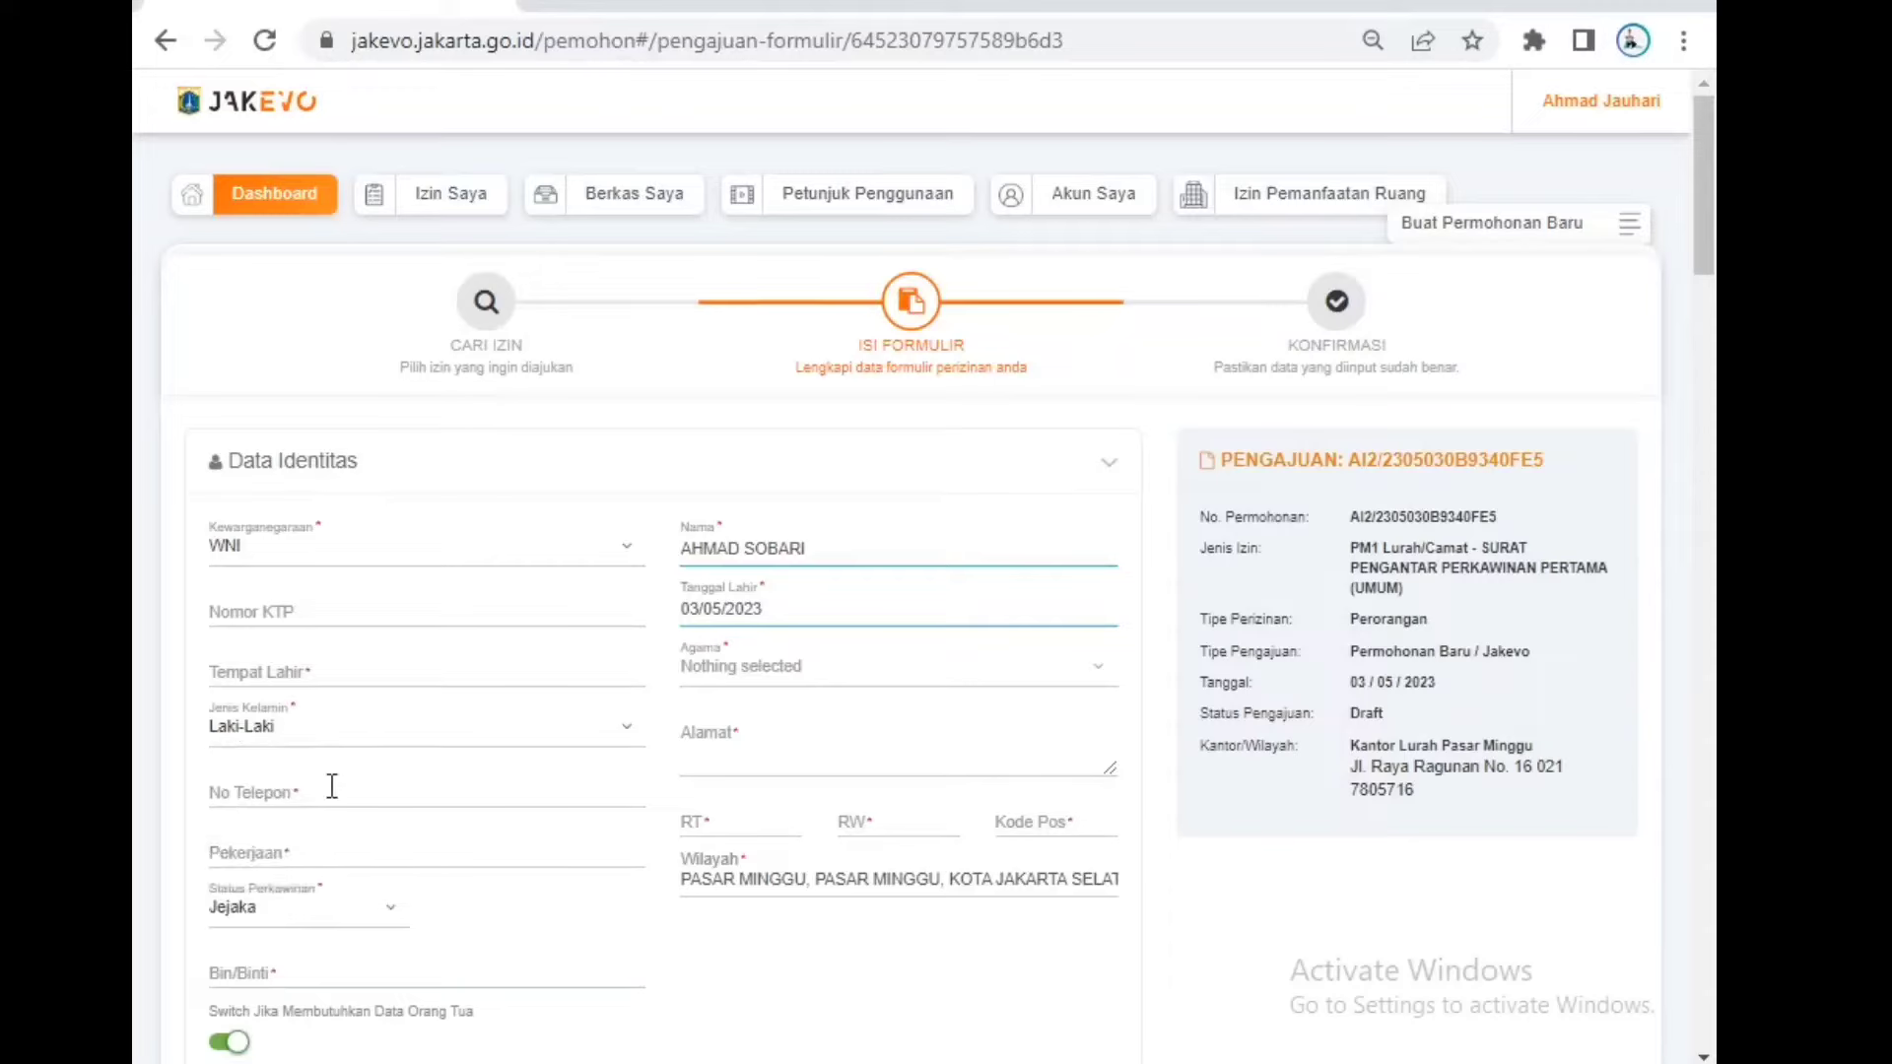
{"action": "left_click", "coordinate": [382, 924]}
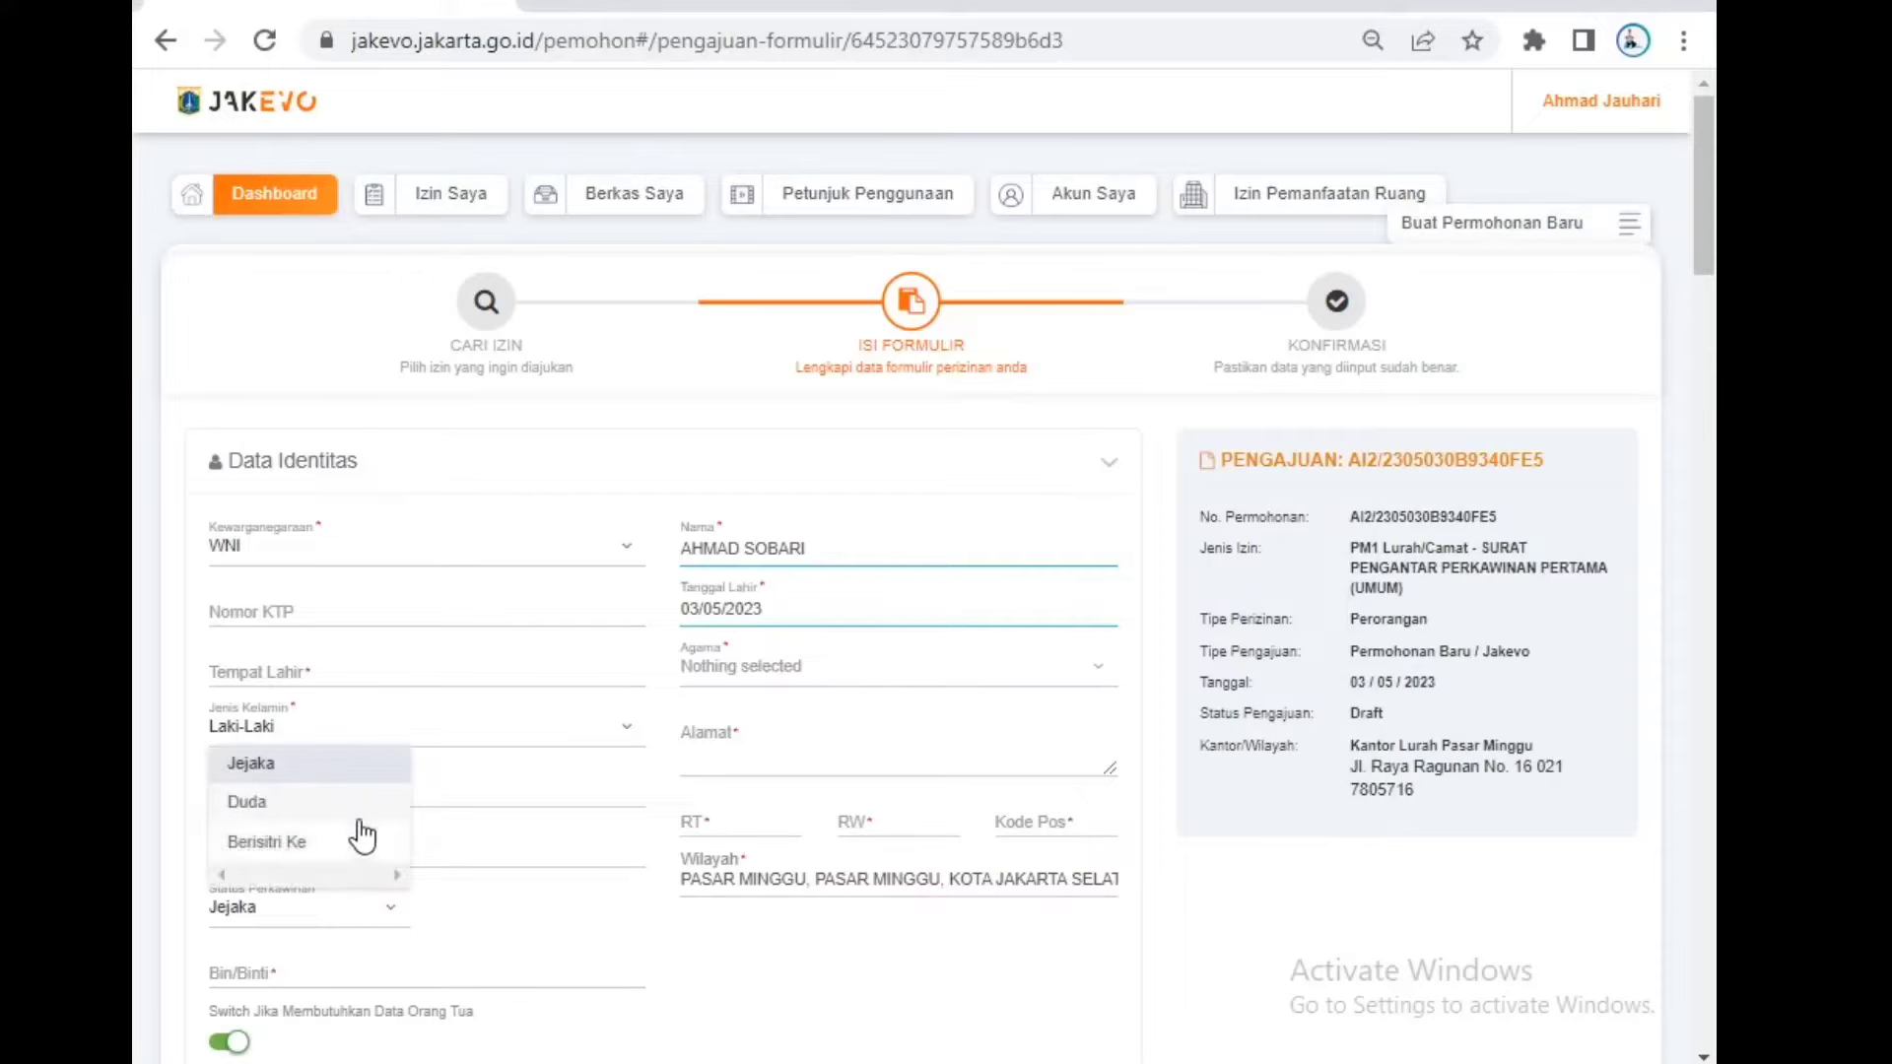
{"action": "left_click", "coordinate": [428, 944]}
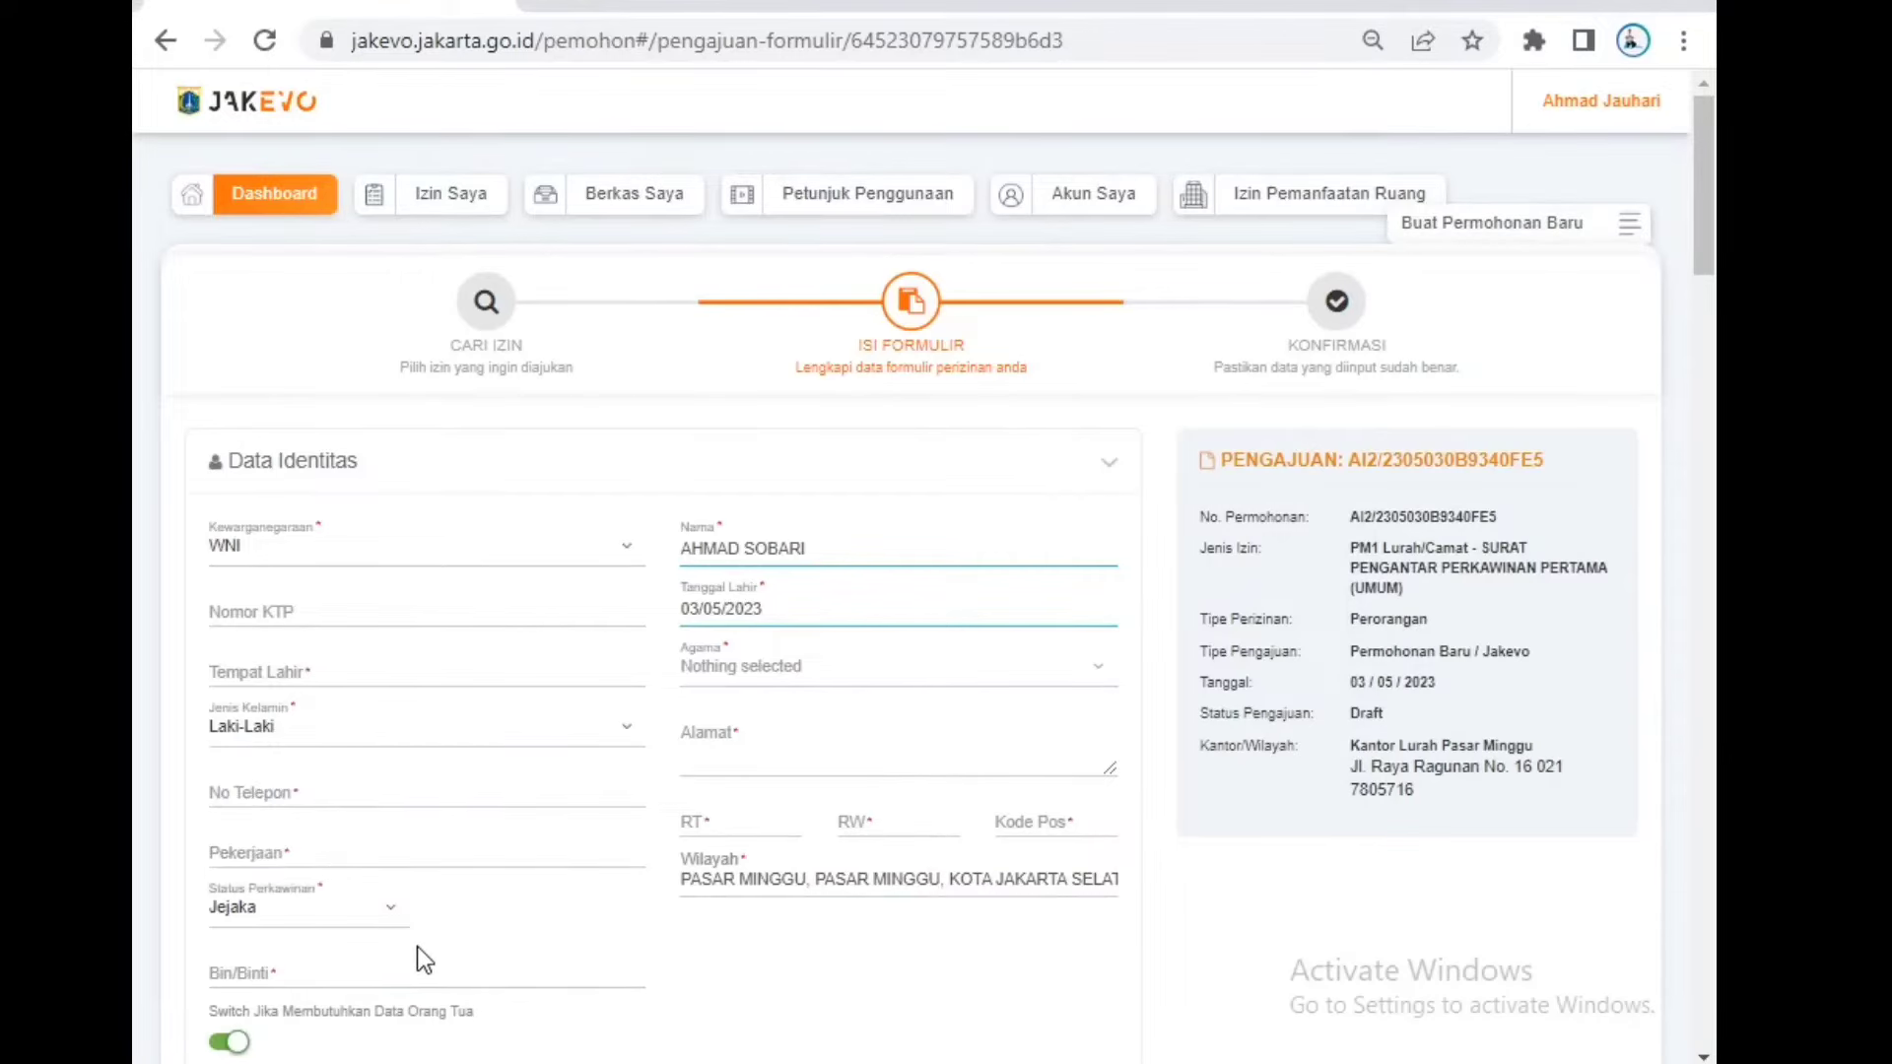
Step: Enter the father's name in the Bin/Binti field
{"action": "scroll", "coordinate": [417, 946], "scroll_direction": "down", "scroll_amount": 5}
{"action": "scroll", "coordinate": [347, 802], "scroll_direction": "up", "scroll_amount": 3}
{"action": "left_click", "coordinate": [339, 820]}
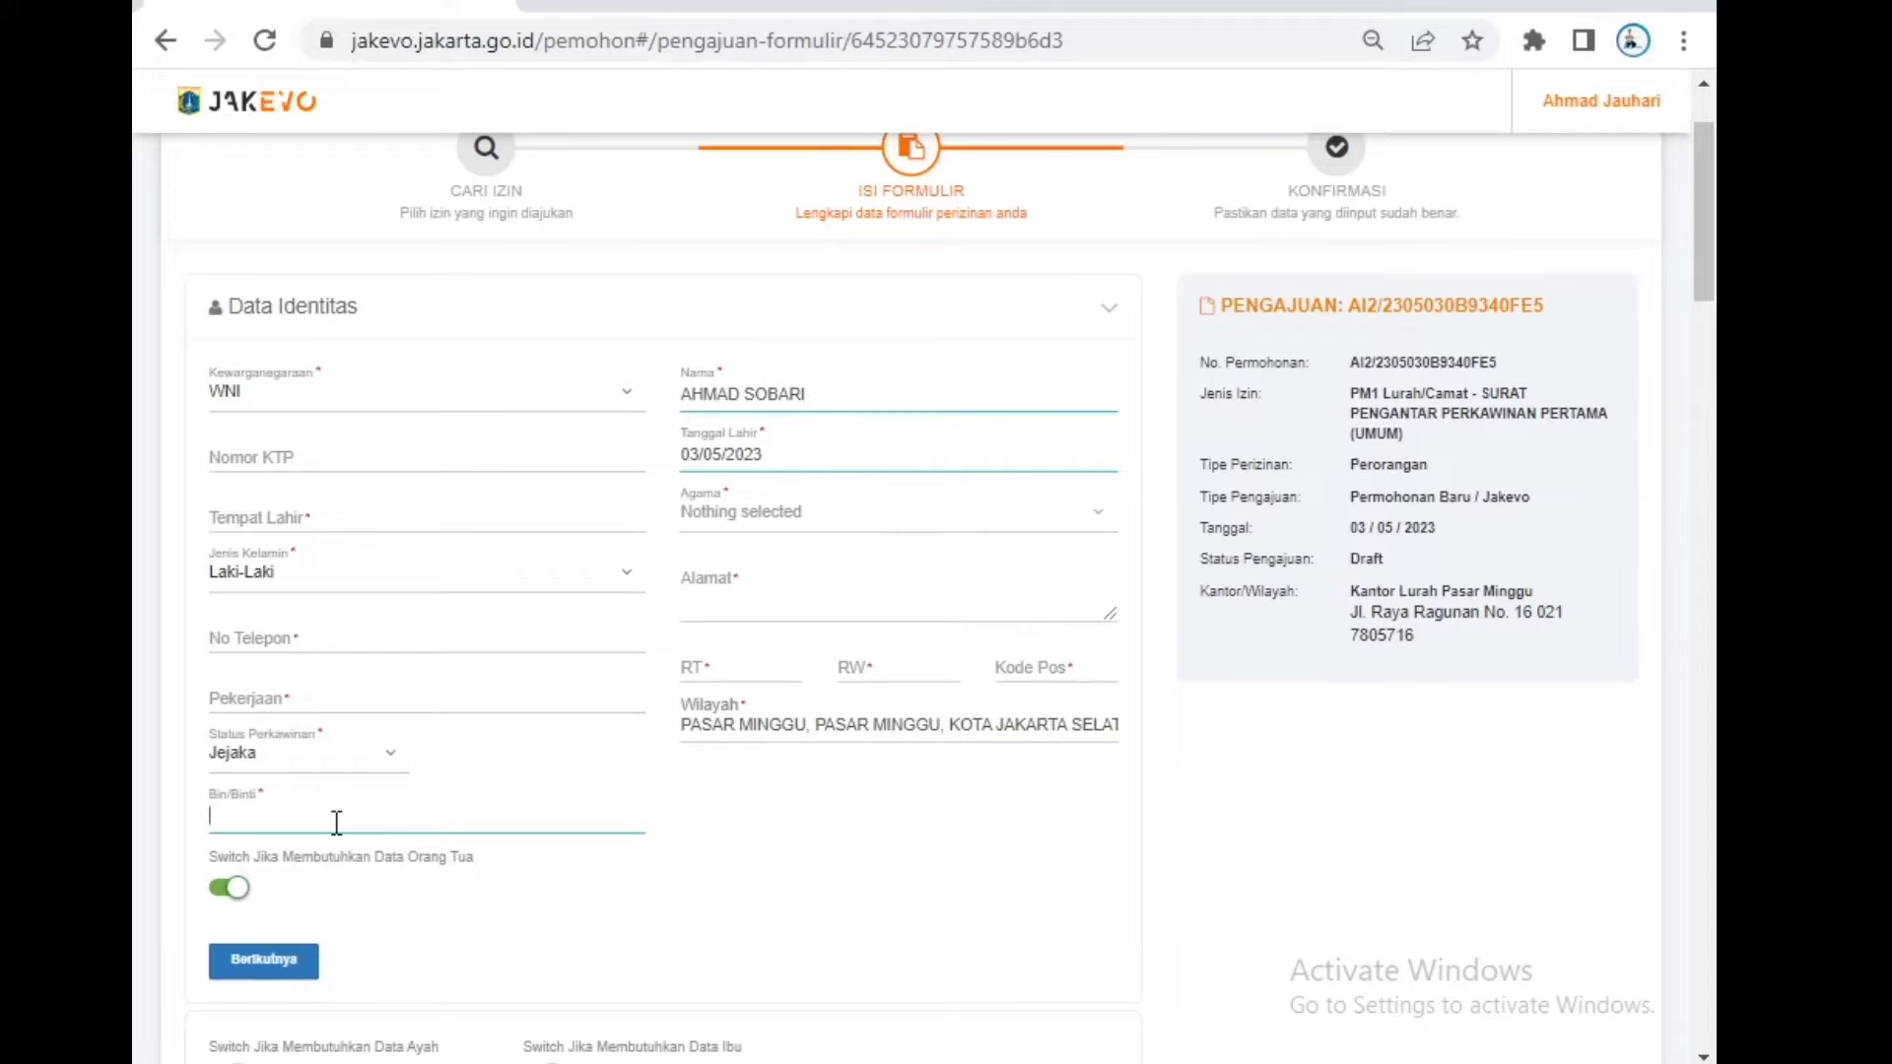
{"action": "type", "text": "SALIM"}
{"action": "scroll", "coordinate": [336, 819], "scroll_direction": "down", "scroll_amount": 5}
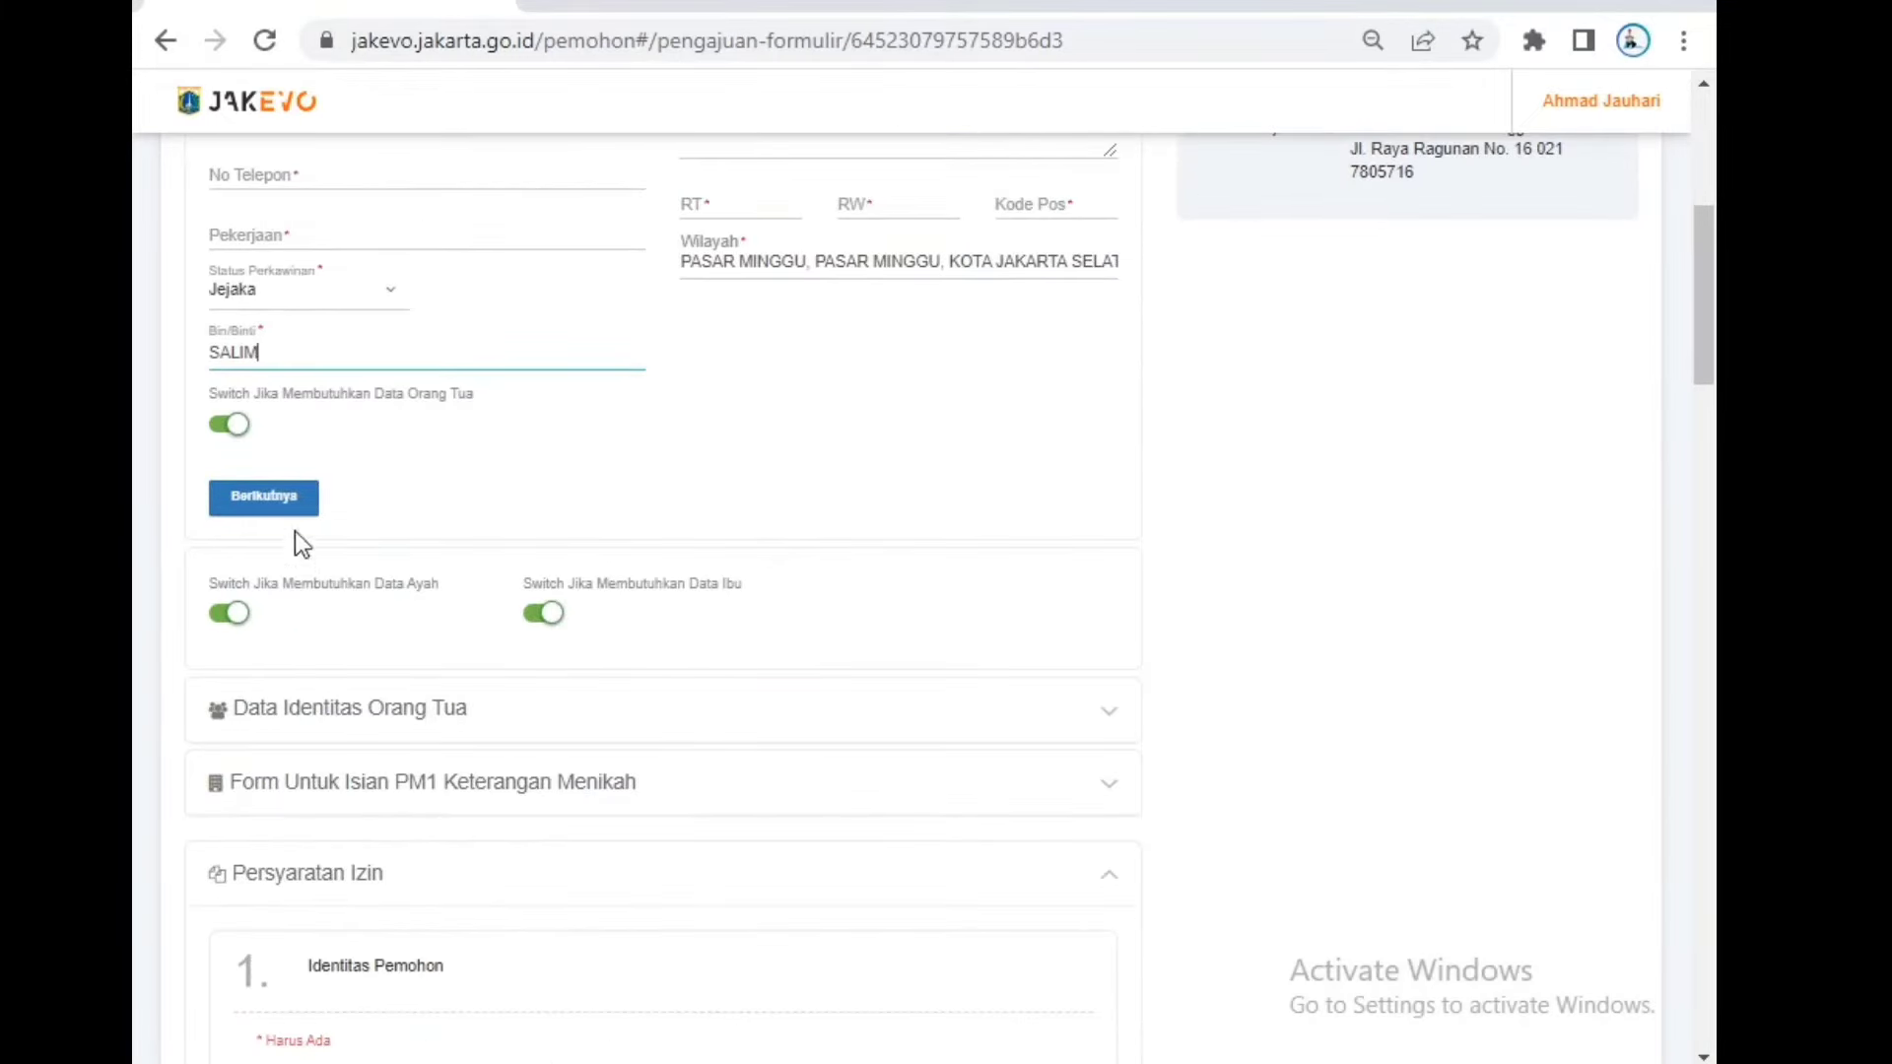
Step: In the parents' section, set the father's citizenship to WNI and enter his name
{"action": "left_click", "coordinate": [301, 503]}
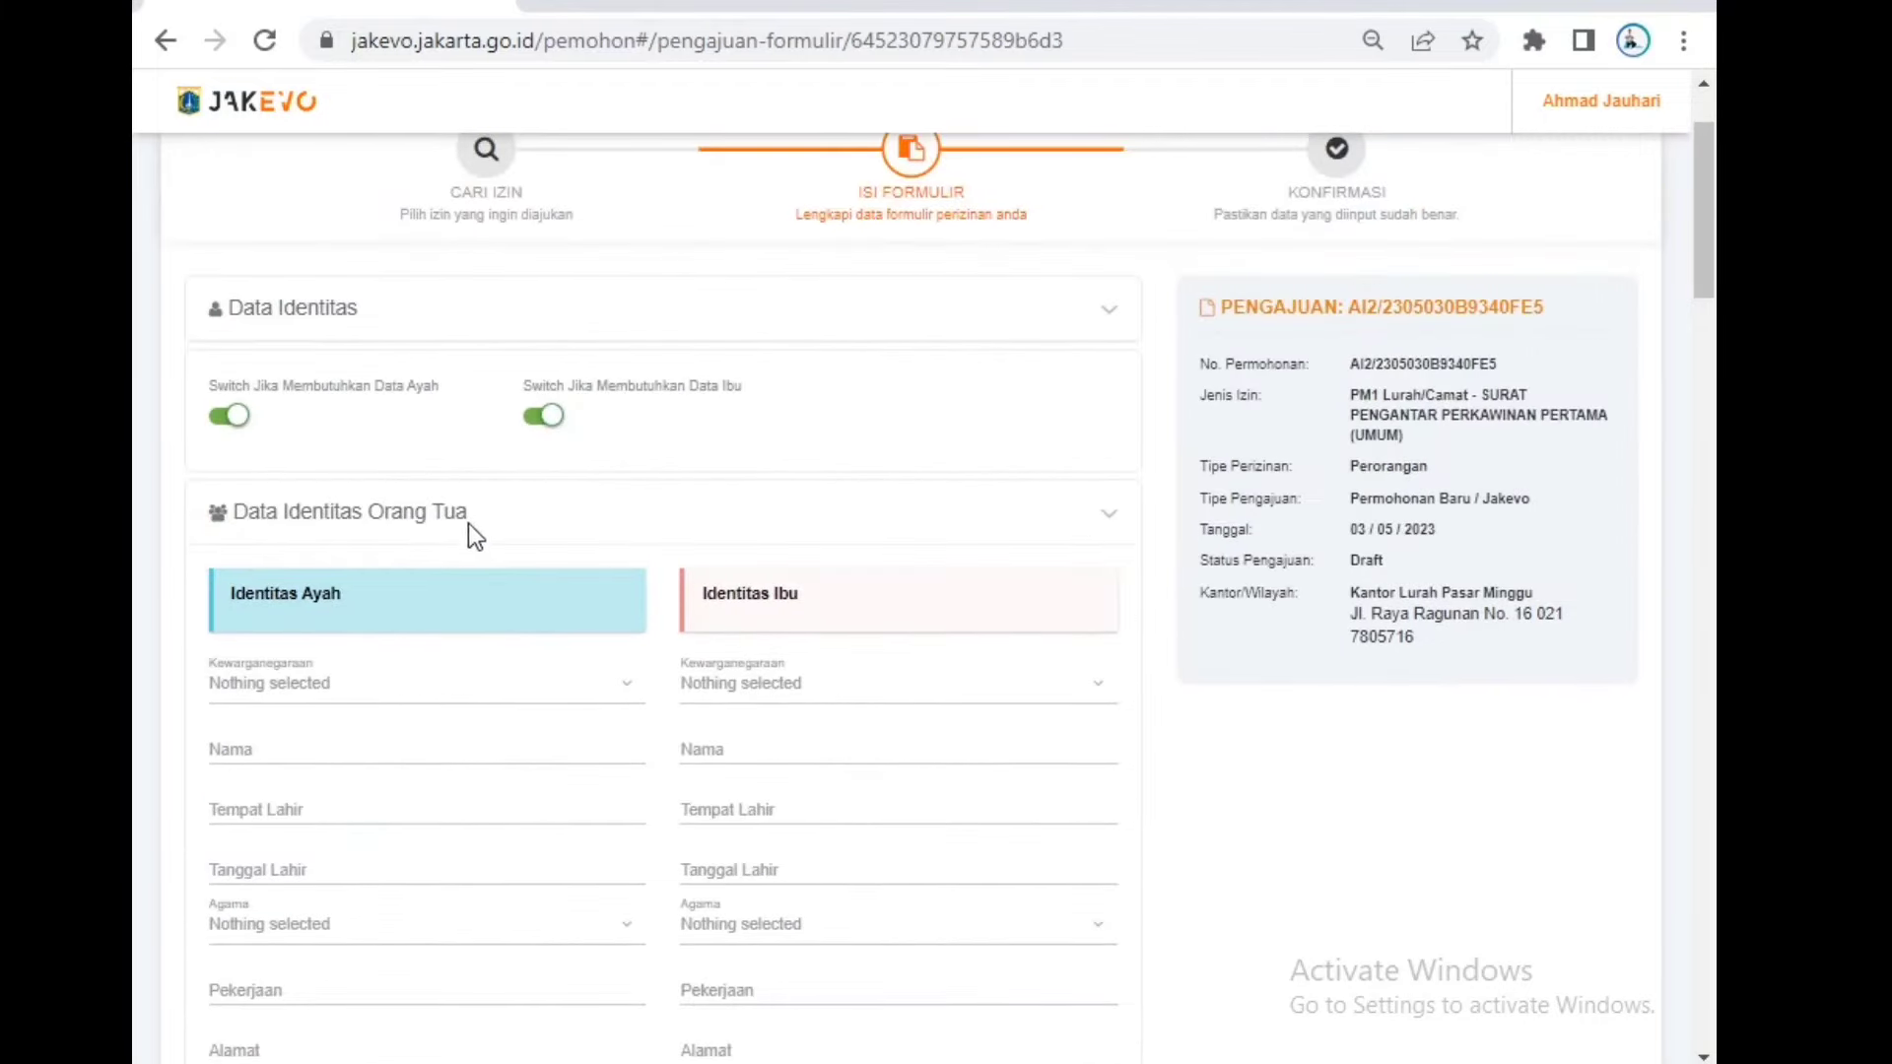
{"action": "left_click_drag", "start_coordinate": [469, 523], "coordinate": [197, 508]}
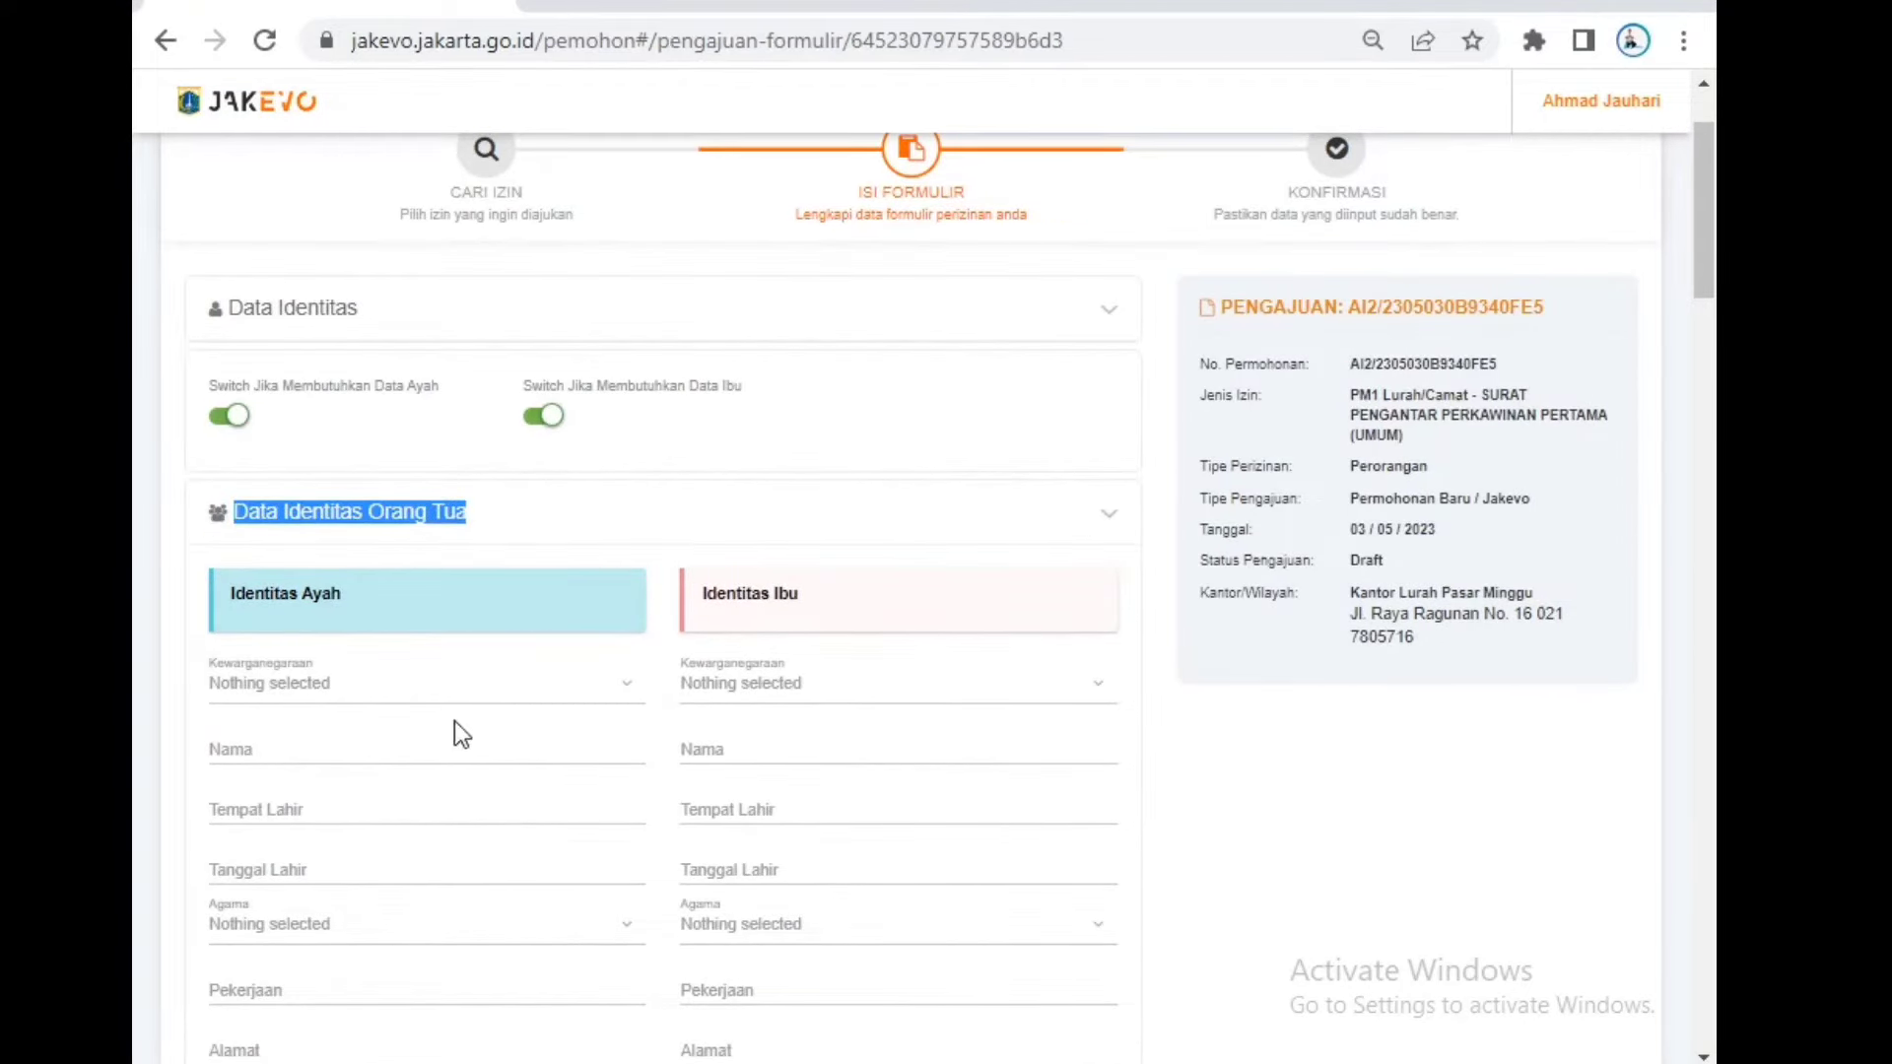
{"action": "scroll", "coordinate": [456, 730], "scroll_direction": "down", "scroll_amount": 5}
{"action": "scroll", "coordinate": [487, 695], "scroll_direction": "up", "scroll_amount": 2}
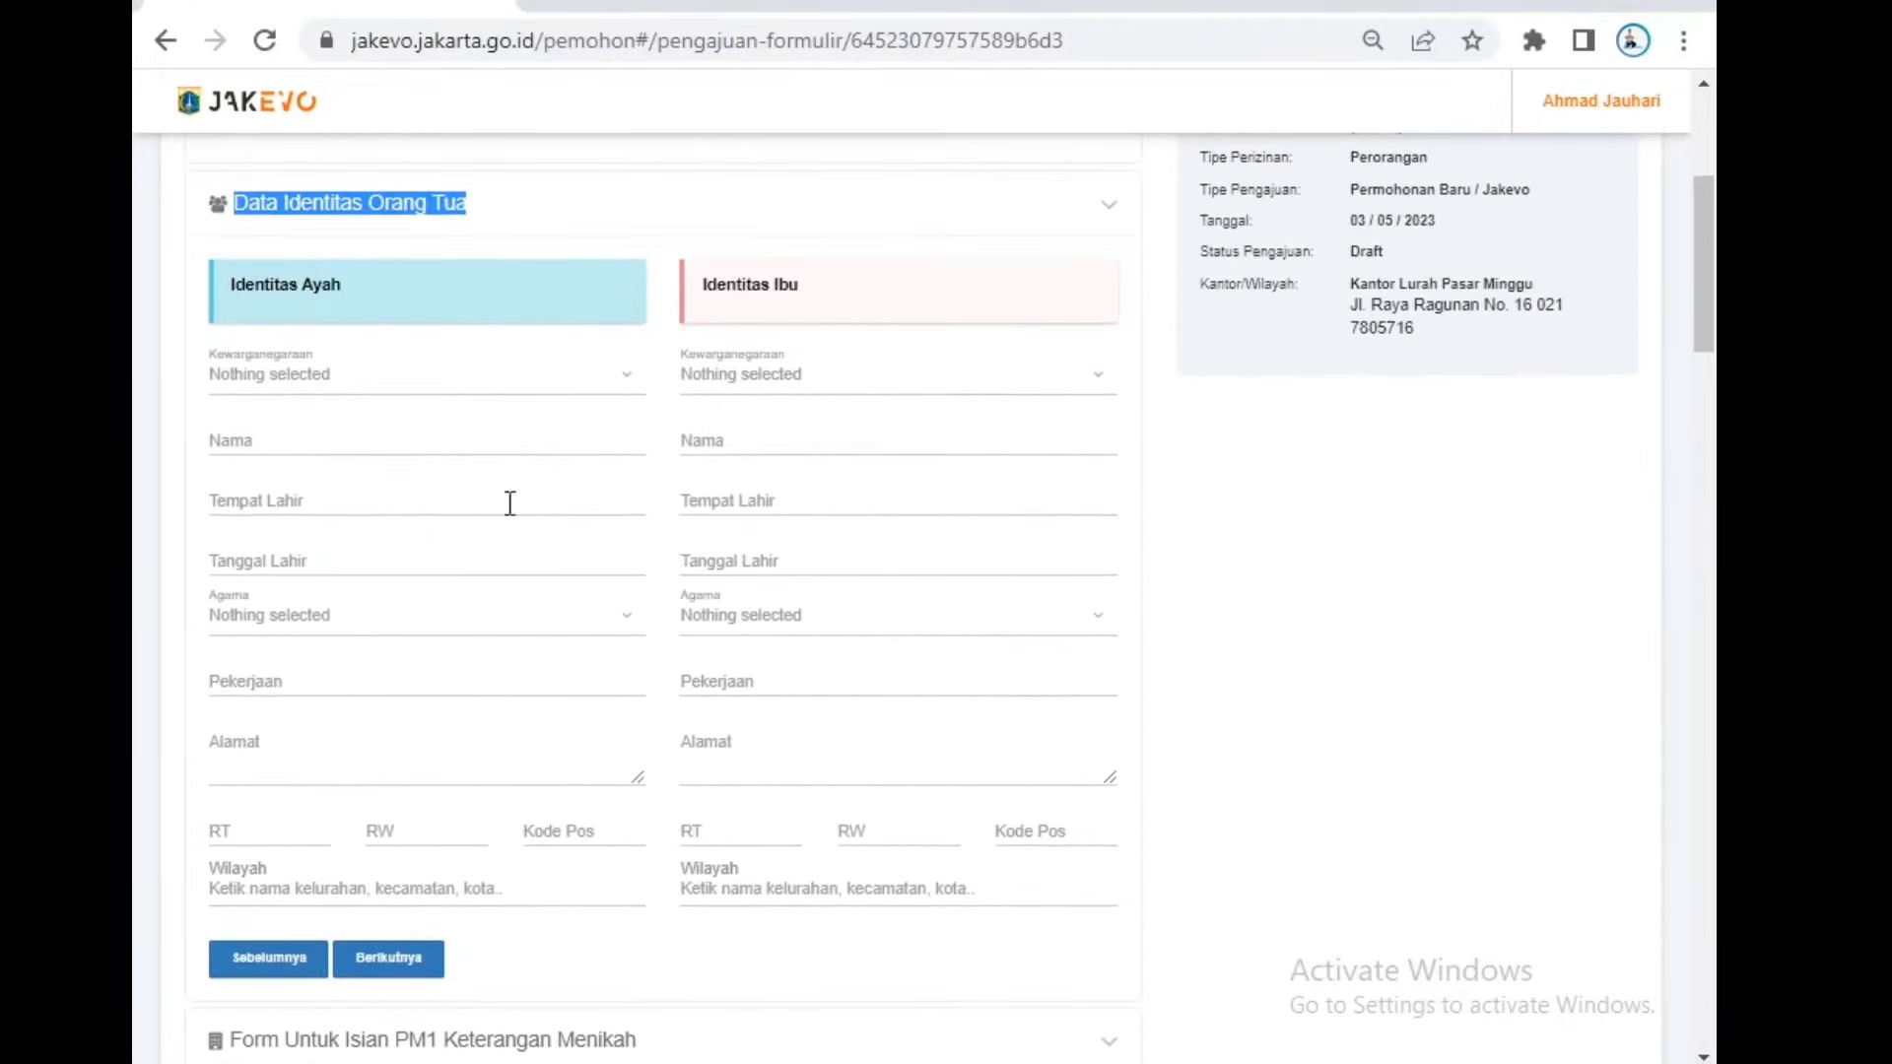
{"action": "left_click", "coordinate": [542, 396]}
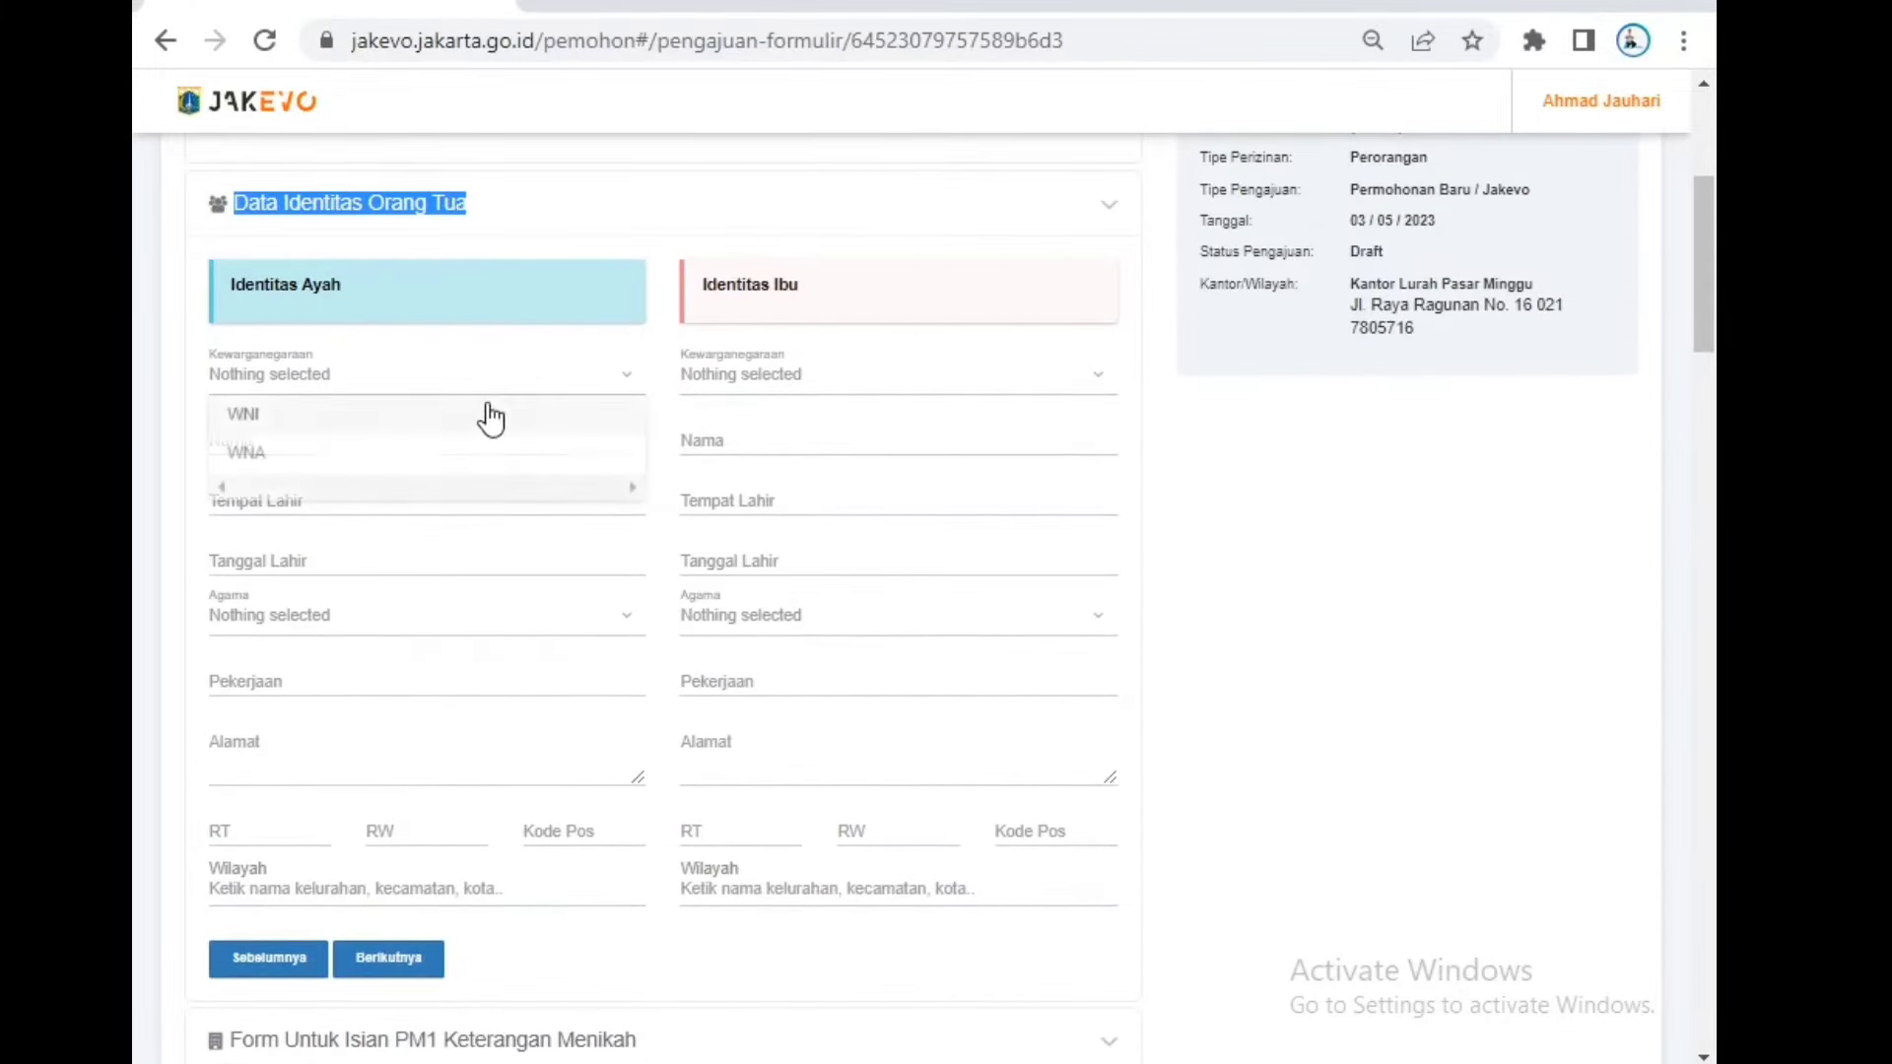
{"action": "left_click", "coordinate": [479, 431]}
{"action": "left_click", "coordinate": [422, 452]}
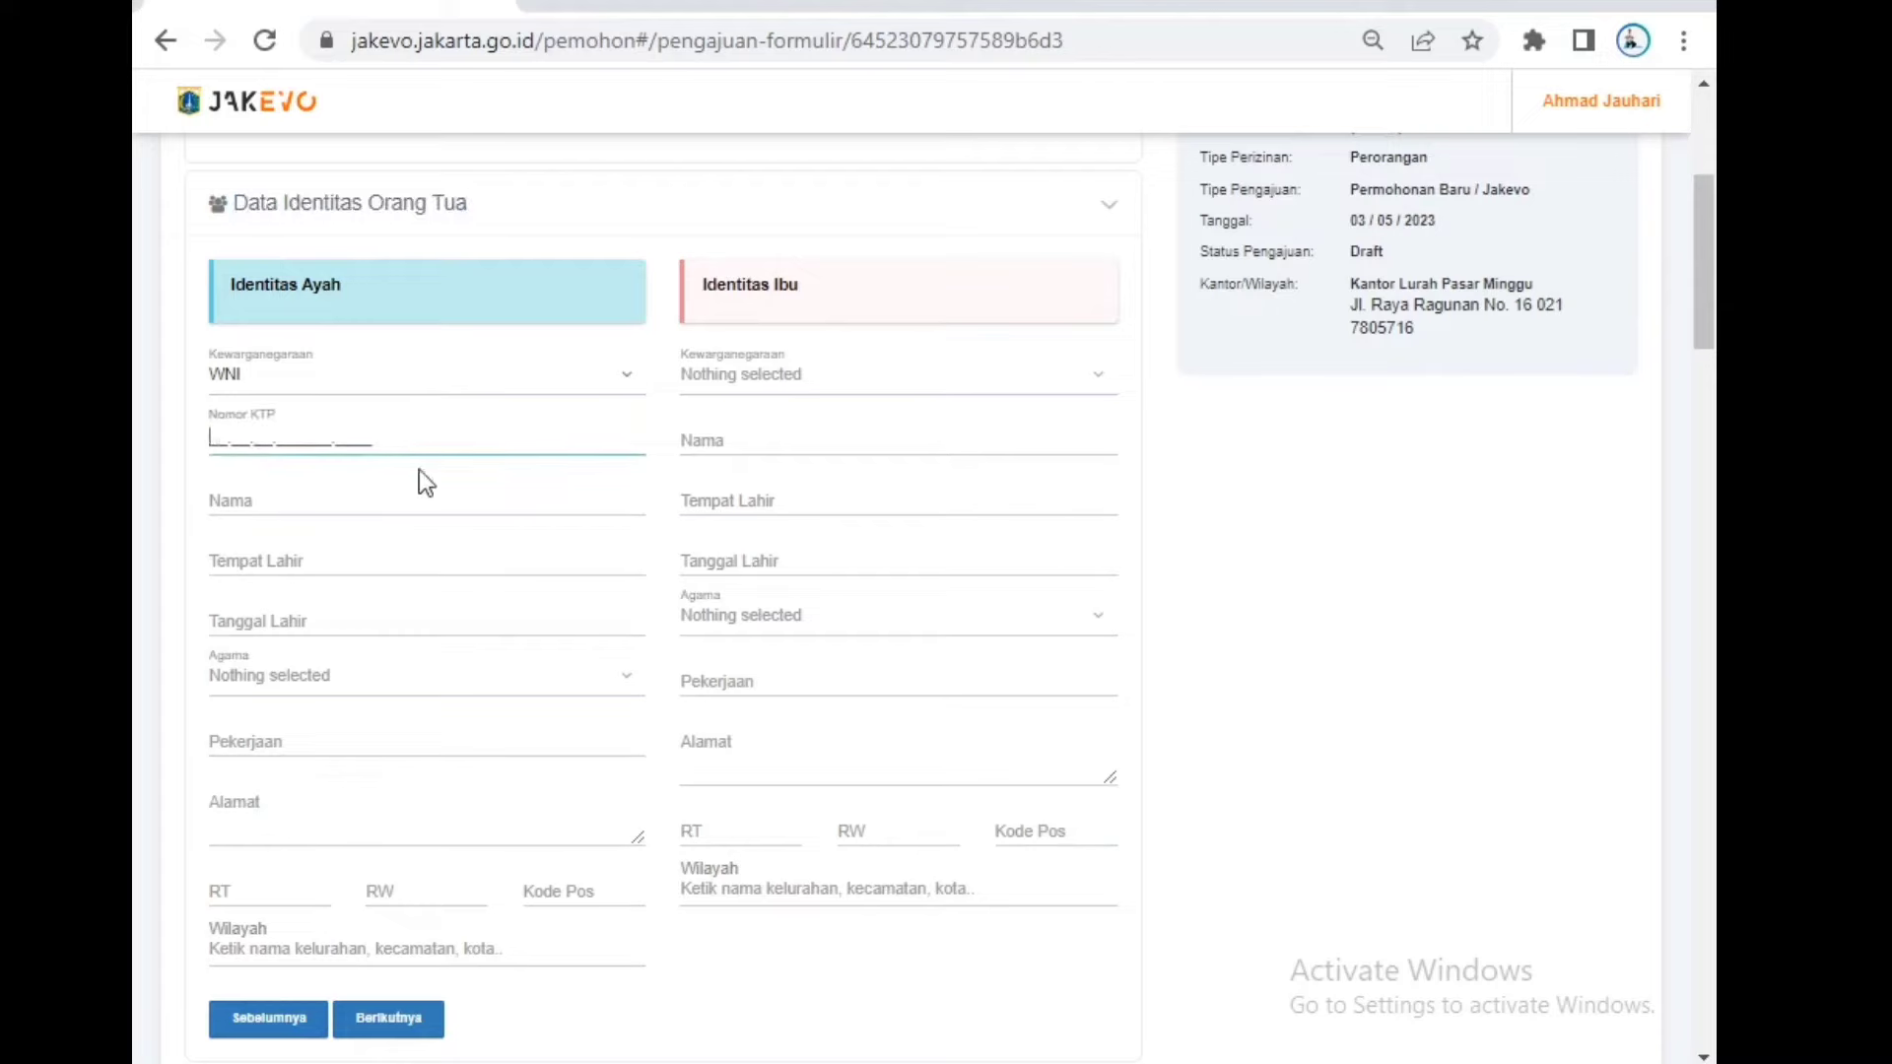
{"action": "left_click", "coordinate": [440, 938]}
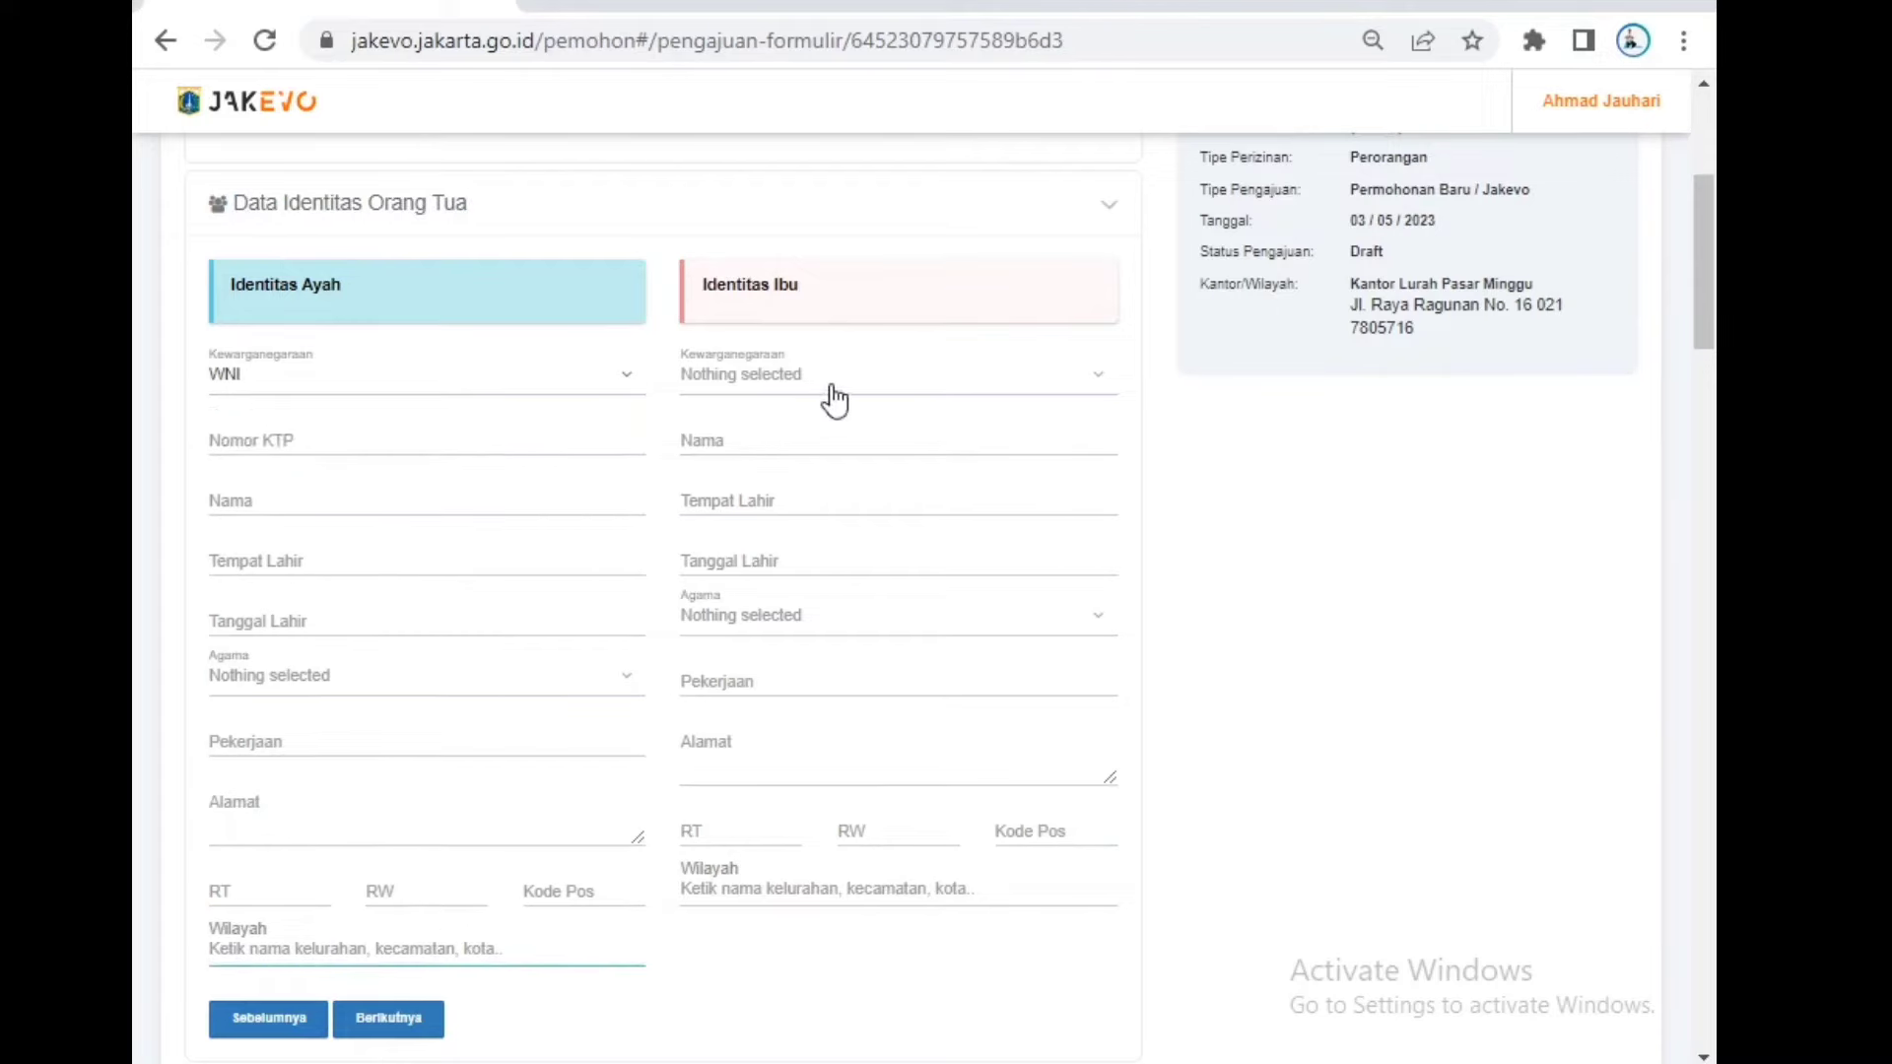
{"action": "left_click", "coordinate": [500, 445]}
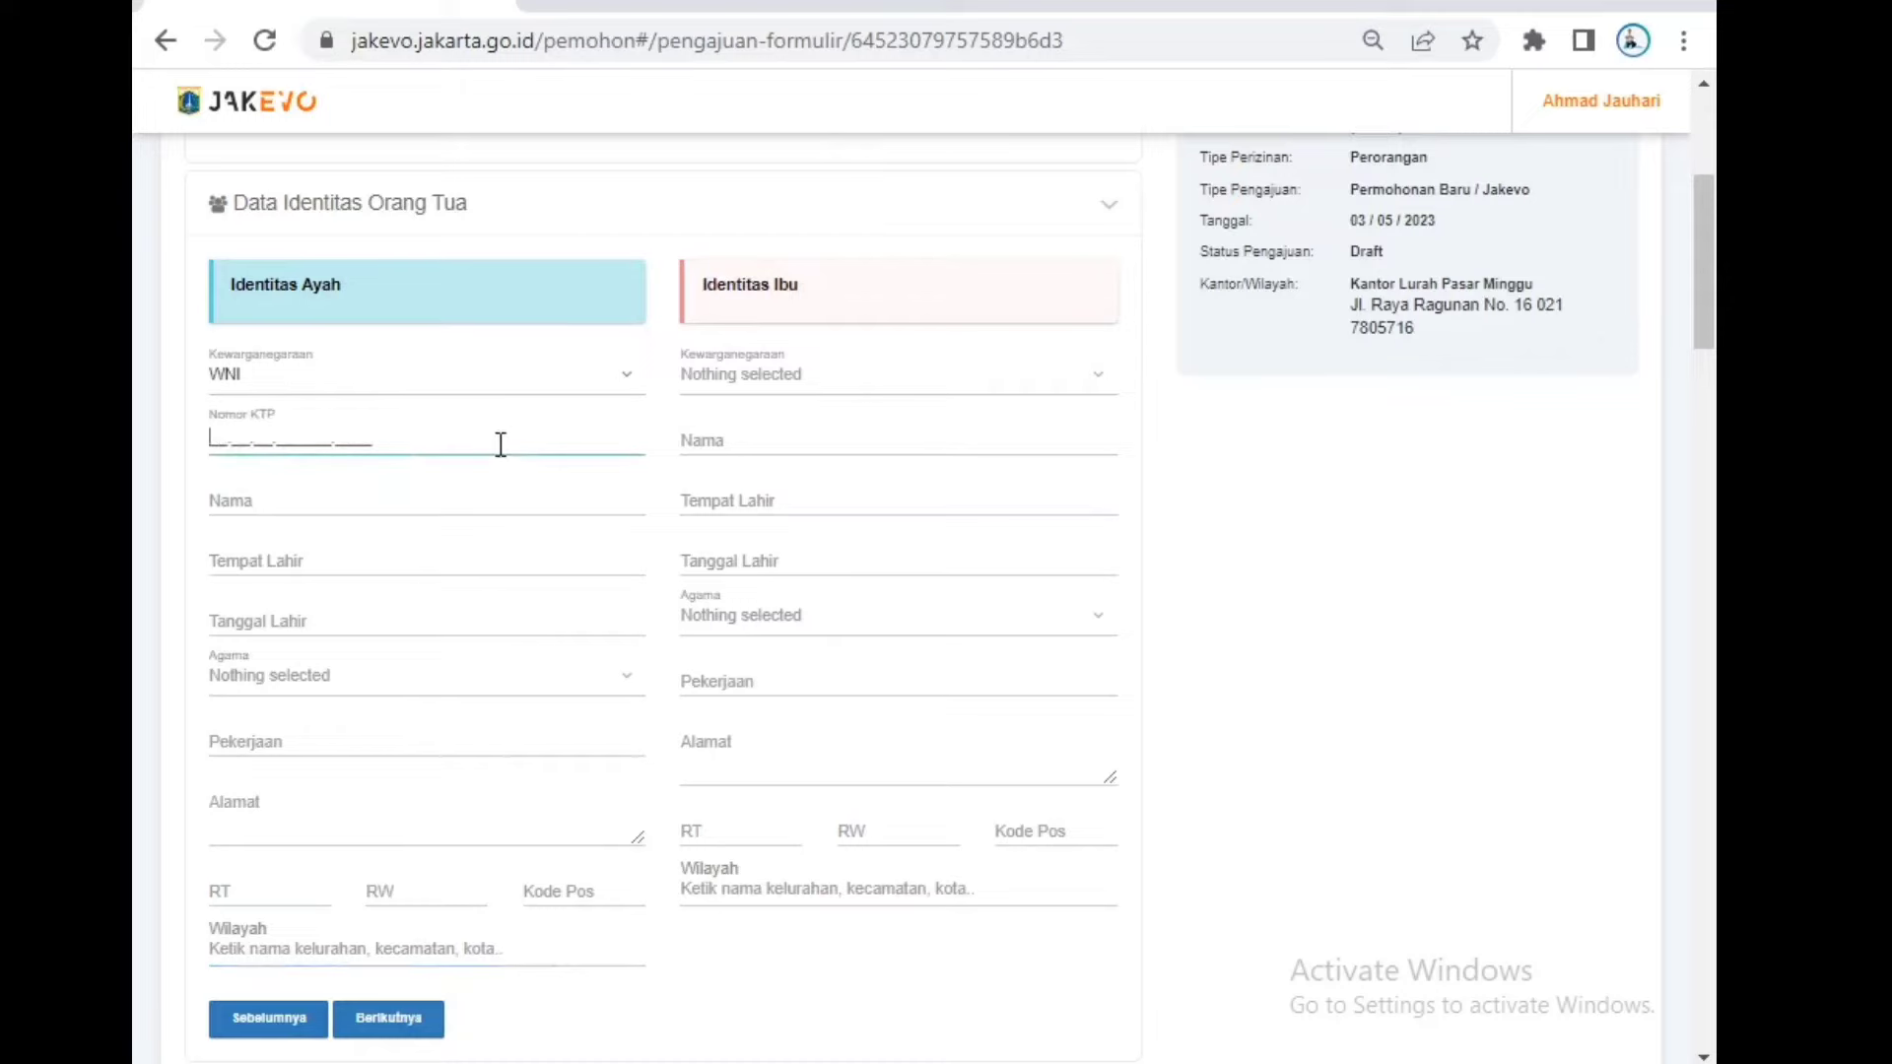
{"action": "left_click", "coordinate": [465, 499]}
{"action": "type", "text": "ALM"}
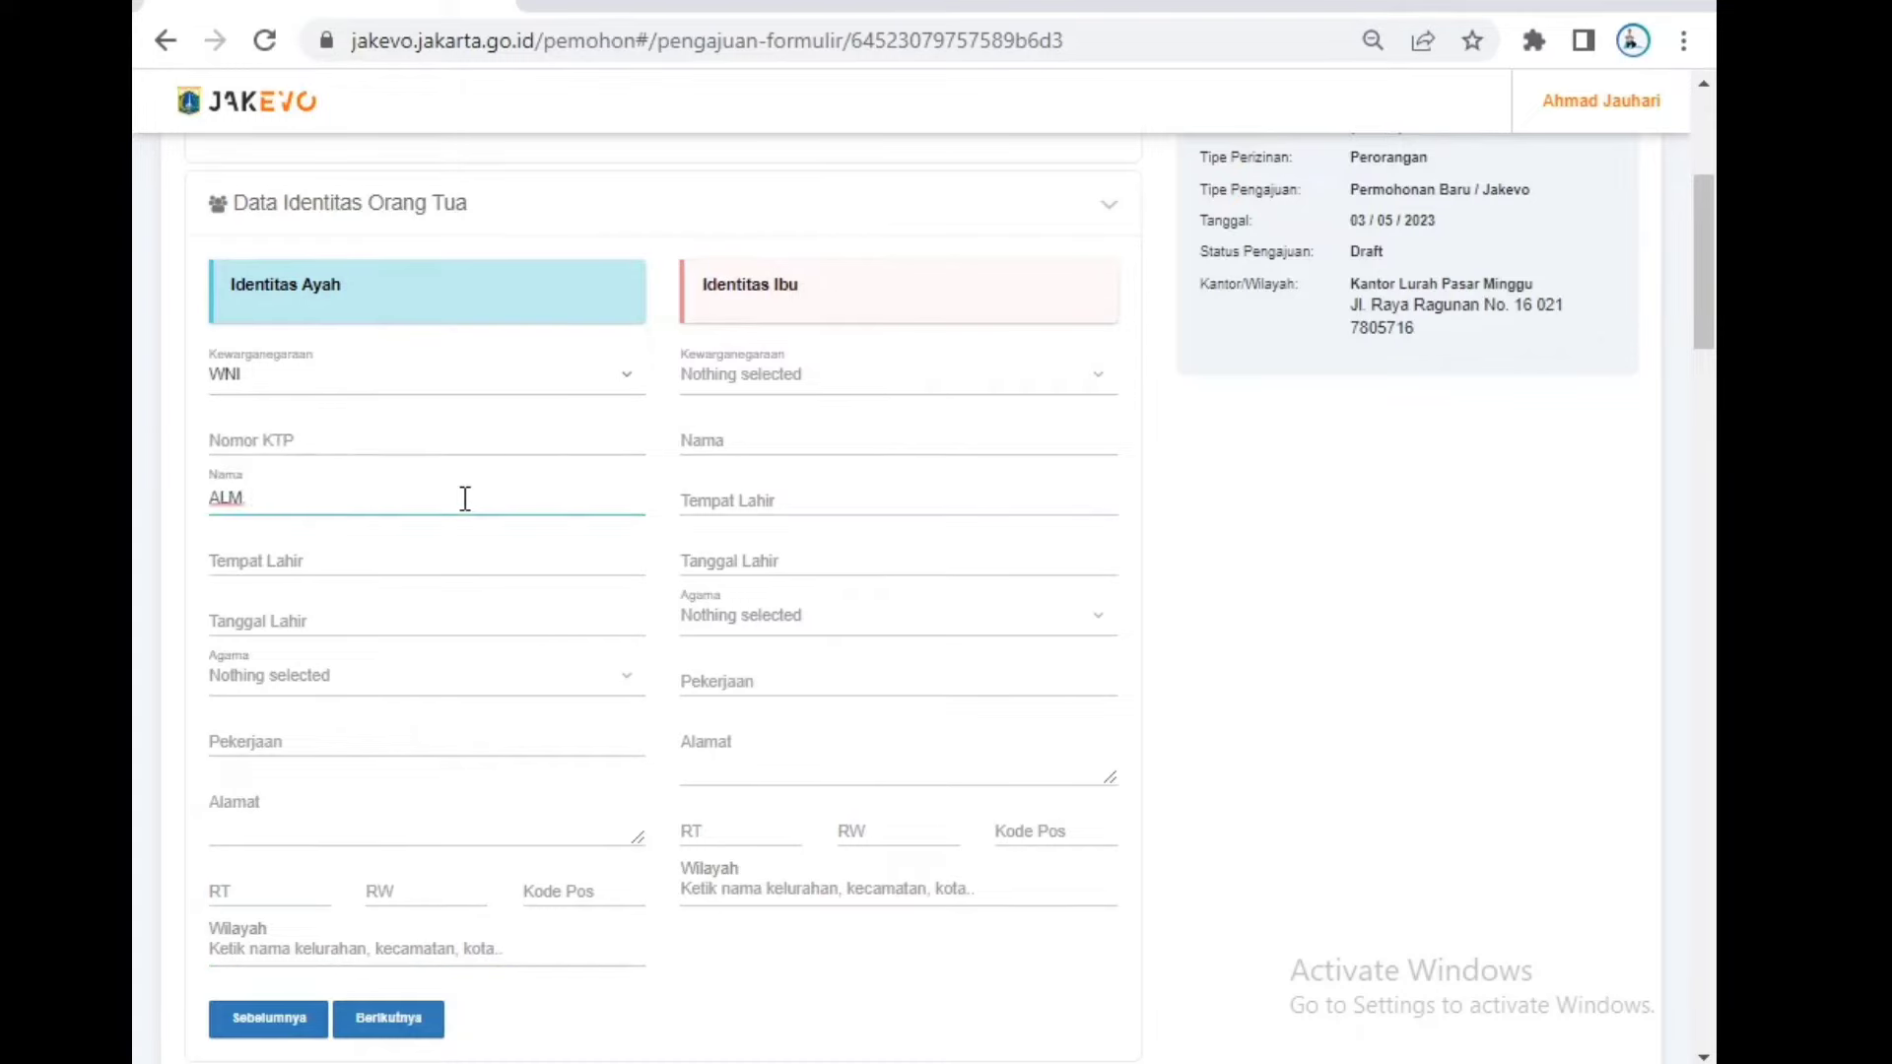
{"action": "type", "text": ". SALIM"}
Step: Set the mother's citizenship to WNI, begin her KTP number, and set her religion to Islam
{"action": "left_click", "coordinate": [845, 384]}
{"action": "left_click", "coordinate": [819, 422]}
{"action": "left_click", "coordinate": [806, 449]}
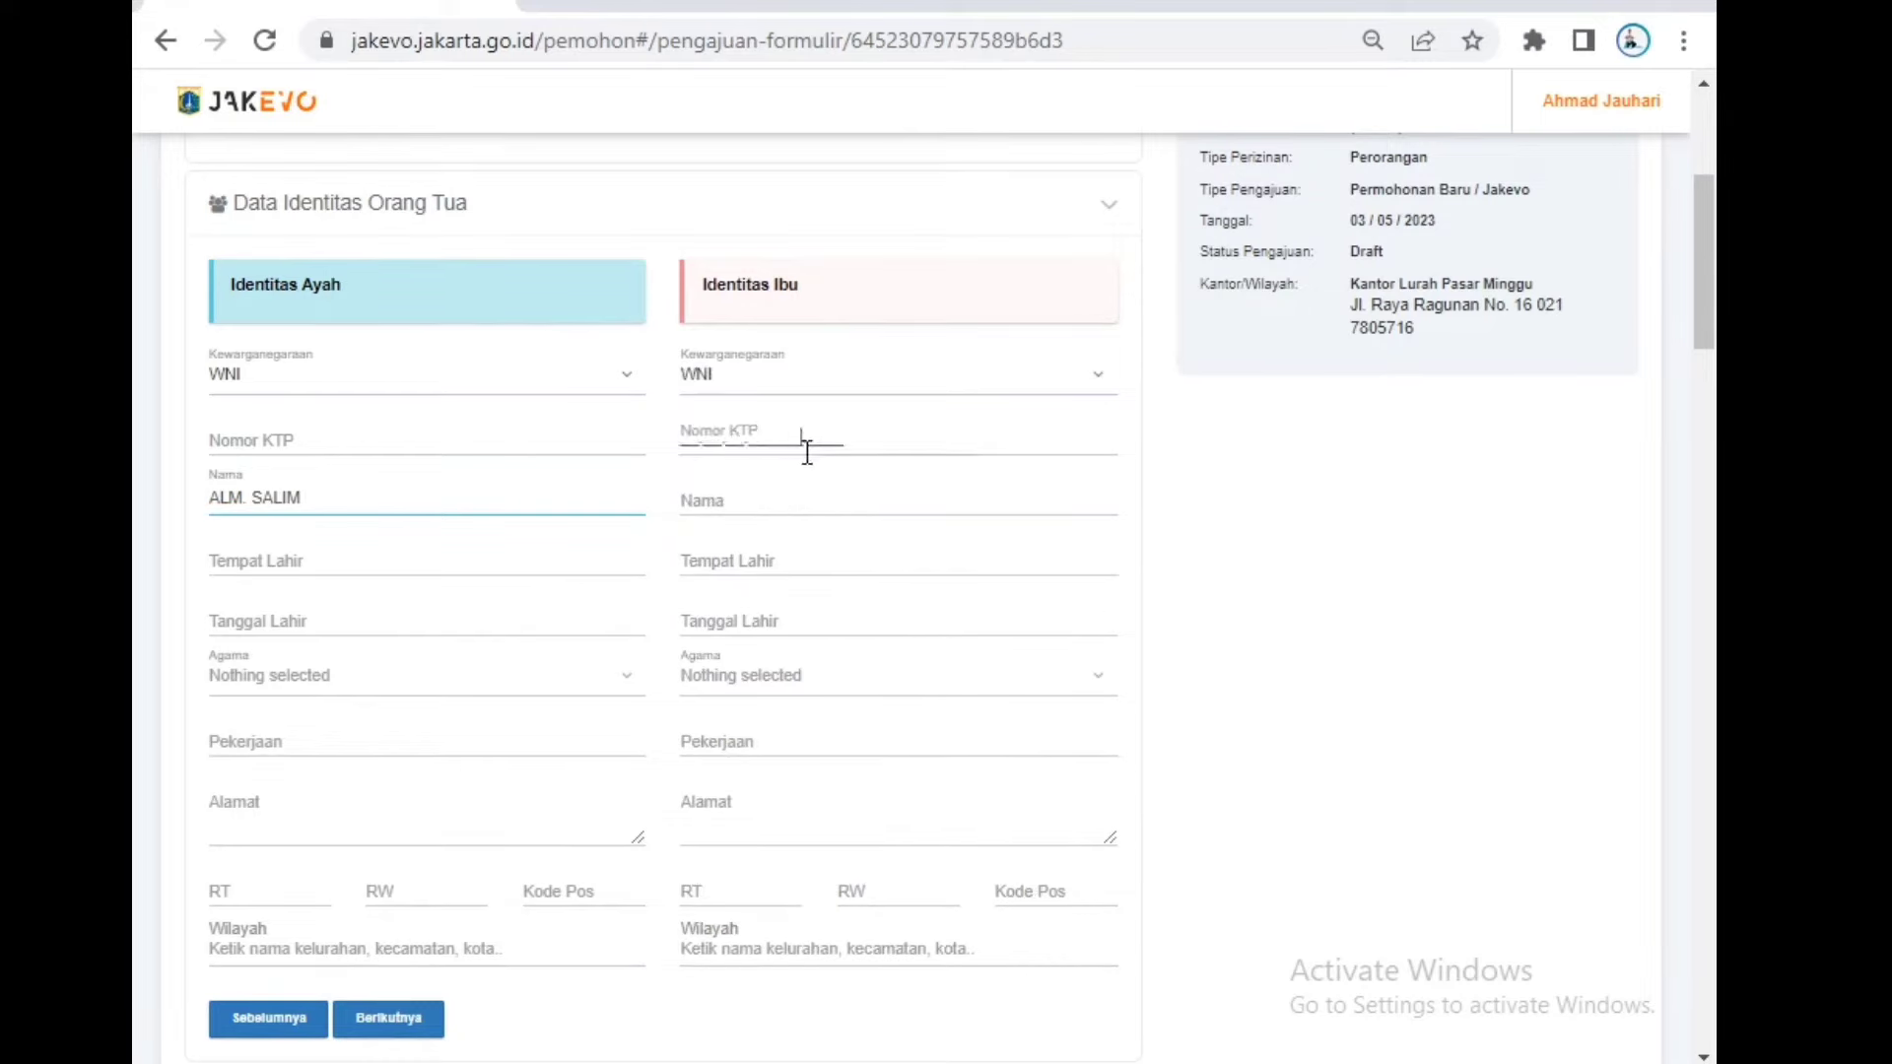
{"action": "type", "text": "00.00.00"}
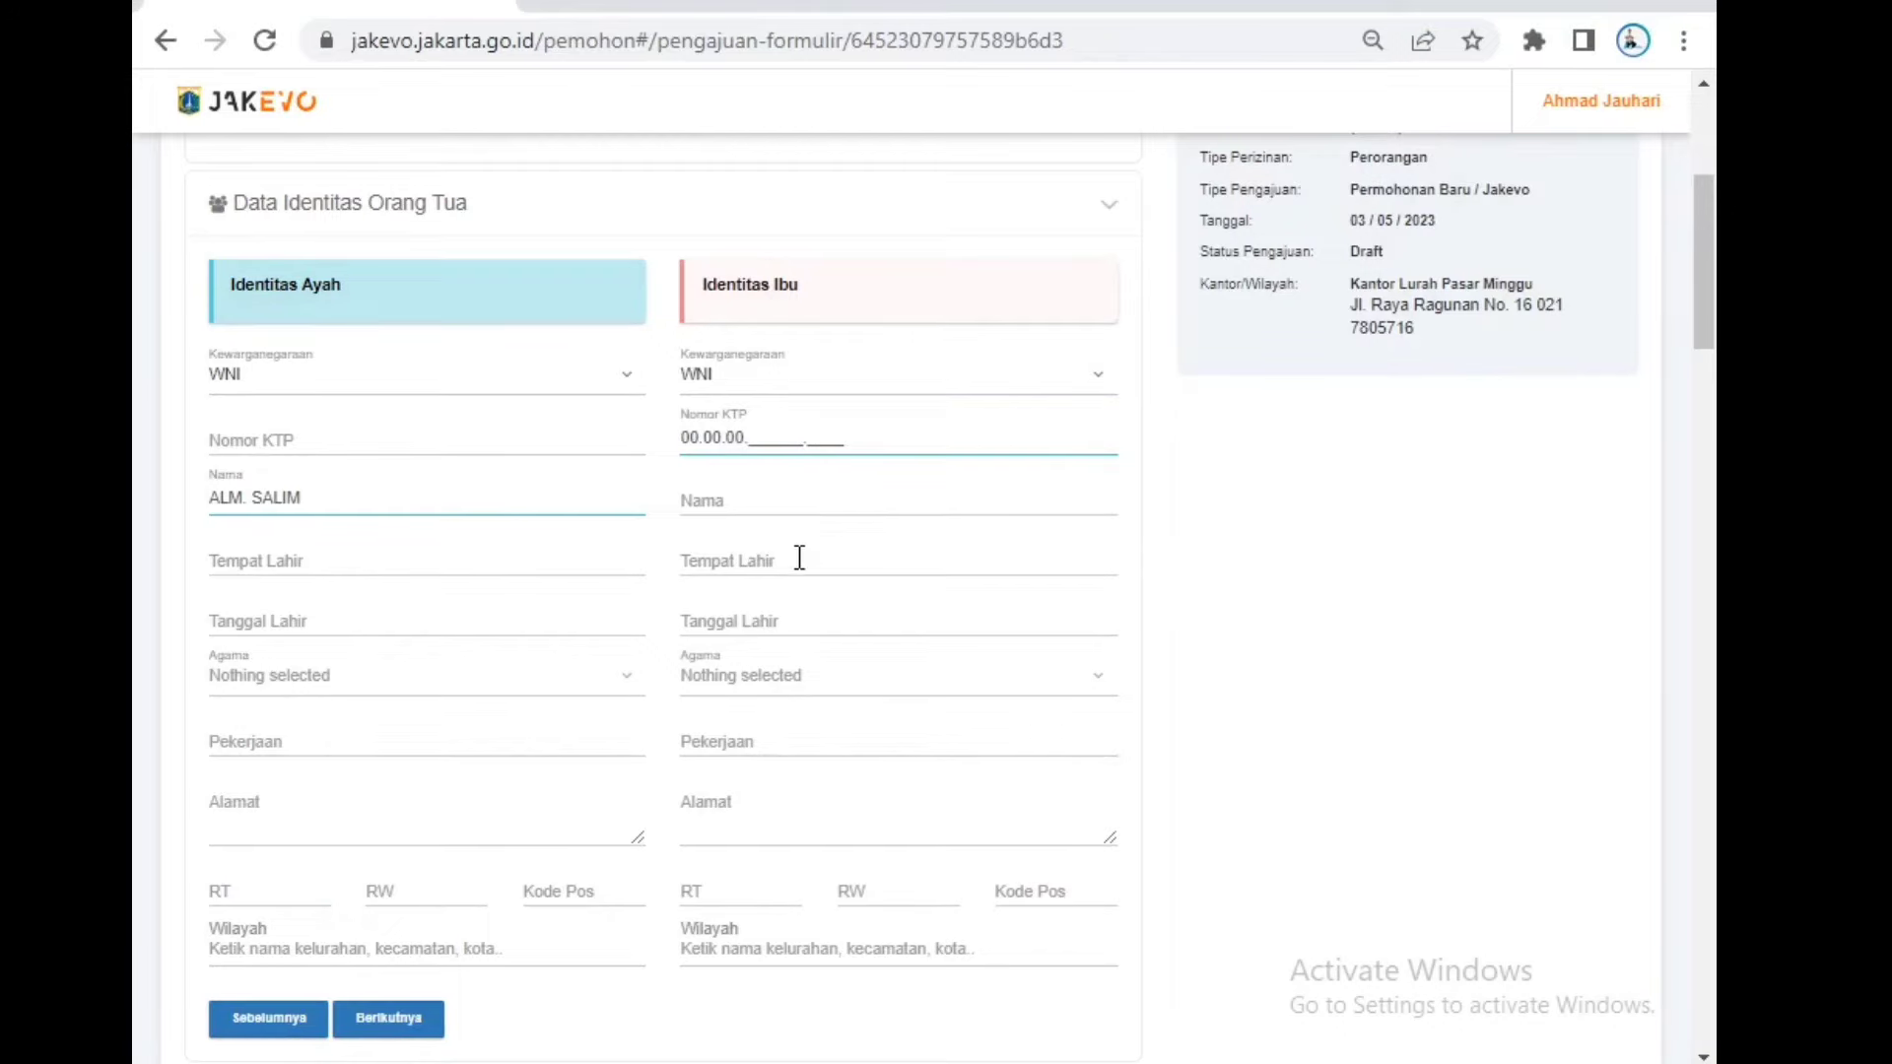
{"action": "left_click", "coordinate": [794, 552]}
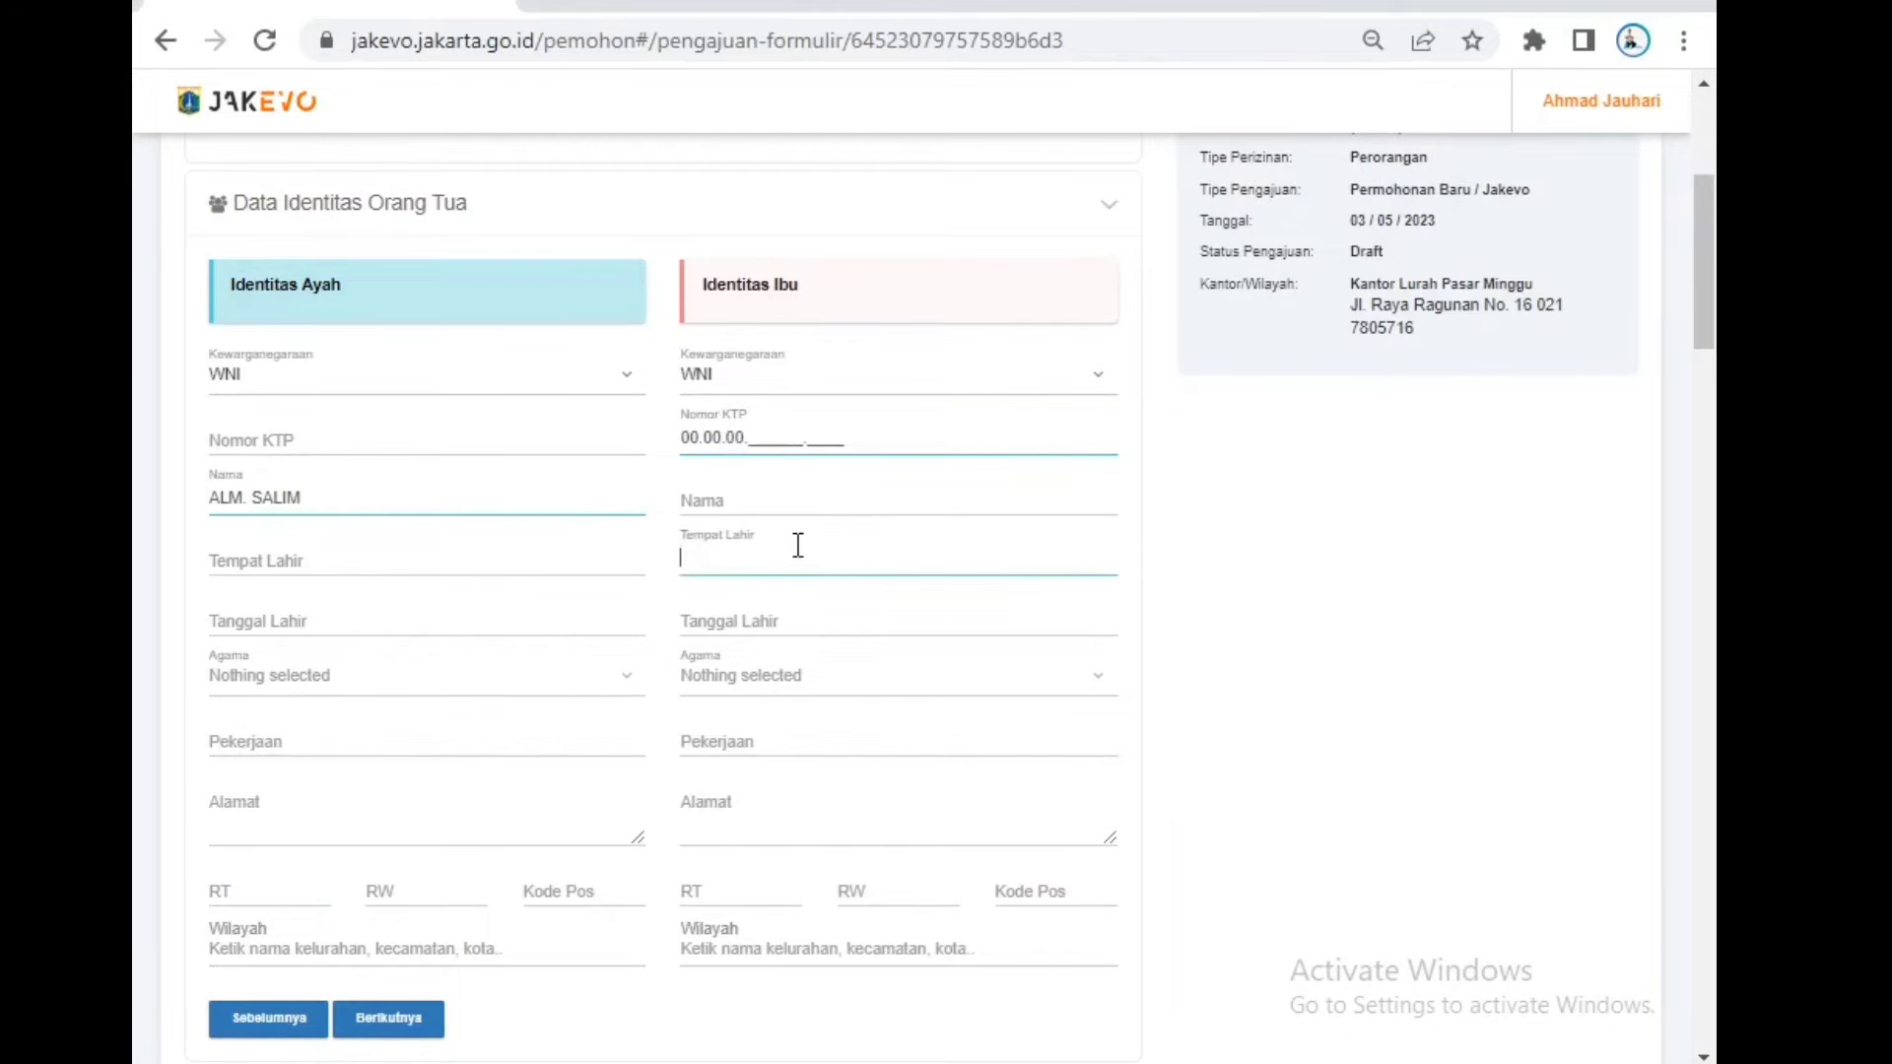
{"action": "left_click", "coordinate": [819, 500]}
{"action": "left_click", "coordinate": [783, 680]}
{"action": "left_click", "coordinate": [776, 764]}
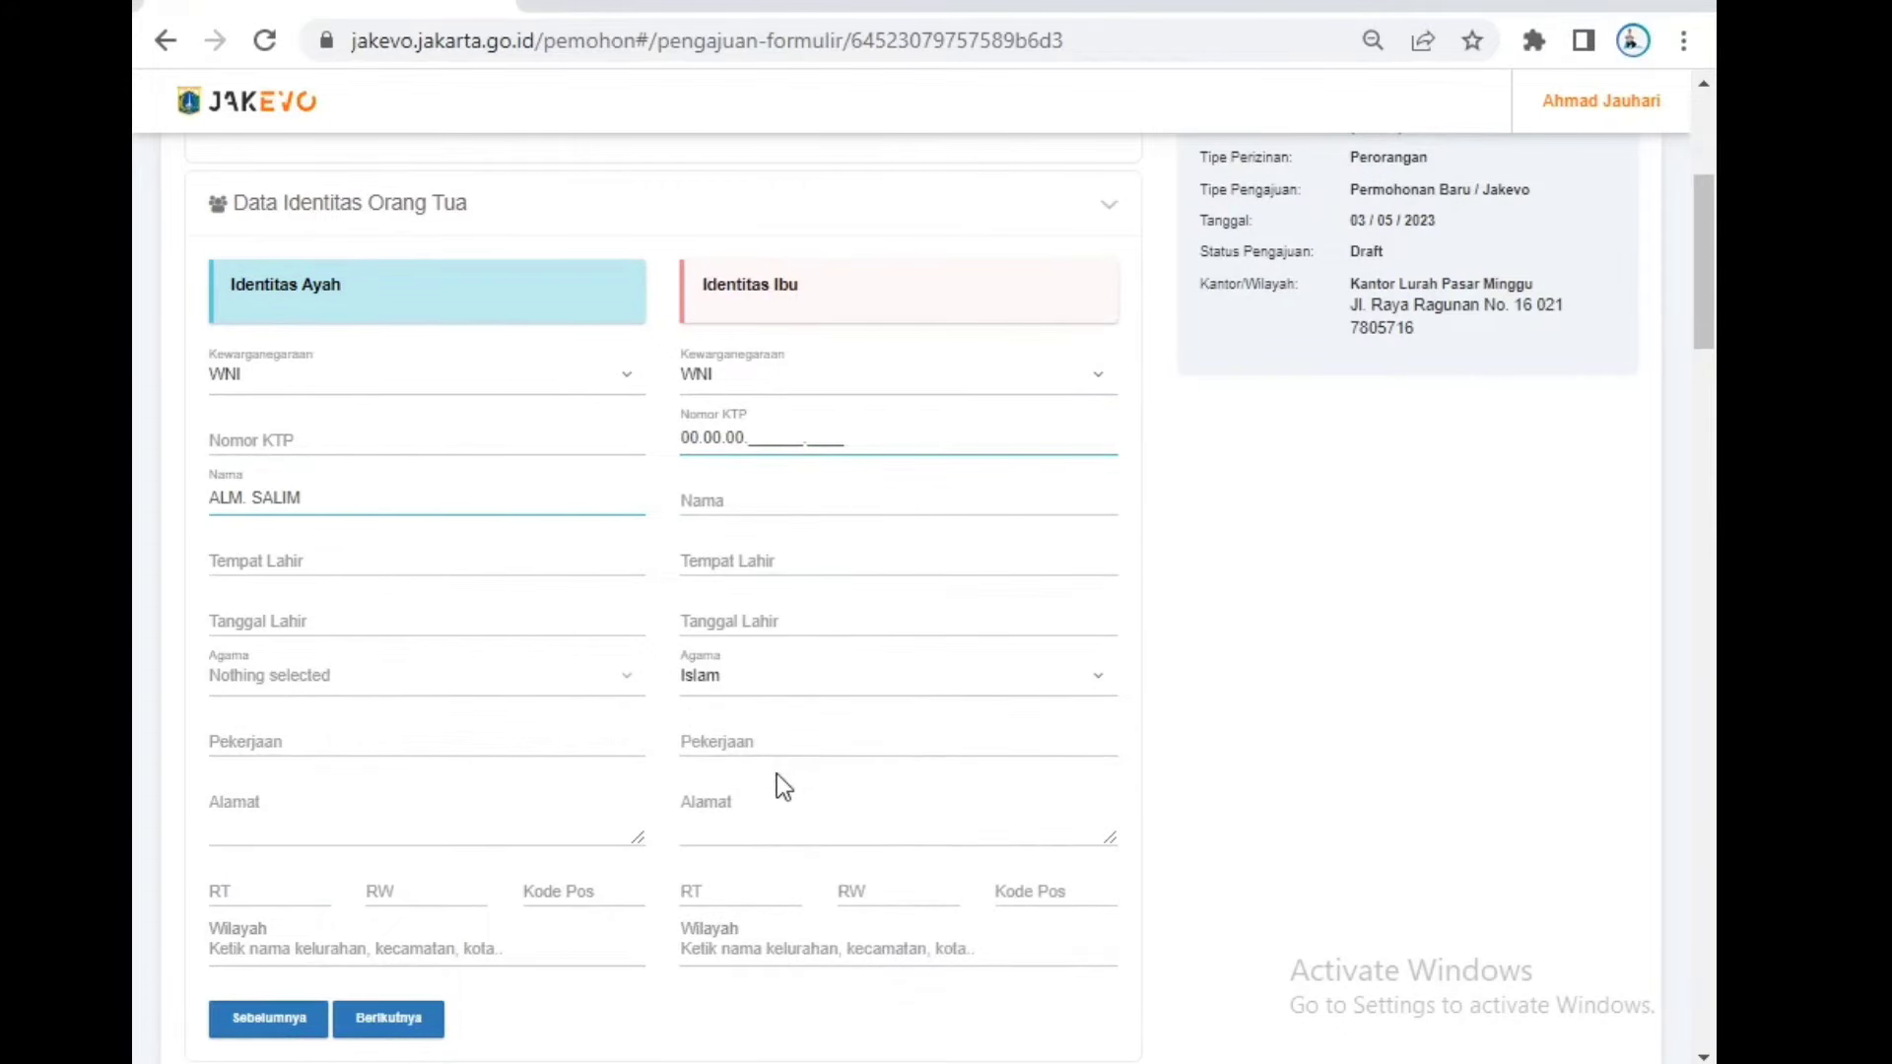
{"action": "scroll", "coordinate": [801, 731], "scroll_direction": "down", "scroll_amount": 5}
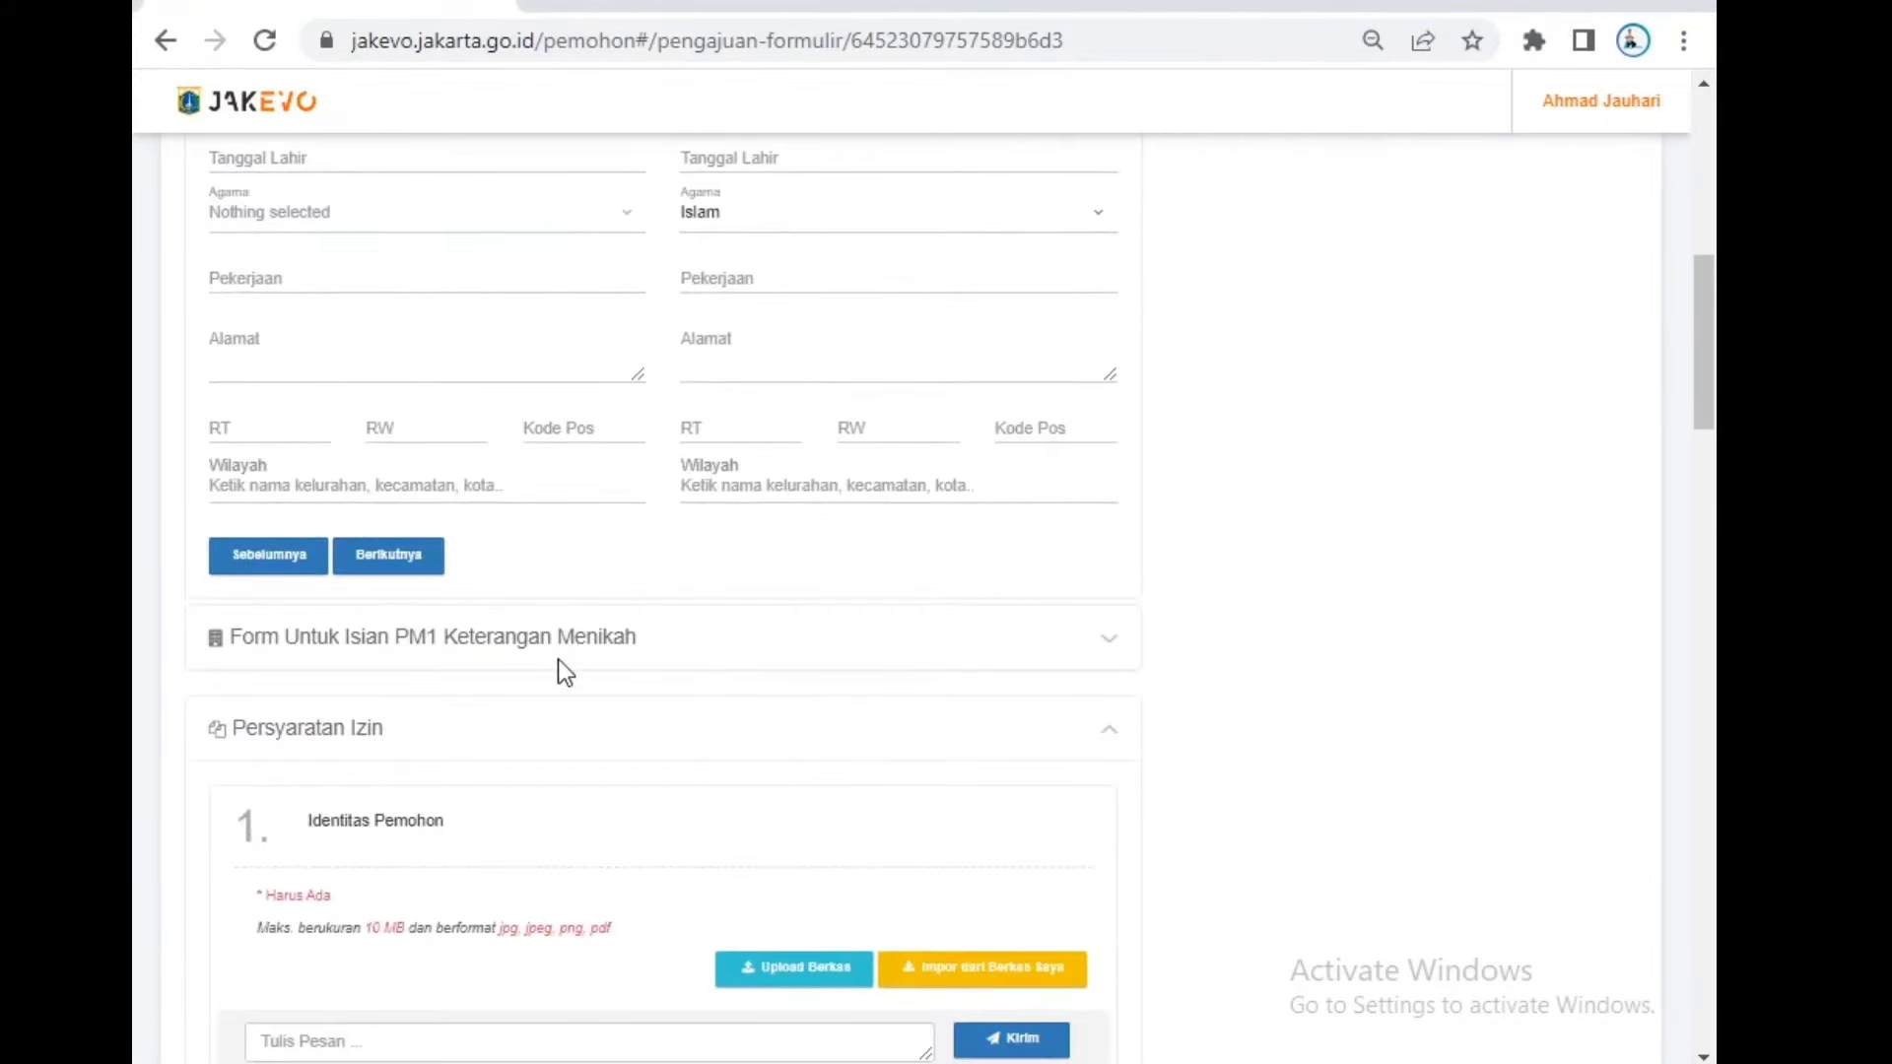
{"action": "scroll", "coordinate": [512, 596], "scroll_direction": "up", "scroll_amount": 3}
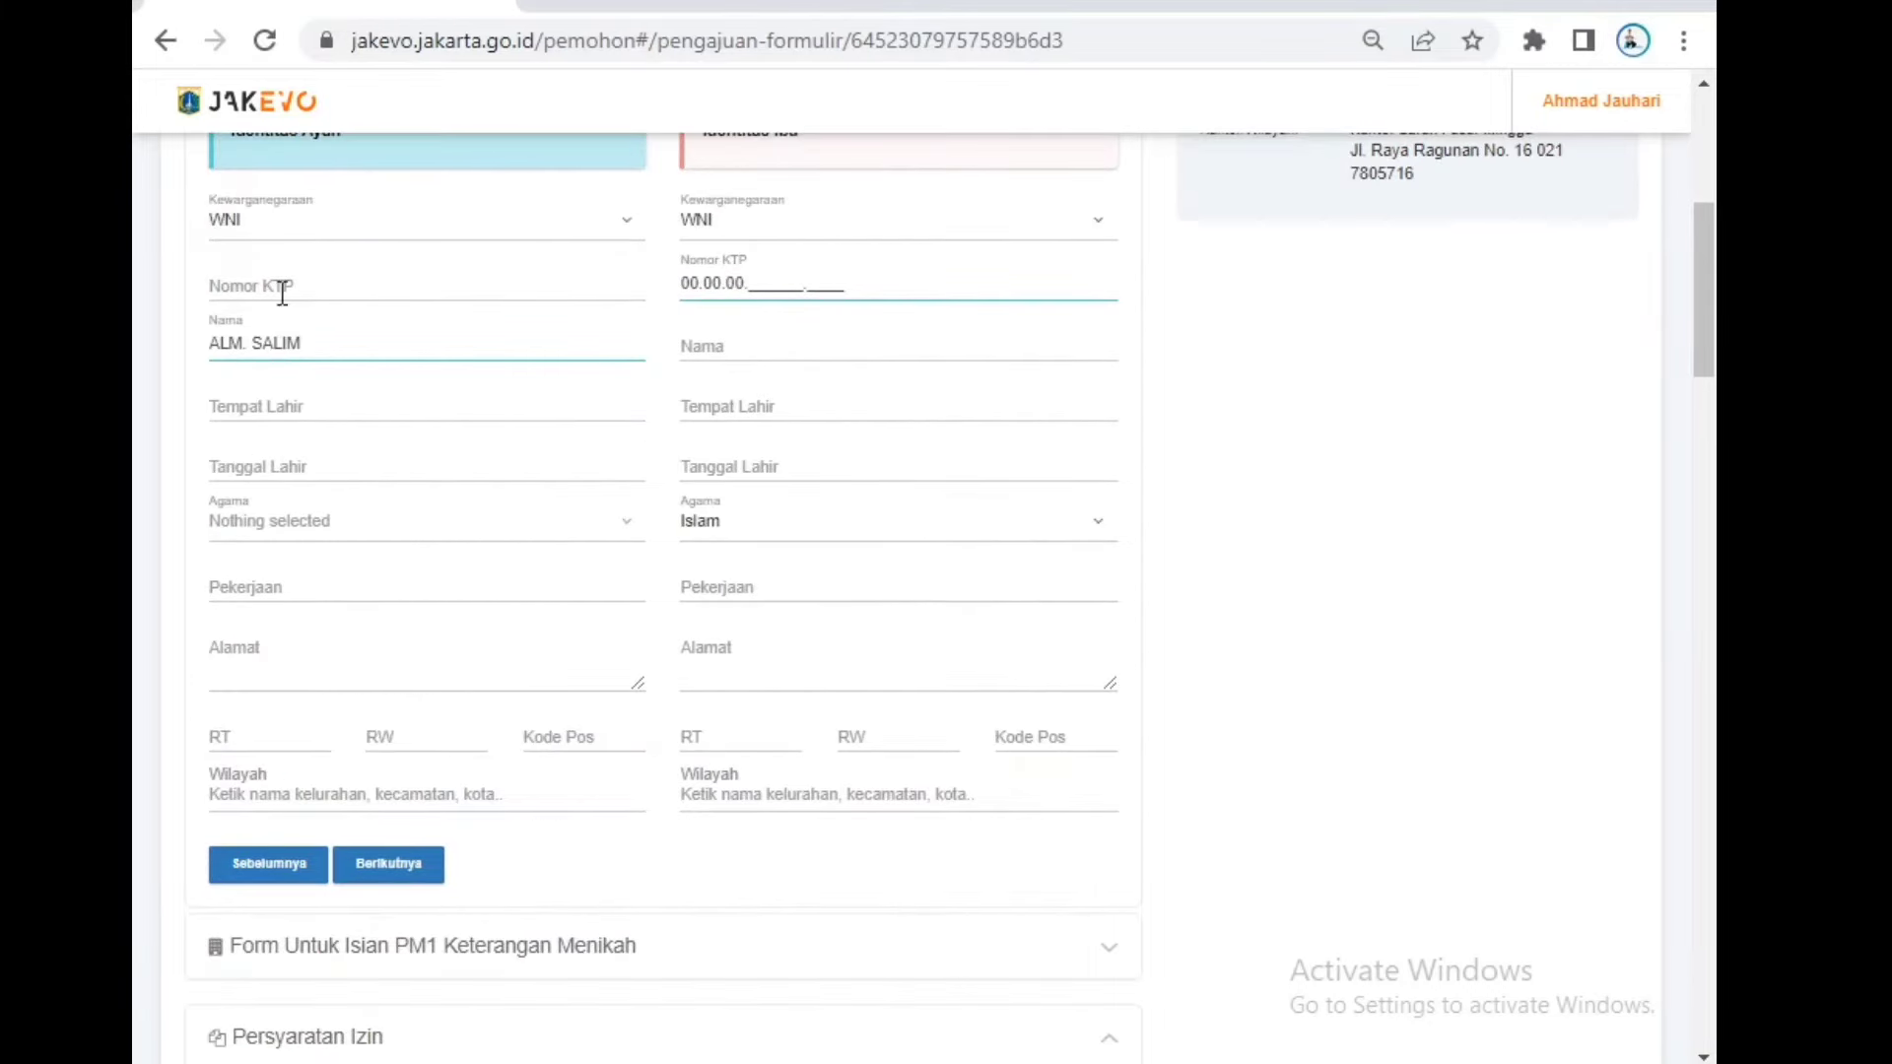
Step: Advance to the PM1 marriage-statement form and set the cover-letter date to 03/05/2023
{"action": "left_click", "coordinate": [388, 866]}
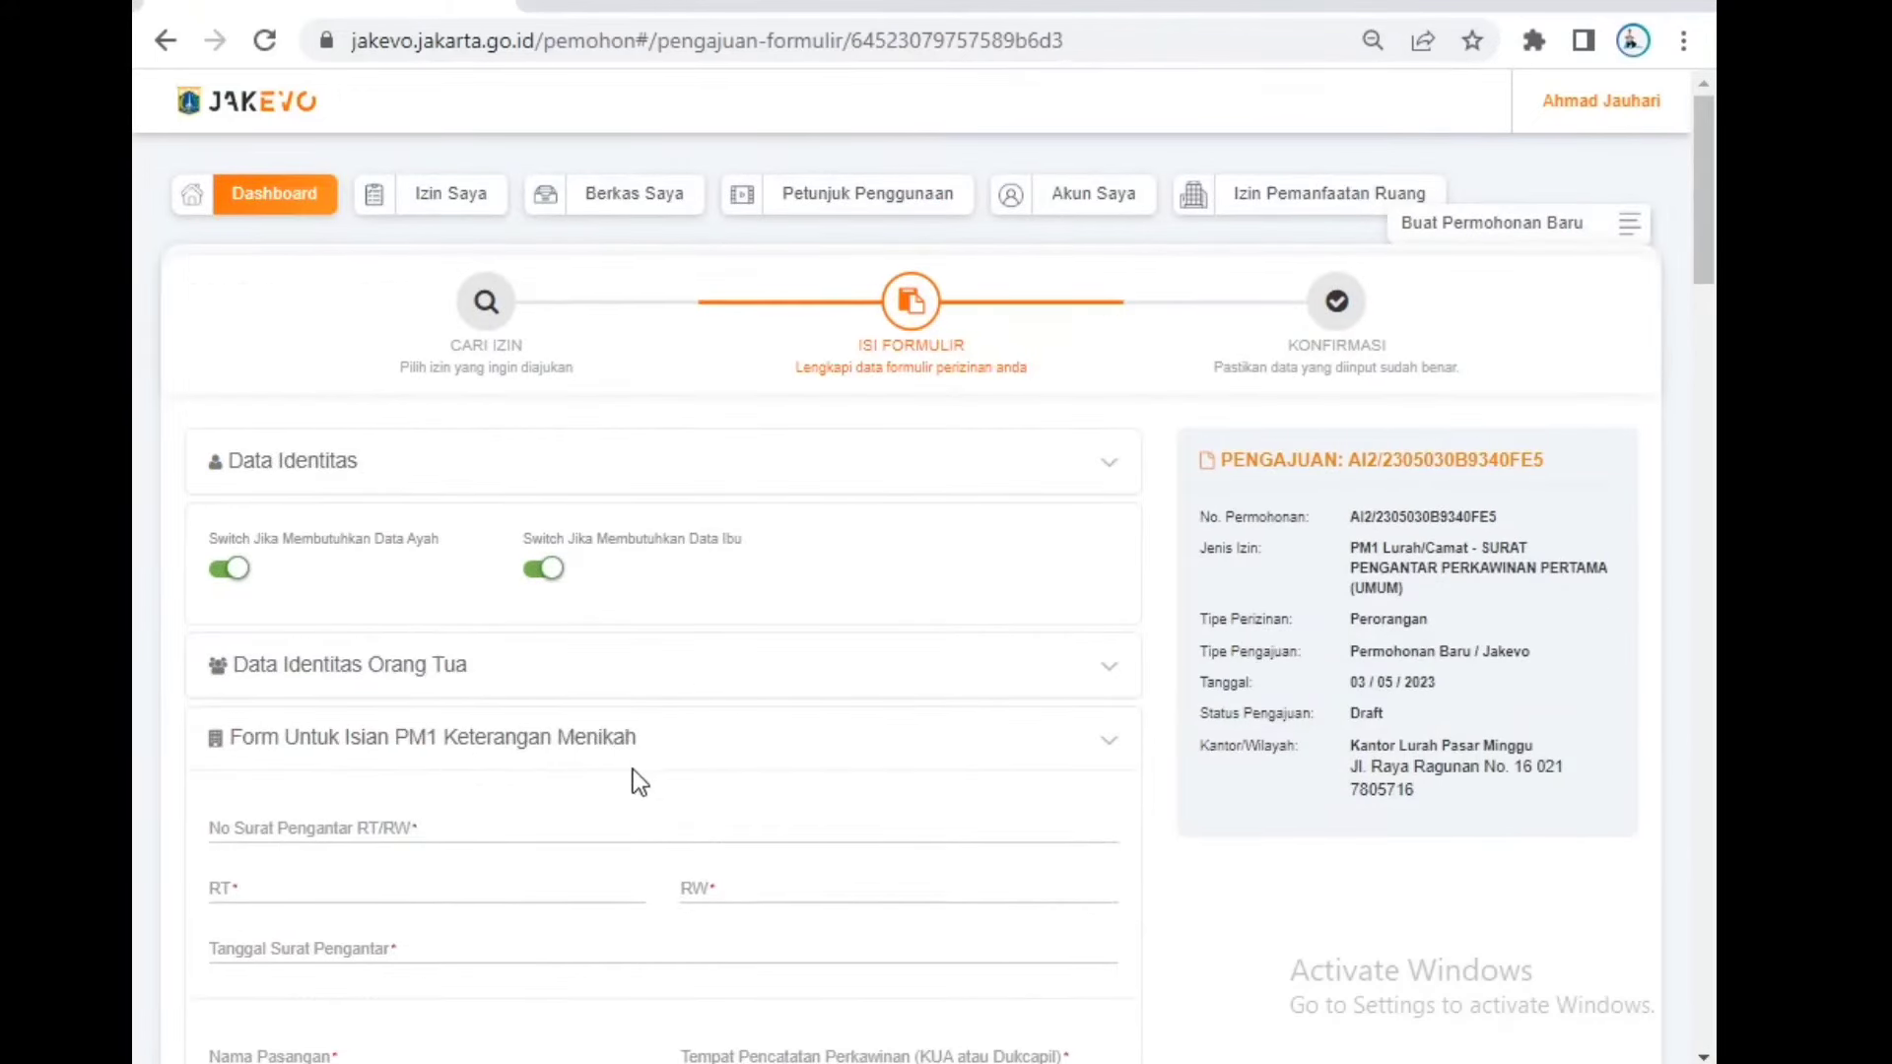
{"action": "left_click_drag", "start_coordinate": [675, 737], "coordinate": [577, 764]}
{"action": "scroll", "coordinate": [589, 759], "scroll_direction": "down", "scroll_amount": 2}
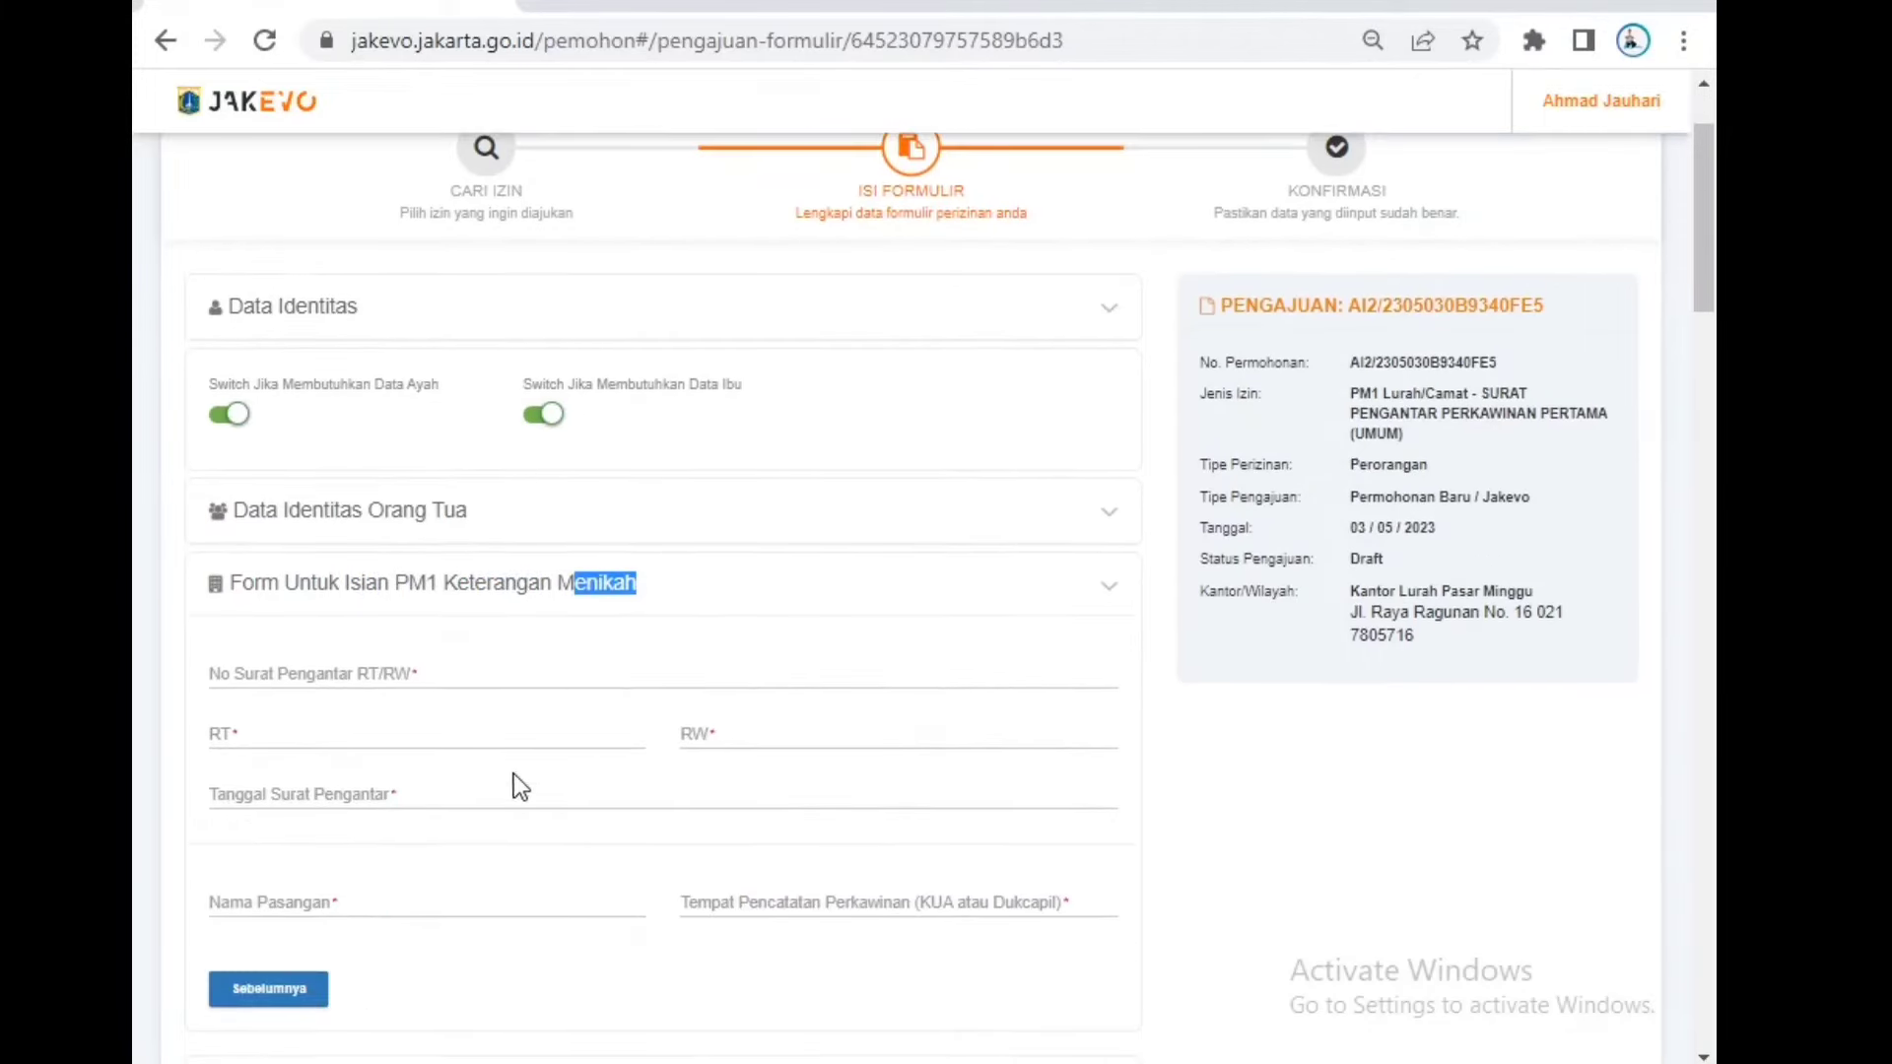
{"action": "left_click", "coordinate": [471, 672]}
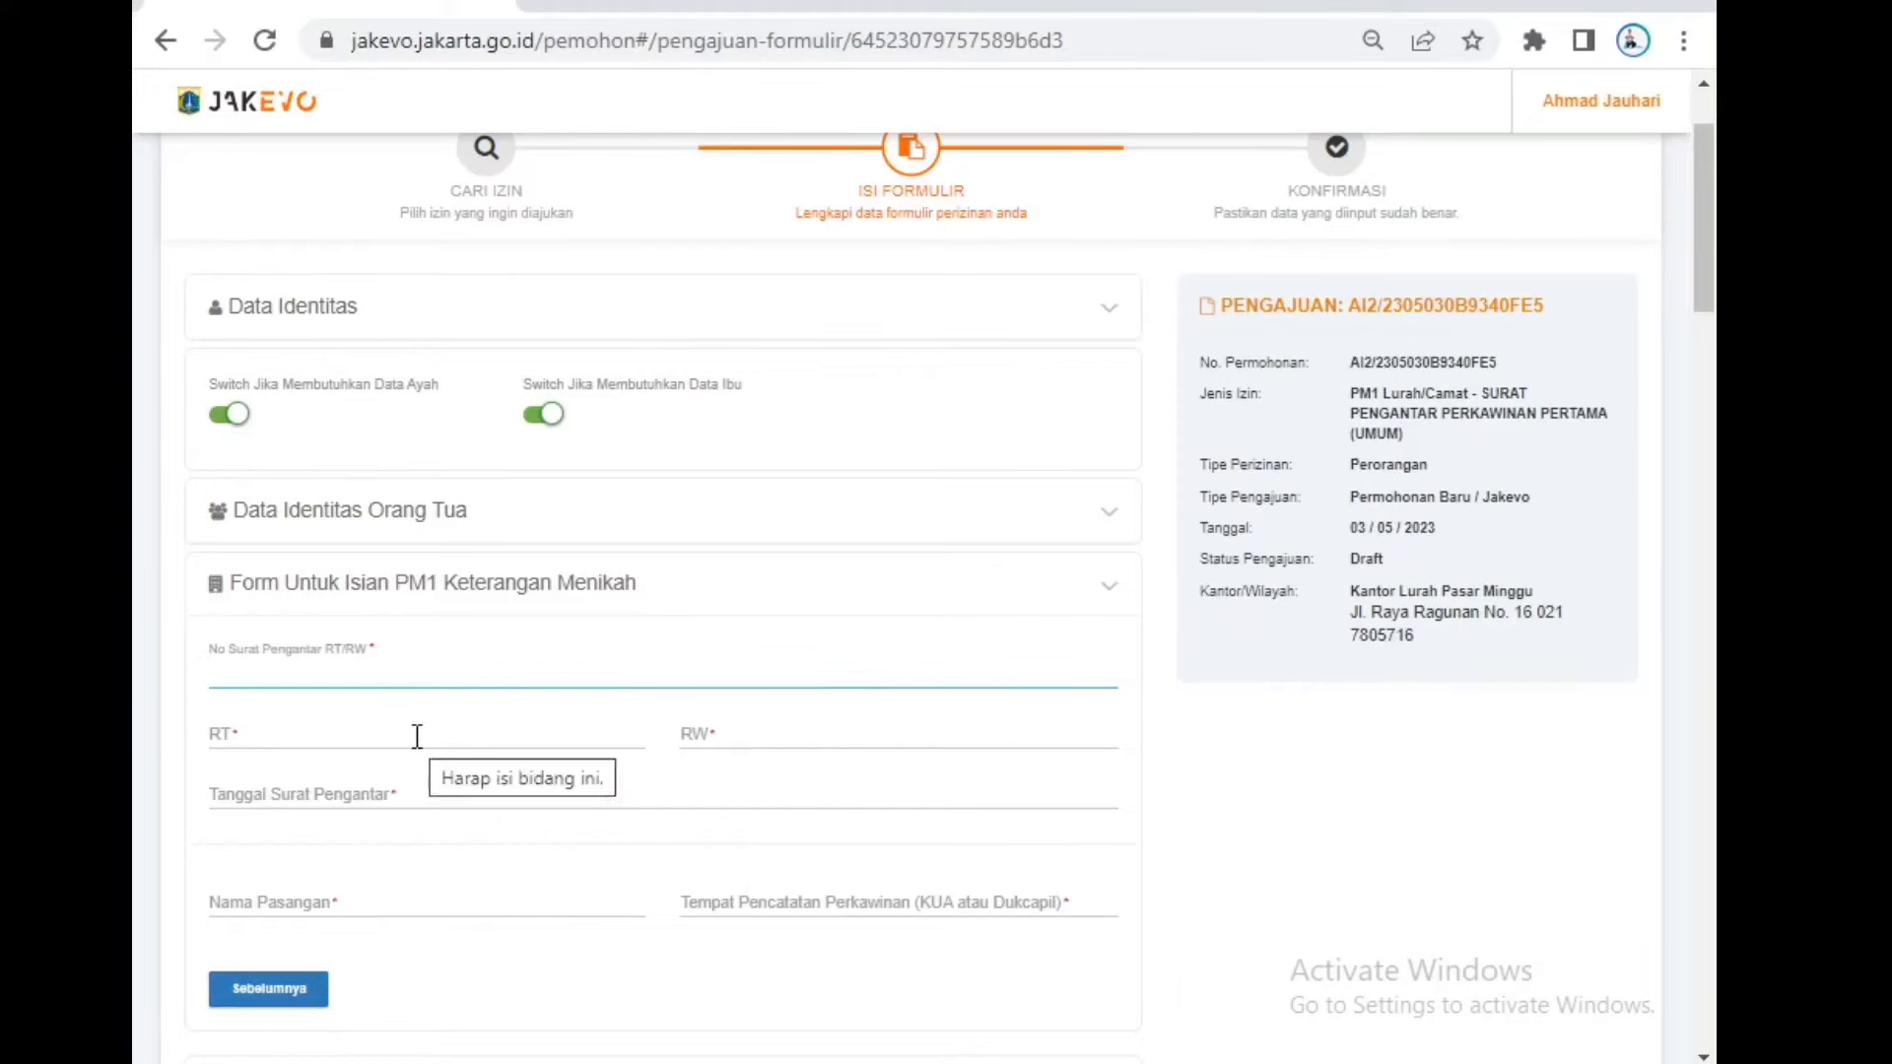
{"action": "left_click", "coordinate": [566, 722]}
{"action": "left_click", "coordinate": [762, 731]}
{"action": "left_click", "coordinate": [437, 780]}
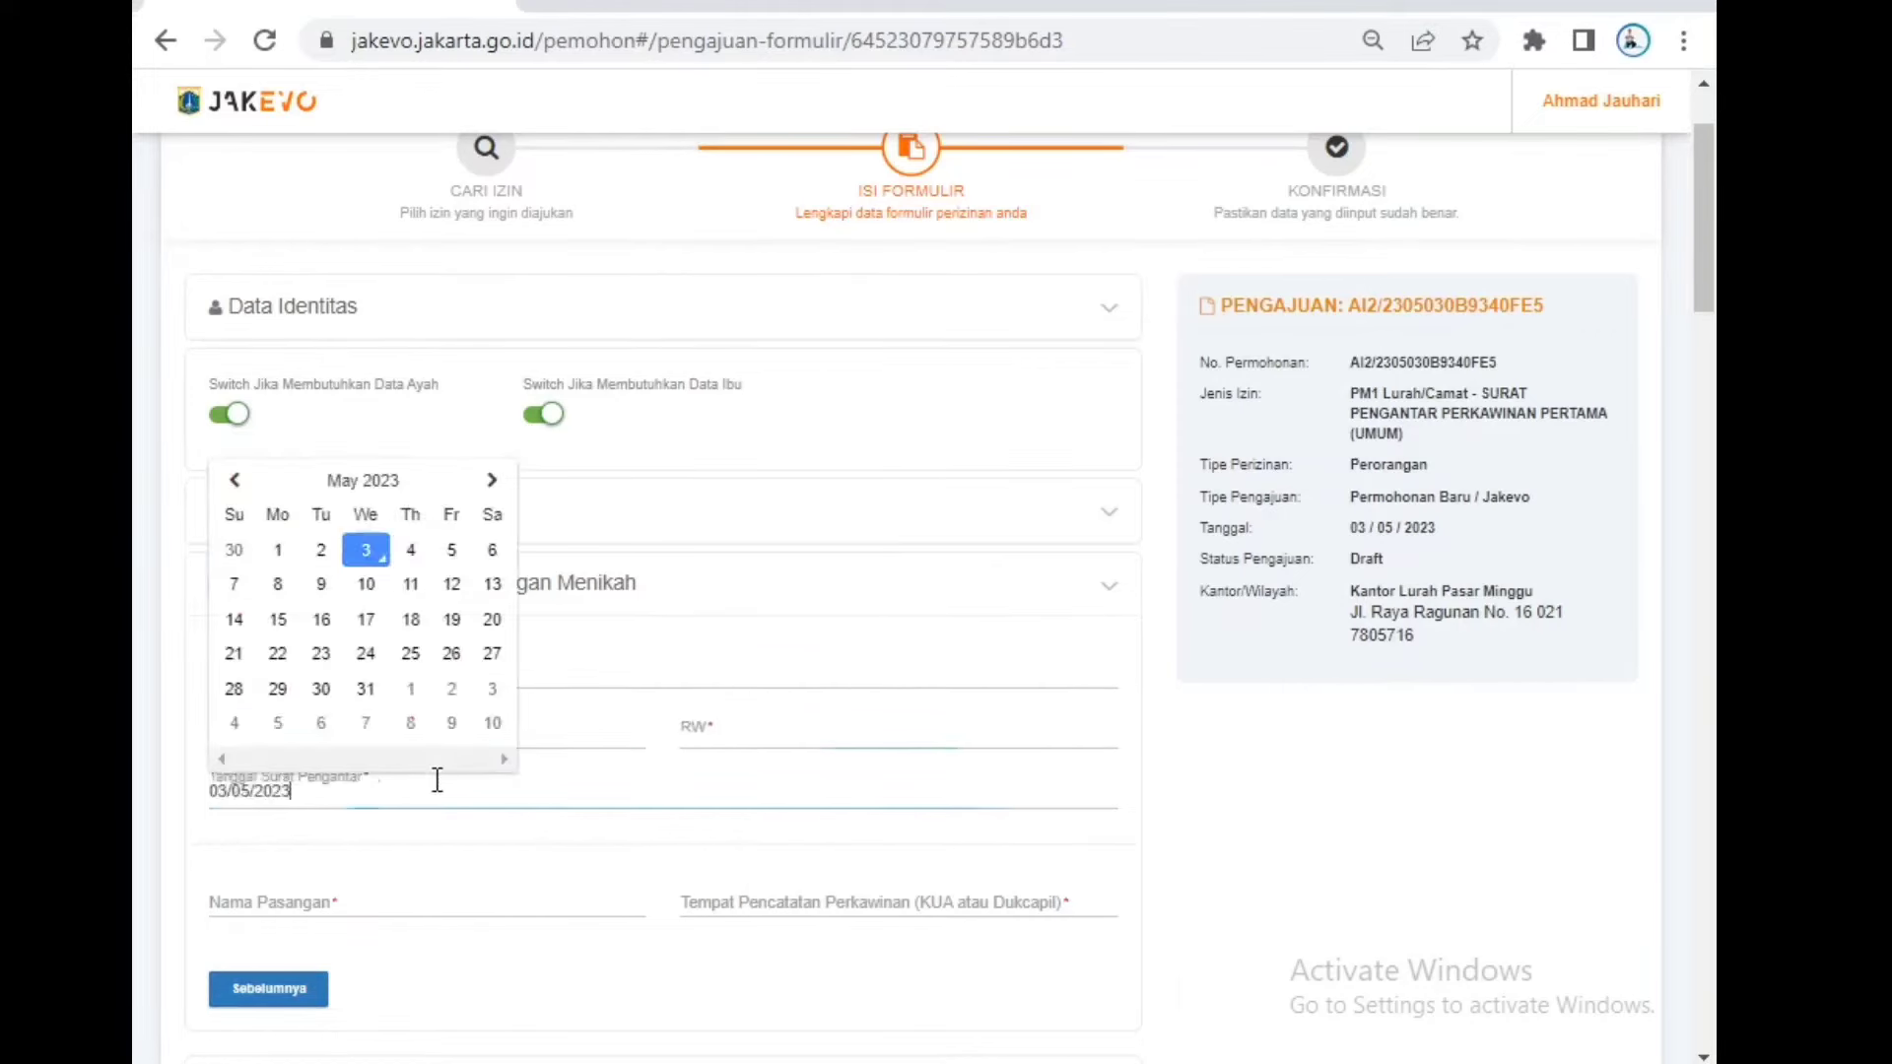
{"action": "left_click", "coordinate": [613, 840]}
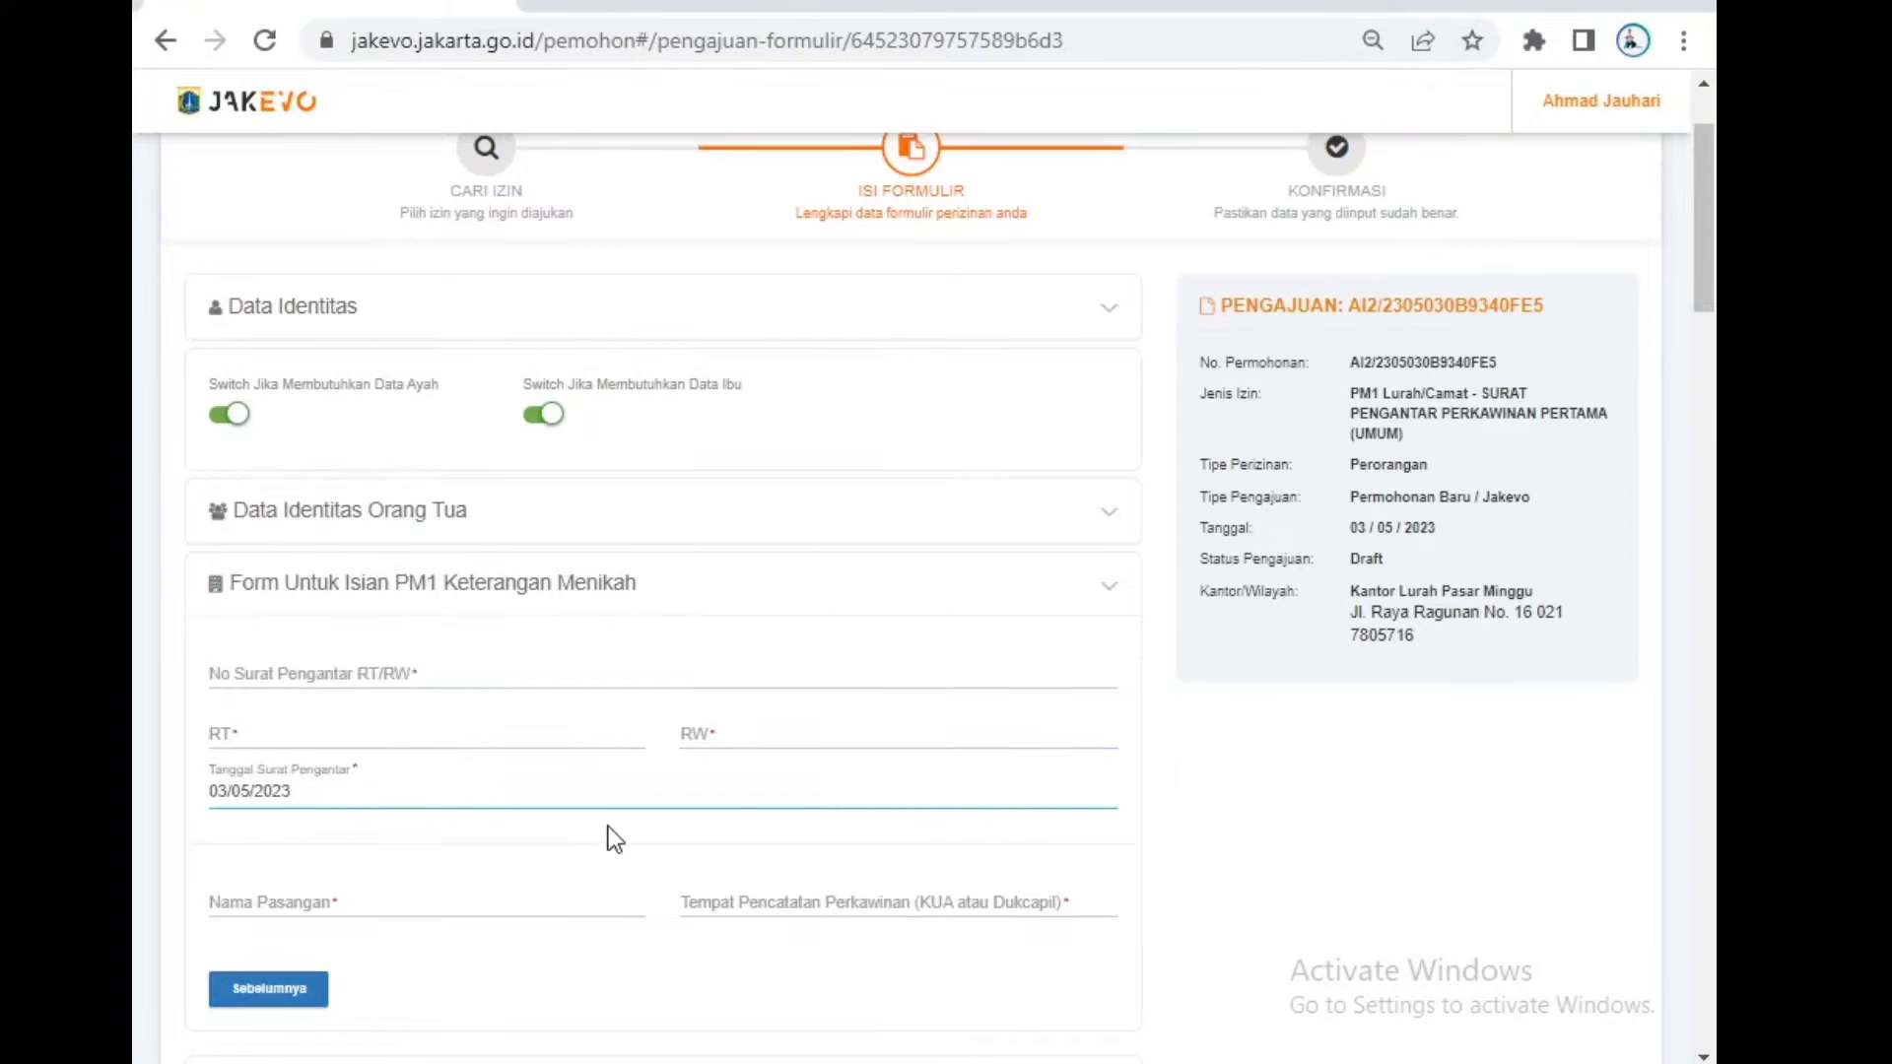
Step: Enter KUA KECAMATAN PASAR MINGGU as the marriage registration place
{"action": "left_click", "coordinate": [563, 897]}
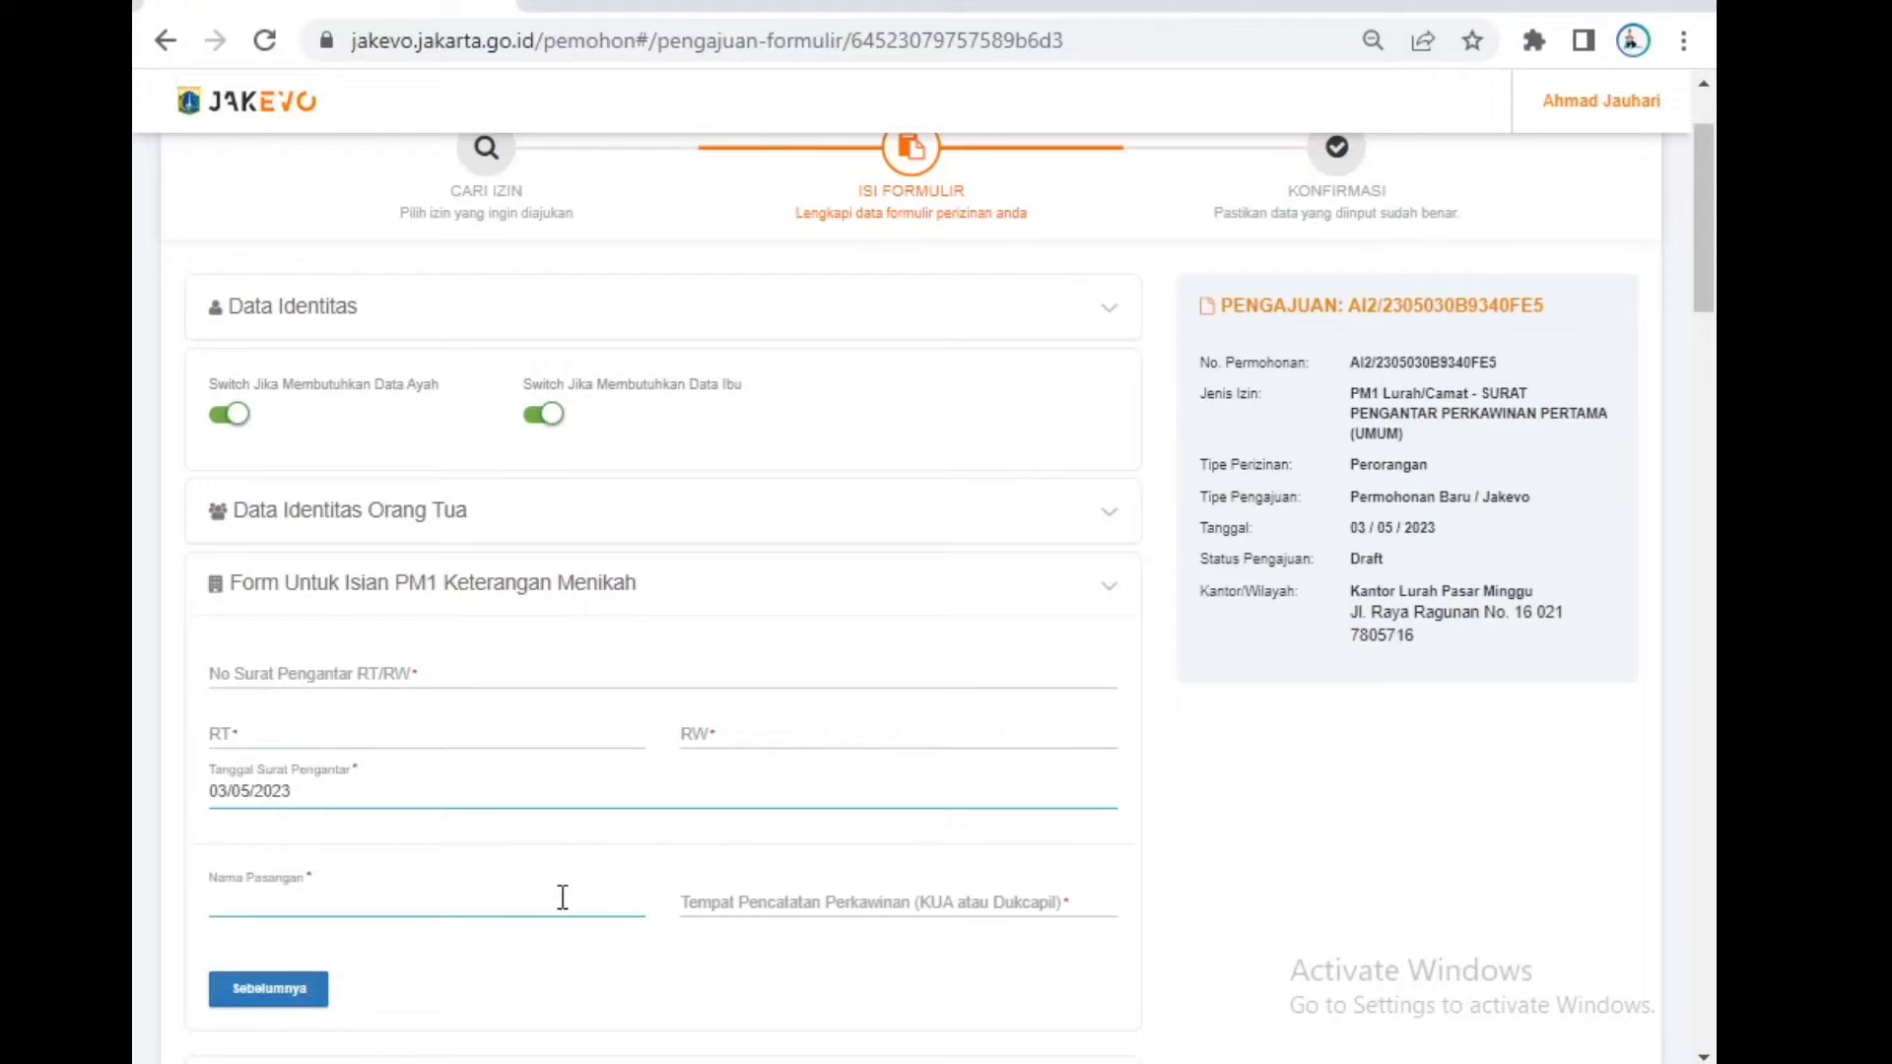
{"action": "left_click", "coordinate": [839, 900]}
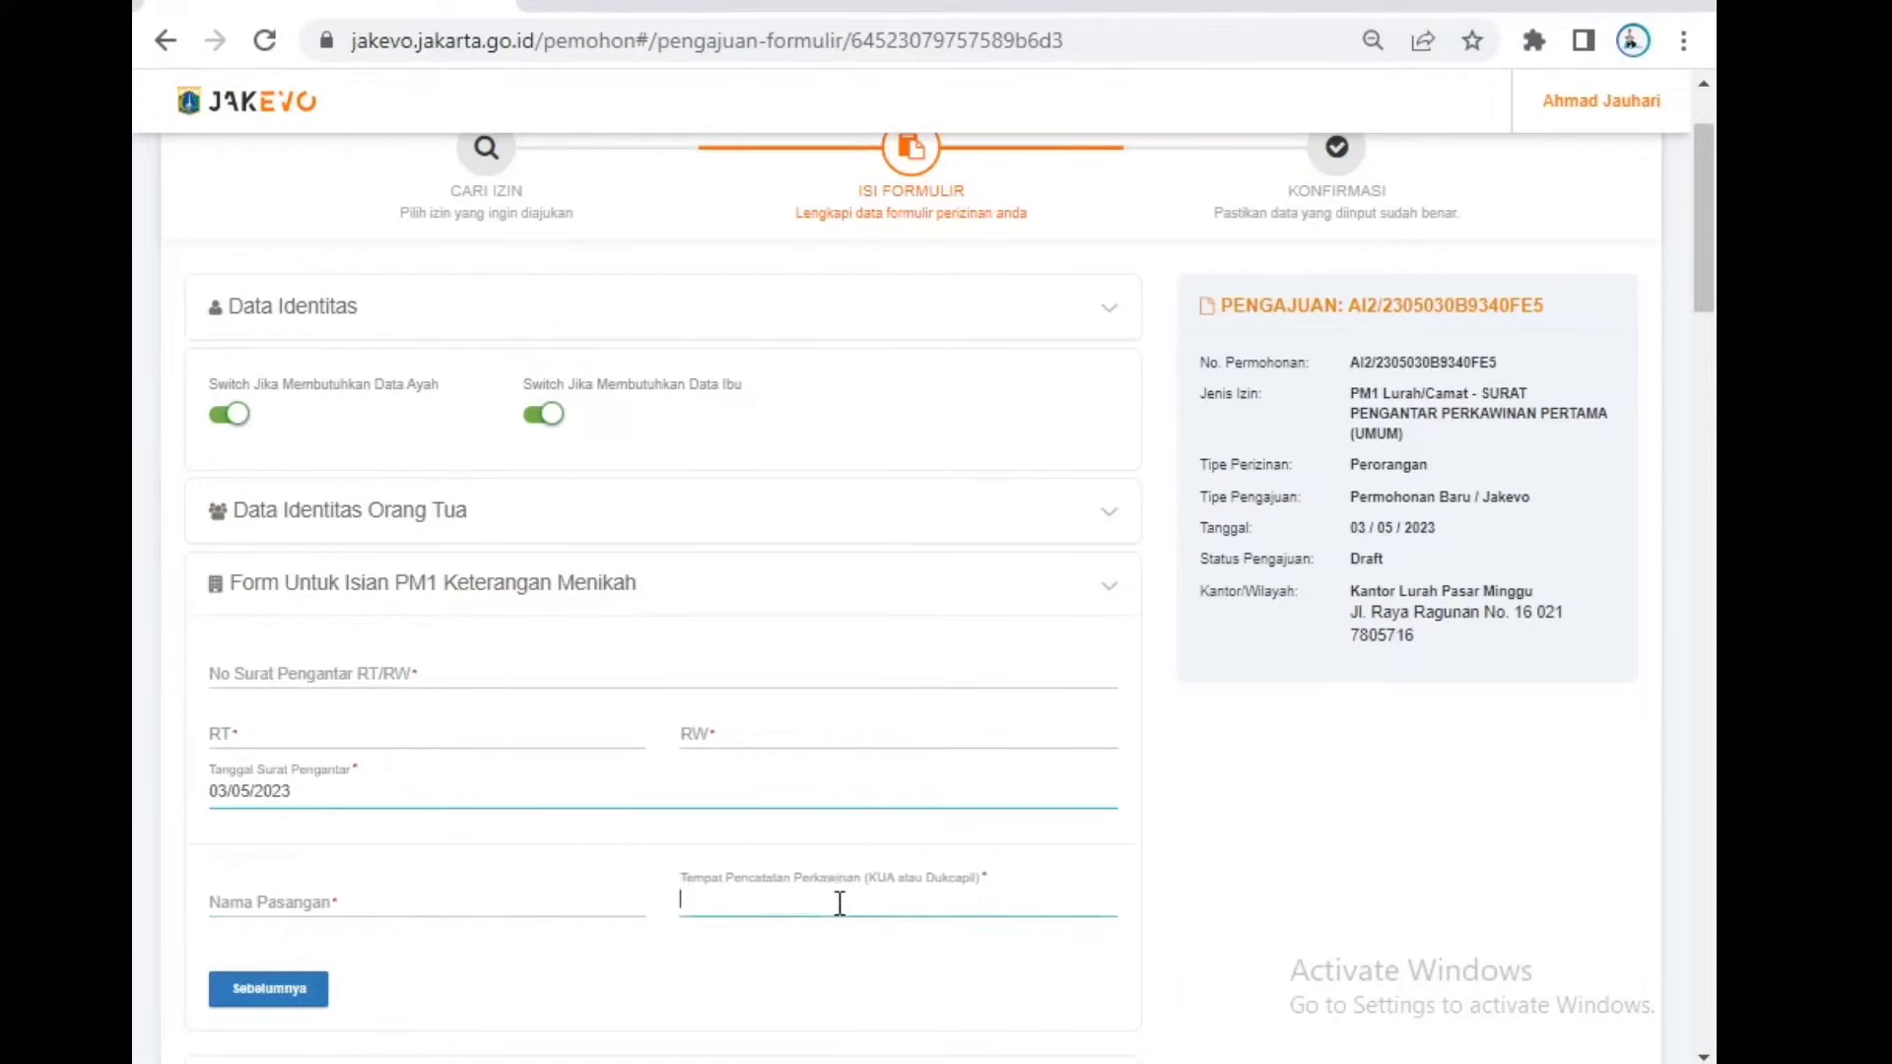
{"action": "left_click", "coordinate": [822, 961]}
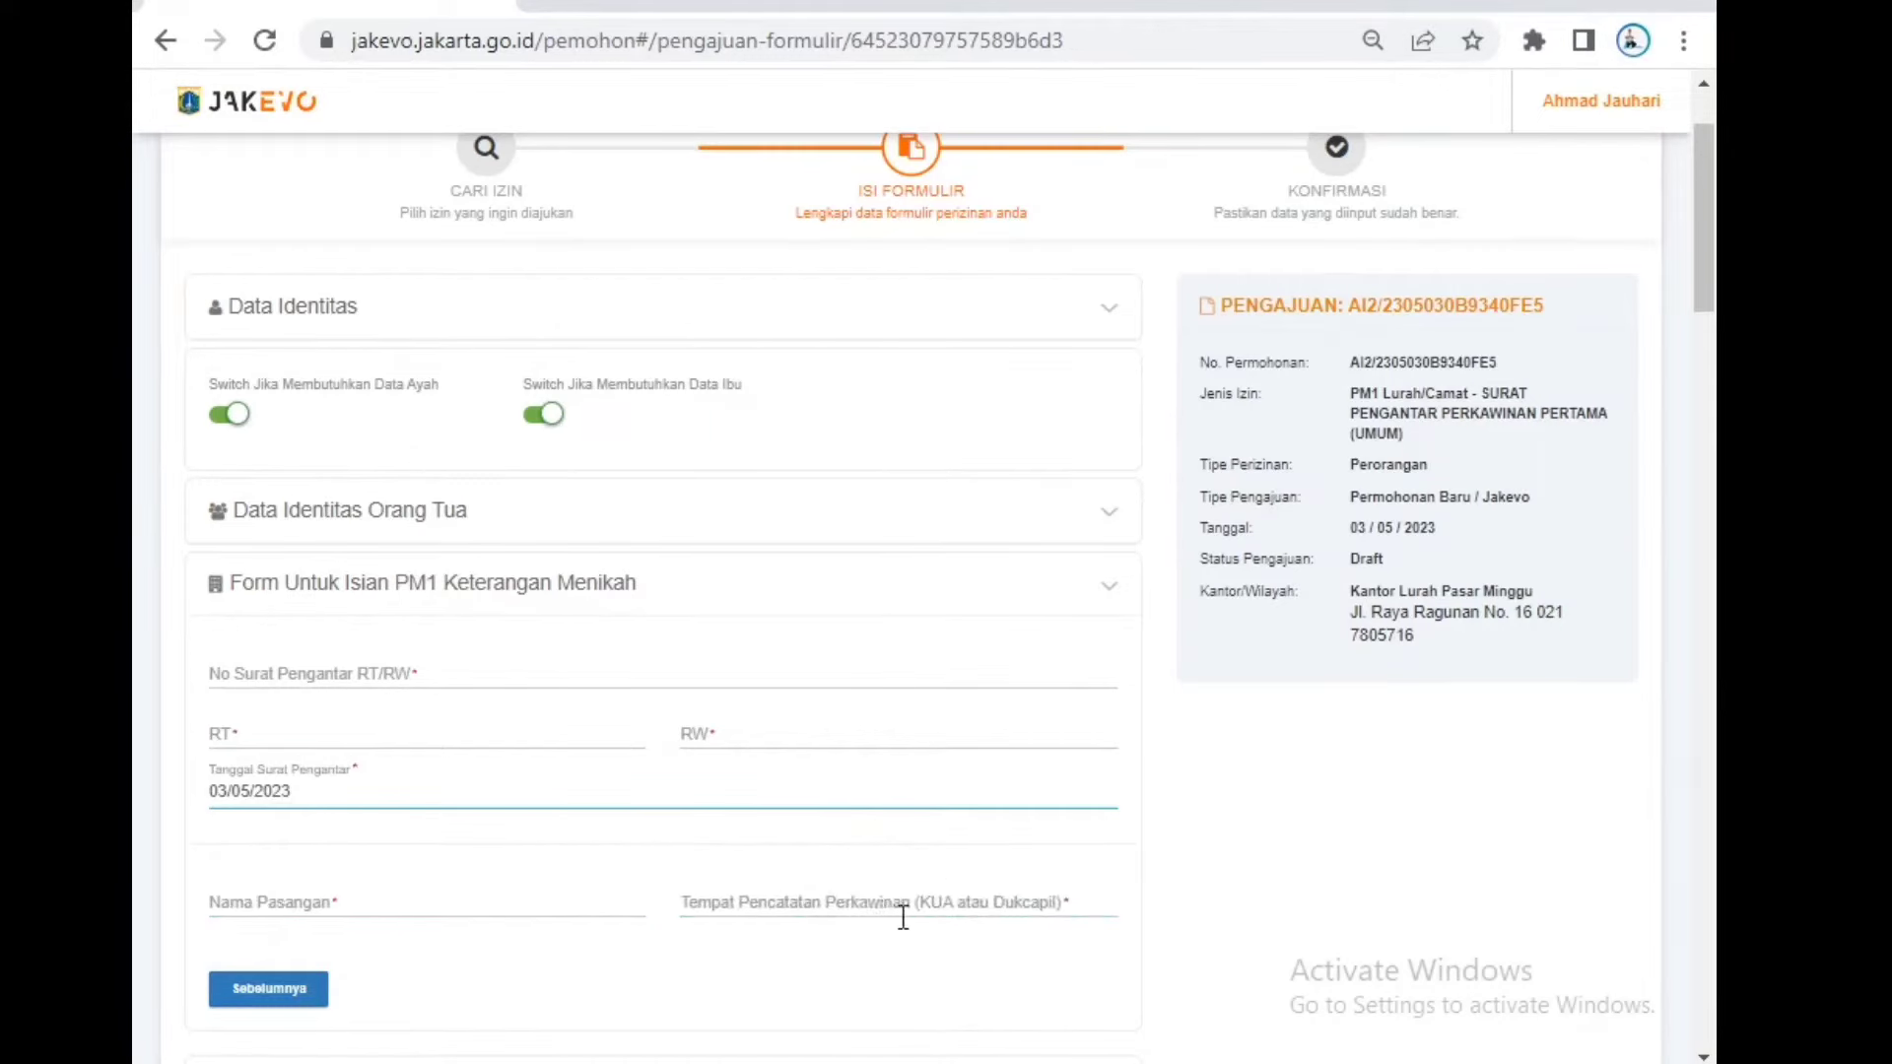
{"action": "left_click", "coordinate": [999, 915]}
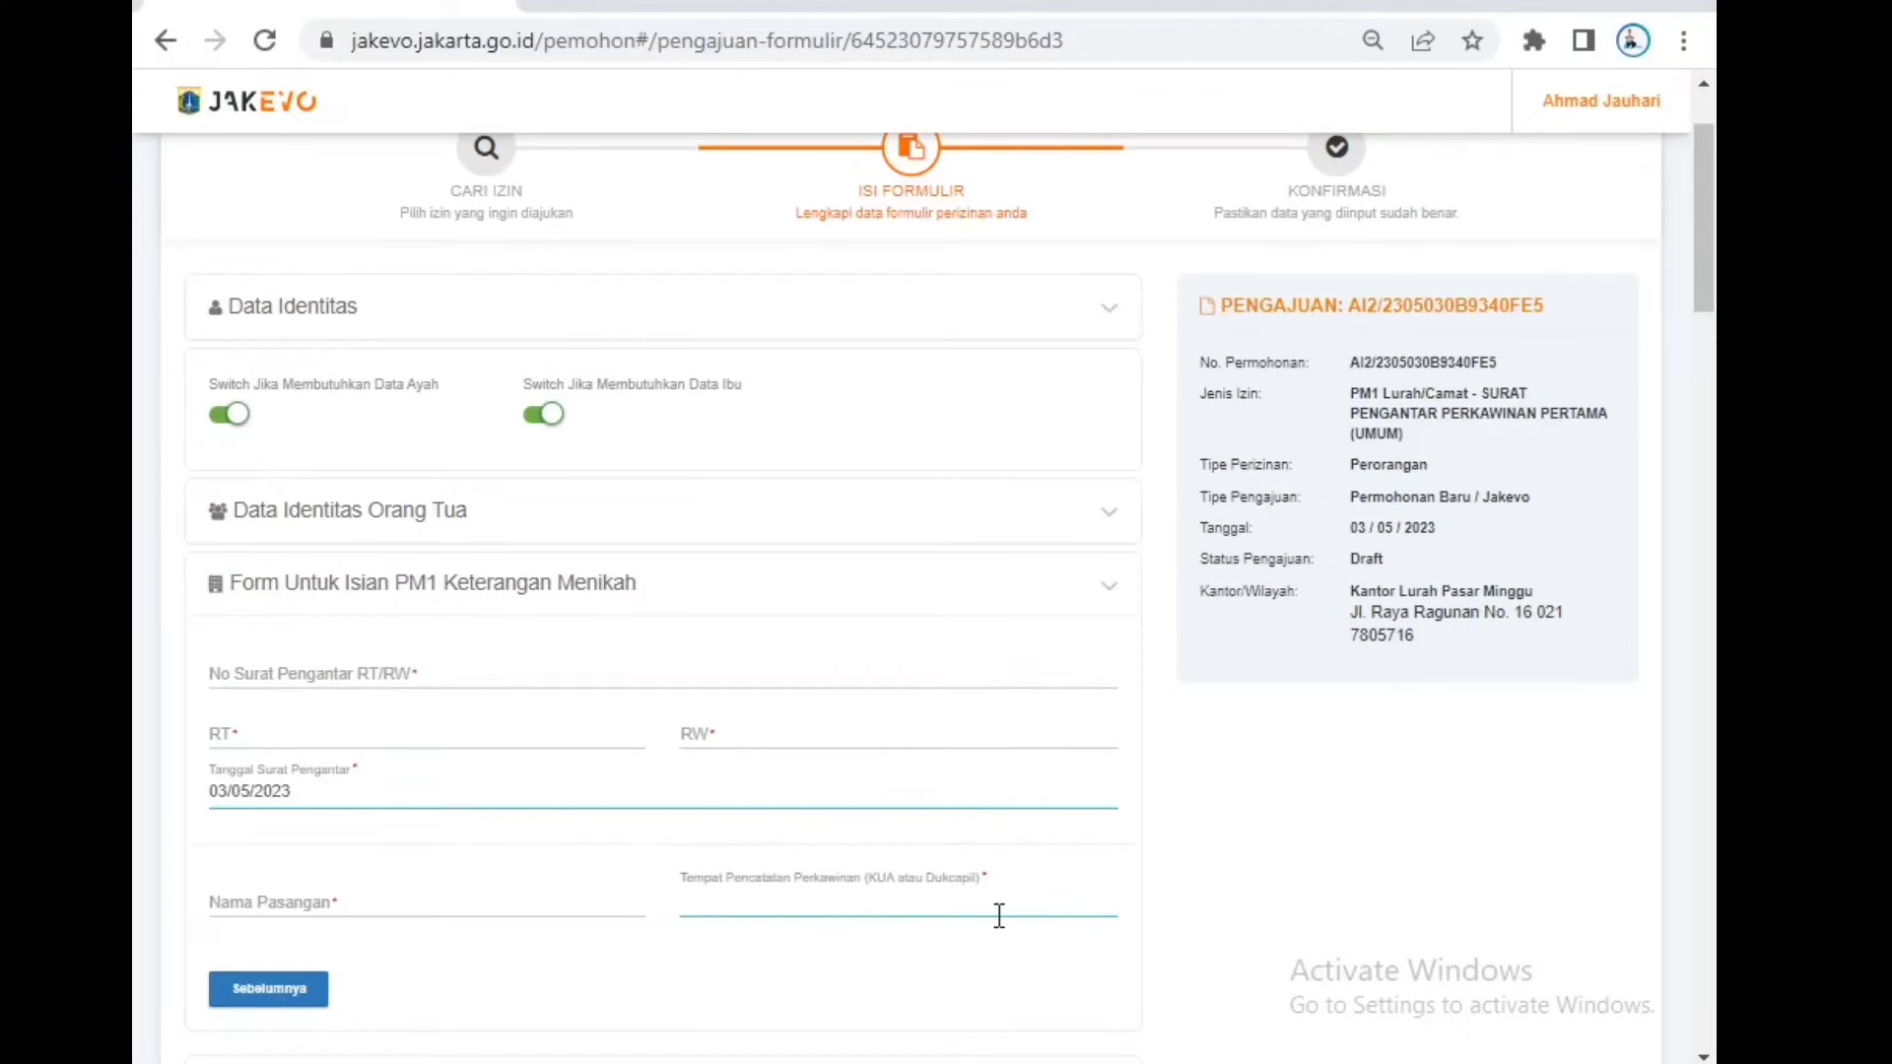
{"action": "type", "text": "KUA KECAMATAN PASA"}
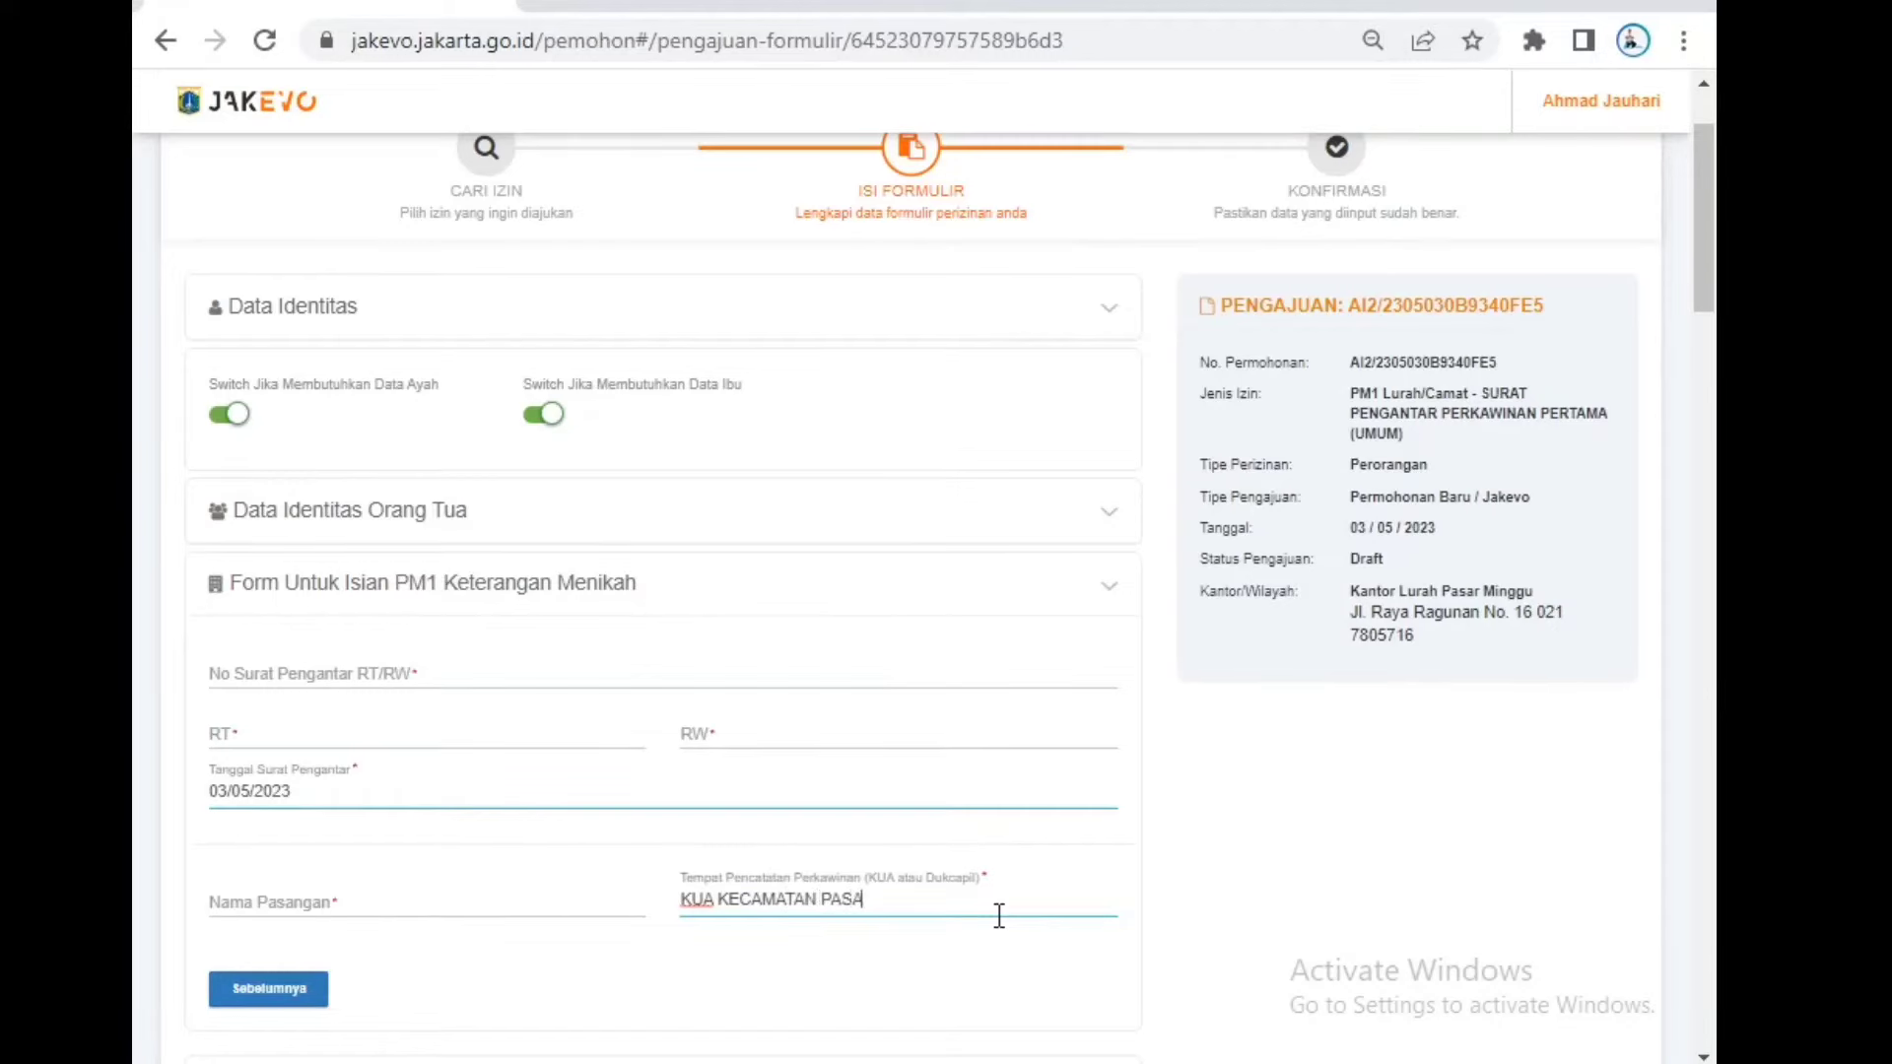
{"action": "type", "text": "R MINGGU"}
{"action": "left_click", "coordinate": [964, 965]}
{"action": "left_click_drag", "start_coordinate": [992, 892], "coordinate": [884, 879]}
{"action": "scroll", "coordinate": [837, 875], "scroll_direction": "down", "scroll_amount": 5}
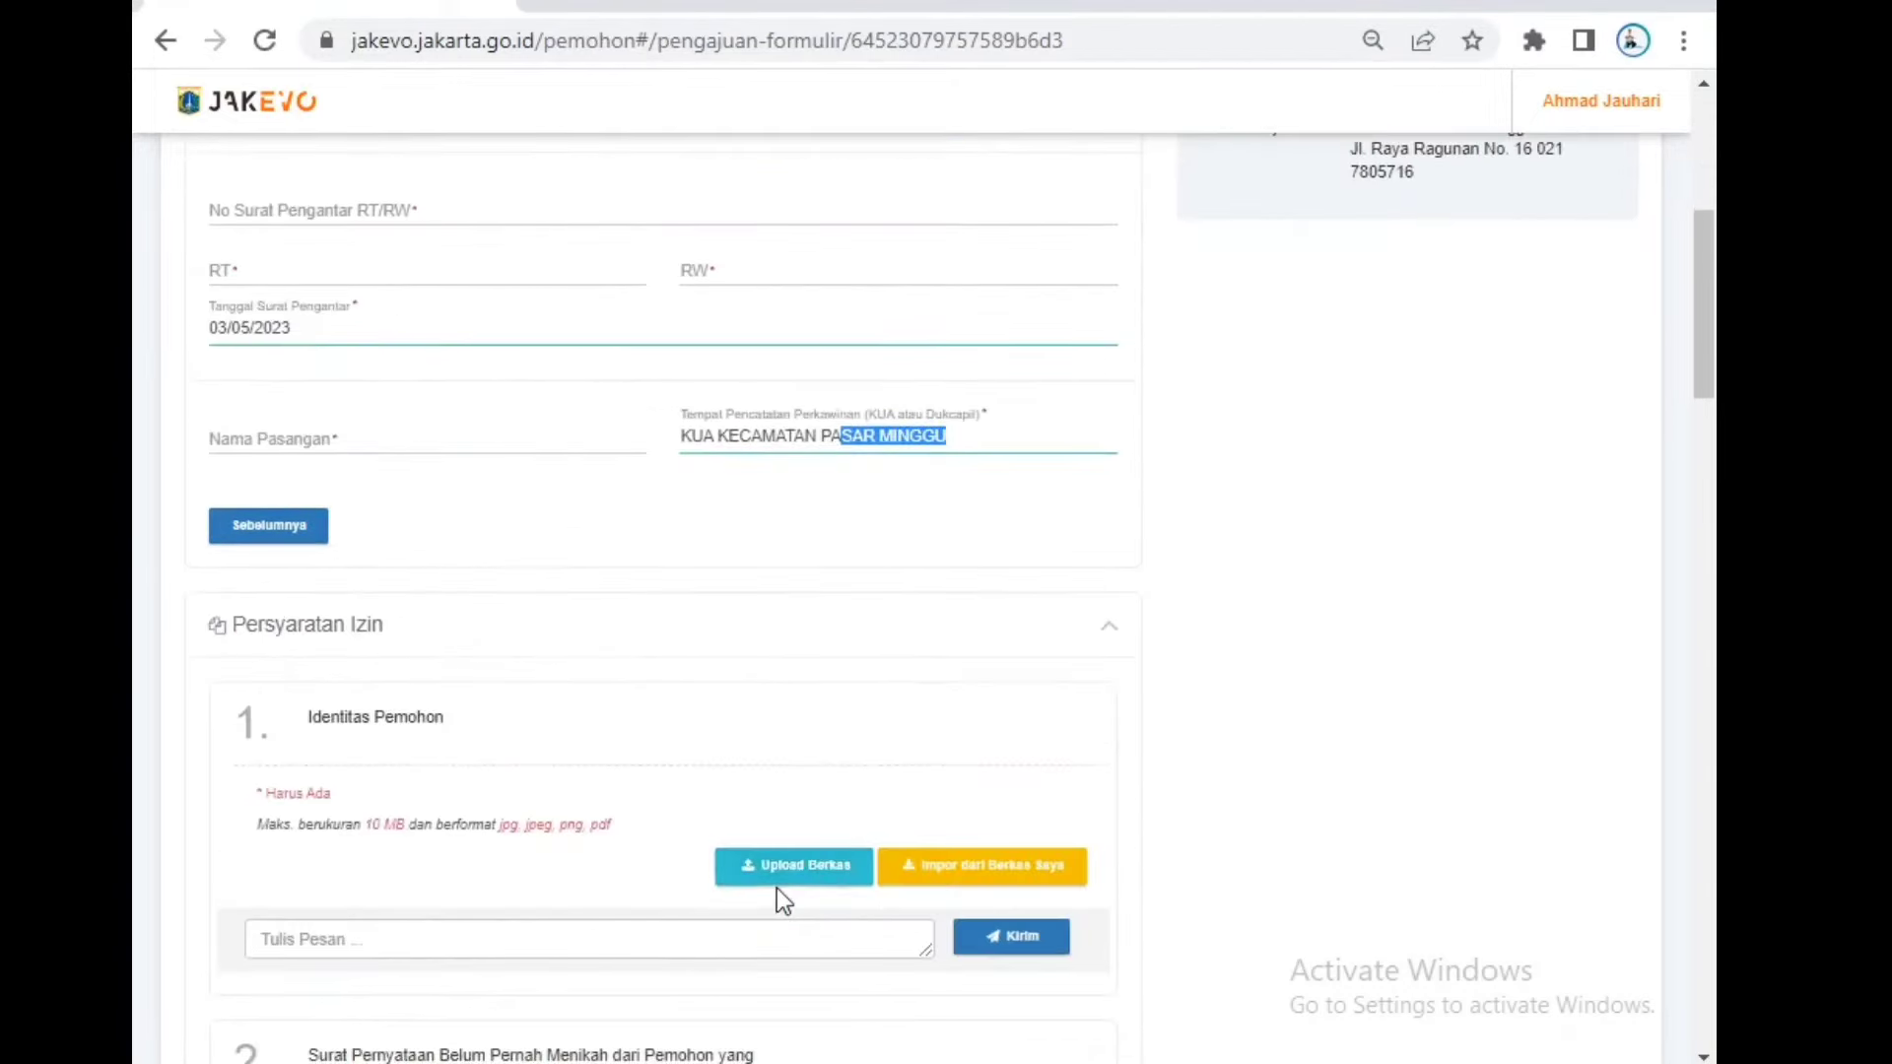
{"action": "scroll", "coordinate": [668, 761], "scroll_direction": "up", "scroll_amount": 7}
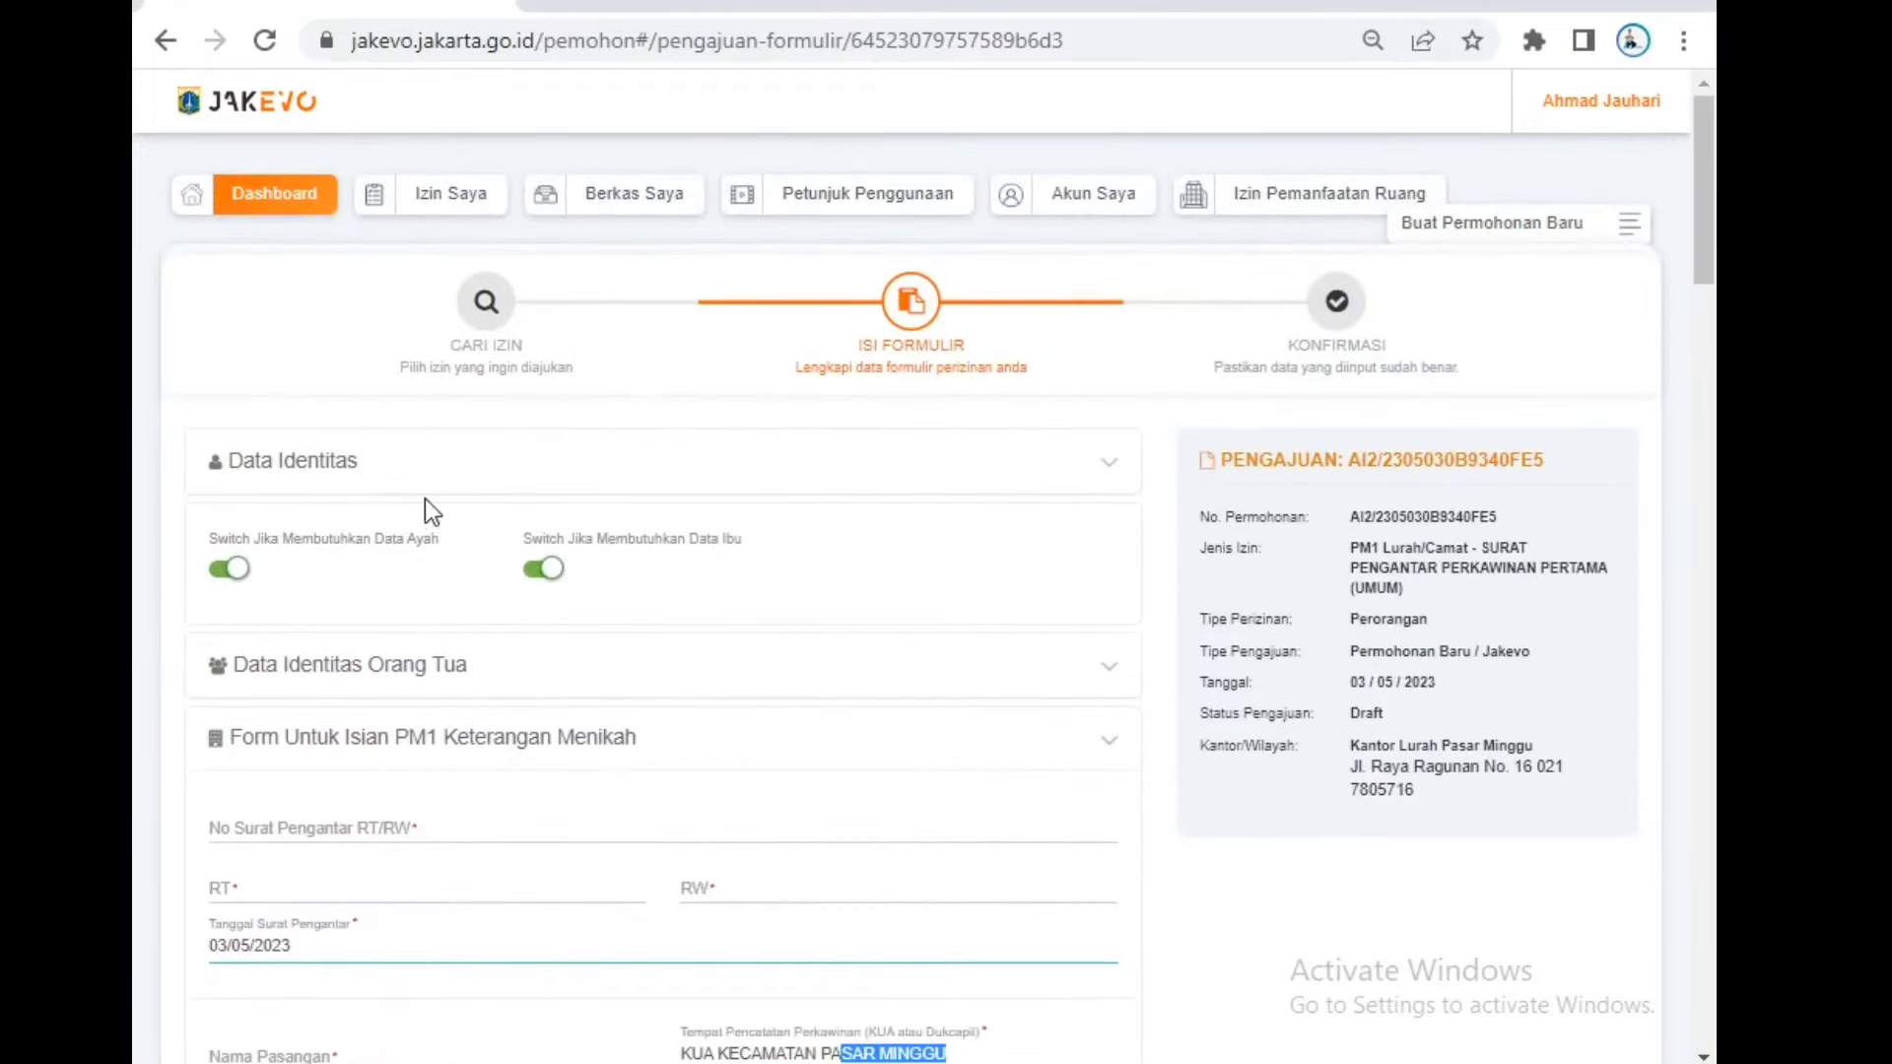
{"action": "scroll", "coordinate": [424, 498], "scroll_direction": "down", "scroll_amount": 6}
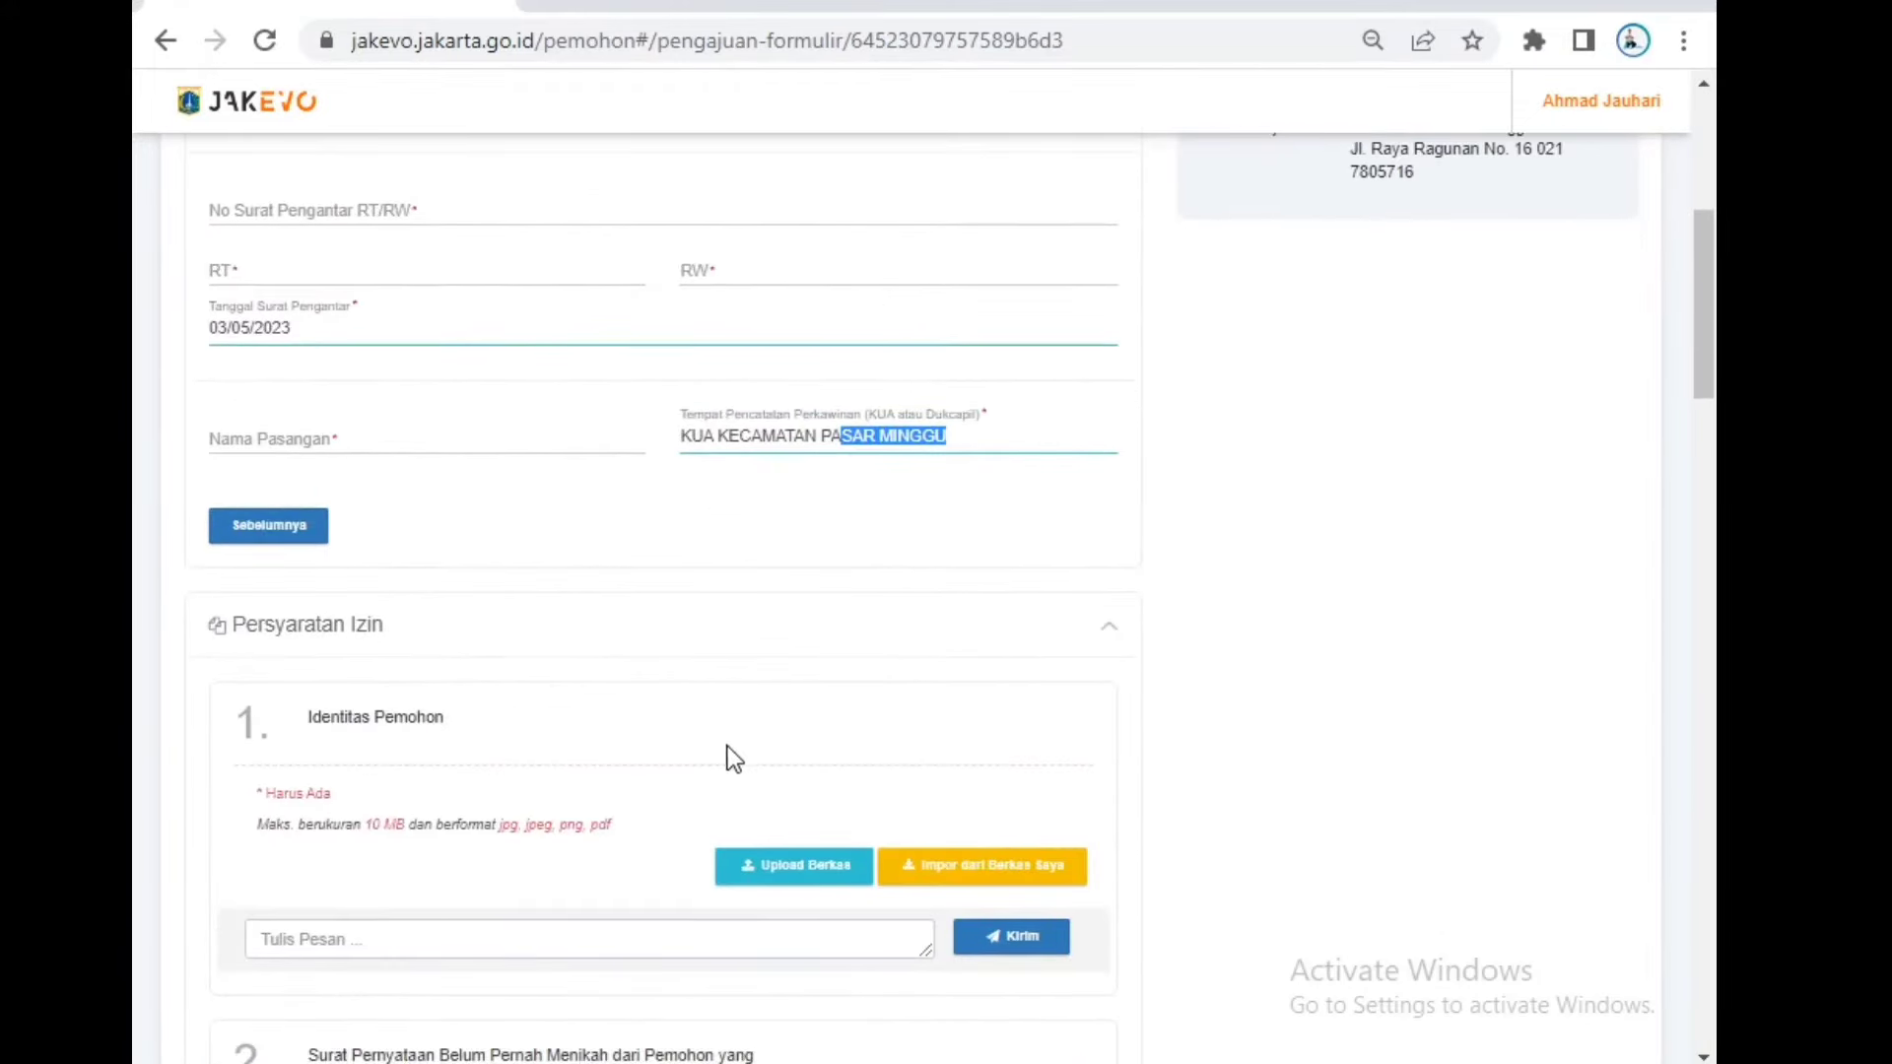
{"action": "scroll", "coordinate": [558, 751], "scroll_direction": "down", "scroll_amount": 2}
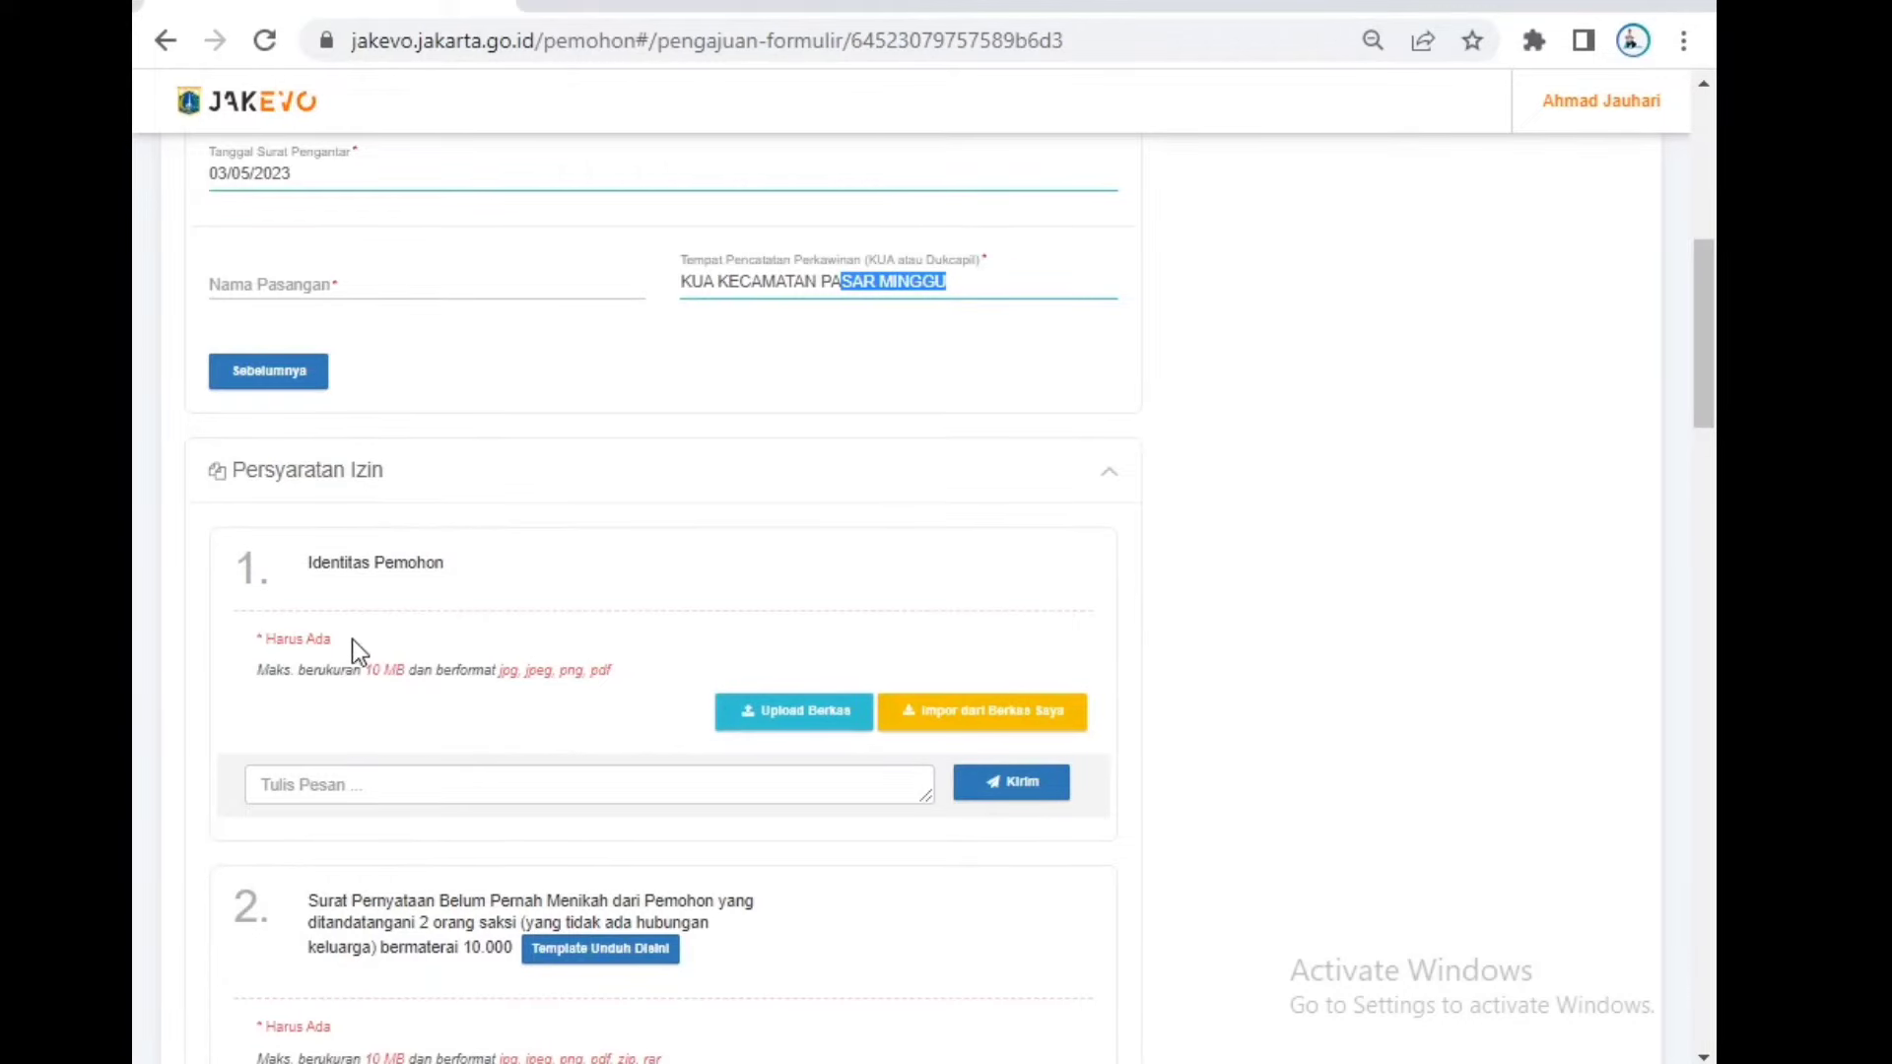
{"action": "left_click_drag", "start_coordinate": [352, 638], "coordinate": [229, 639]}
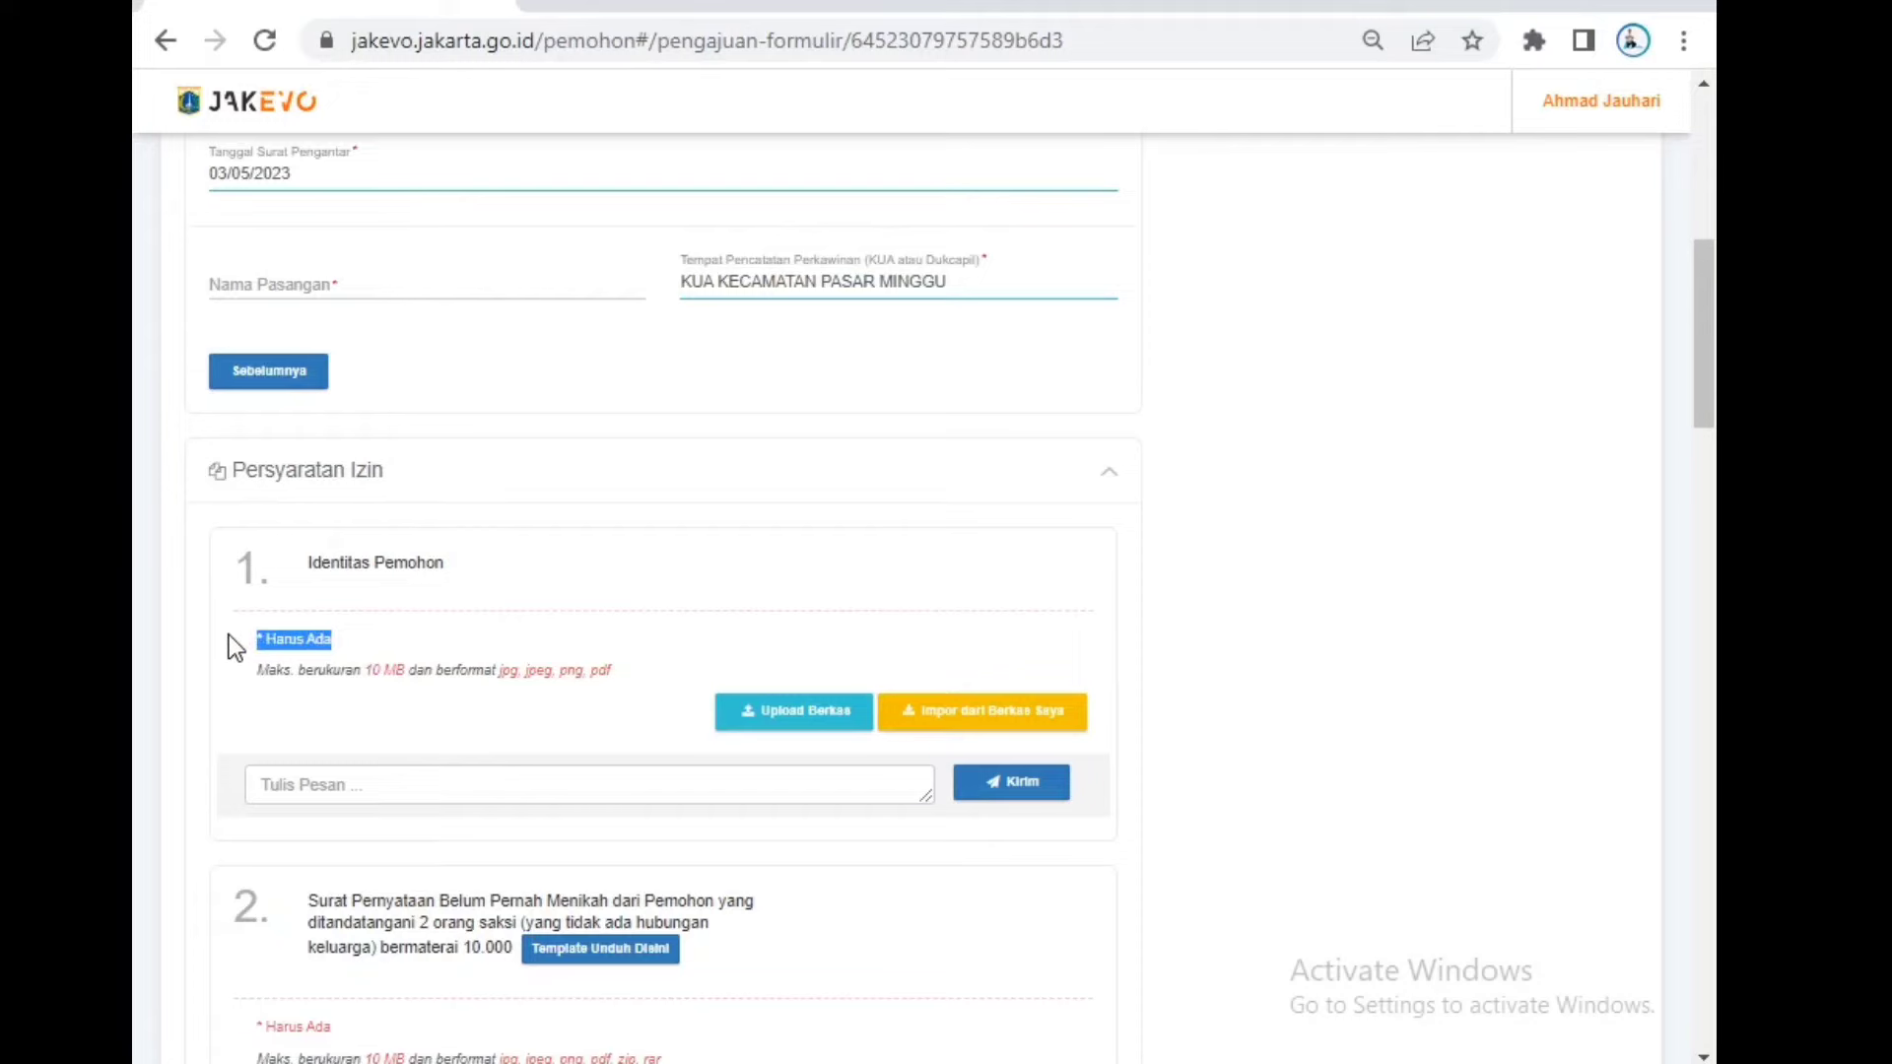
{"action": "left_click", "coordinate": [388, 703]}
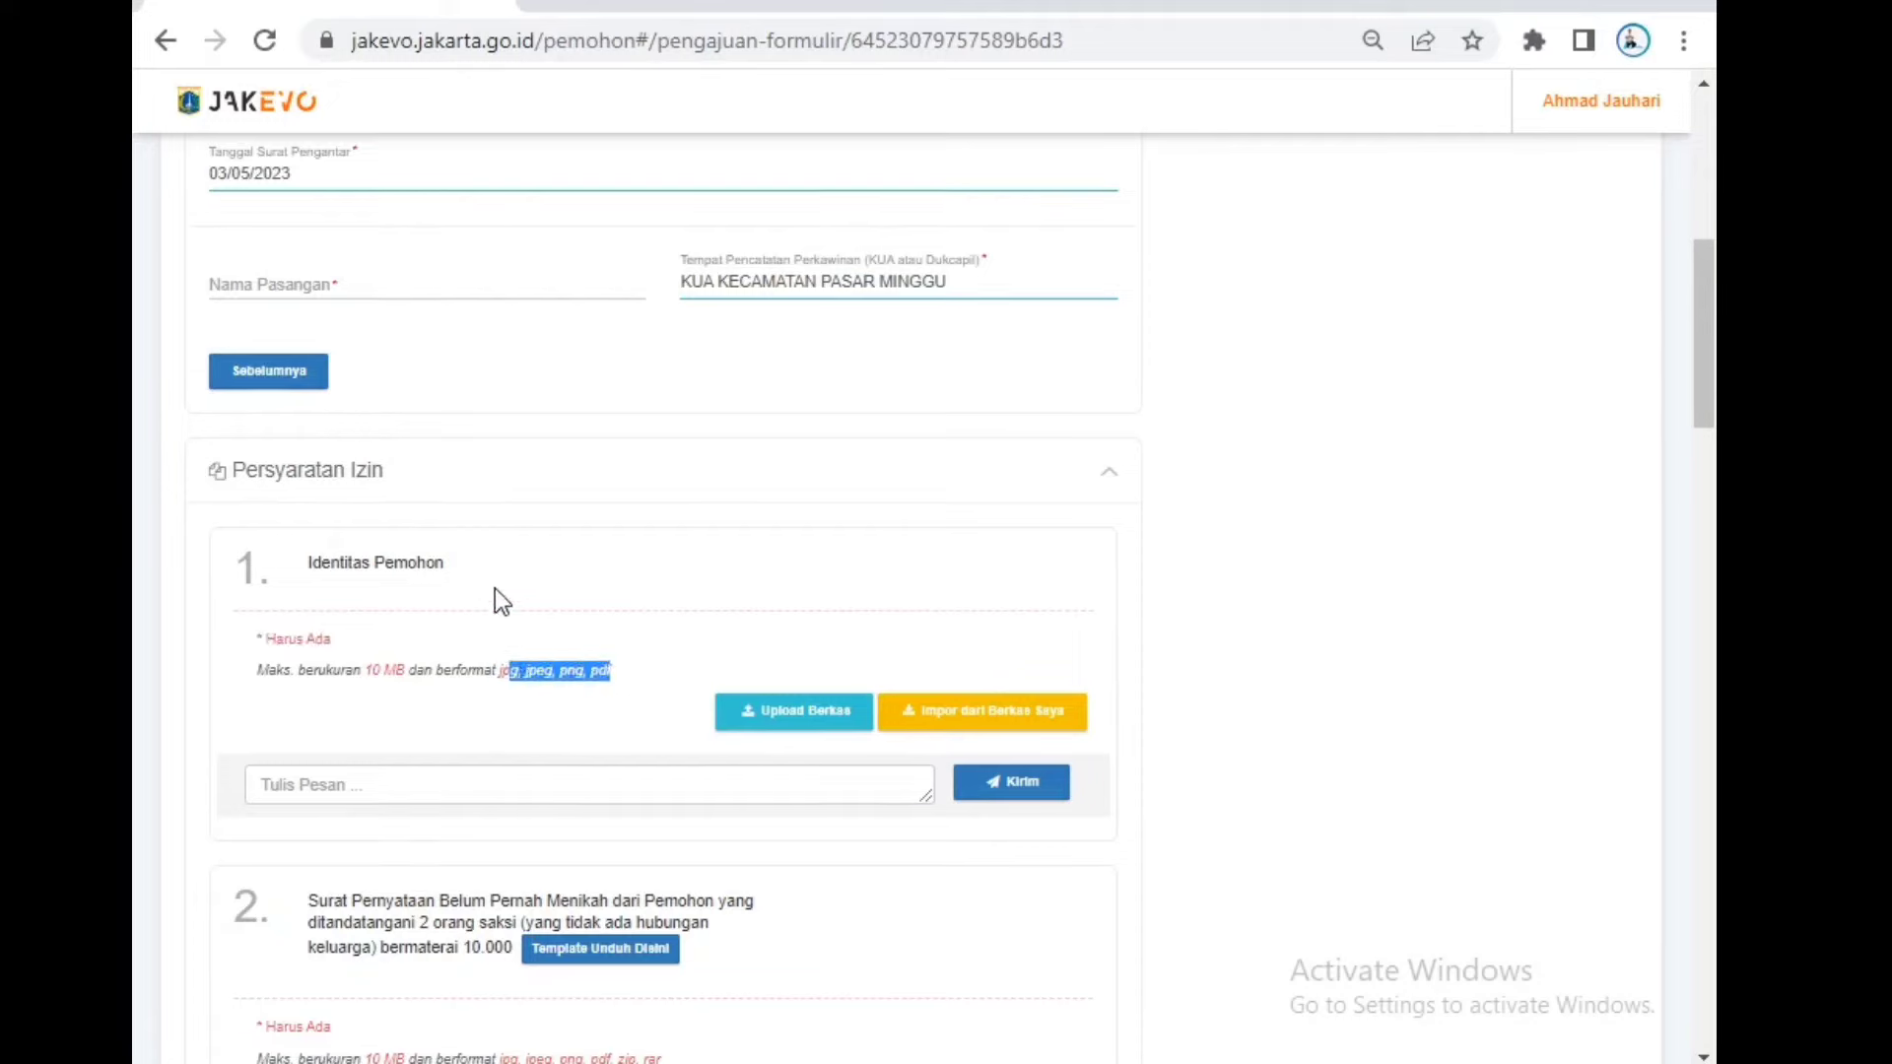
{"action": "left_click_drag", "start_coordinate": [495, 588], "coordinate": [319, 562]}
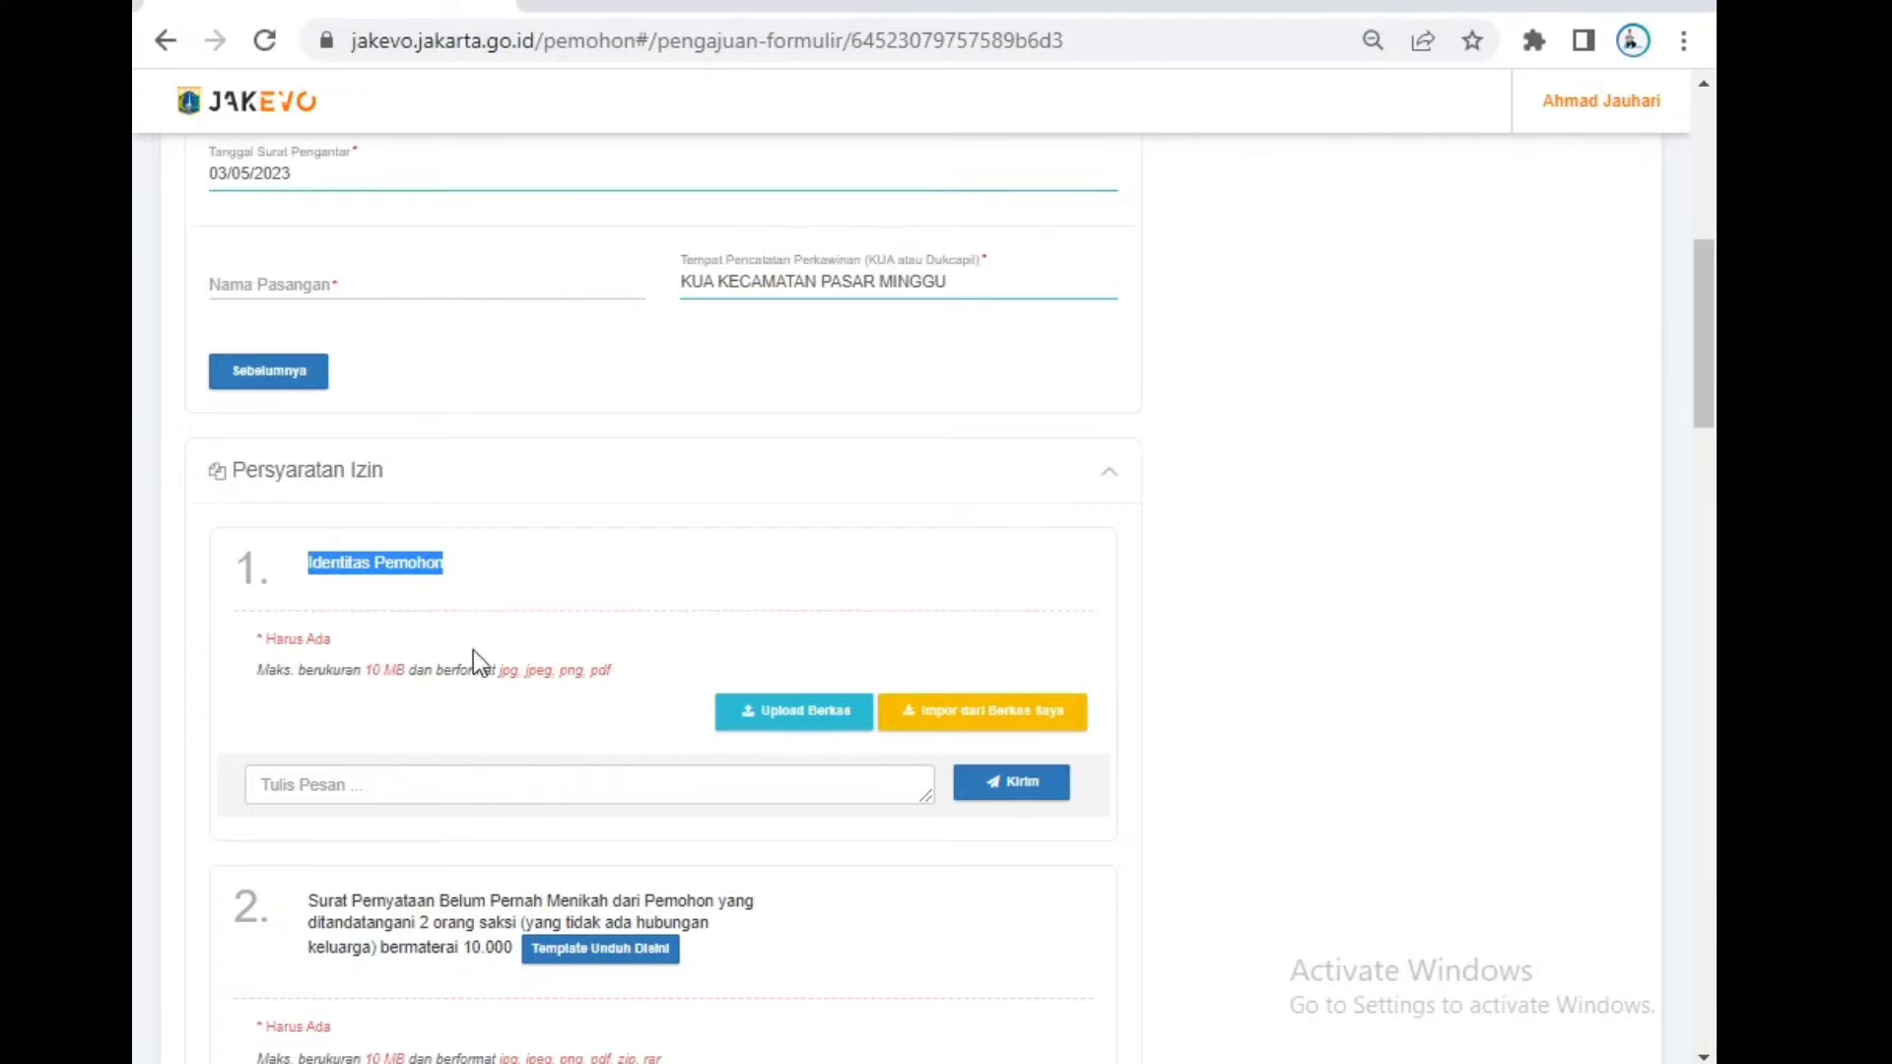
{"action": "left_click", "coordinate": [547, 690]}
{"action": "scroll", "coordinate": [579, 690], "scroll_direction": "down", "scroll_amount": 2}
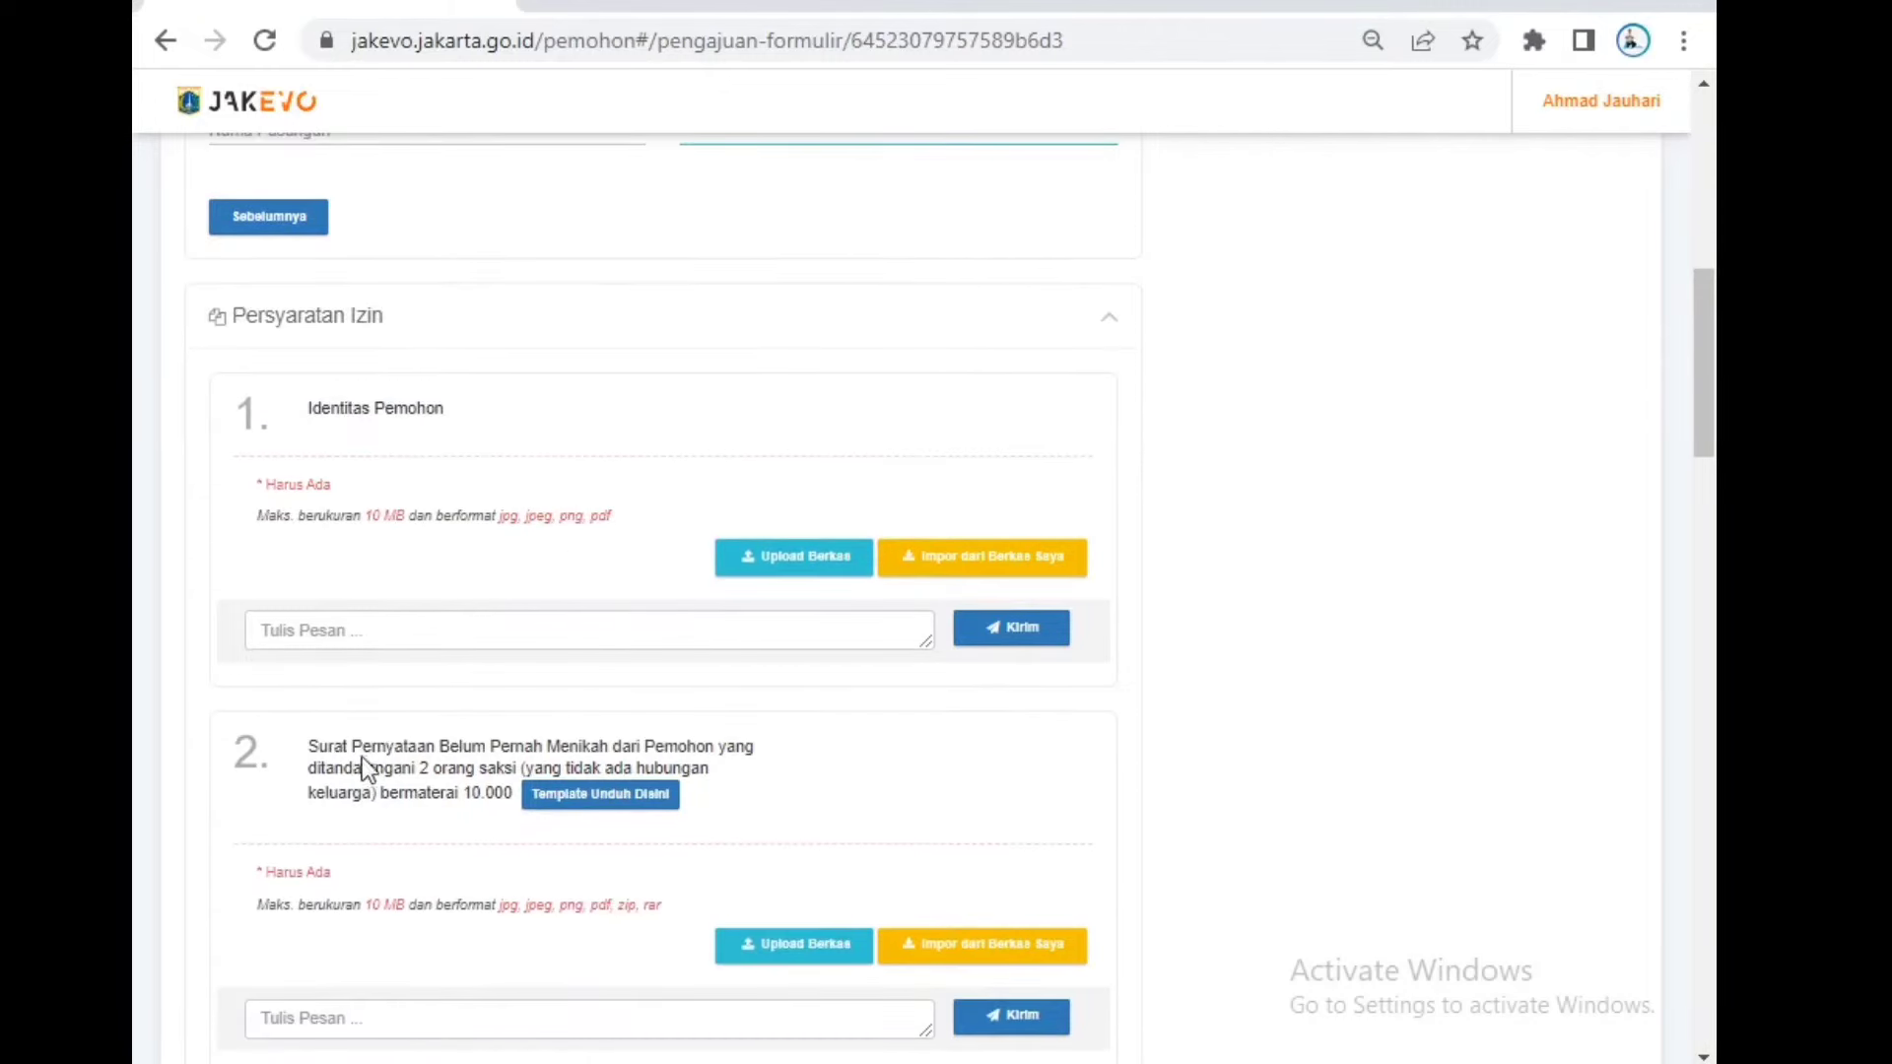
{"action": "left_click_drag", "start_coordinate": [334, 746], "coordinate": [730, 759]}
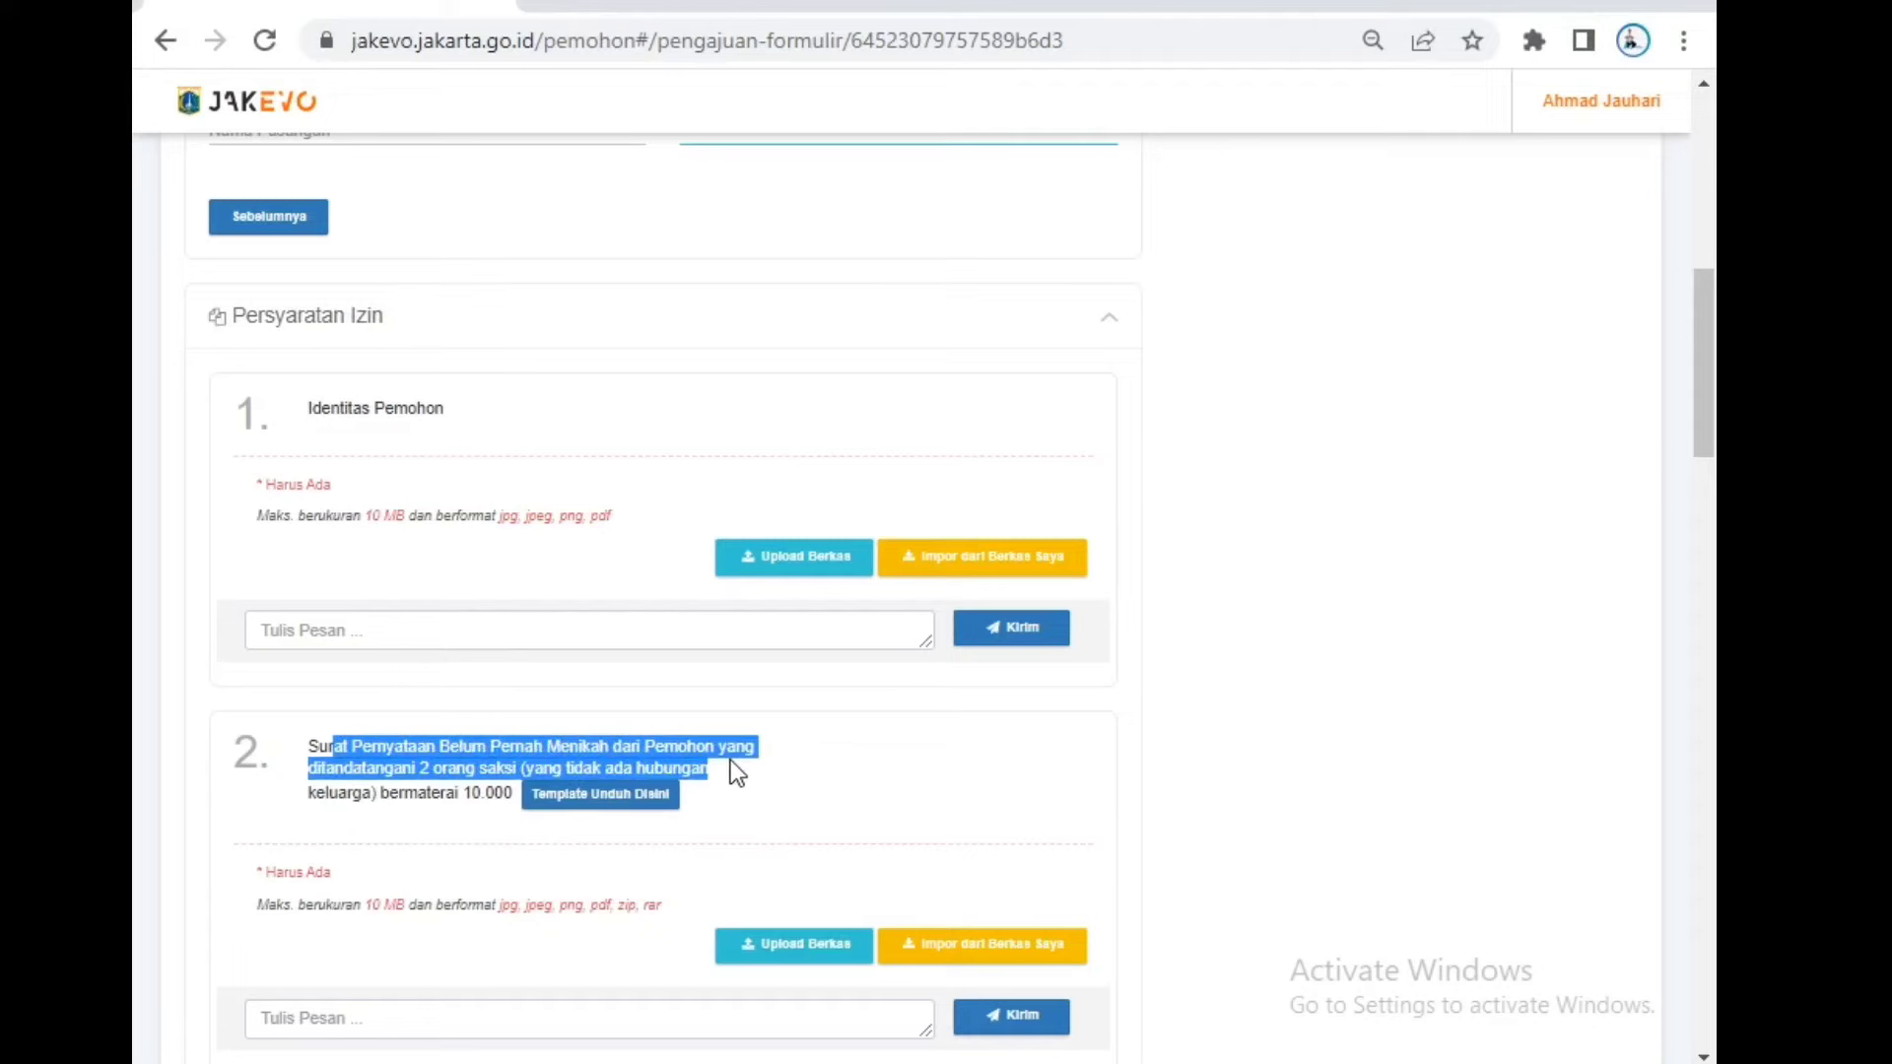
{"action": "left_click", "coordinate": [759, 788]}
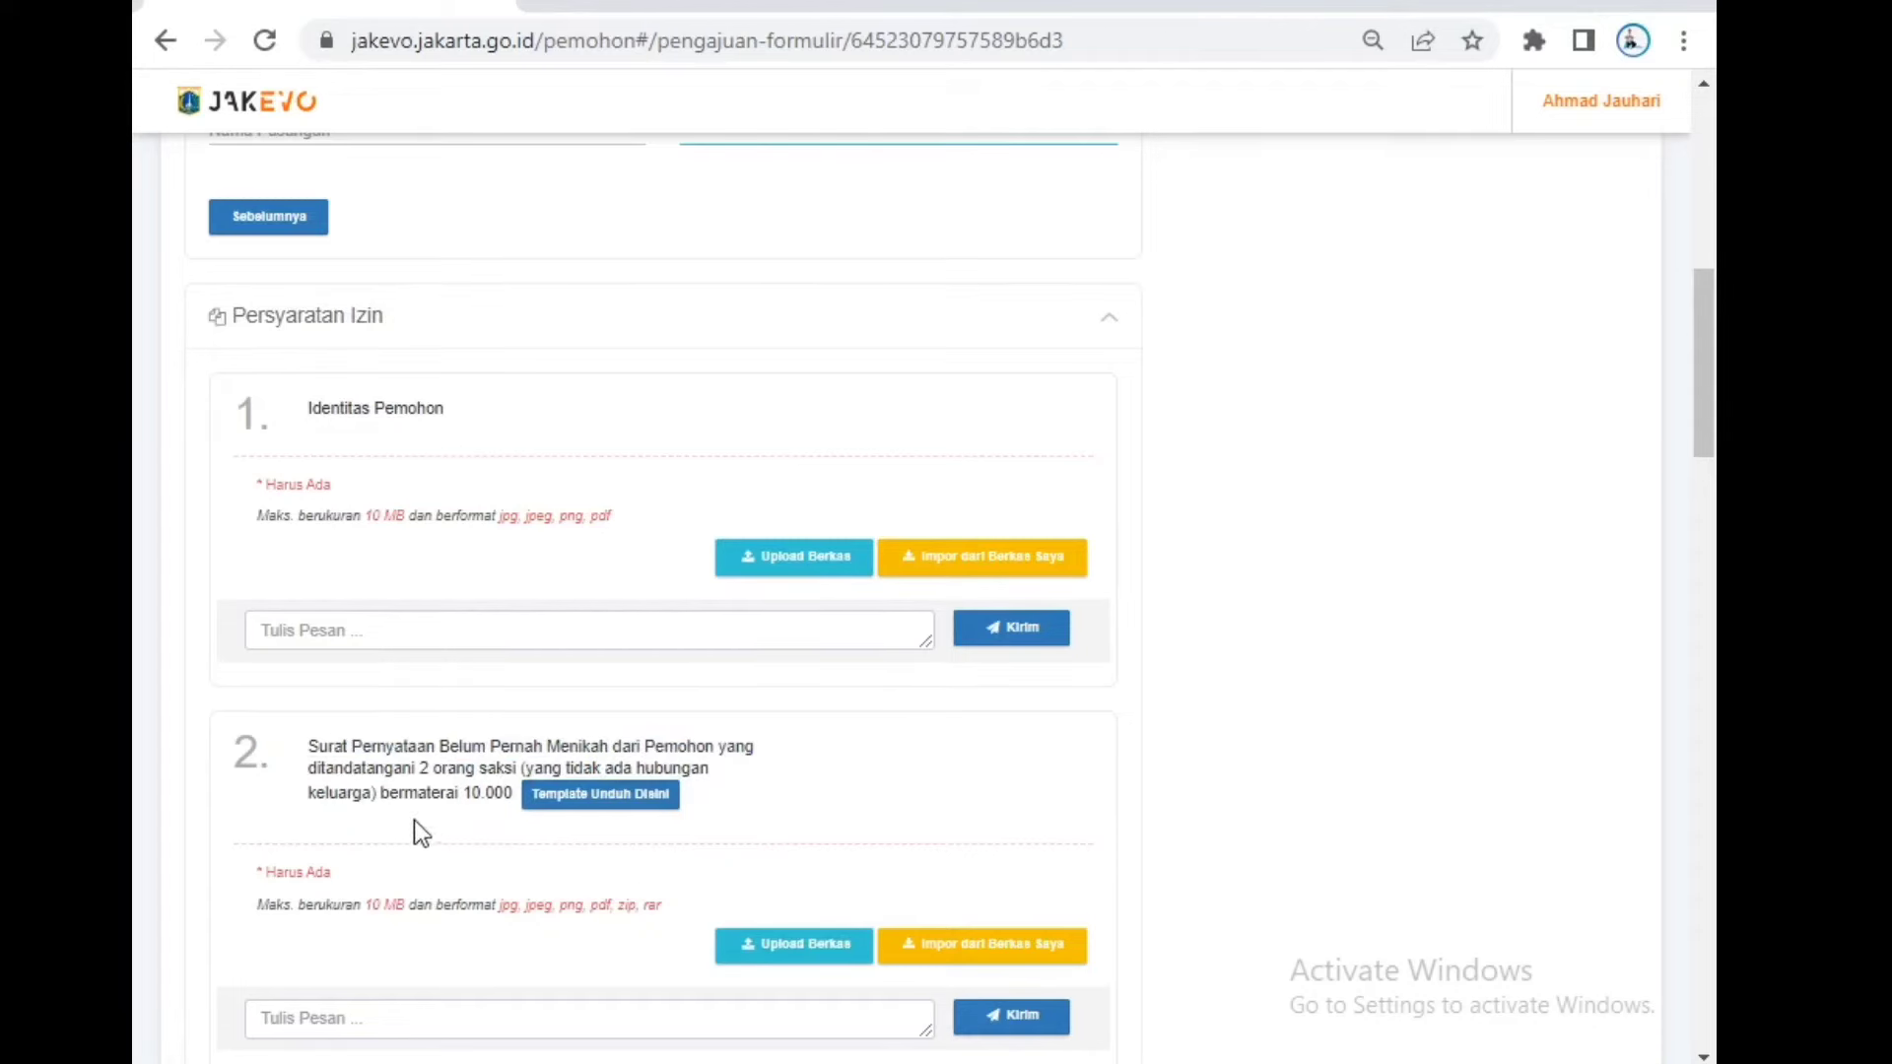
{"action": "left_click", "coordinate": [611, 801]}
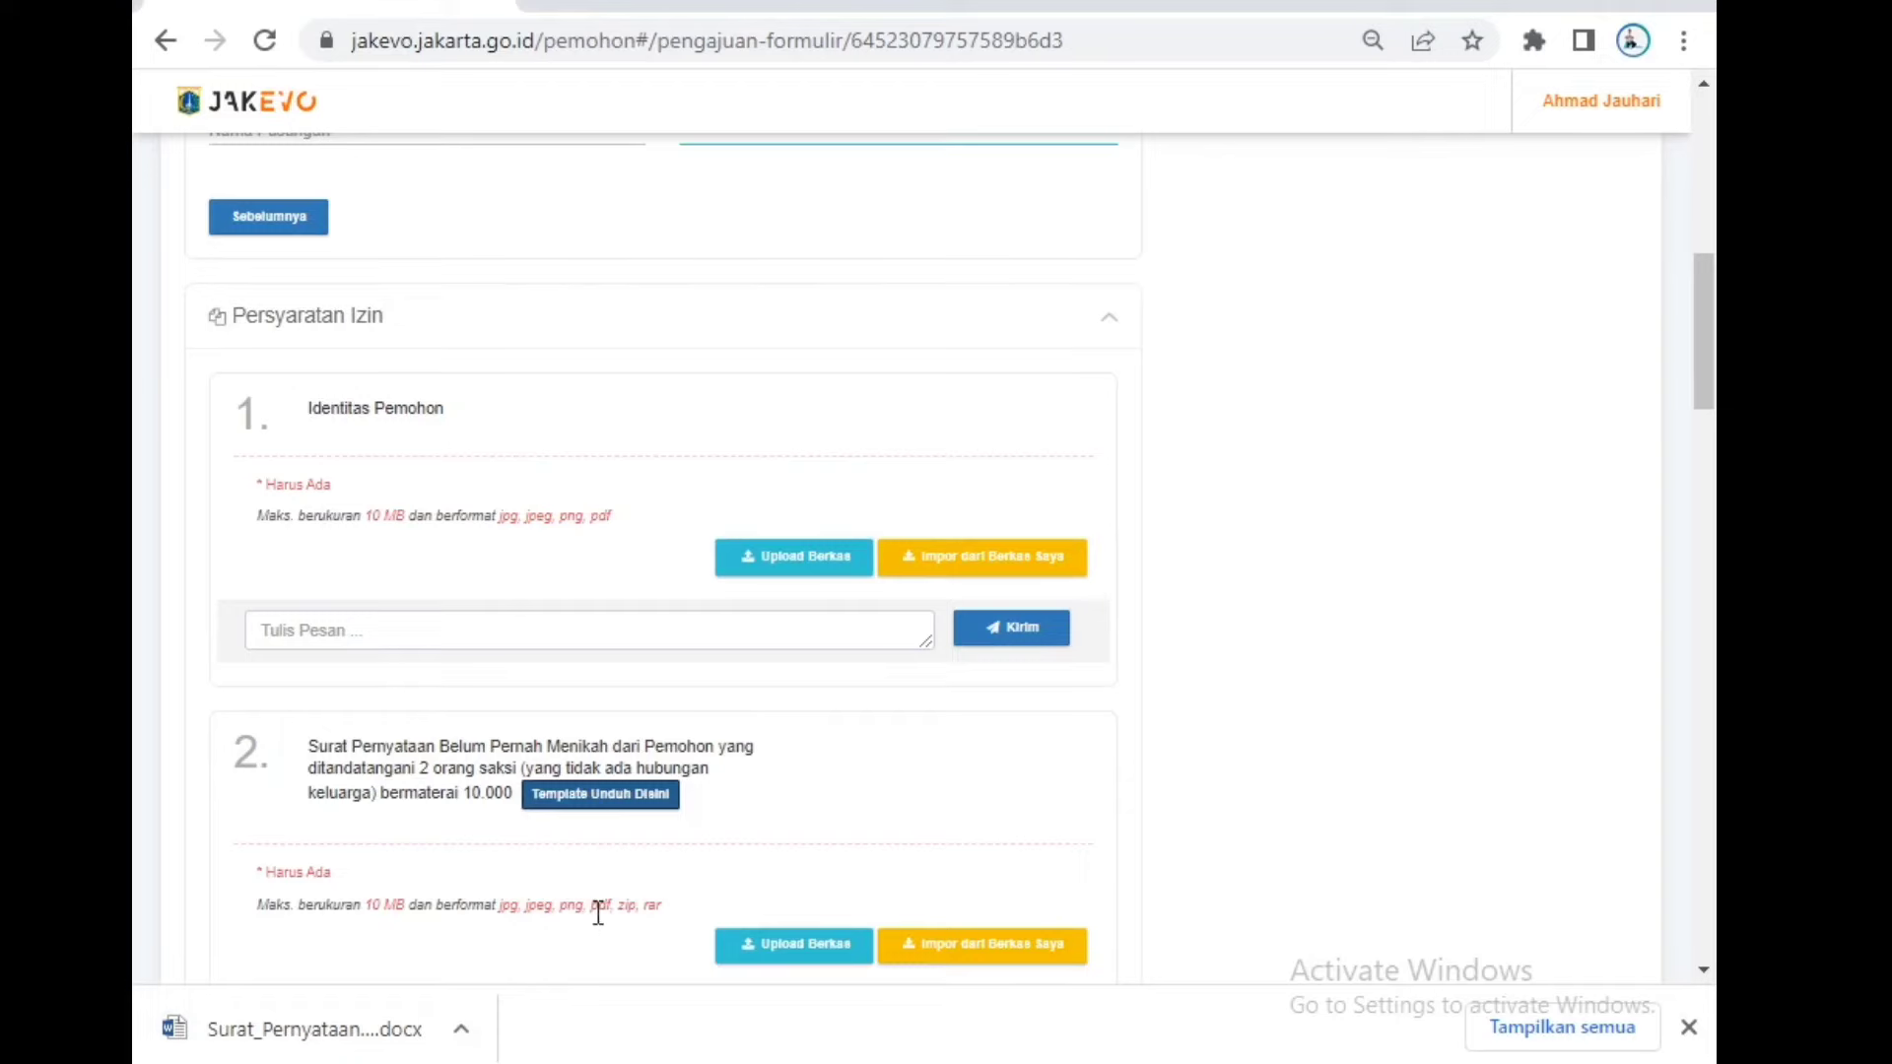
{"action": "scroll", "coordinate": [597, 907], "scroll_direction": "down", "scroll_amount": 2}
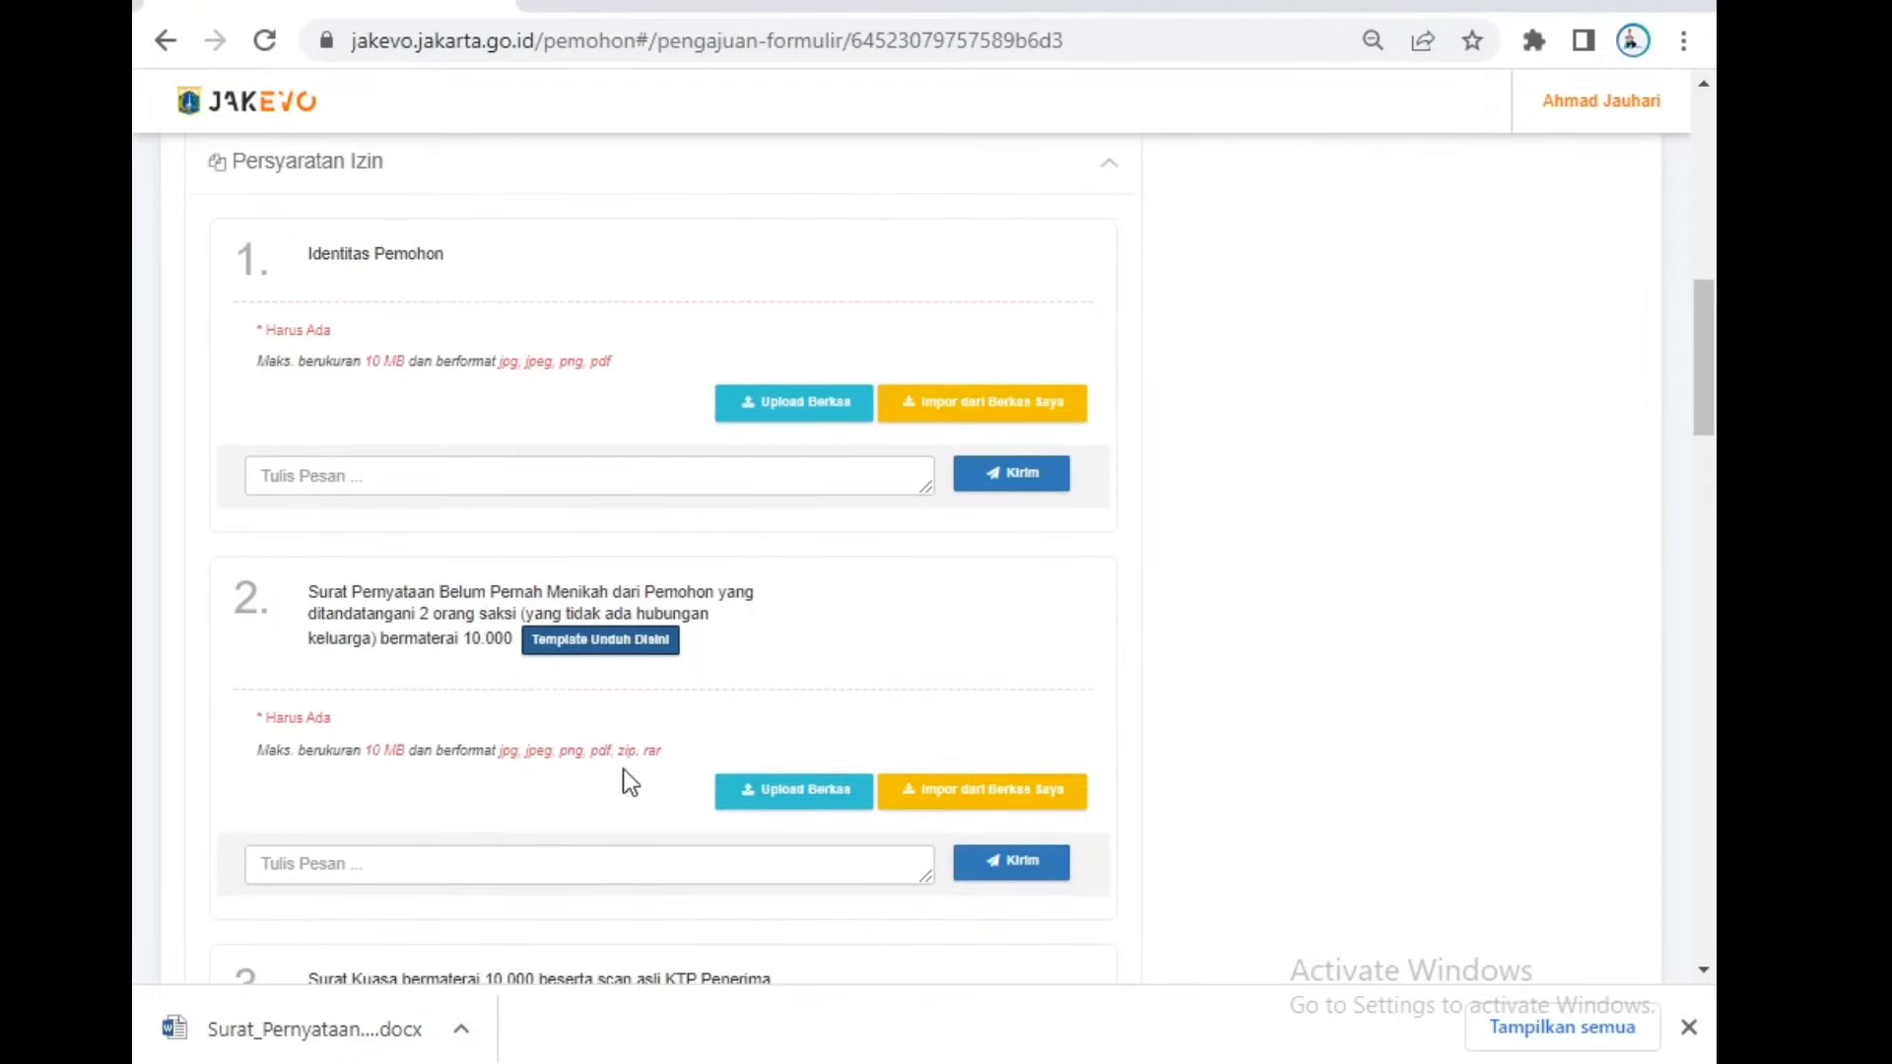
{"action": "scroll", "coordinate": [623, 769], "scroll_direction": "down", "scroll_amount": 3}
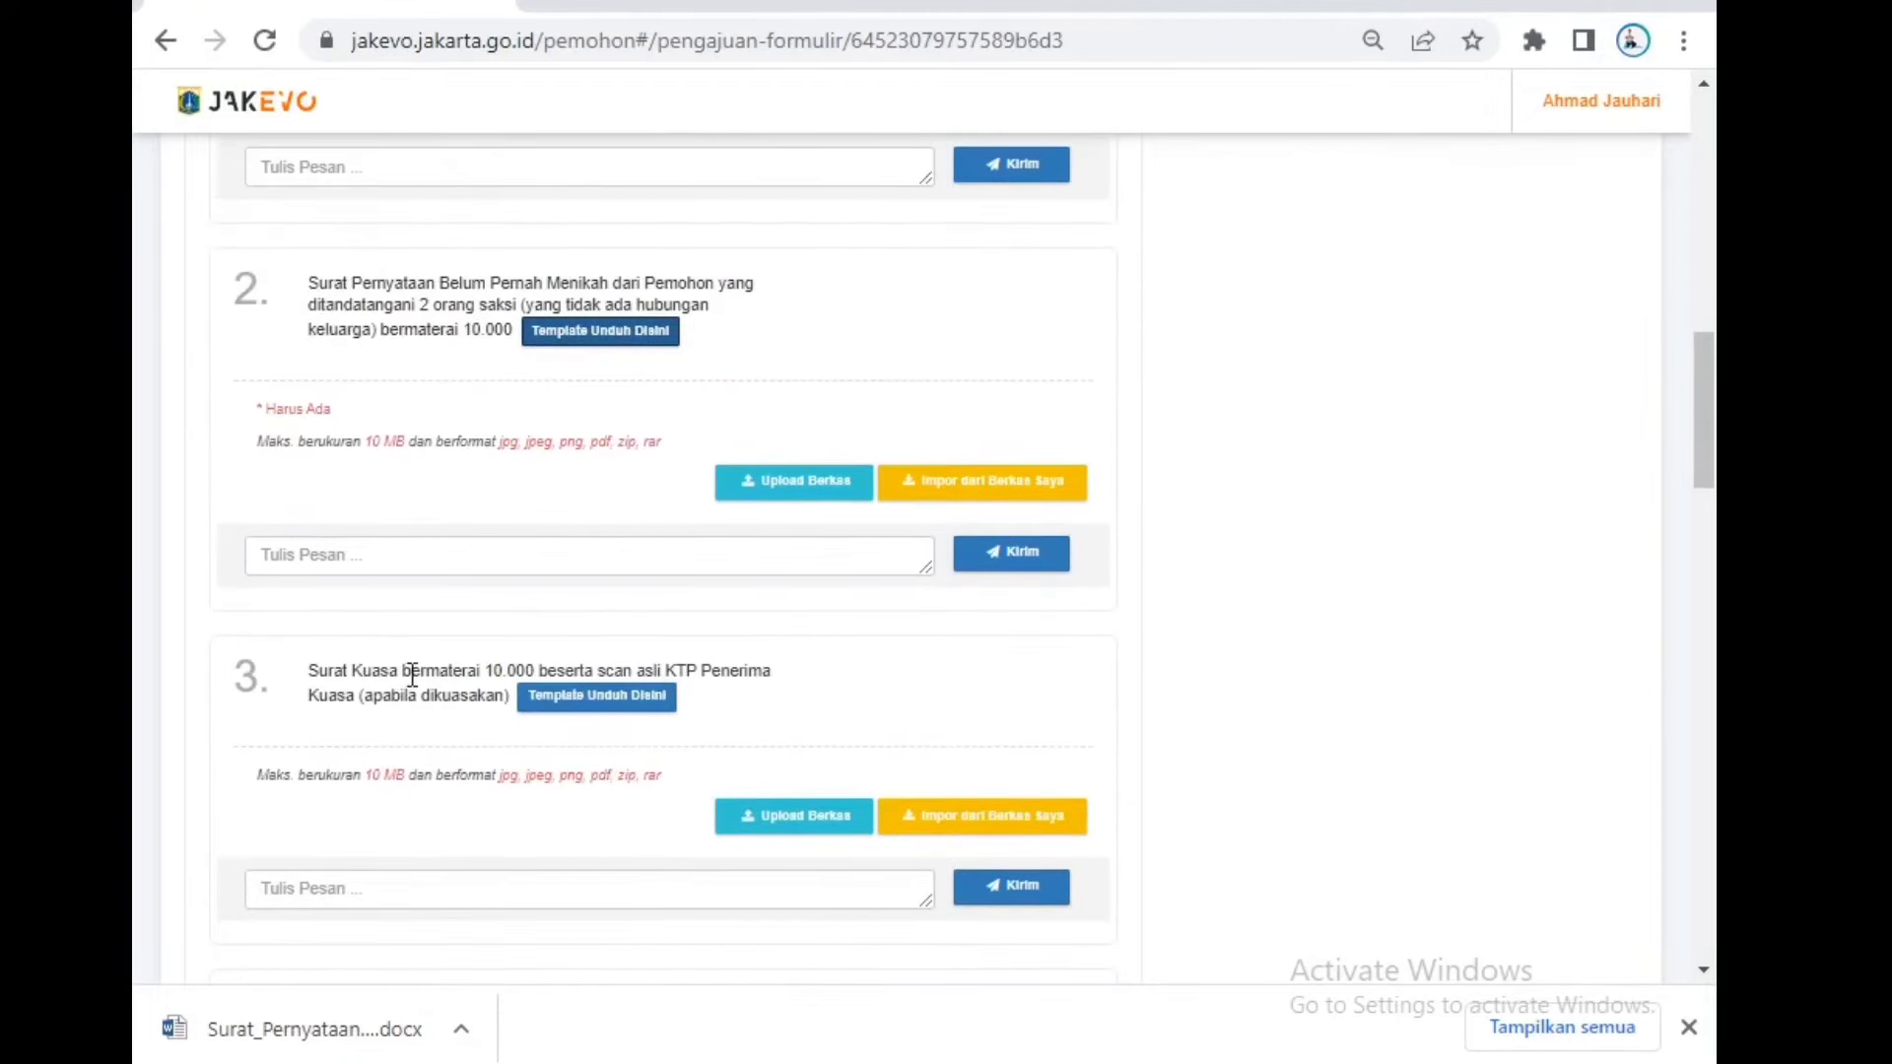
{"action": "left_click_drag", "start_coordinate": [409, 671], "coordinate": [565, 671]}
{"action": "left_click_drag", "start_coordinate": [444, 741], "coordinate": [318, 733]}
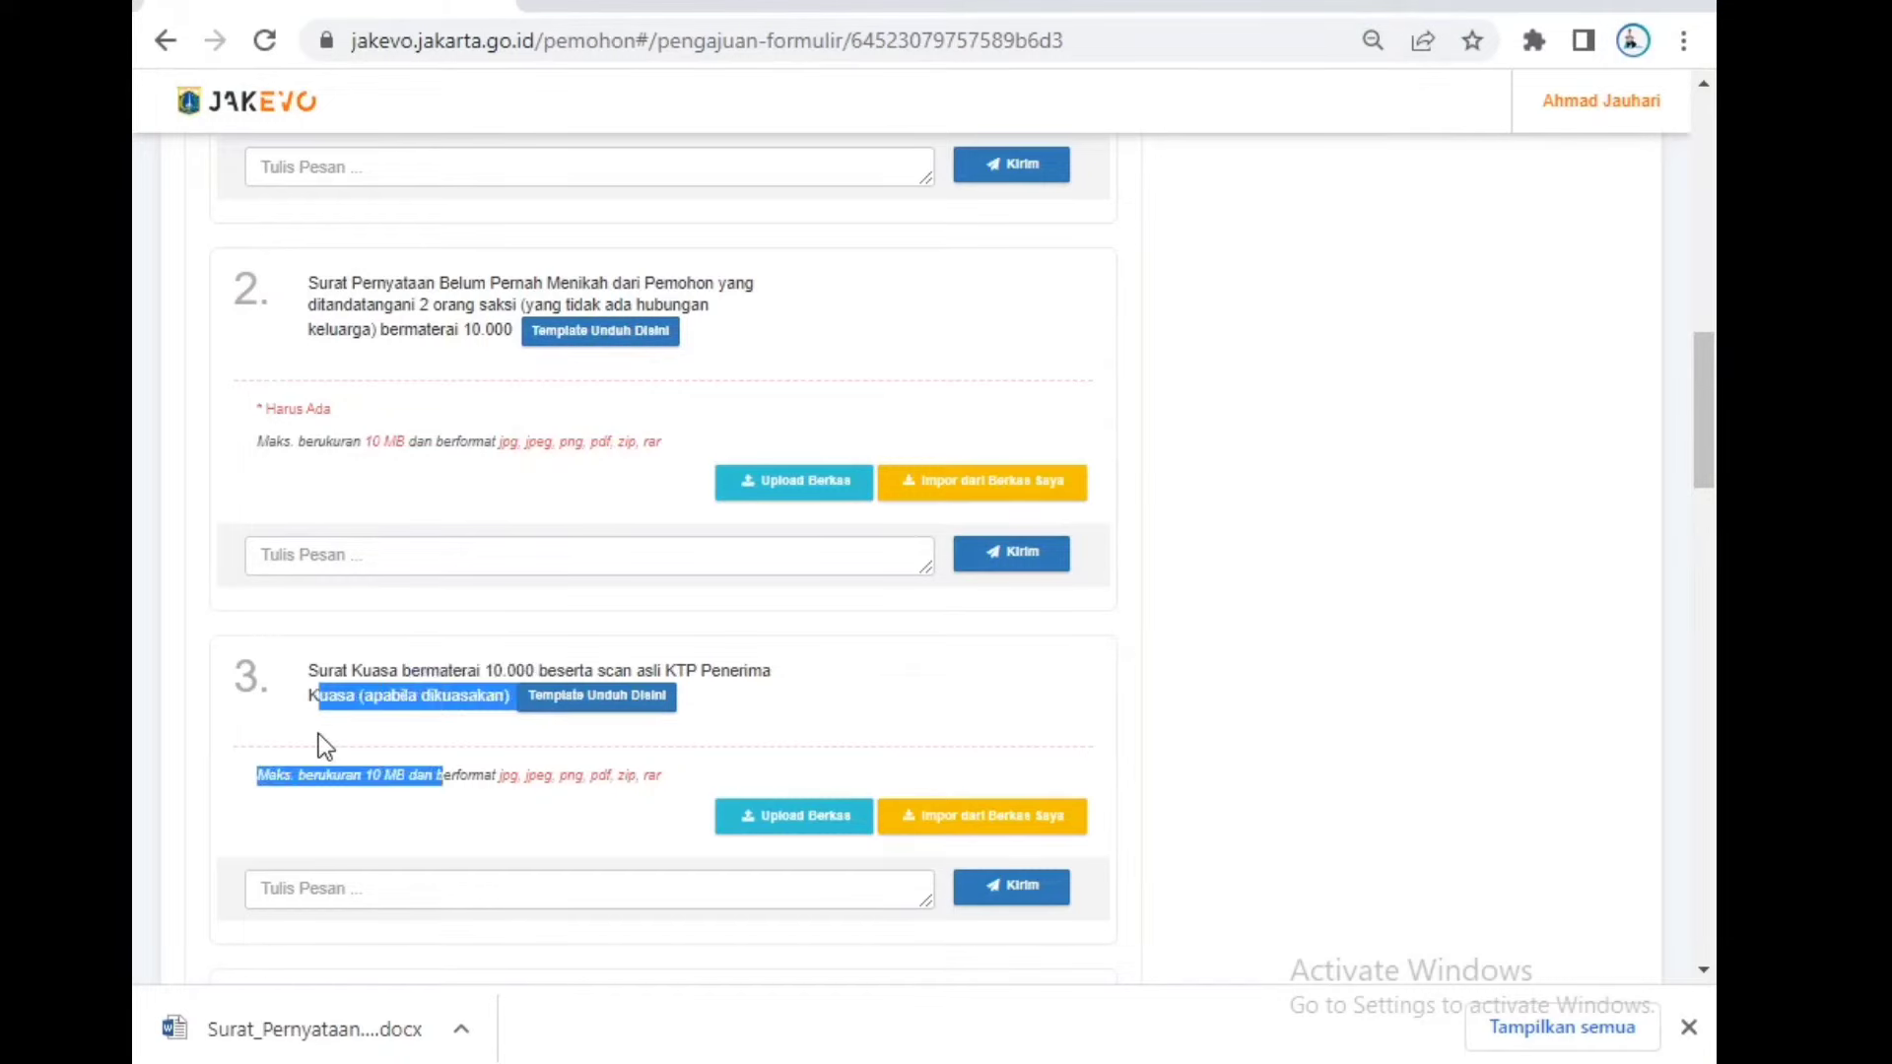
{"action": "left_click", "coordinate": [833, 728]}
{"action": "scroll", "coordinate": [825, 725], "scroll_direction": "down", "scroll_amount": 5}
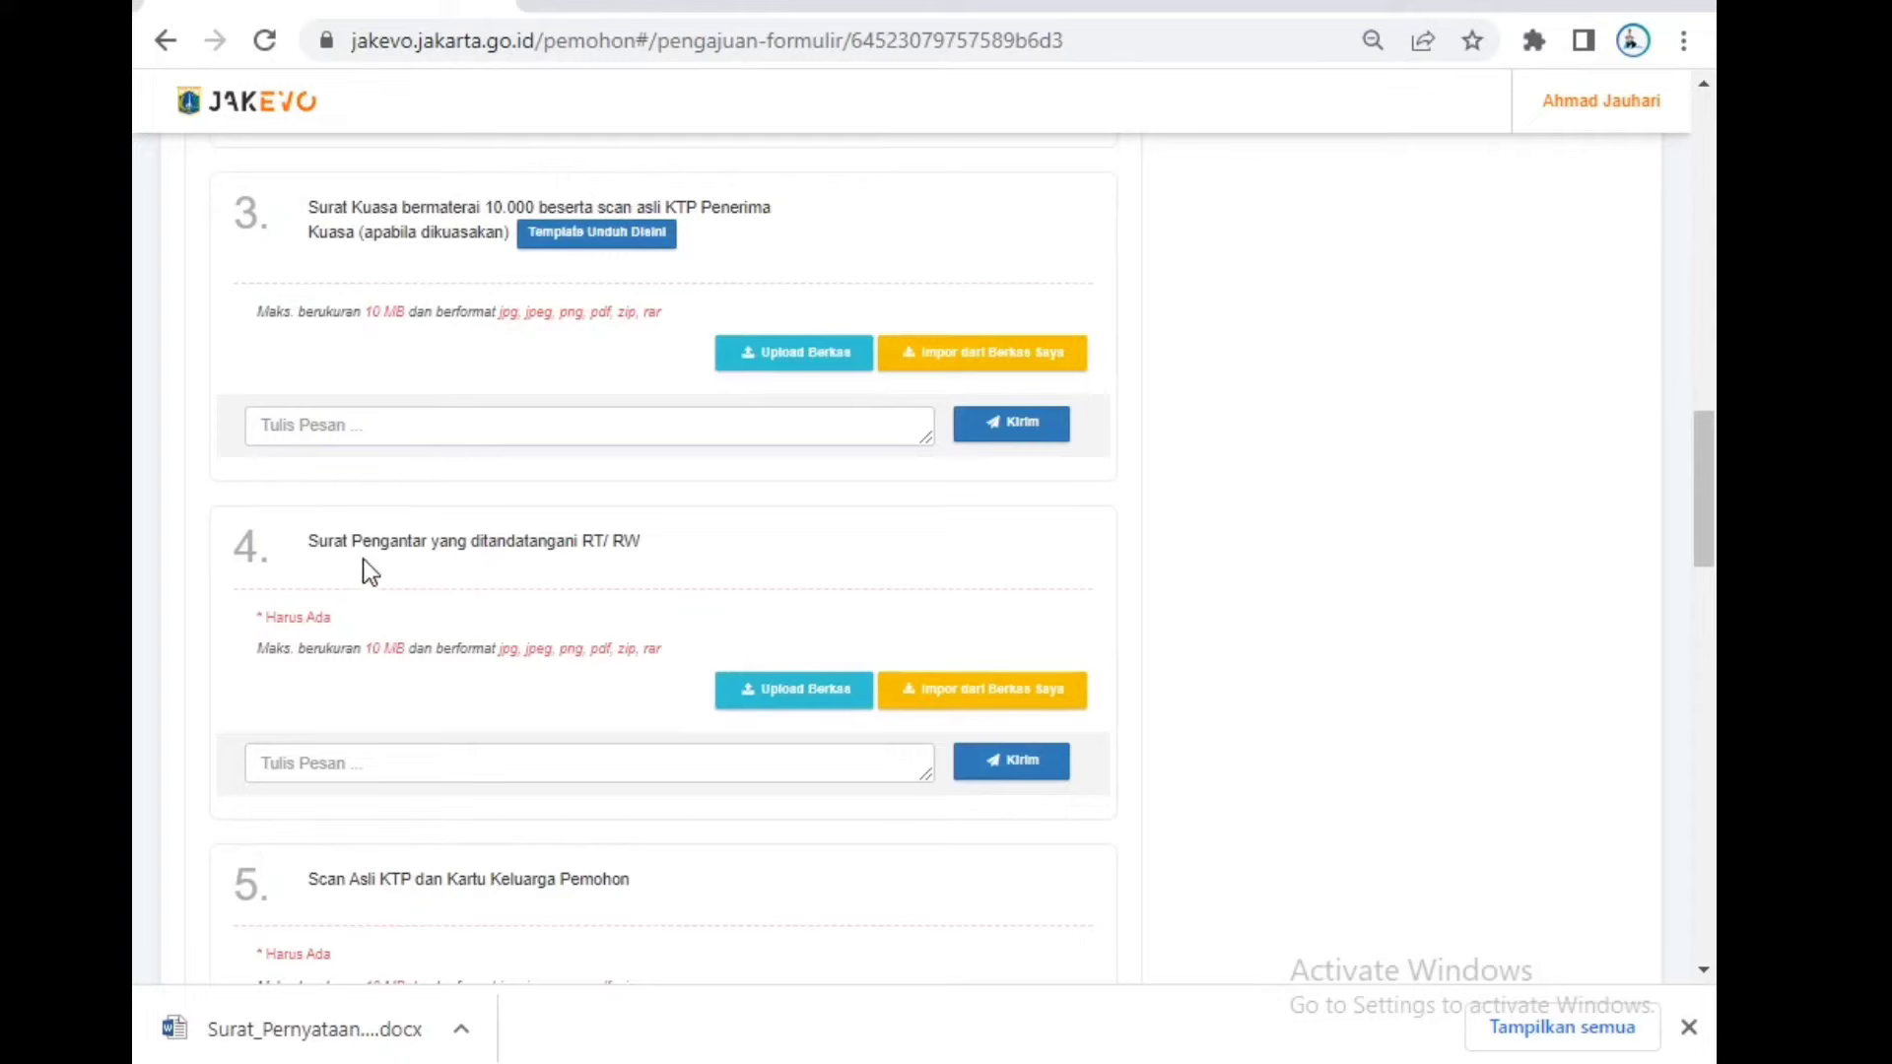
{"action": "left_click_drag", "start_coordinate": [372, 549], "coordinate": [578, 555]}
{"action": "left_click", "coordinate": [701, 543]}
{"action": "scroll", "coordinate": [749, 735], "scroll_direction": "down", "scroll_amount": 3}
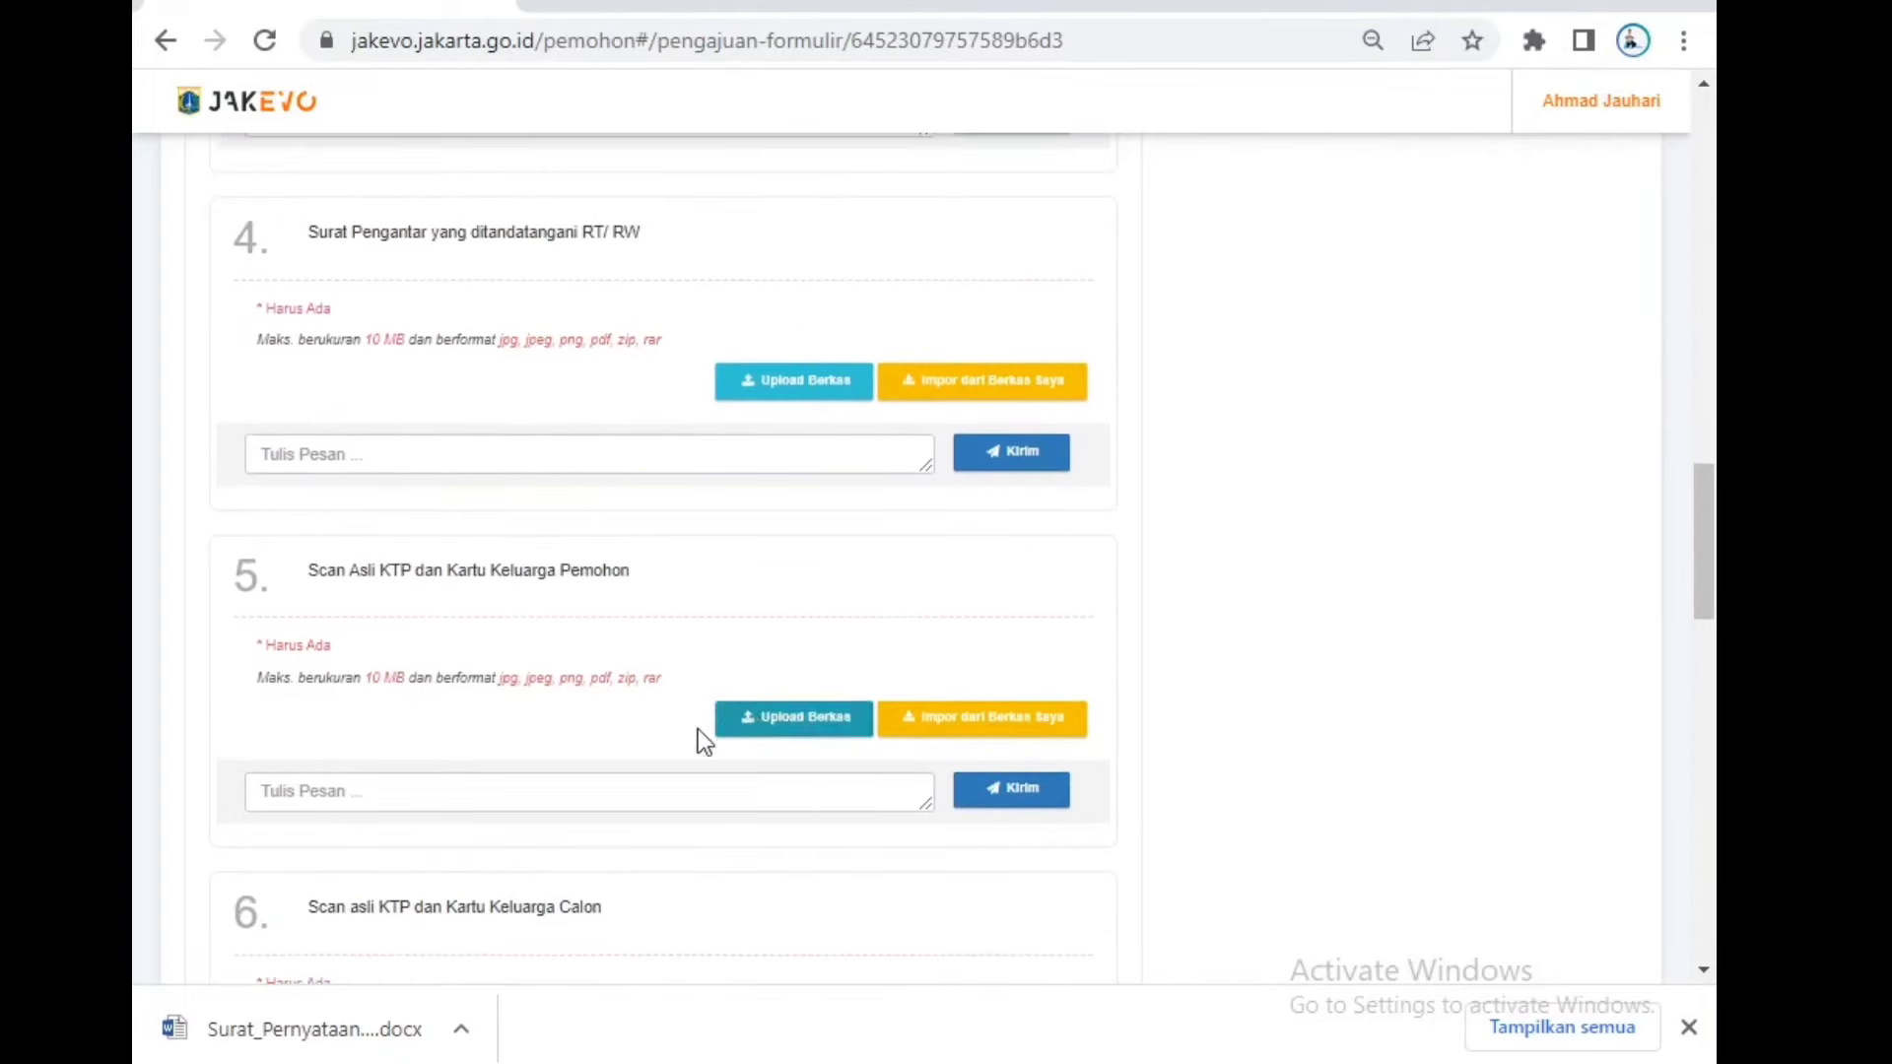
{"action": "left_click", "coordinate": [470, 580]}
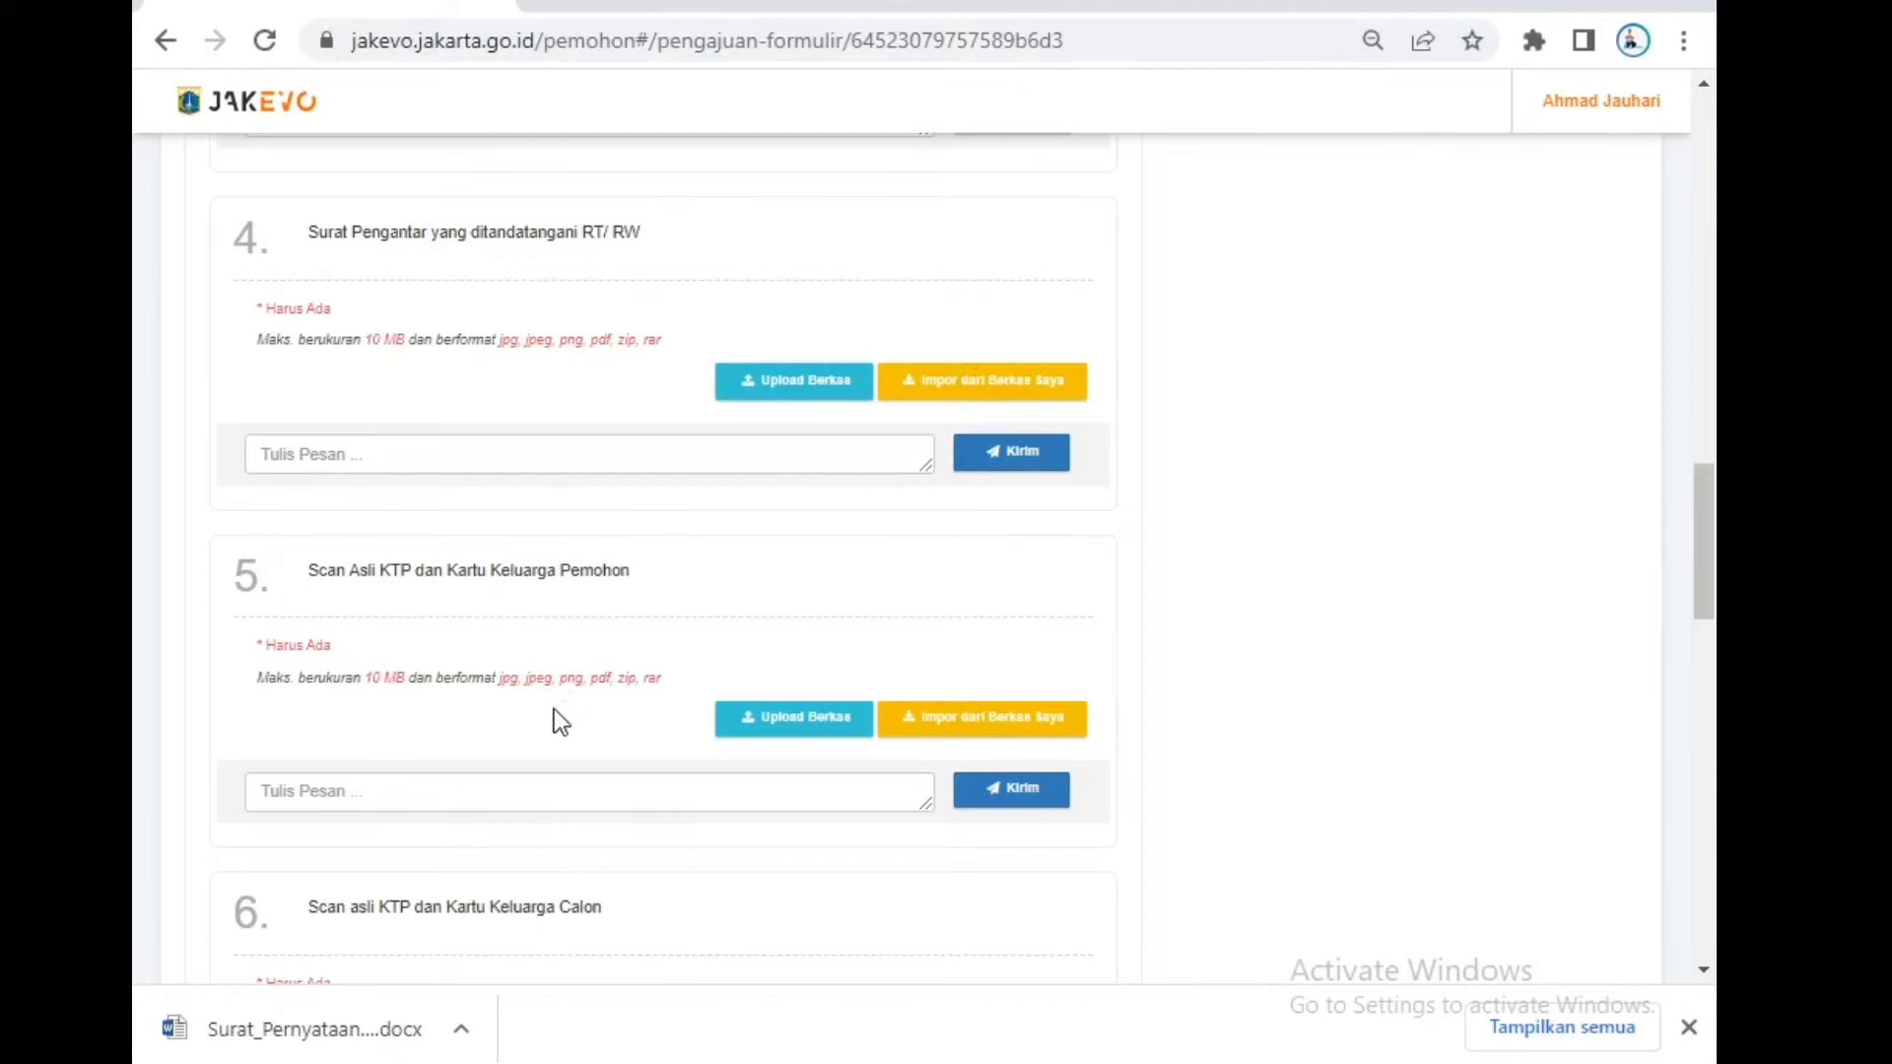
{"action": "scroll", "coordinate": [492, 731], "scroll_direction": "down", "scroll_amount": 2}
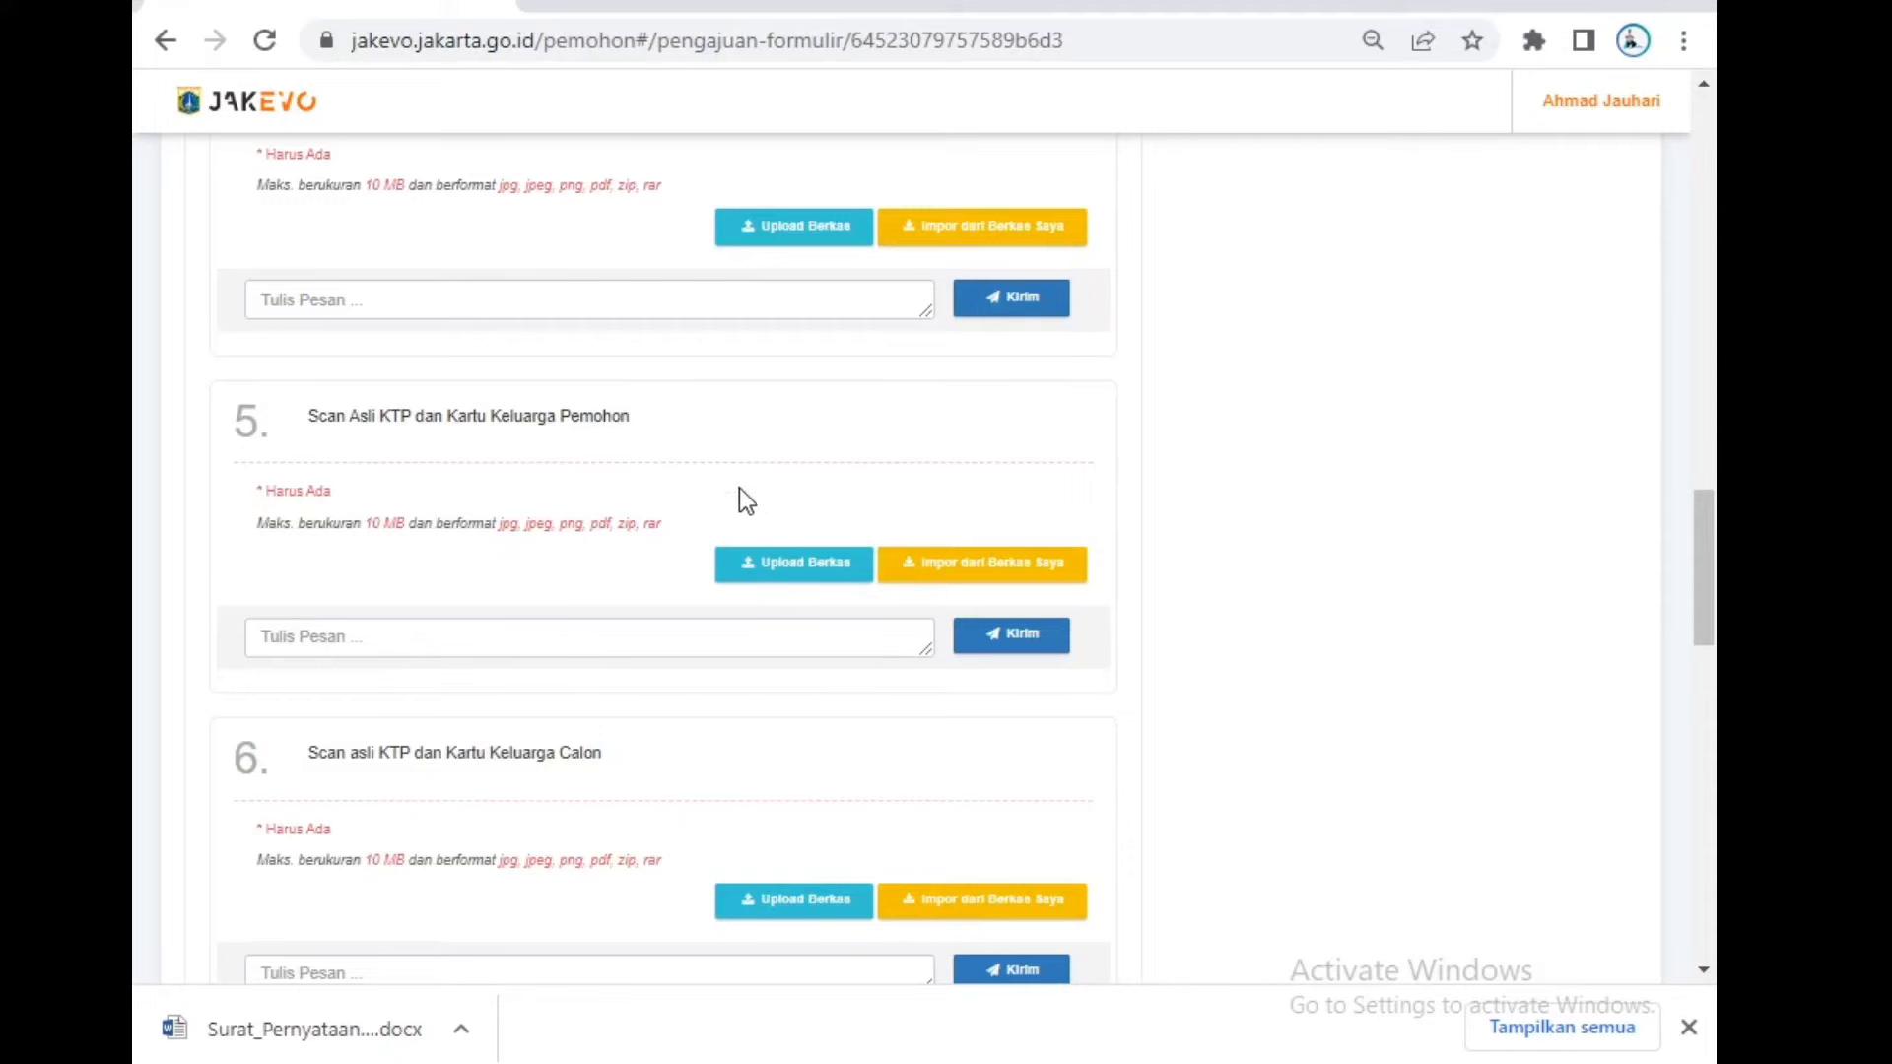
{"action": "scroll", "coordinate": [350, 756], "scroll_direction": "down", "scroll_amount": 2}
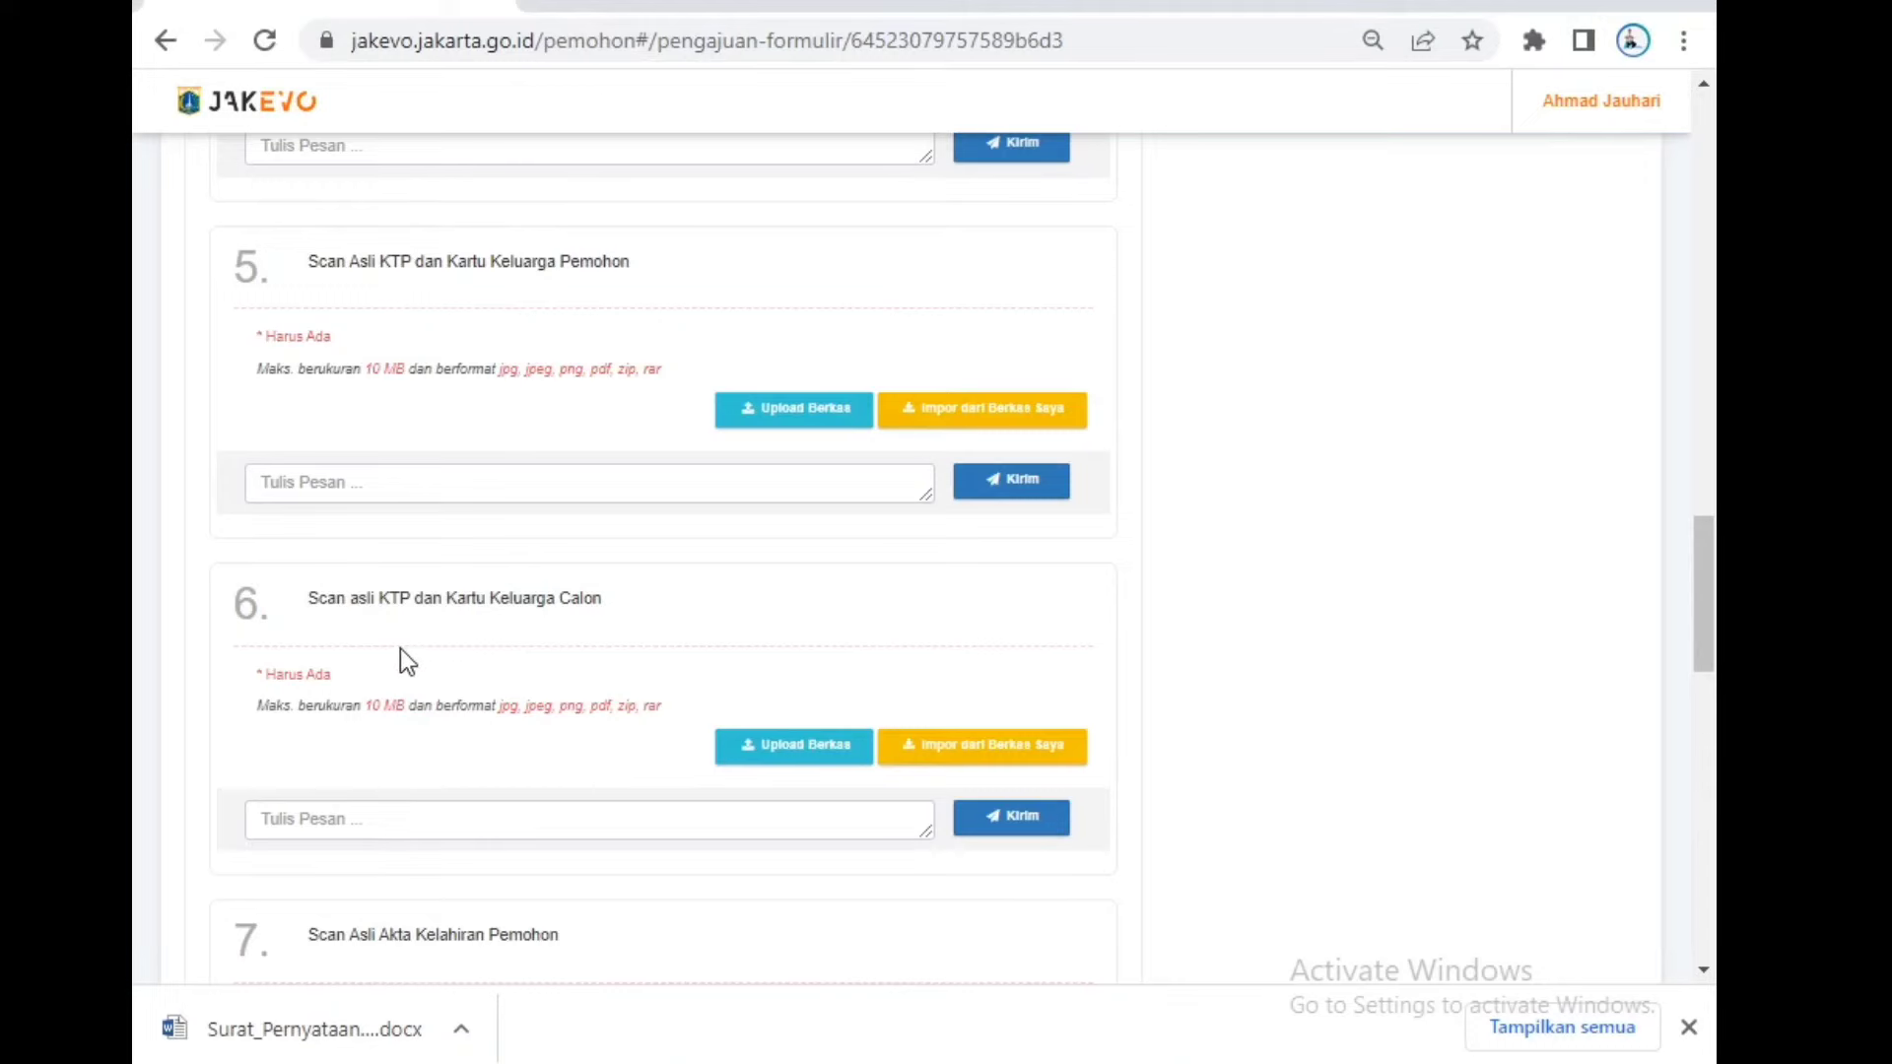
{"action": "scroll", "coordinate": [438, 658], "scroll_direction": "down", "scroll_amount": 2}
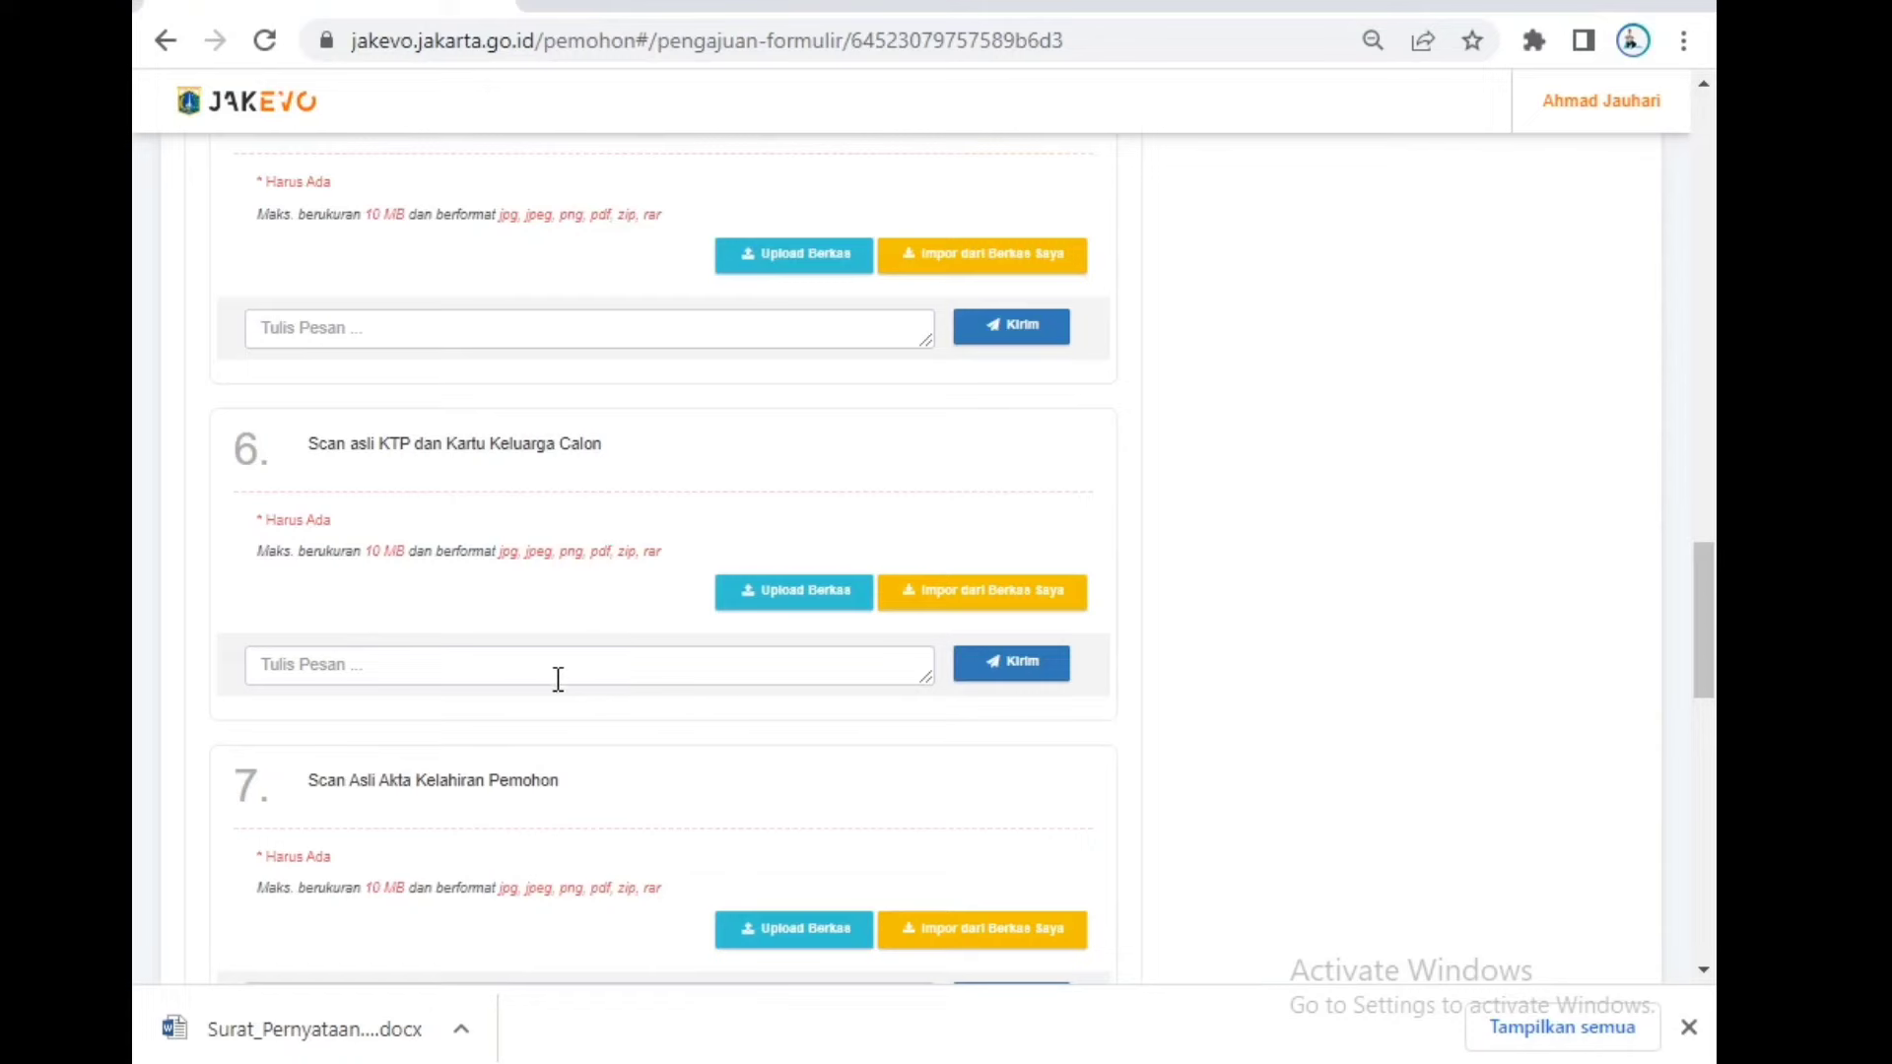
{"action": "left_click_drag", "start_coordinate": [338, 787], "coordinate": [441, 789]}
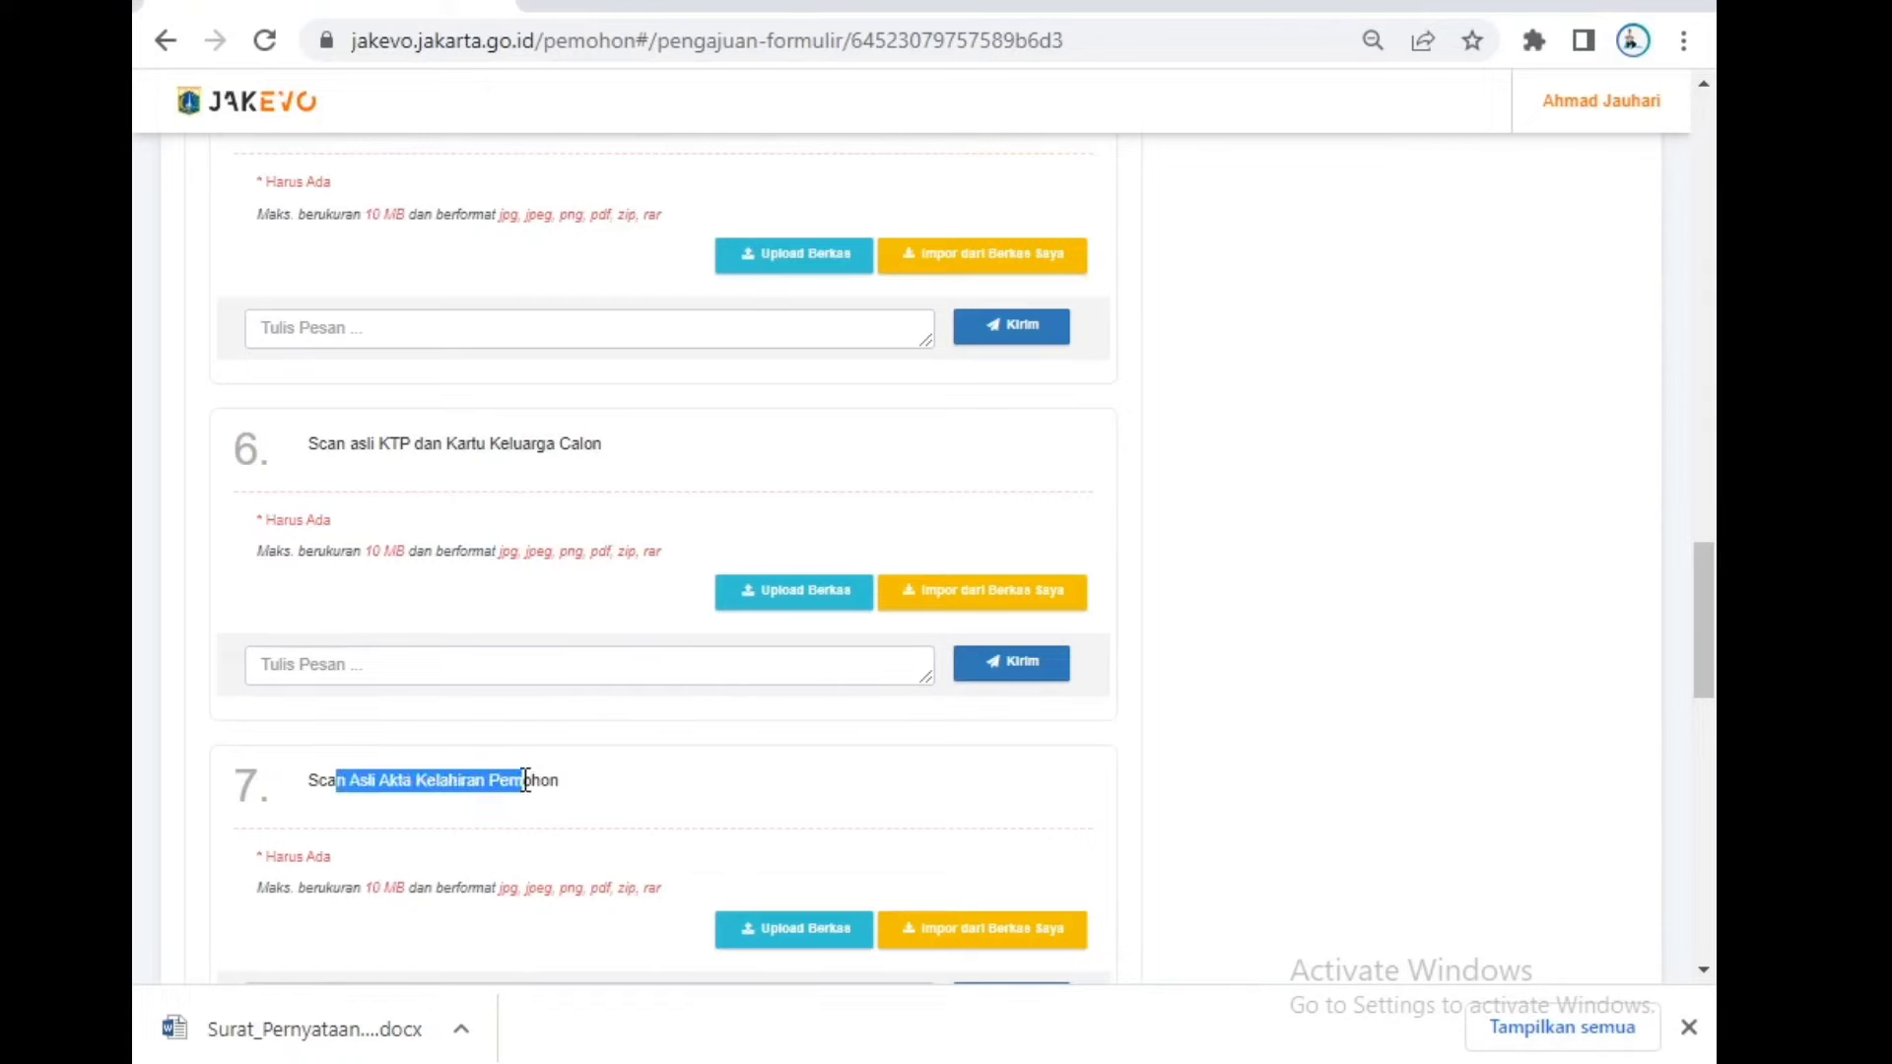
{"action": "scroll", "coordinate": [515, 766], "scroll_direction": "down", "scroll_amount": 4}
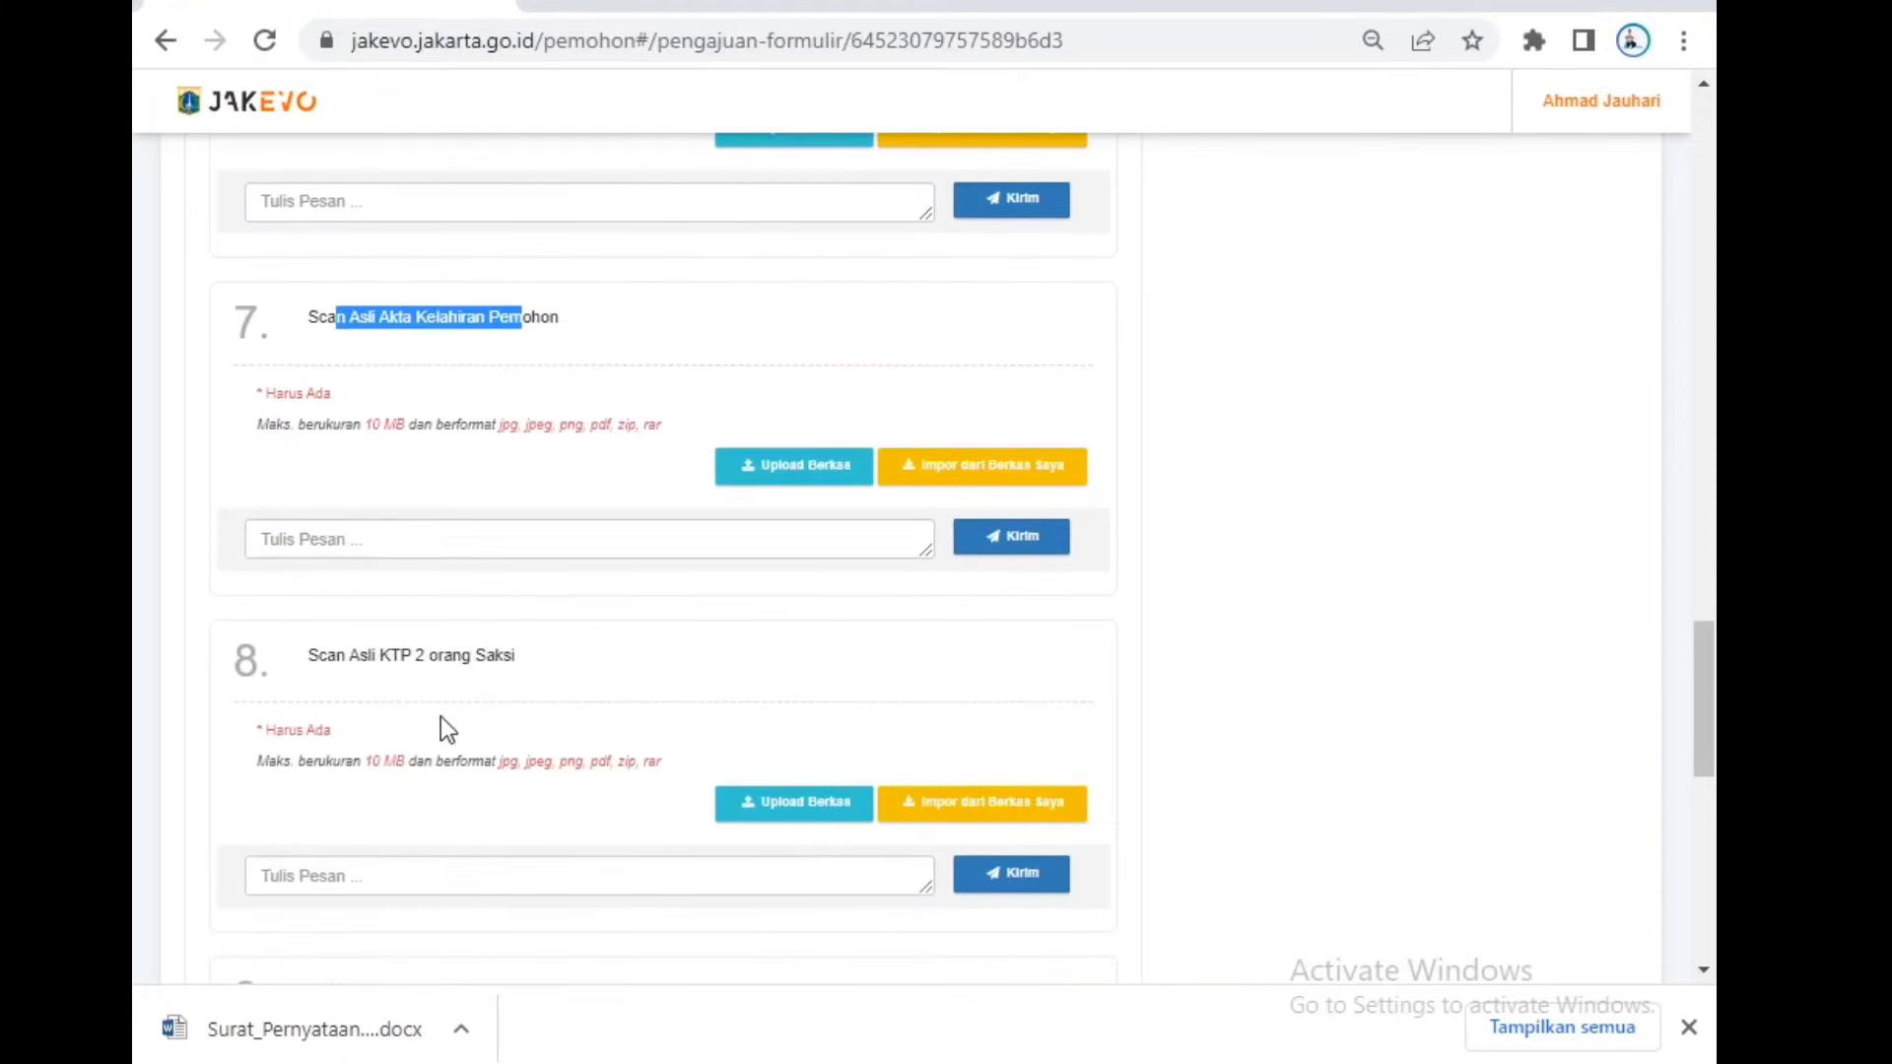
{"action": "left_click", "coordinate": [401, 663]}
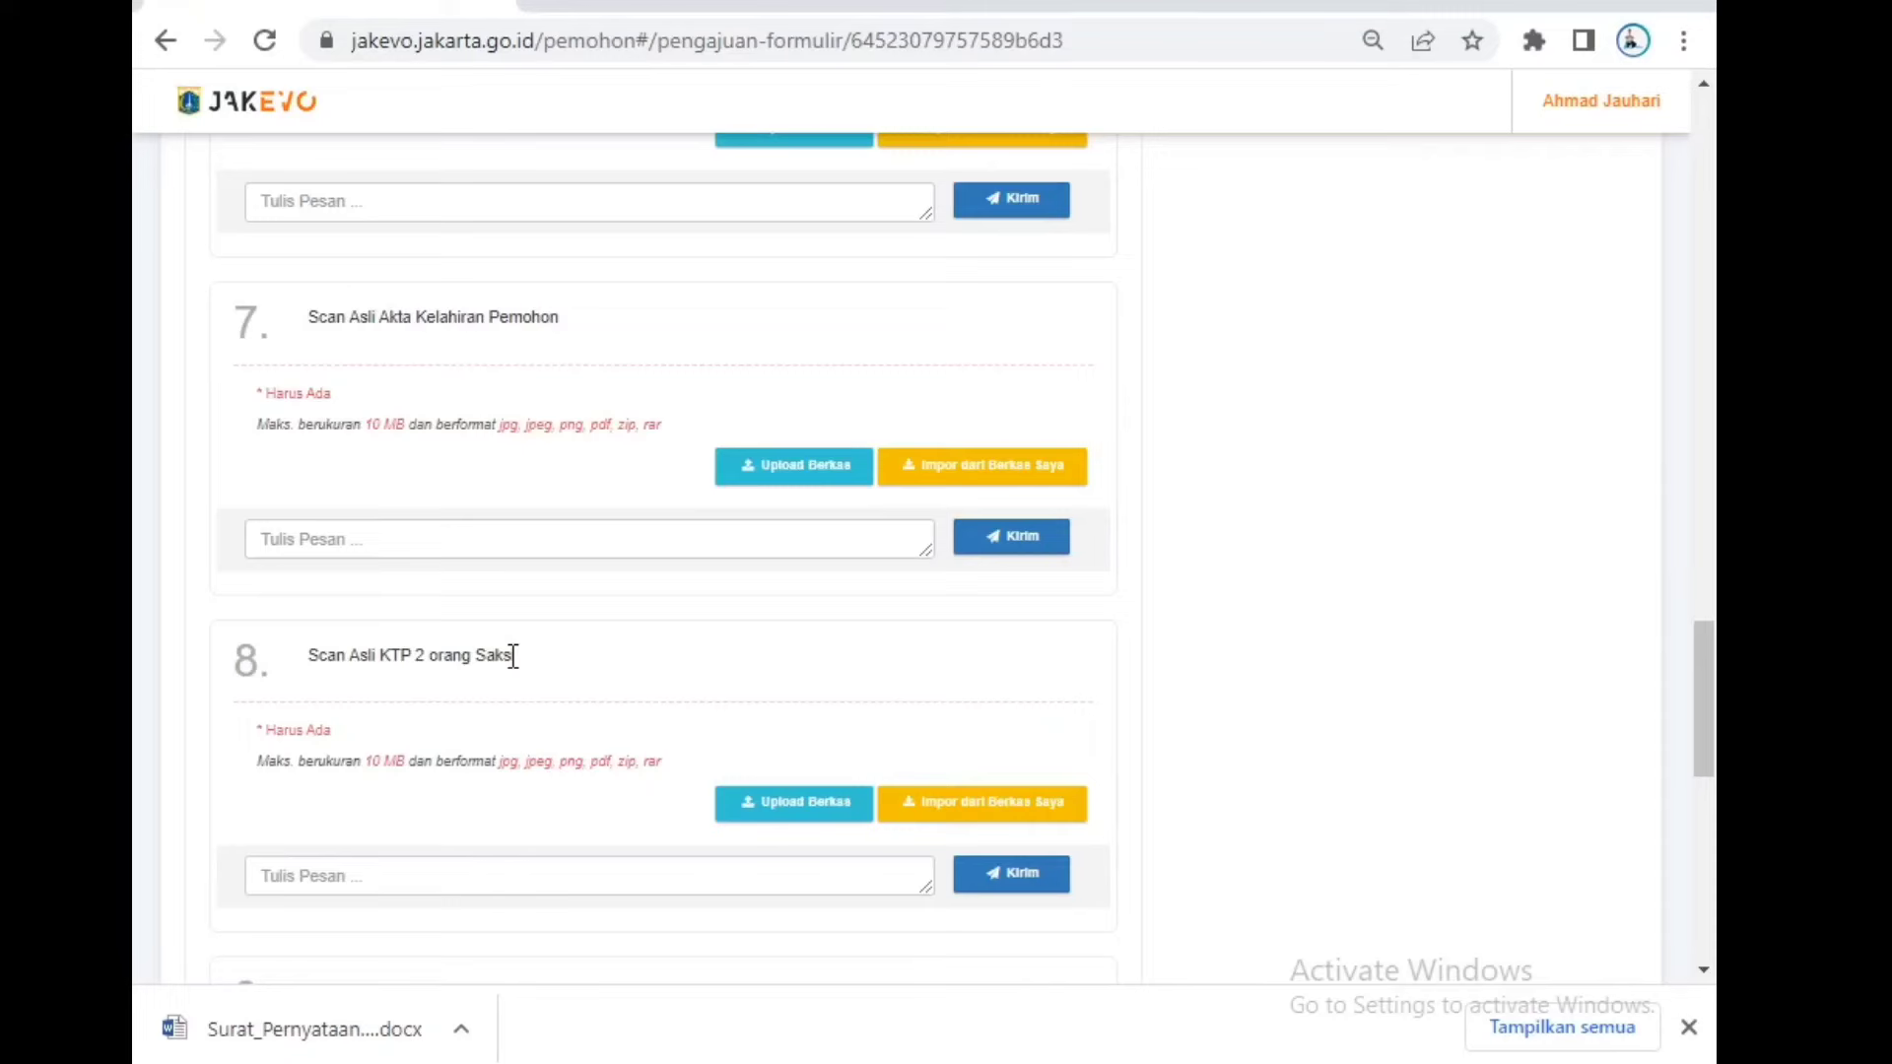
{"action": "scroll", "coordinate": [513, 655], "scroll_direction": "down", "scroll_amount": 3}
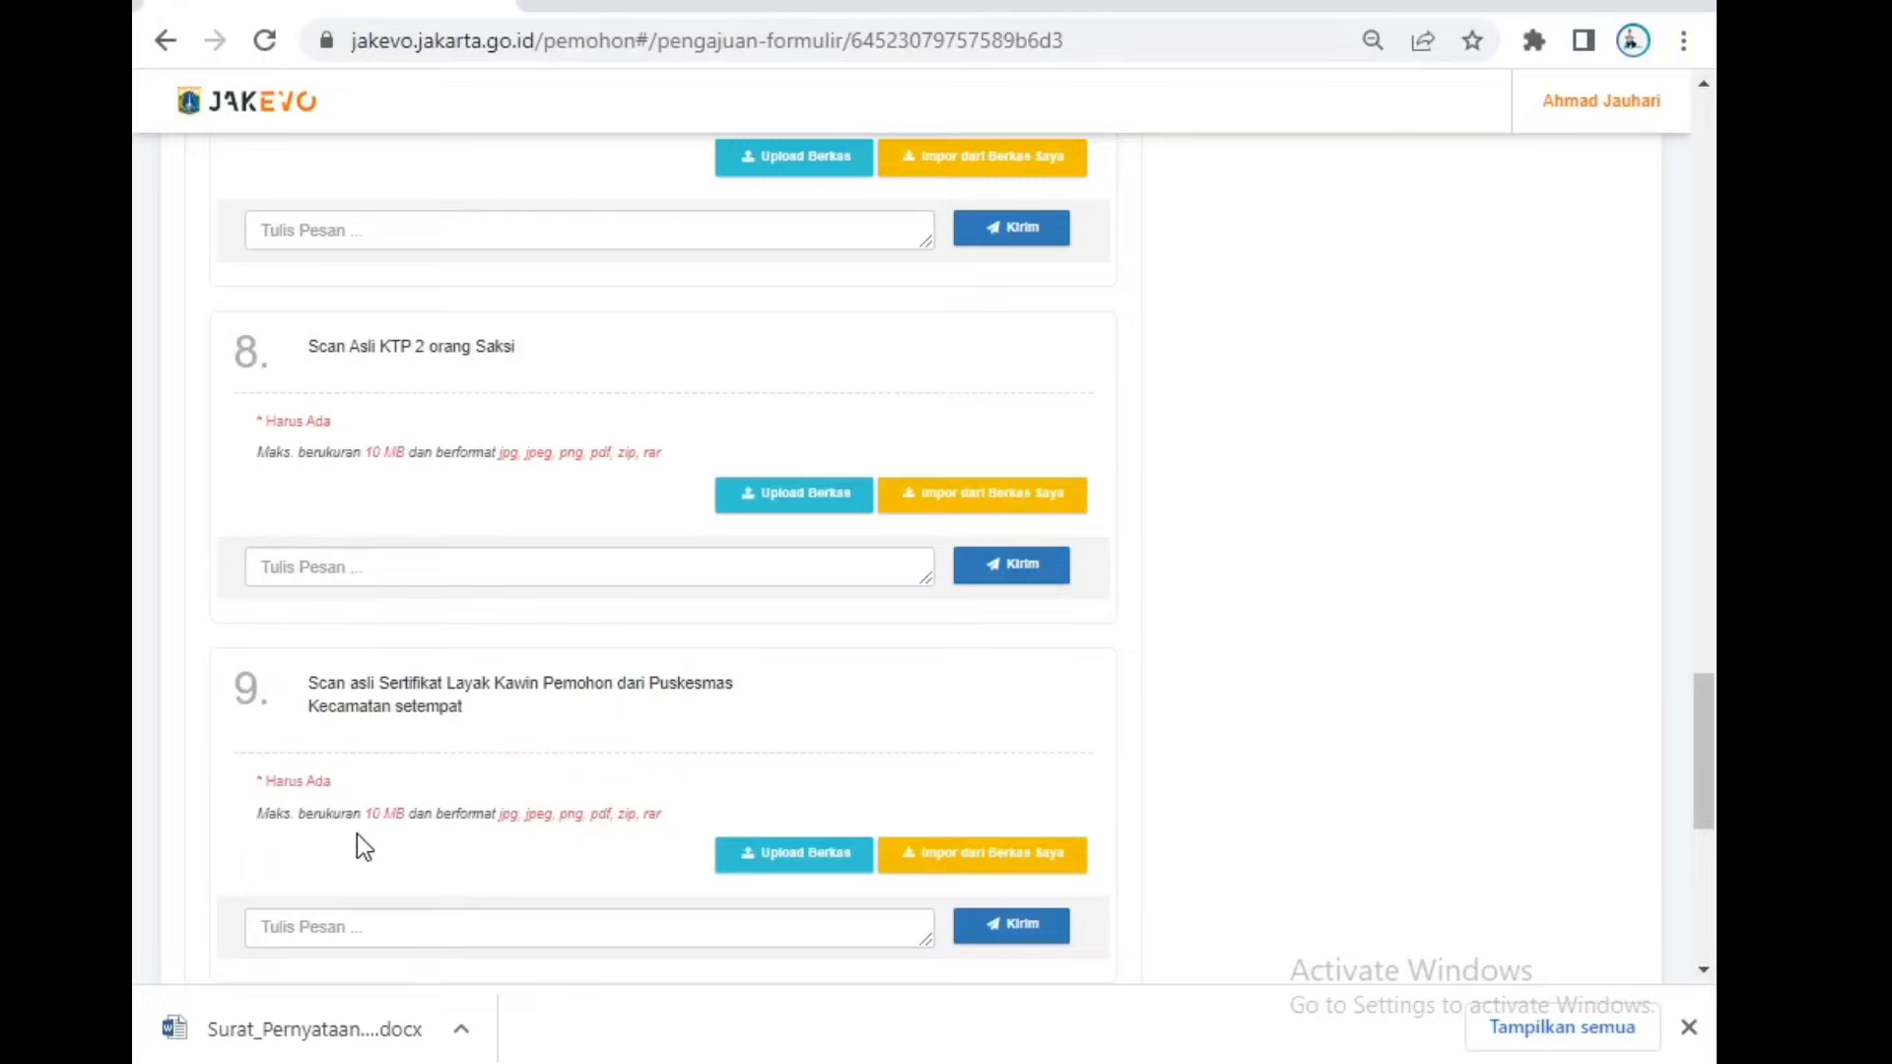
{"action": "scroll", "coordinate": [358, 834], "scroll_direction": "down", "scroll_amount": 7}
{"action": "scroll", "coordinate": [443, 709], "scroll_direction": "up", "scroll_amount": 3}
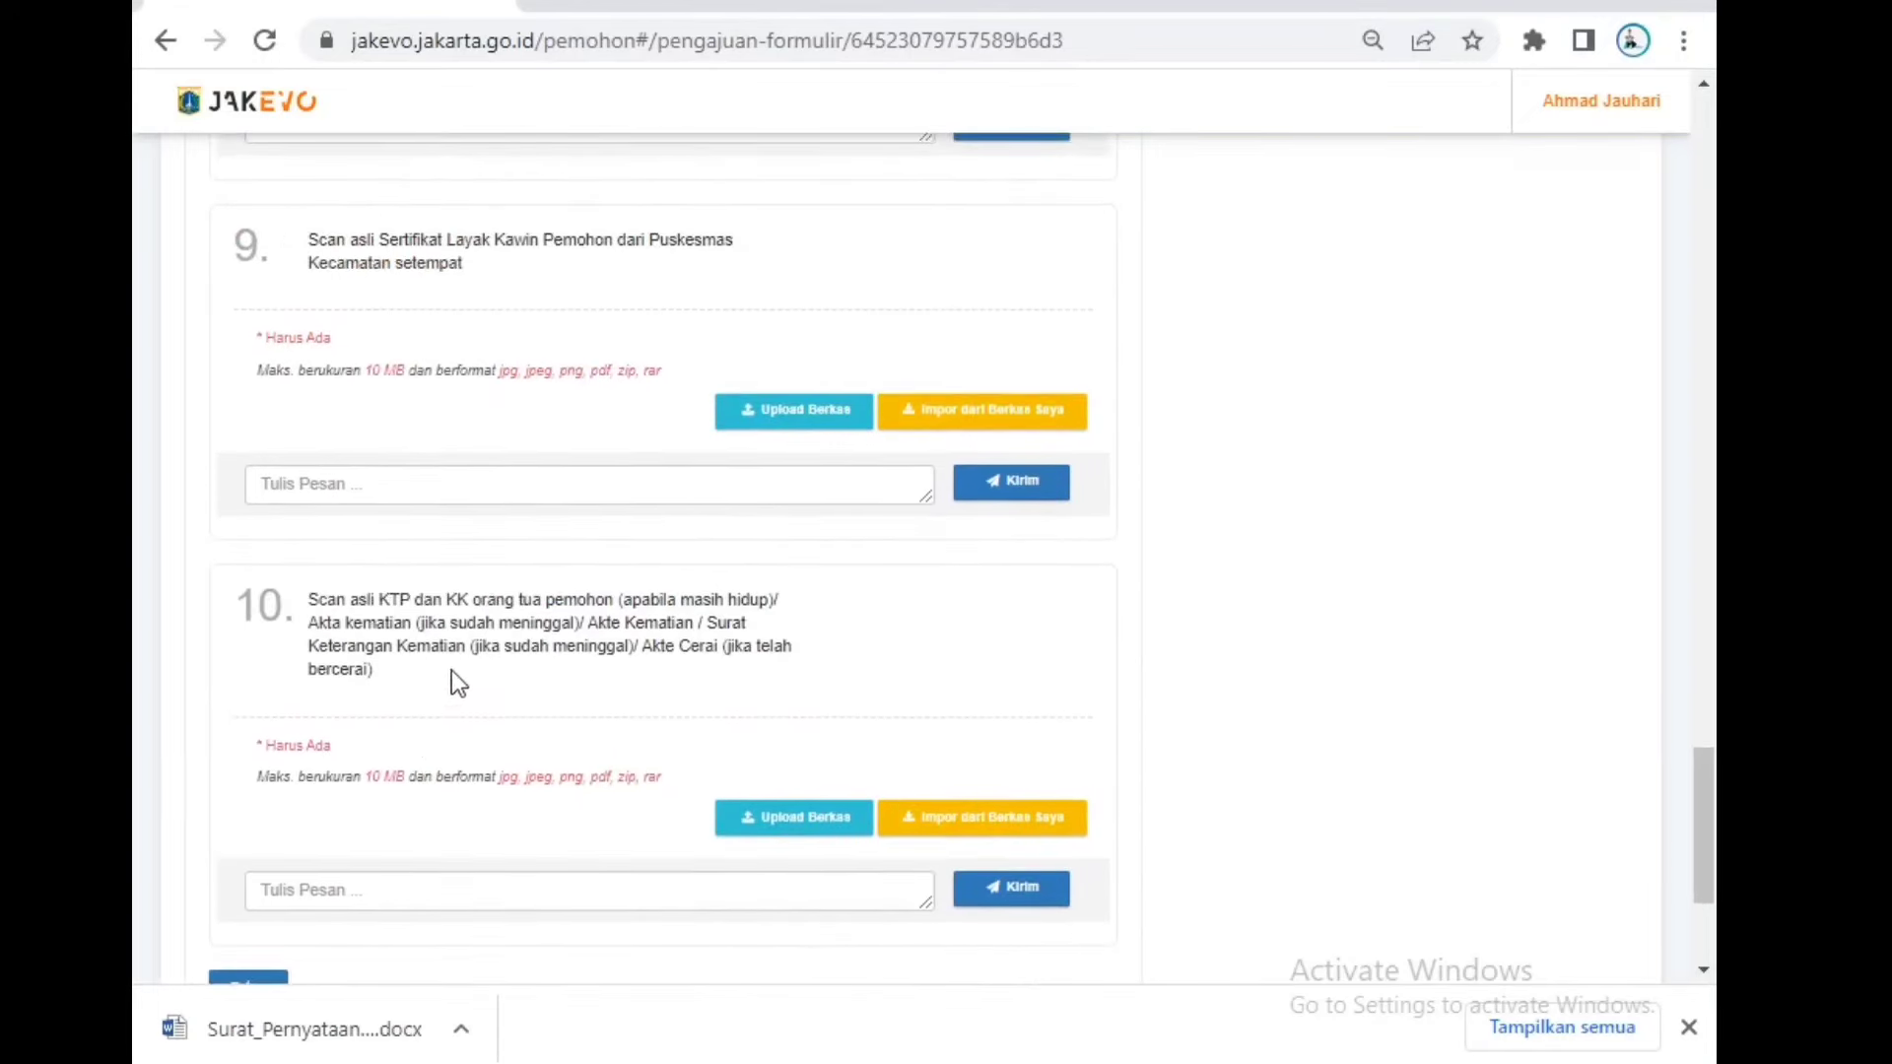
{"action": "left_click_drag", "start_coordinate": [478, 624], "coordinate": [362, 617]}
{"action": "left_click", "coordinate": [380, 605]}
{"action": "left_click_drag", "start_coordinate": [404, 623], "coordinate": [354, 623]}
{"action": "left_click", "coordinate": [634, 627]}
{"action": "scroll", "coordinate": [636, 660], "scroll_direction": "down", "scroll_amount": 2}
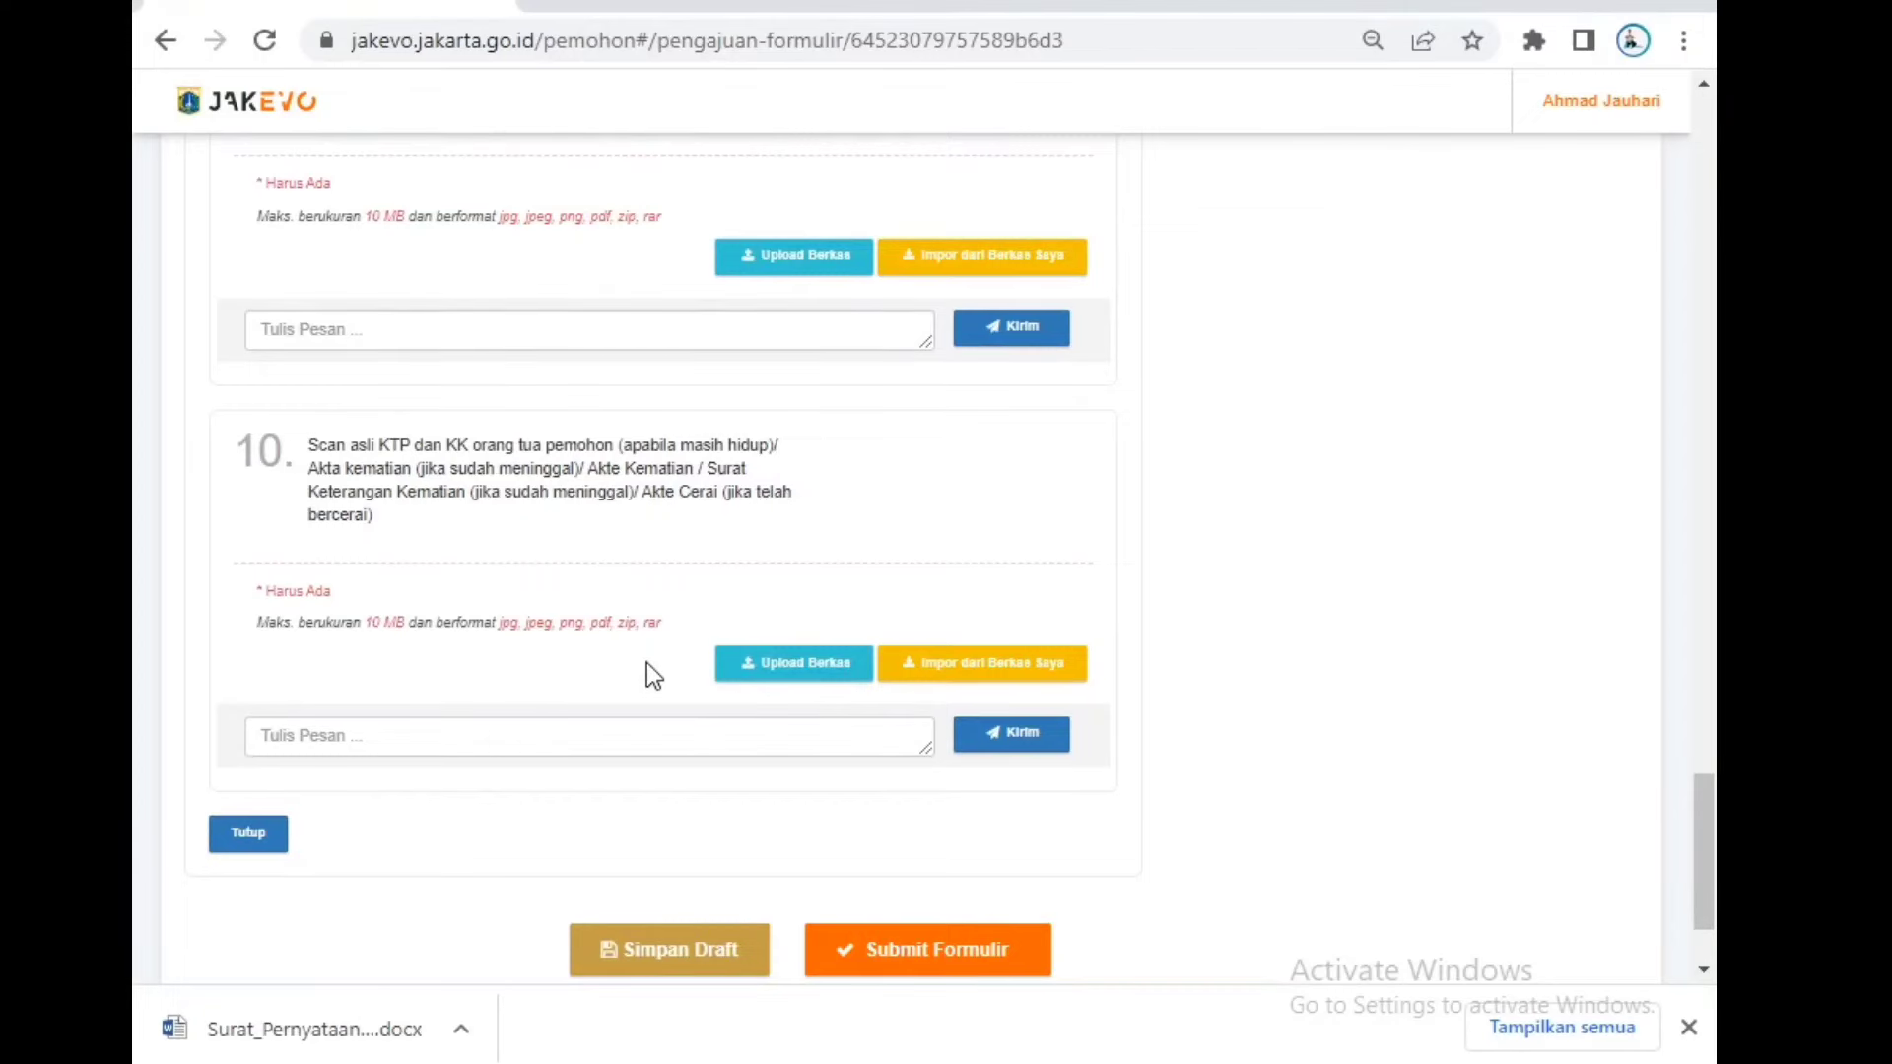
Step: Save the application as a draft and find the required-field errors on RT/RW letter number, RT and RW
{"action": "scroll", "coordinate": [812, 700], "scroll_direction": "down", "scroll_amount": 2}
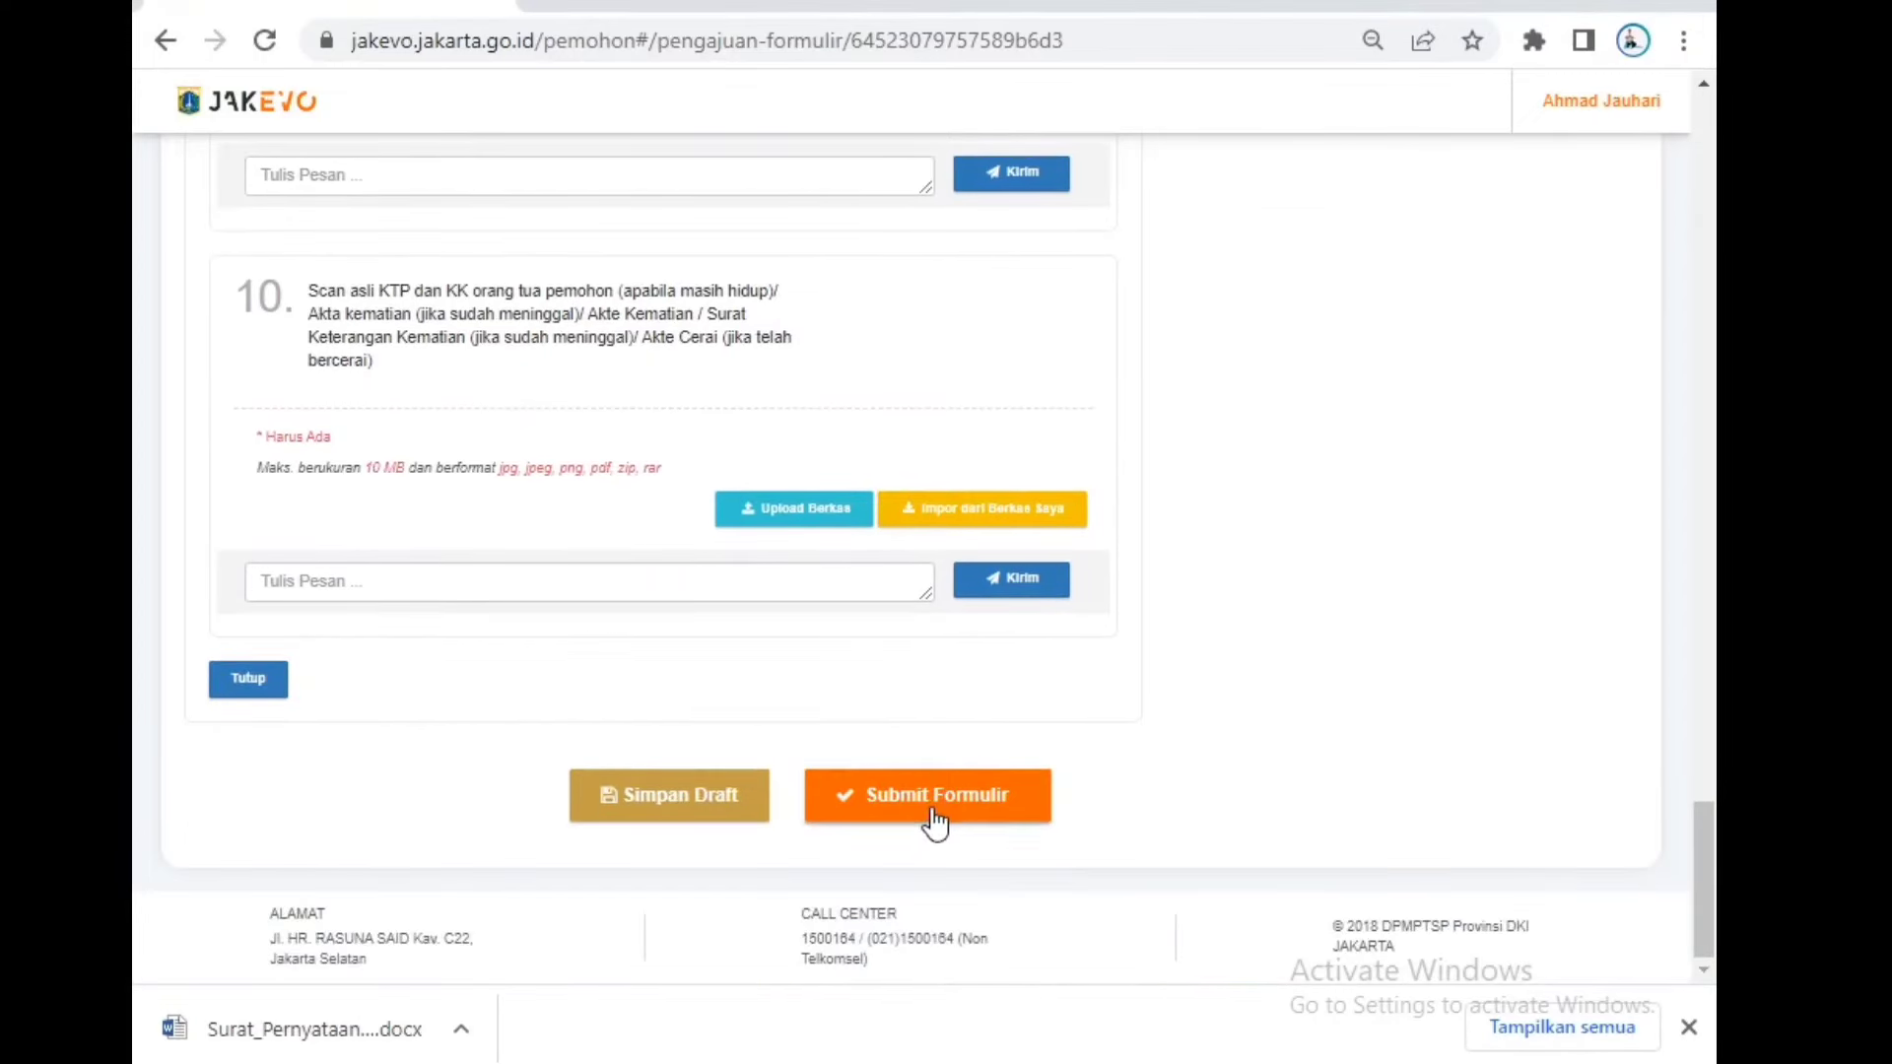
{"action": "left_click", "coordinate": [722, 806]}
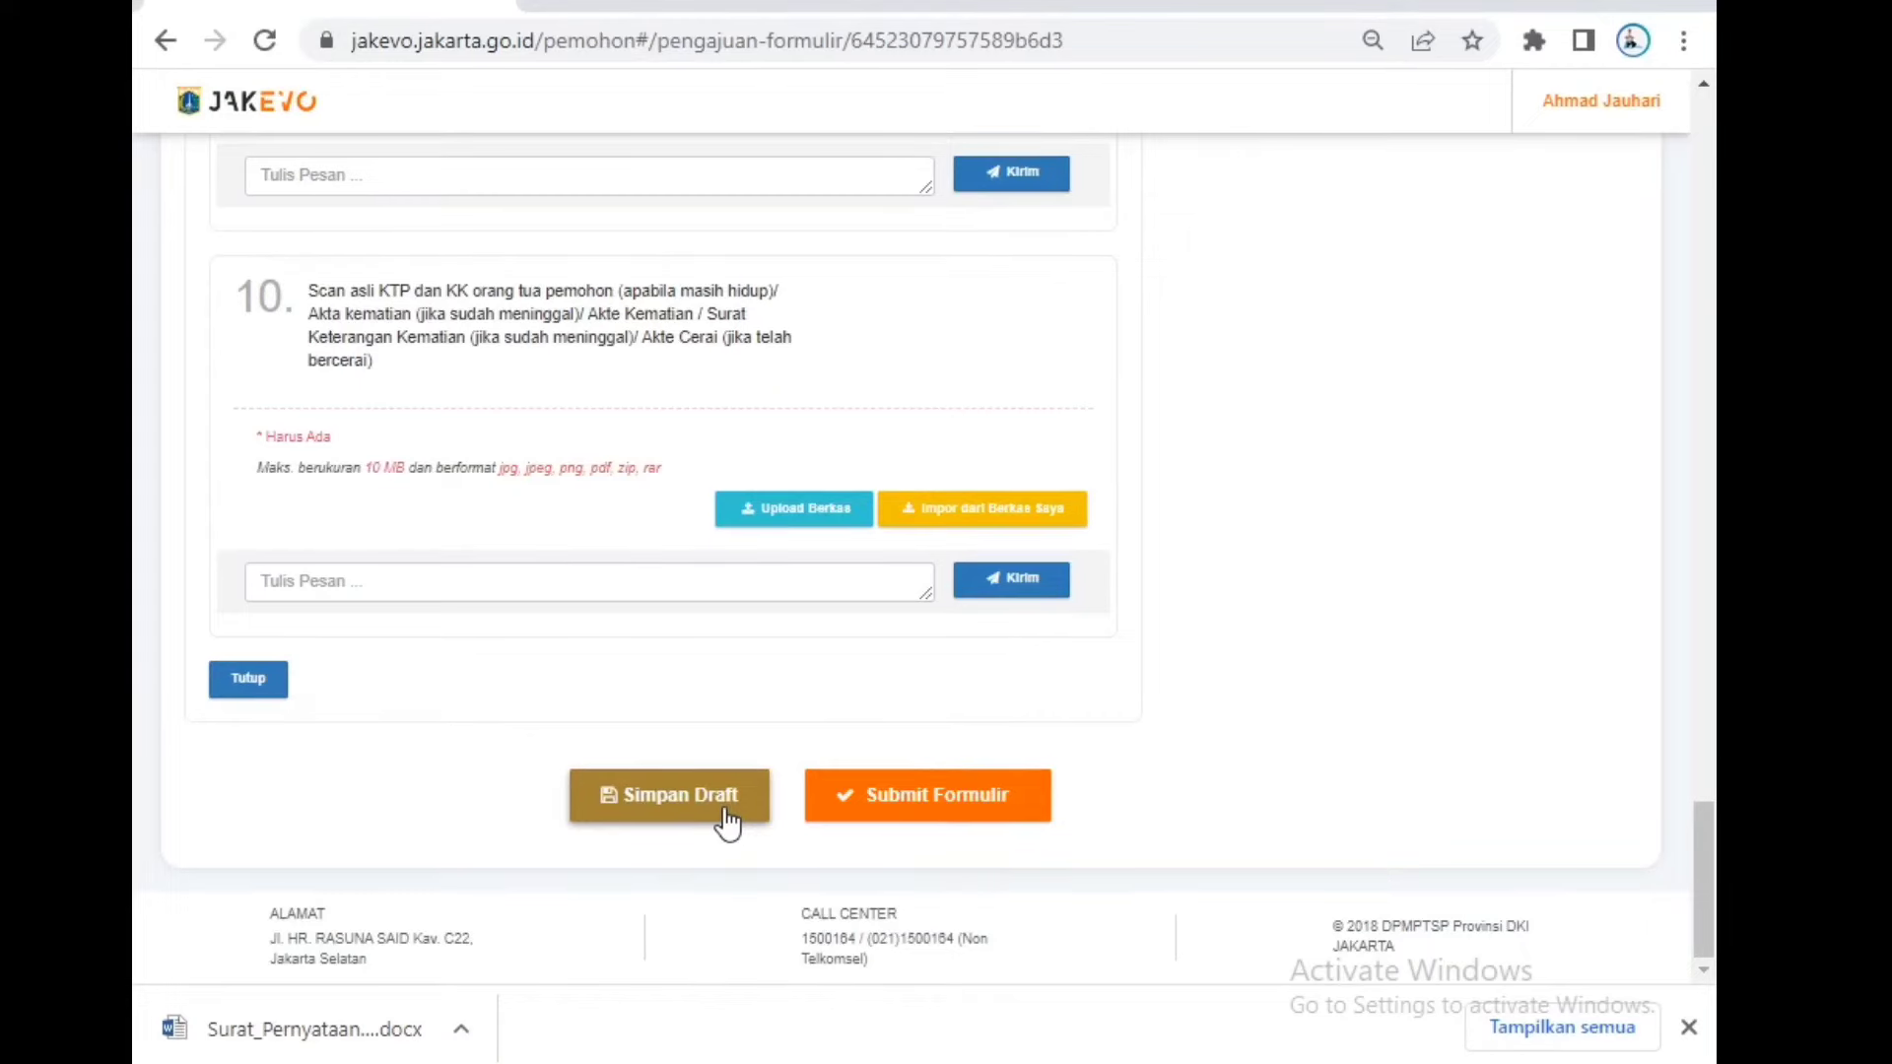
{"action": "scroll", "coordinate": [749, 803], "scroll_direction": "up", "scroll_amount": 20}
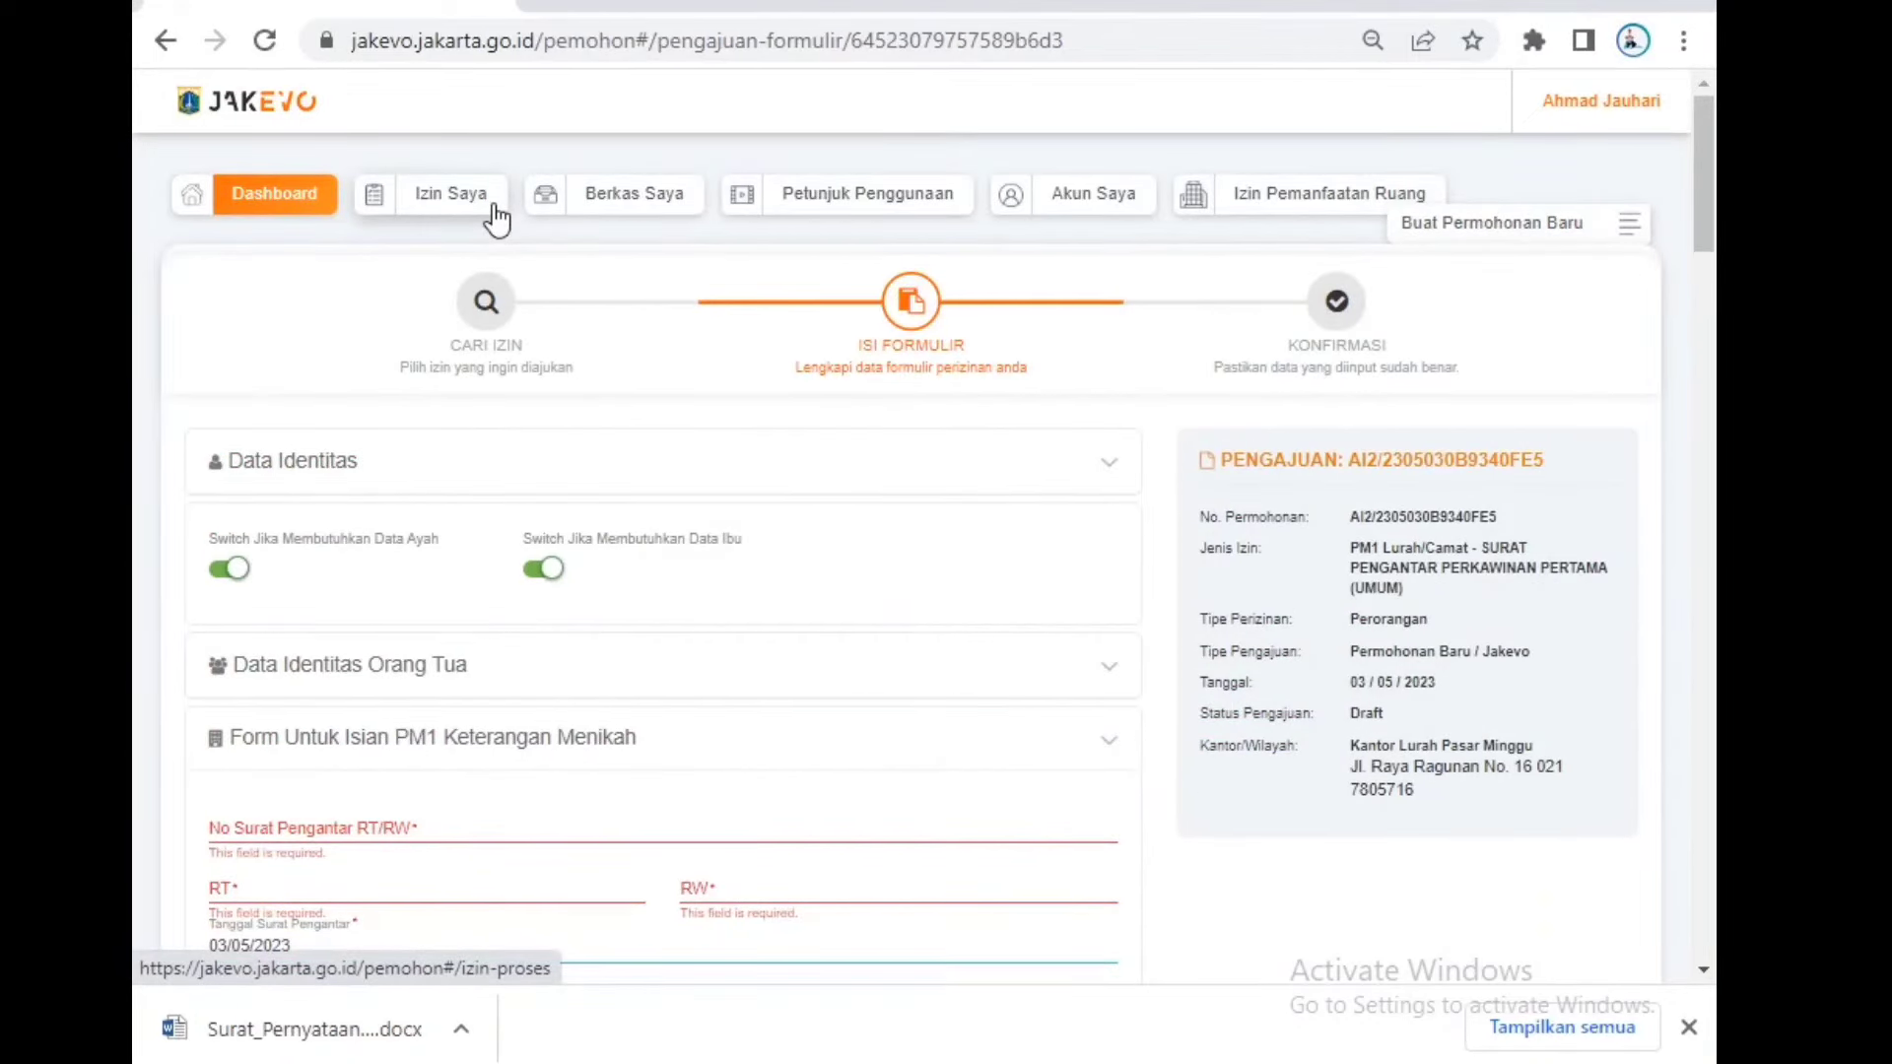
{"action": "scroll", "coordinate": [907, 473], "scroll_direction": "down", "scroll_amount": 15}
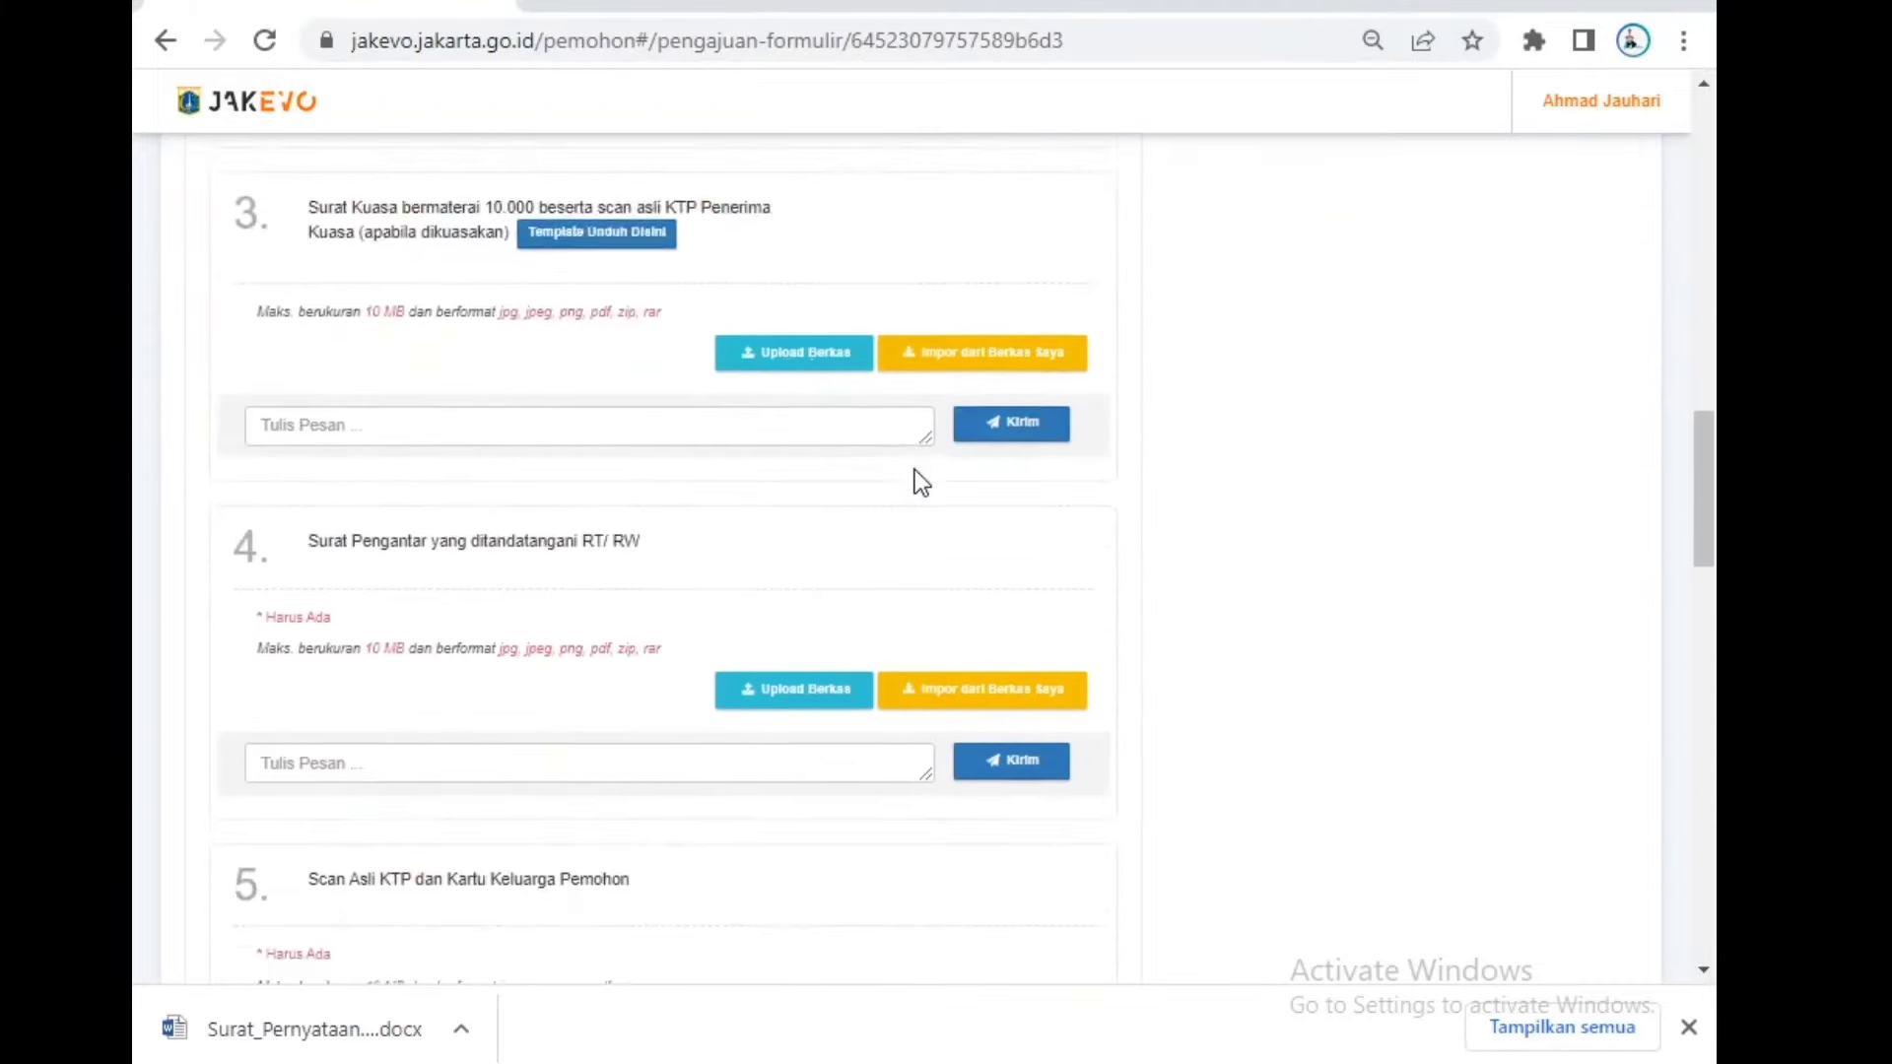
{"action": "scroll", "coordinate": [926, 493], "scroll_direction": "down", "scroll_amount": 5}
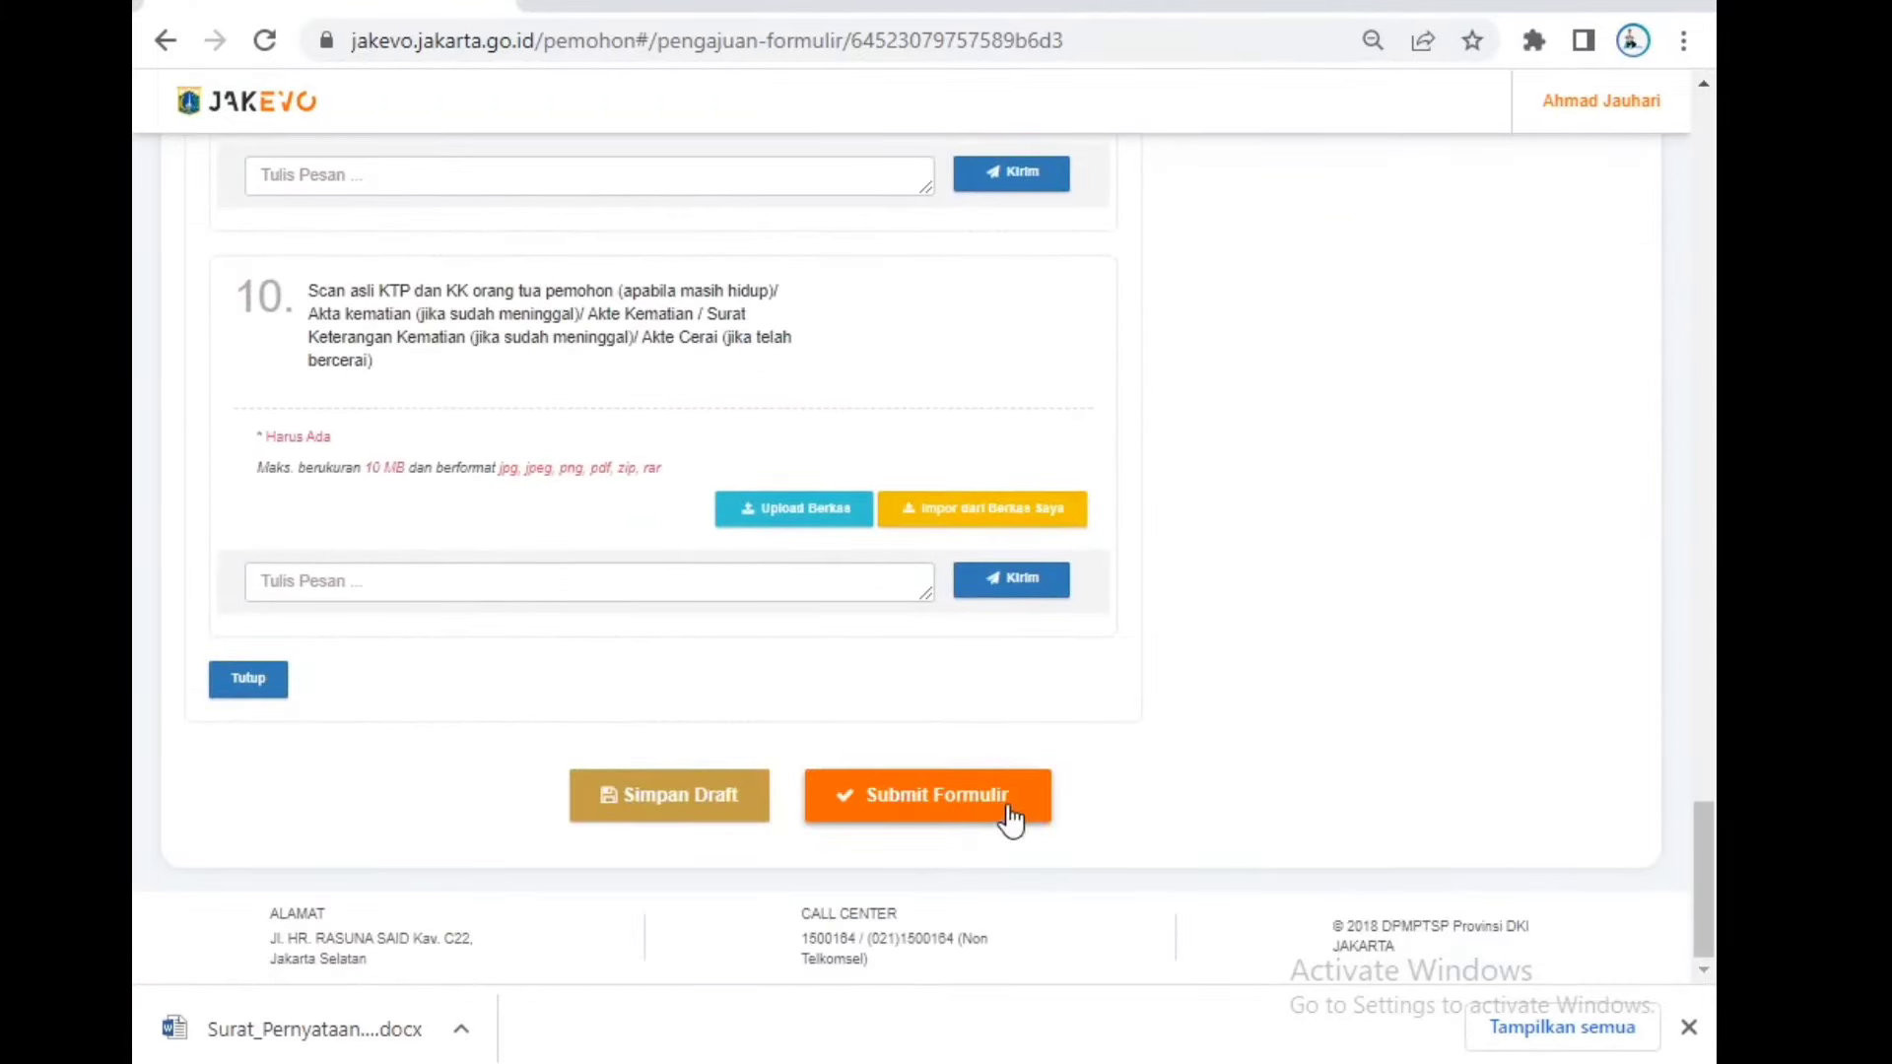
{"action": "scroll", "coordinate": [1009, 815], "scroll_direction": "up", "scroll_amount": 10}
{"action": "scroll", "coordinate": [1015, 788], "scroll_direction": "up", "scroll_amount": 15}
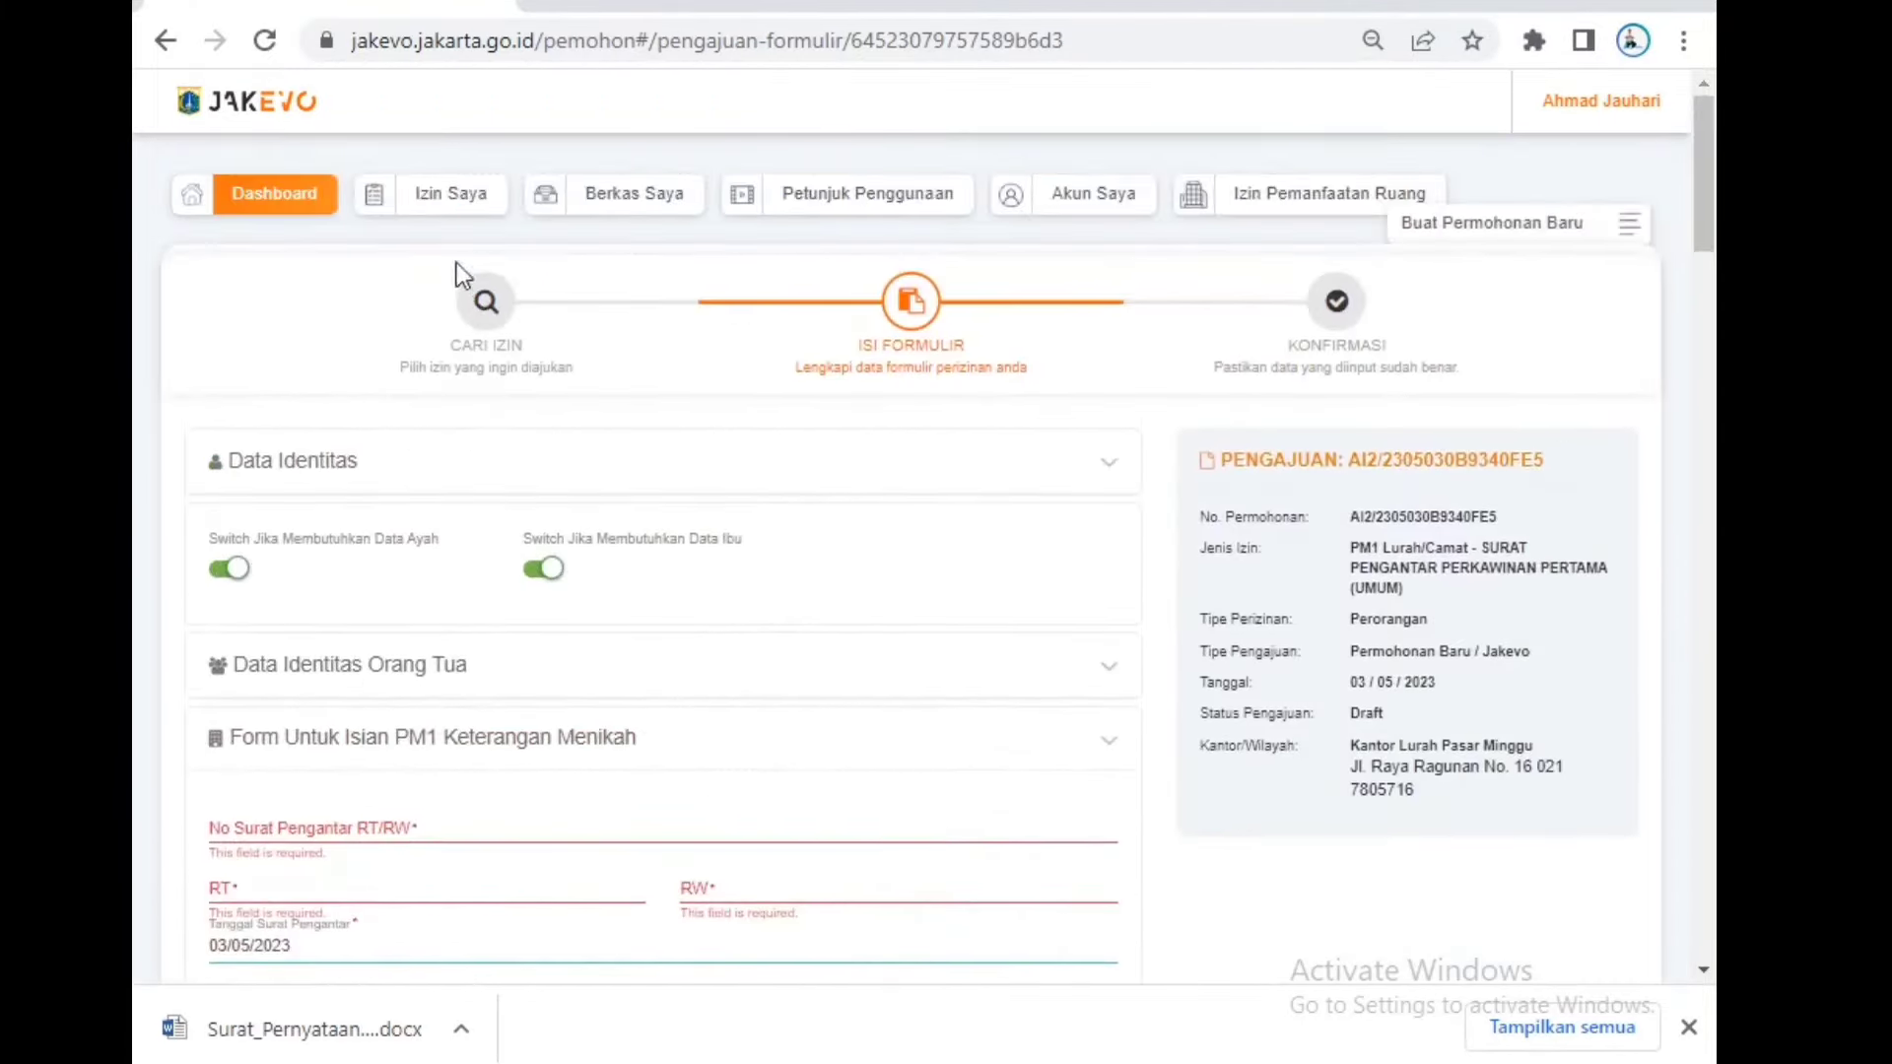
Step: Go to Izin Saya and filter to the Butuh Tindakan requests, including one marked BUTUH PERBAIKAN
{"action": "left_click", "coordinate": [474, 221]}
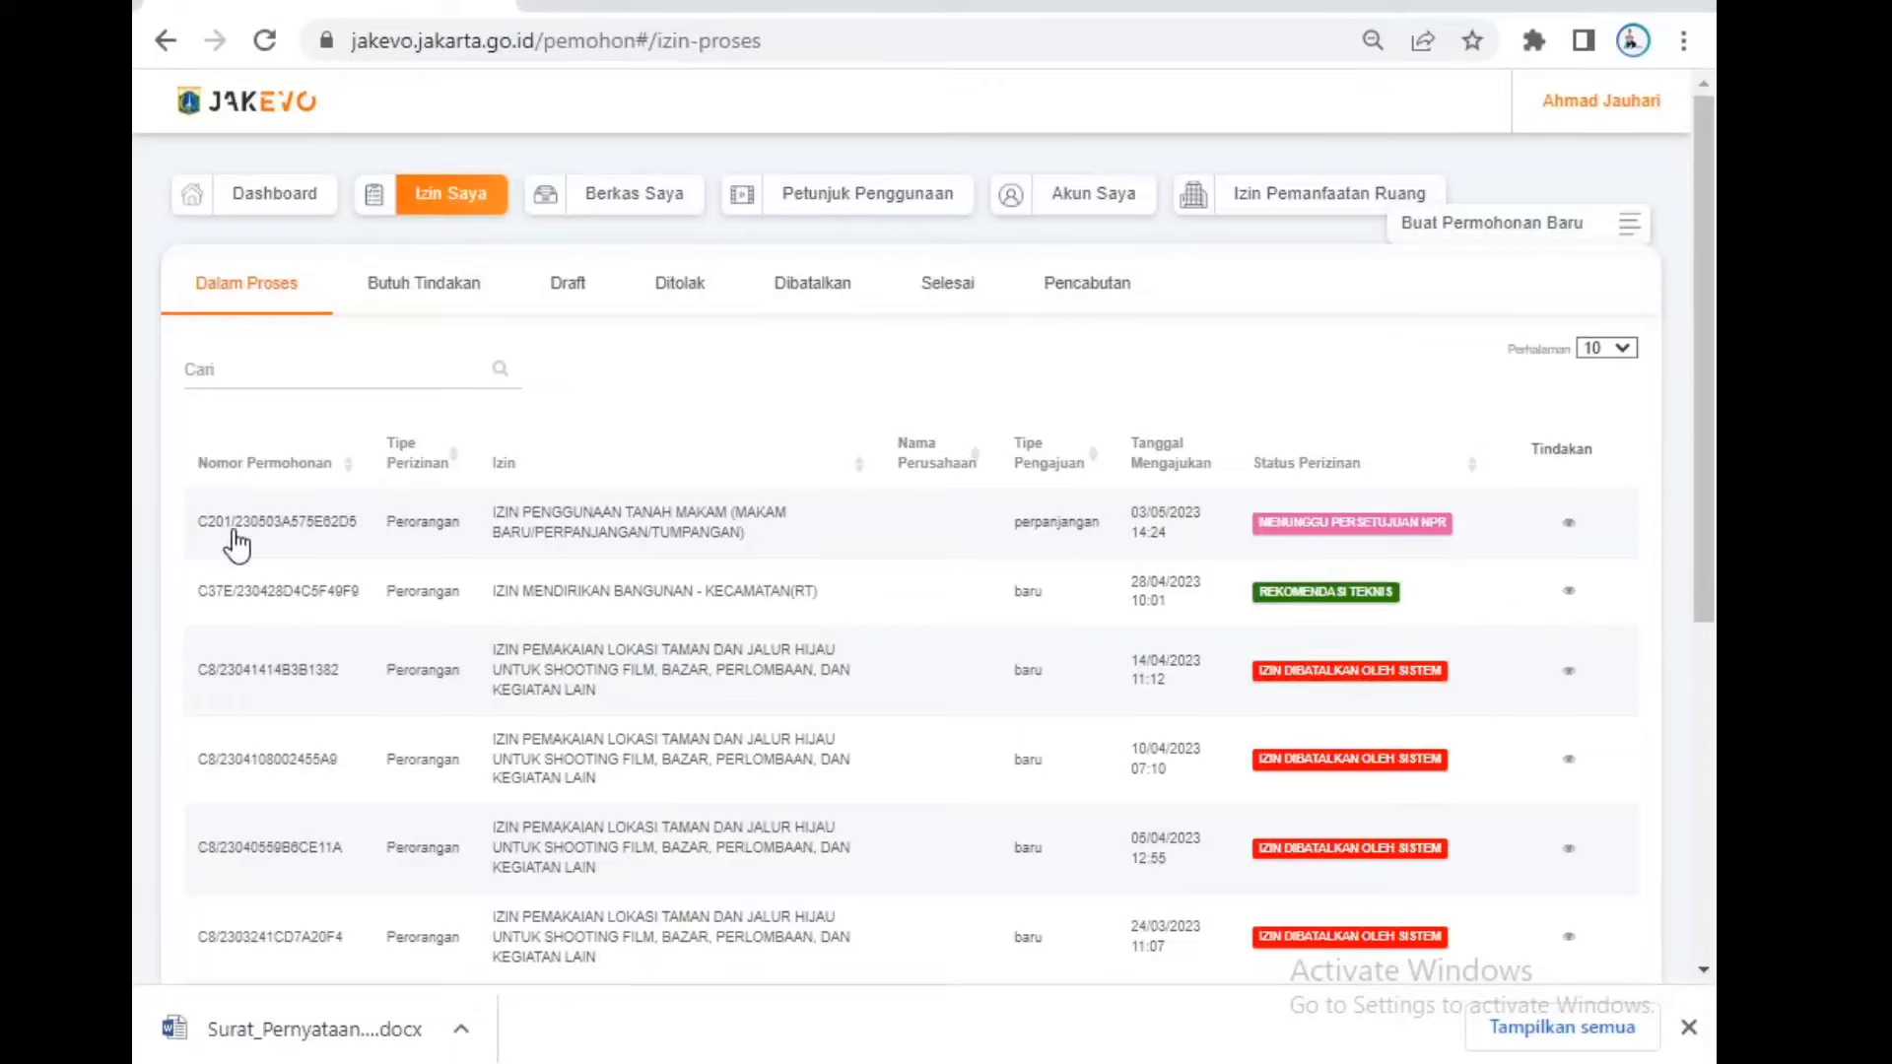
{"action": "left_click_drag", "start_coordinate": [232, 524], "coordinate": [453, 530]}
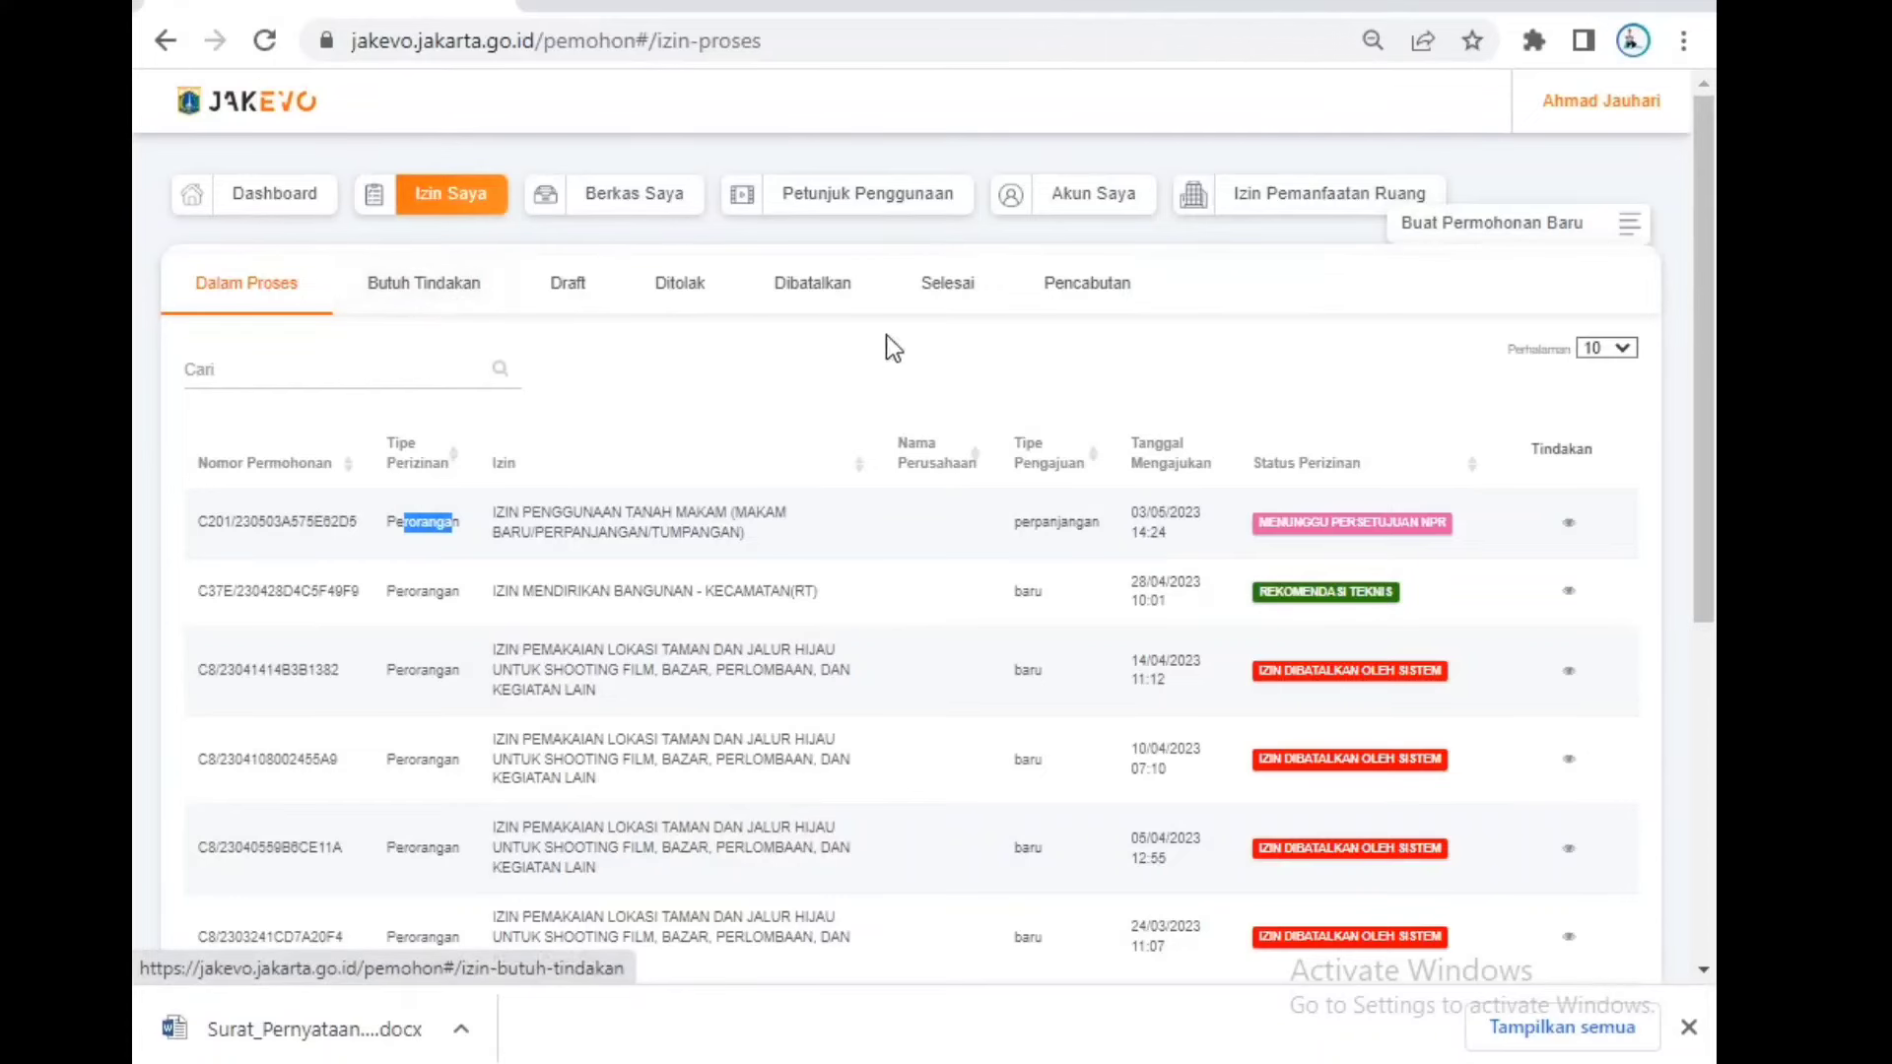
{"action": "left_click", "coordinate": [477, 313]}
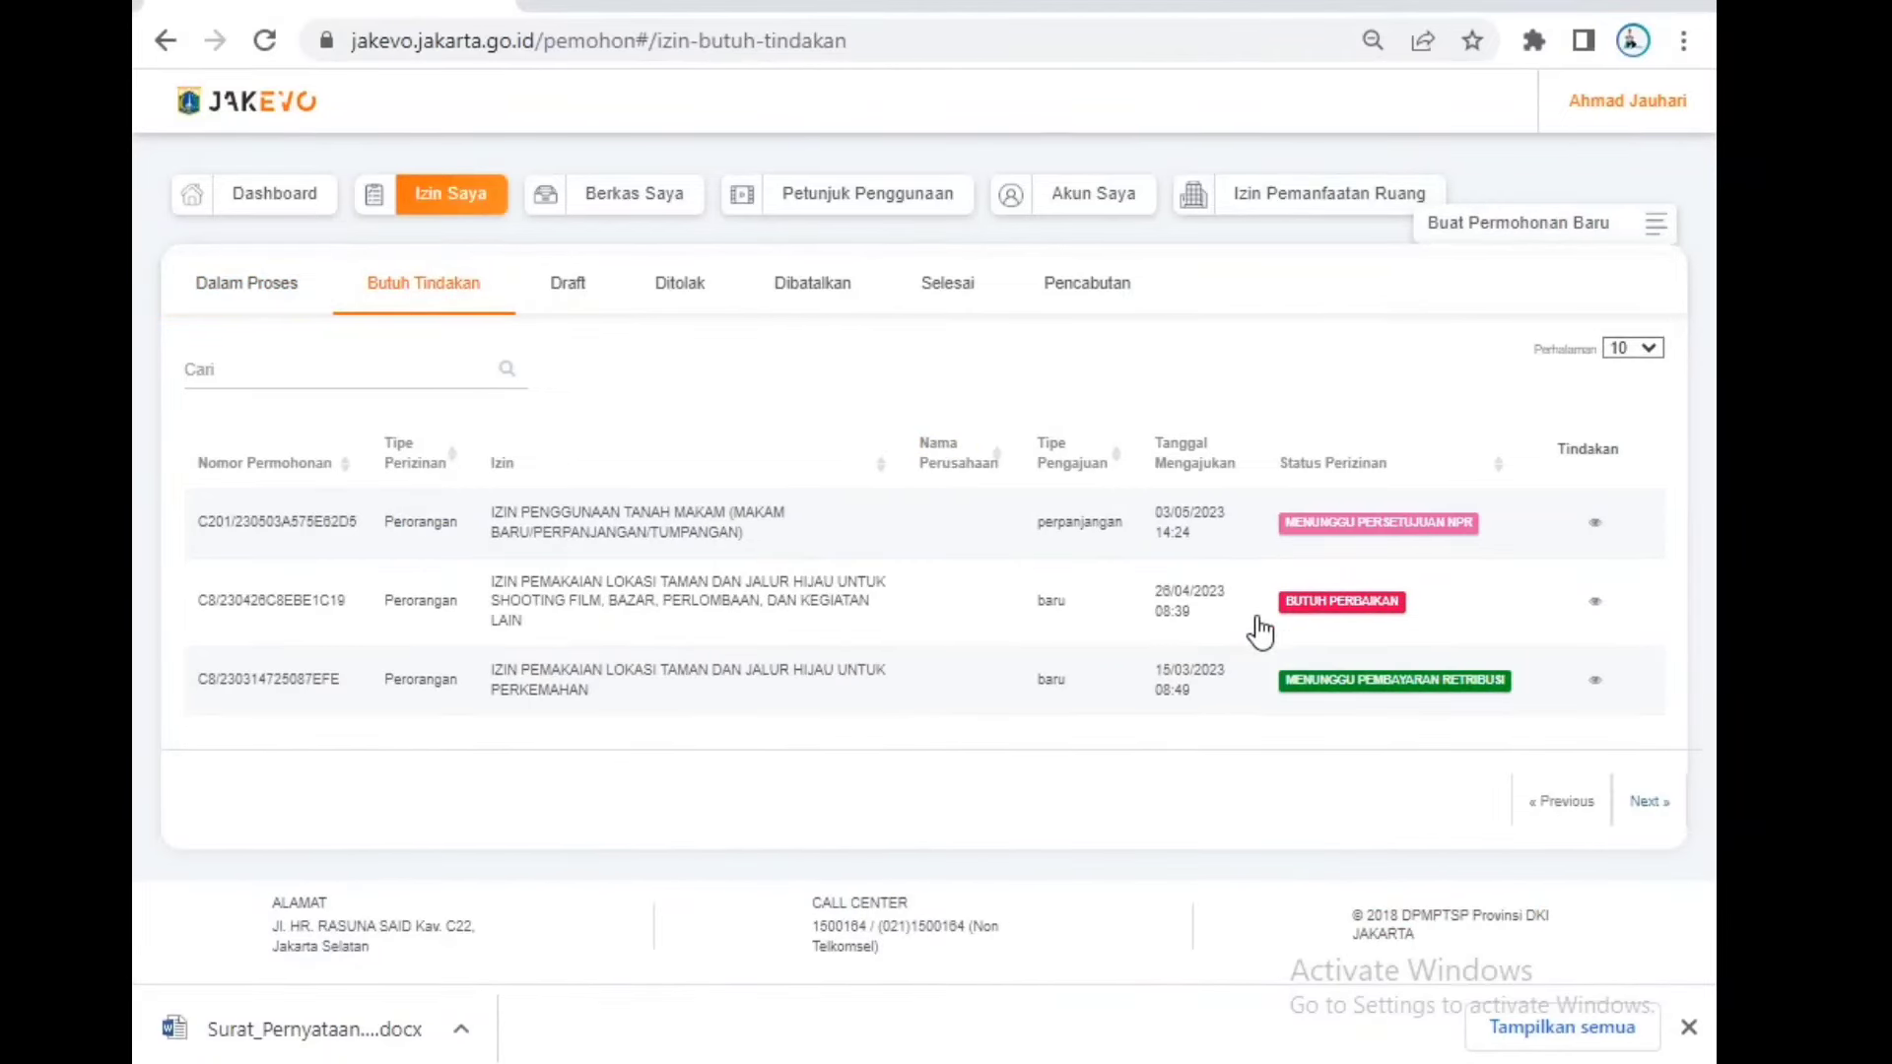
Step: Open the park-location request needing repair and read the reviewer's note in its timeline
{"action": "left_click", "coordinate": [1596, 621]}
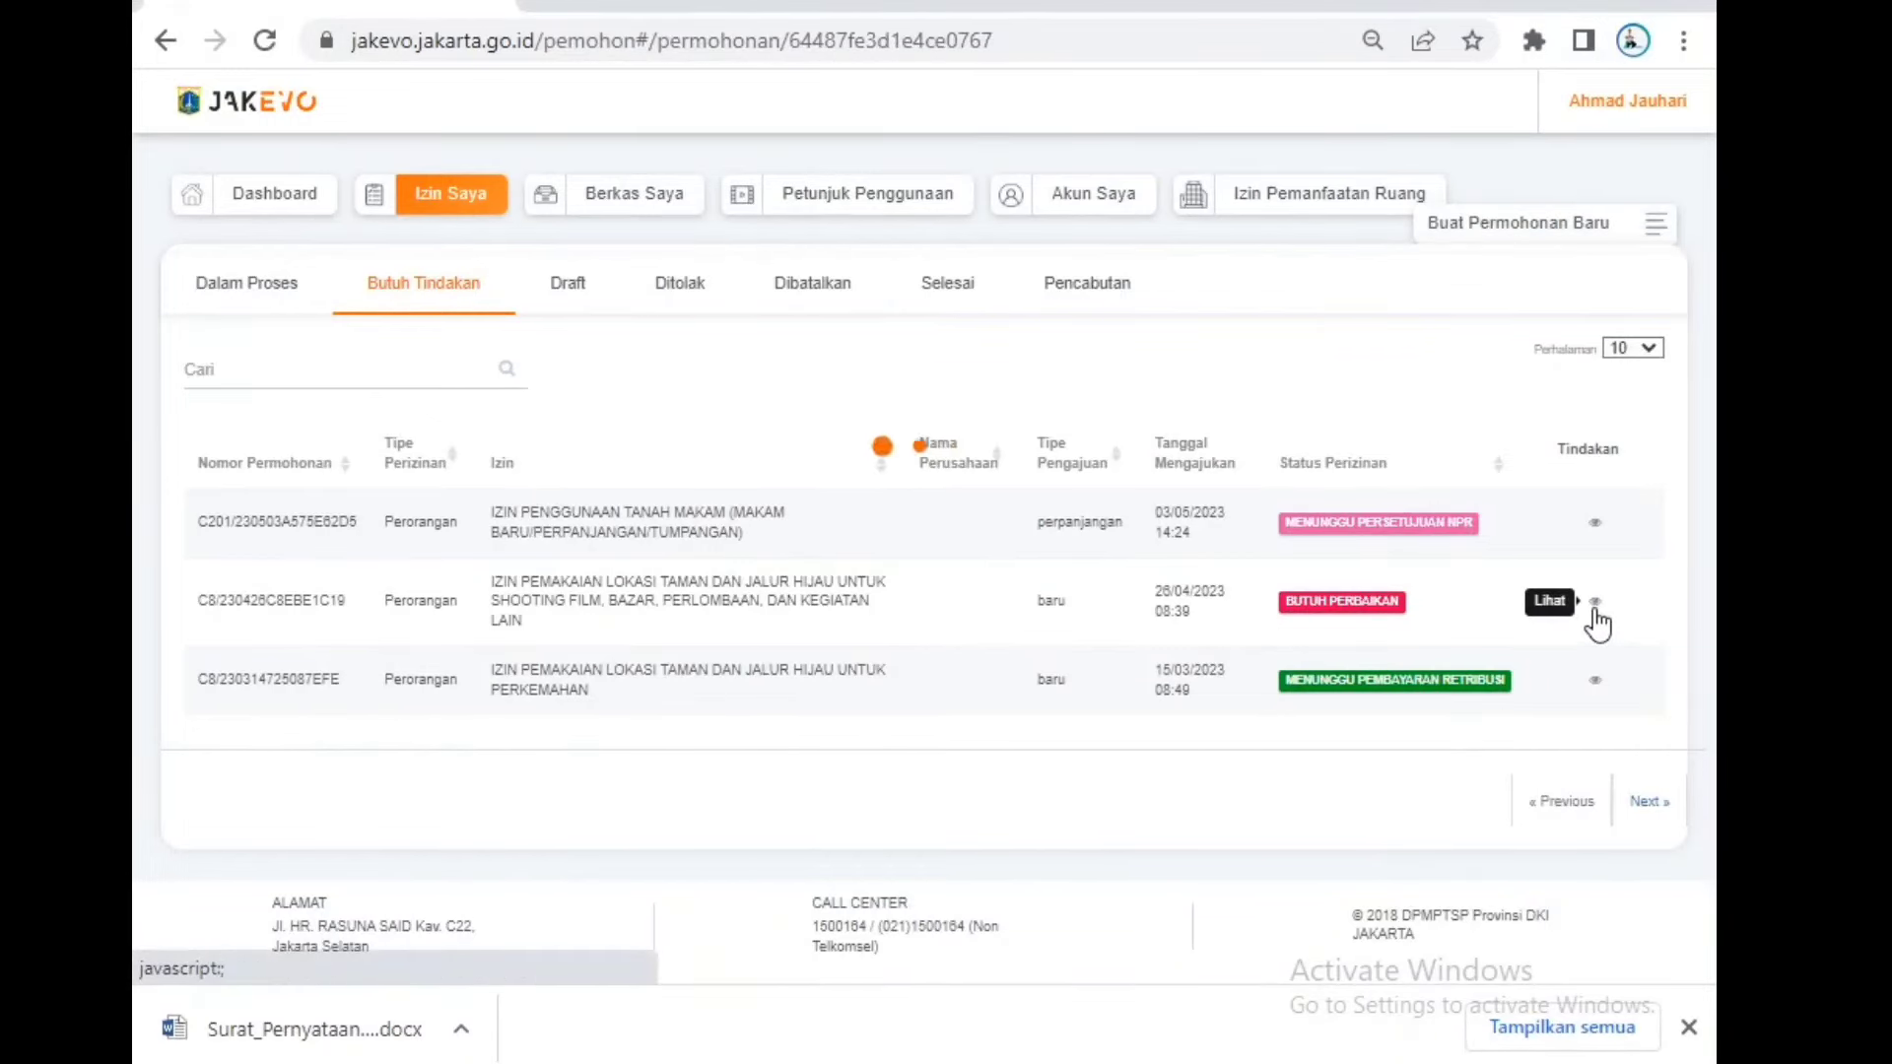
{"action": "scroll", "coordinate": [899, 810], "scroll_direction": "down", "scroll_amount": 3}
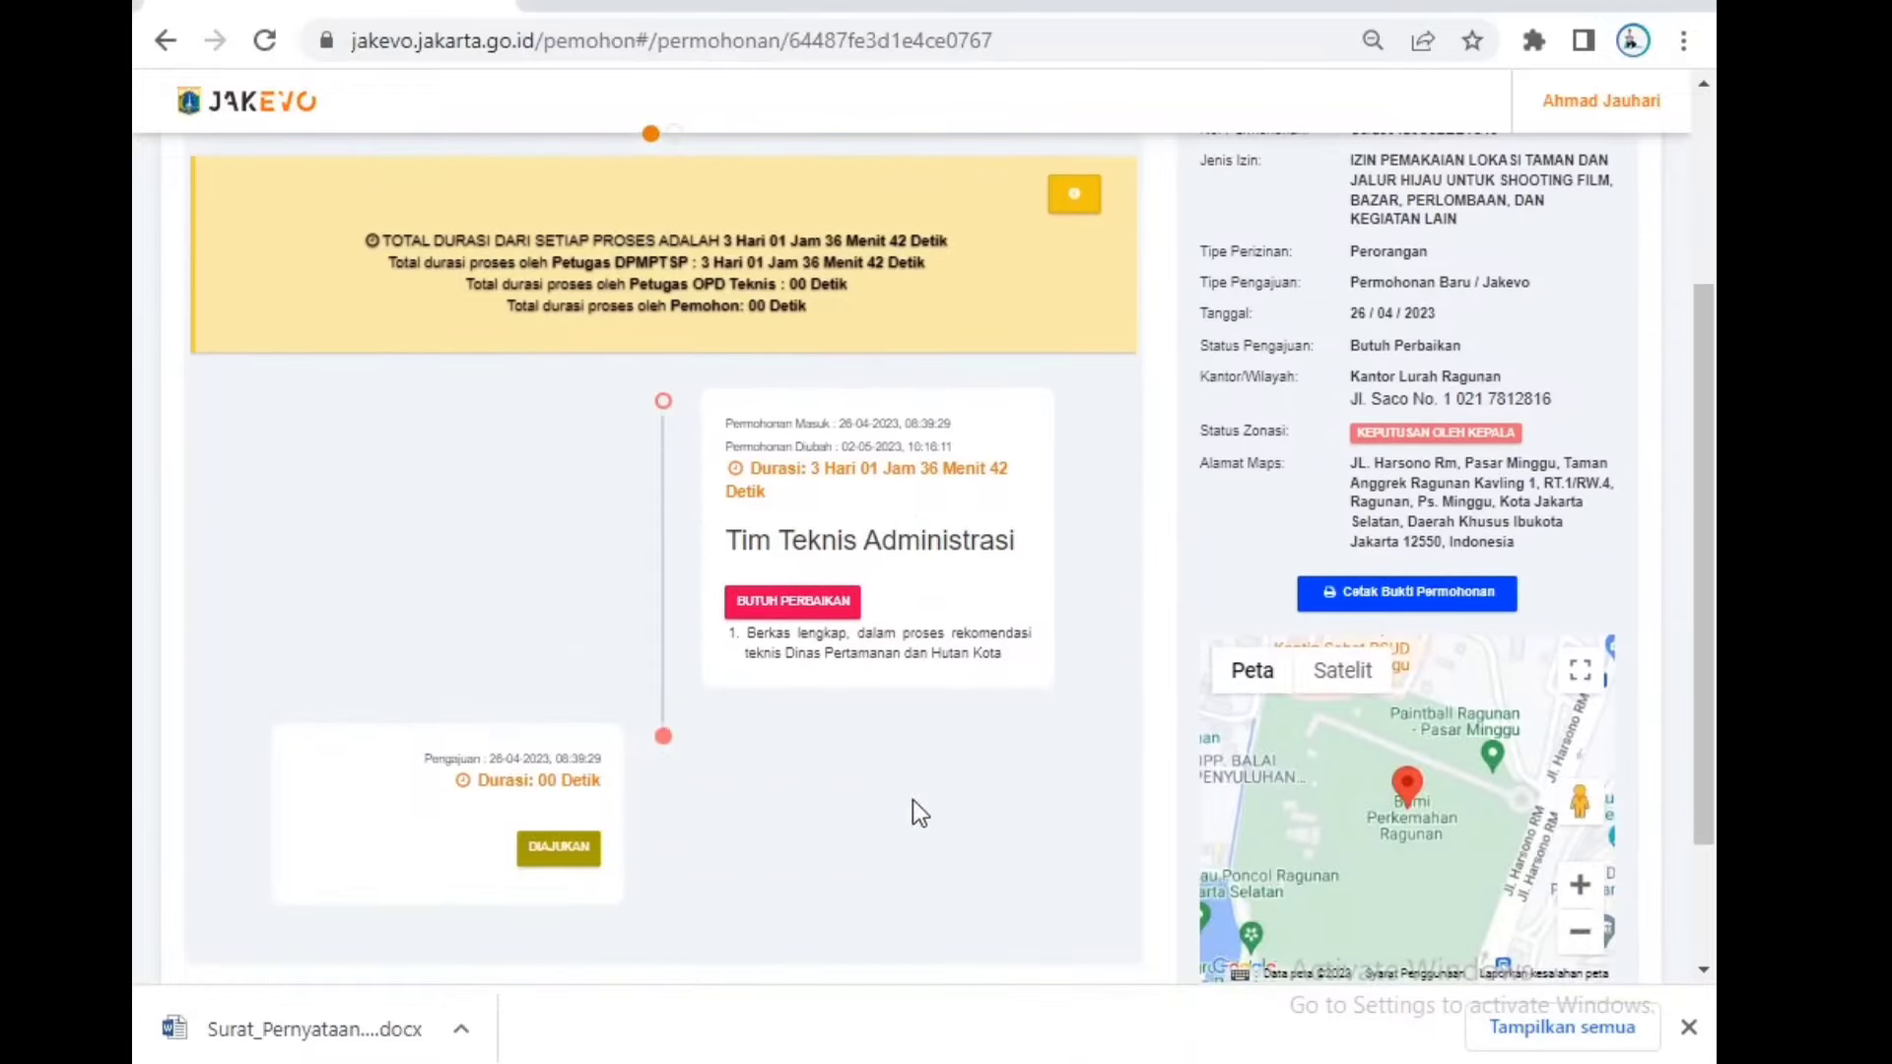
{"action": "left_click_drag", "start_coordinate": [1015, 672], "coordinate": [743, 643]}
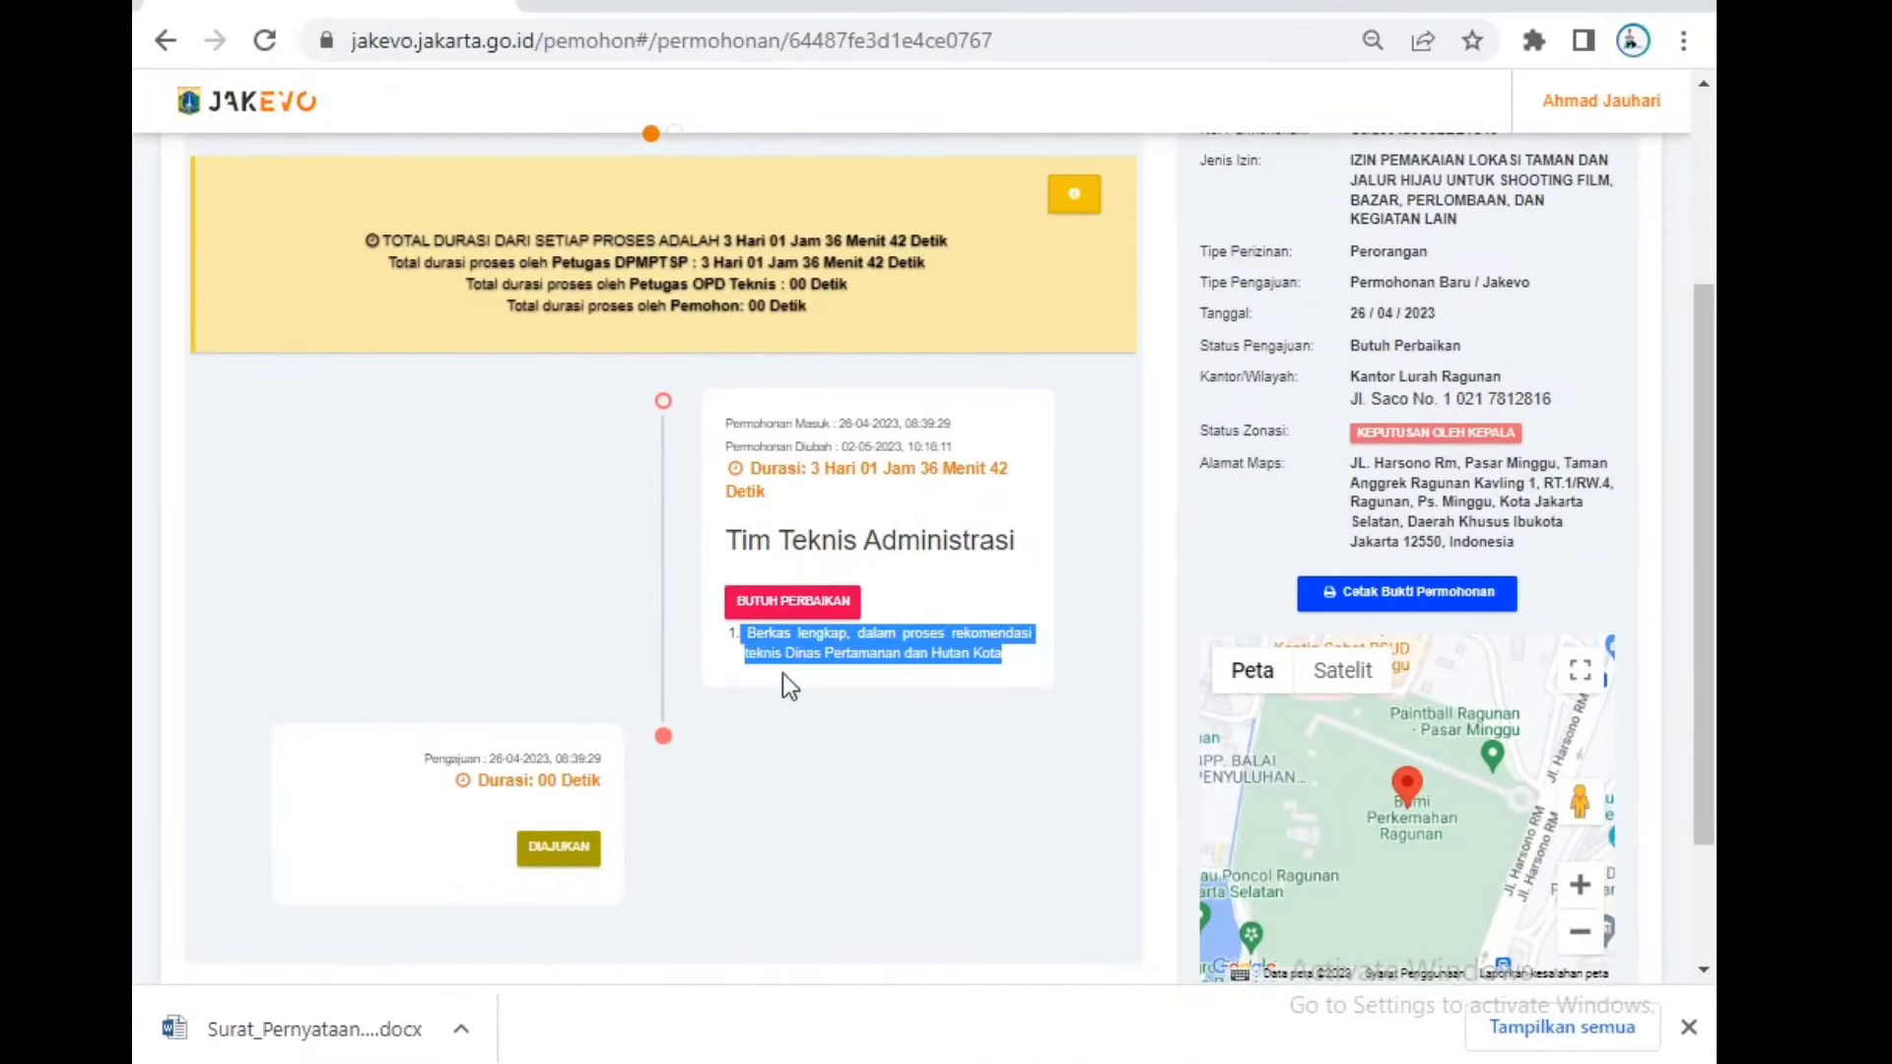
{"action": "scroll", "coordinate": [786, 676], "scroll_direction": "up", "scroll_amount": 3}
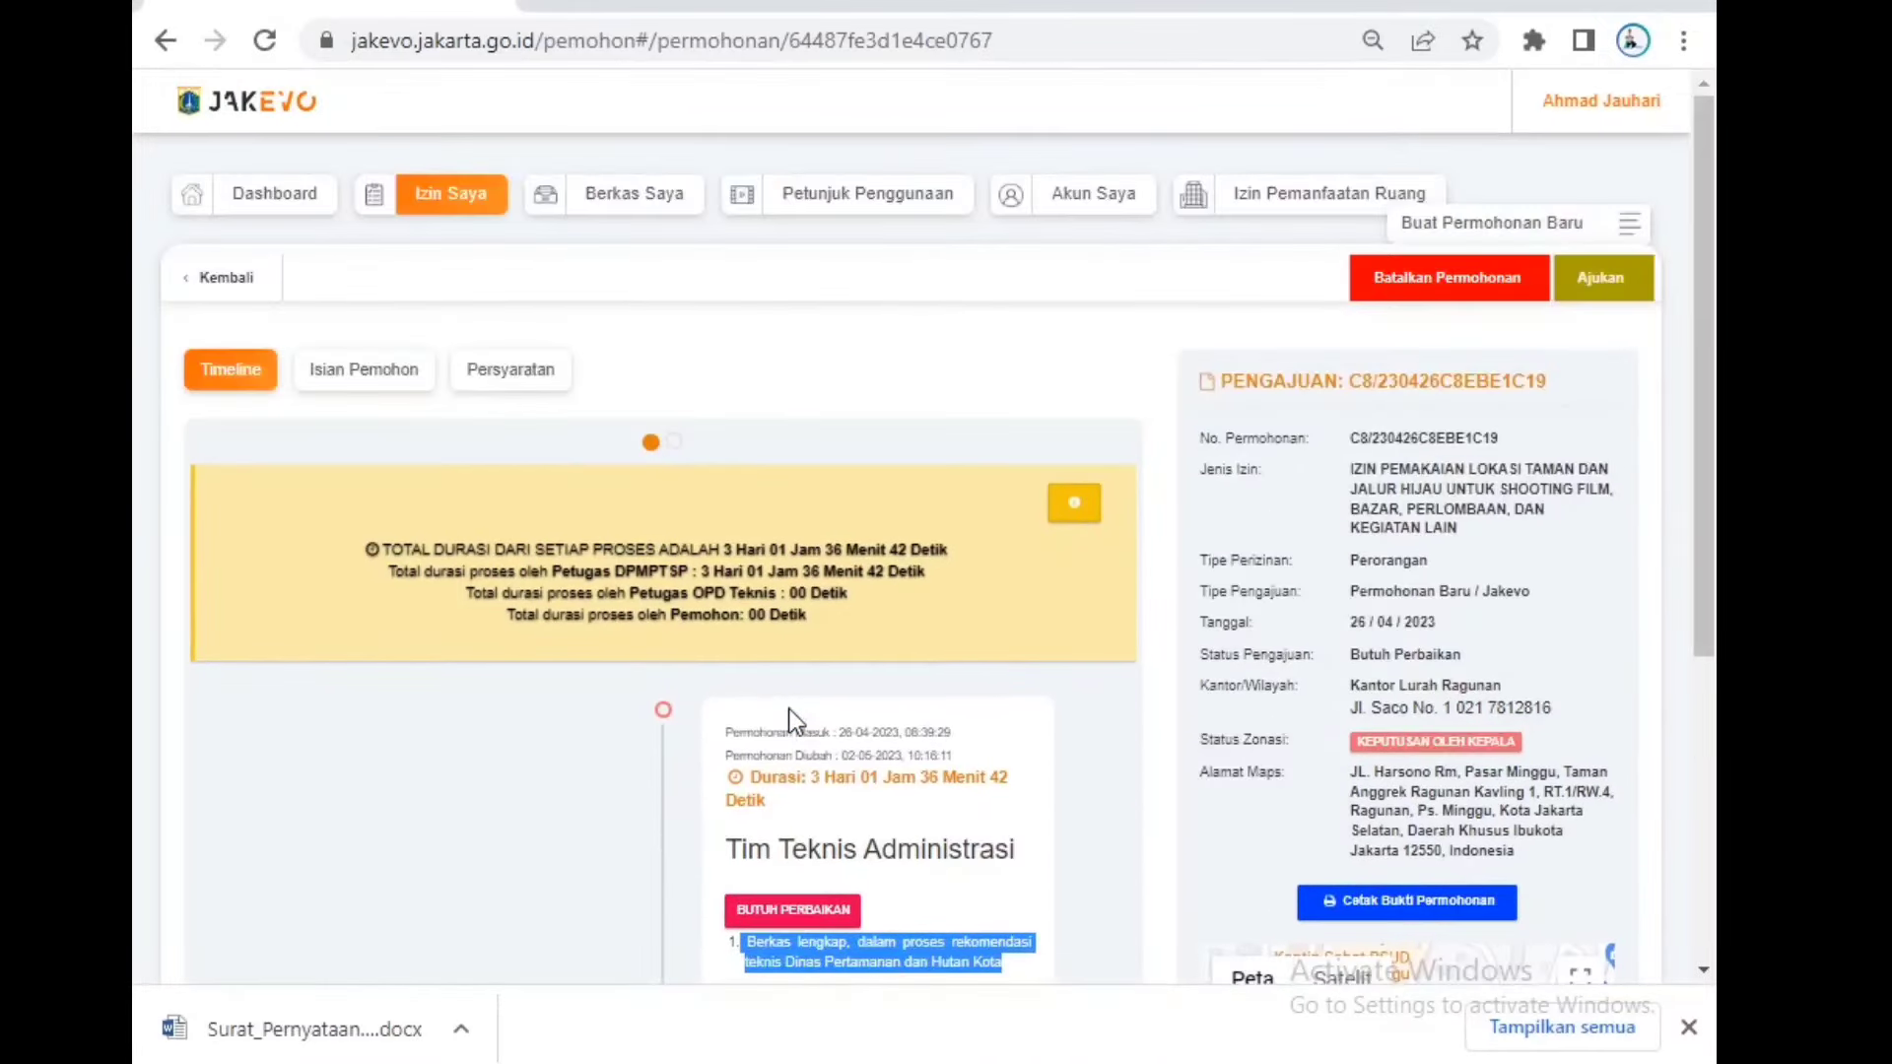
Step: Check its Persyaratan and Isian Pemohon tabs, then show the Selesai requests in Izin Saya
{"action": "left_click", "coordinate": [505, 384]}
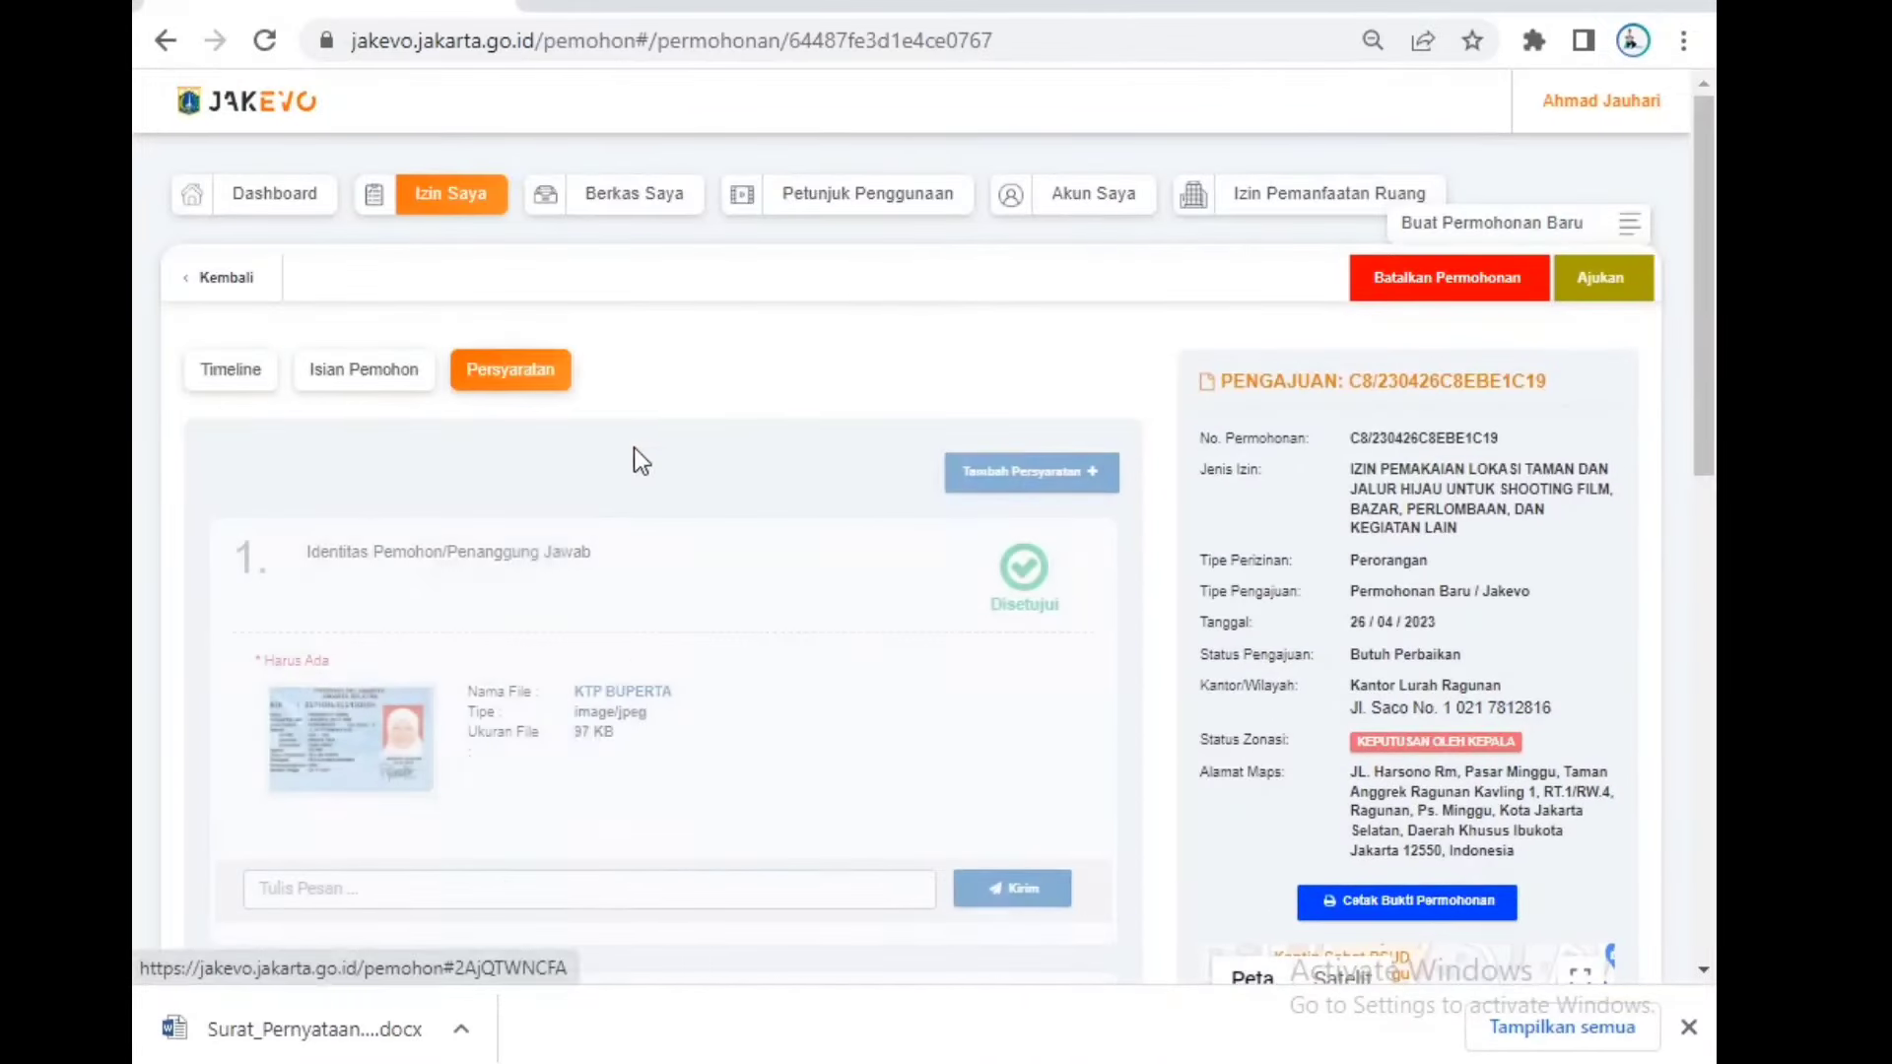
{"action": "left_click", "coordinate": [380, 393]}
{"action": "left_click", "coordinate": [511, 373]}
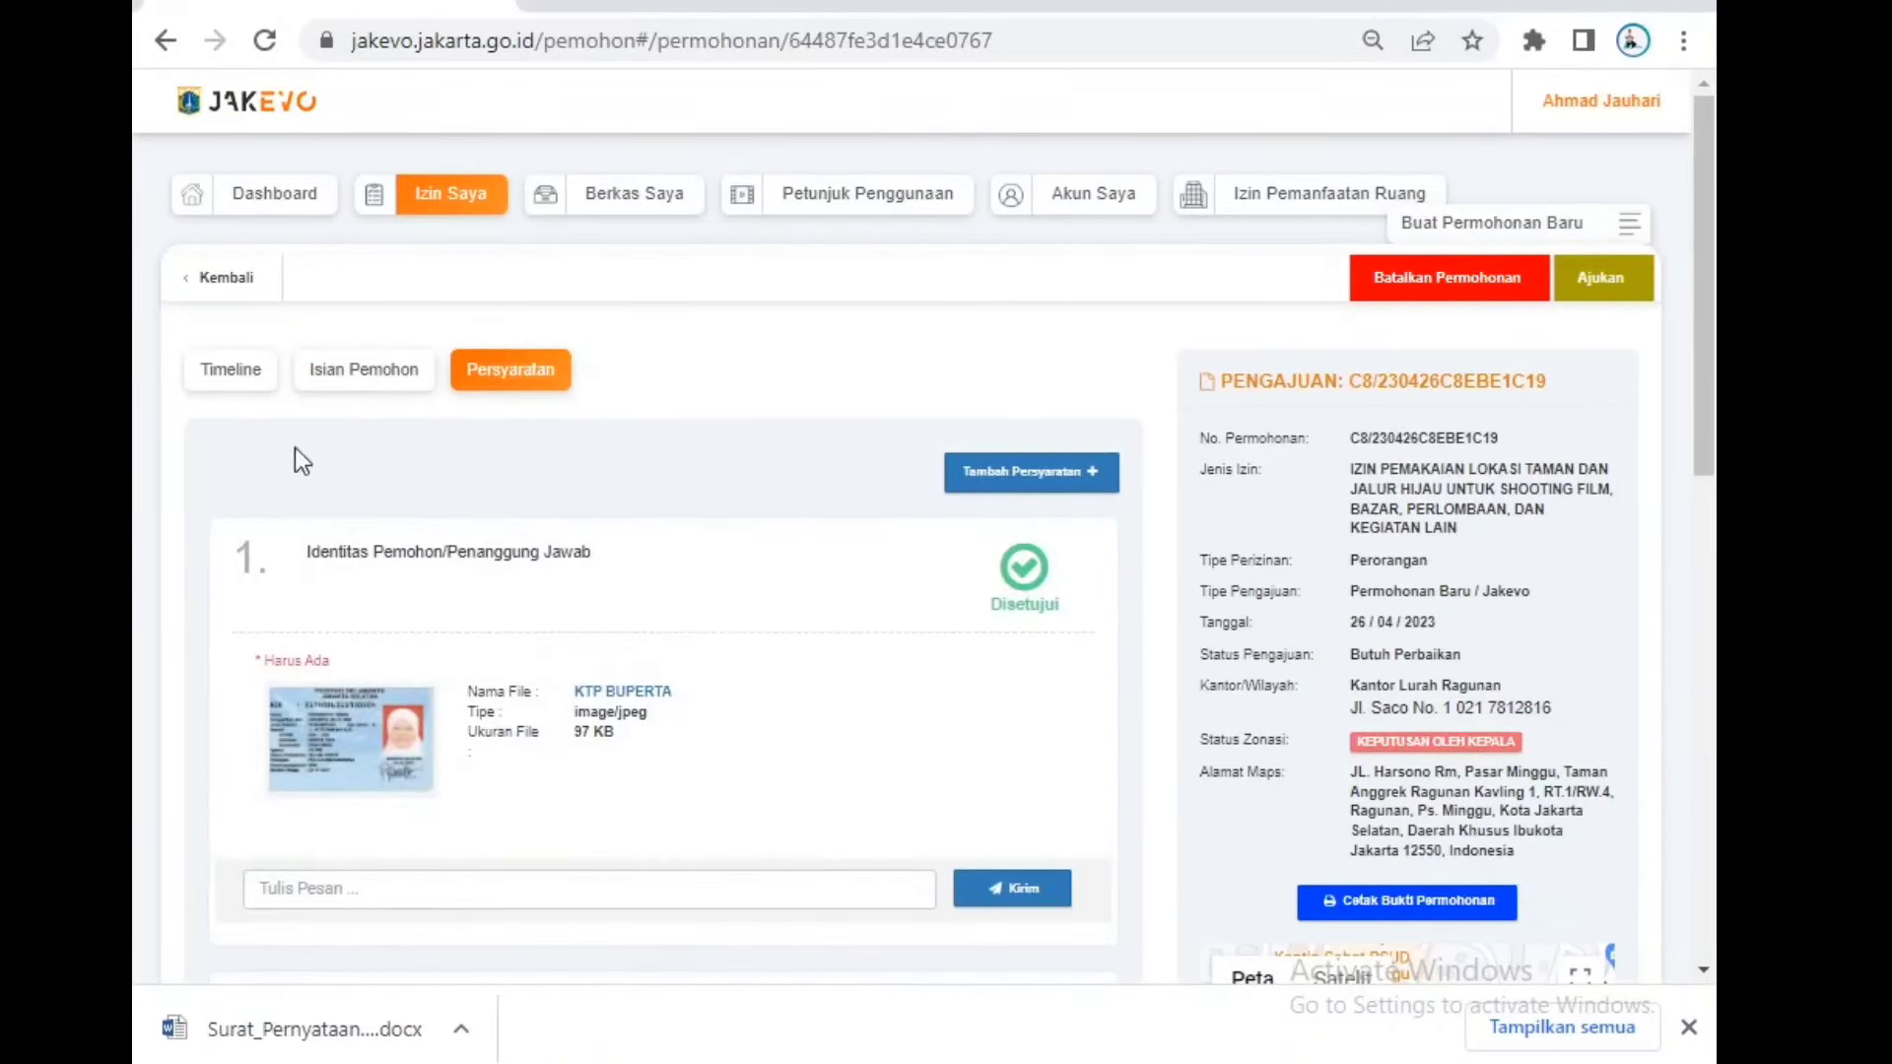
{"action": "left_click", "coordinate": [453, 199]}
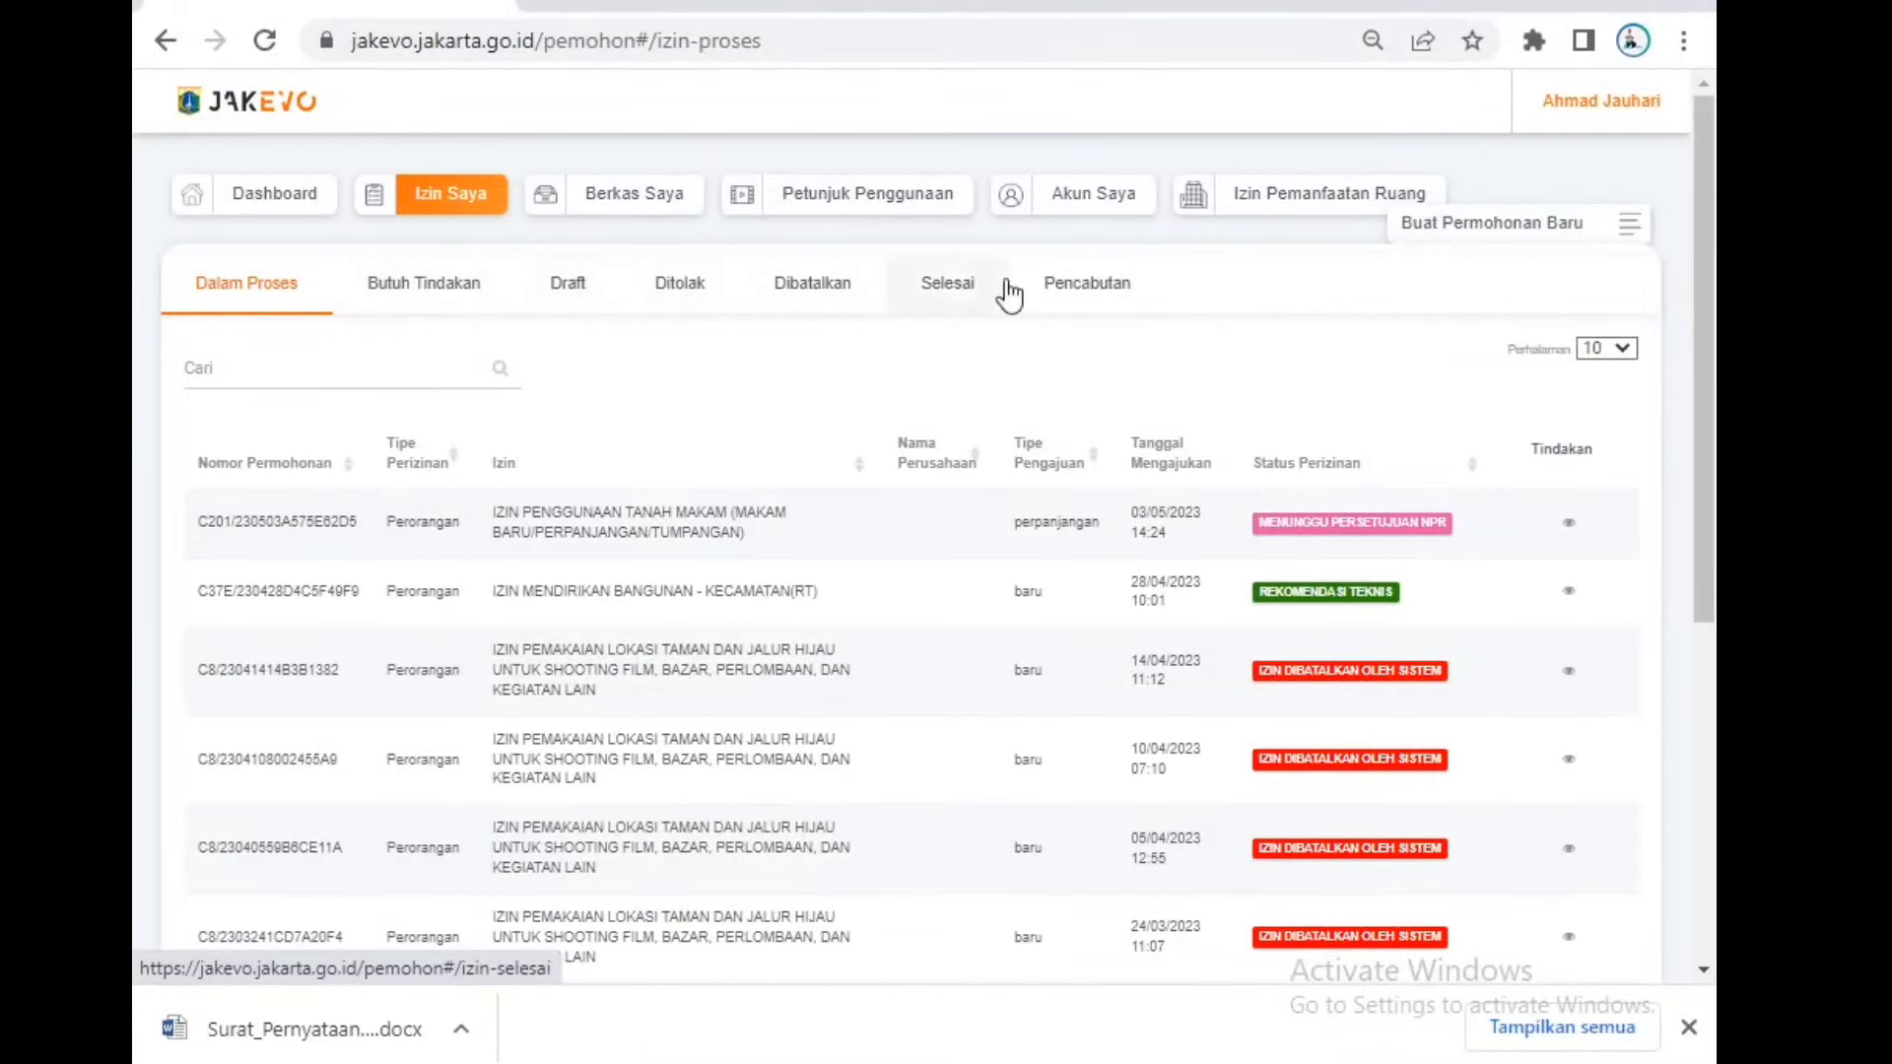
{"action": "left_click", "coordinate": [955, 293]}
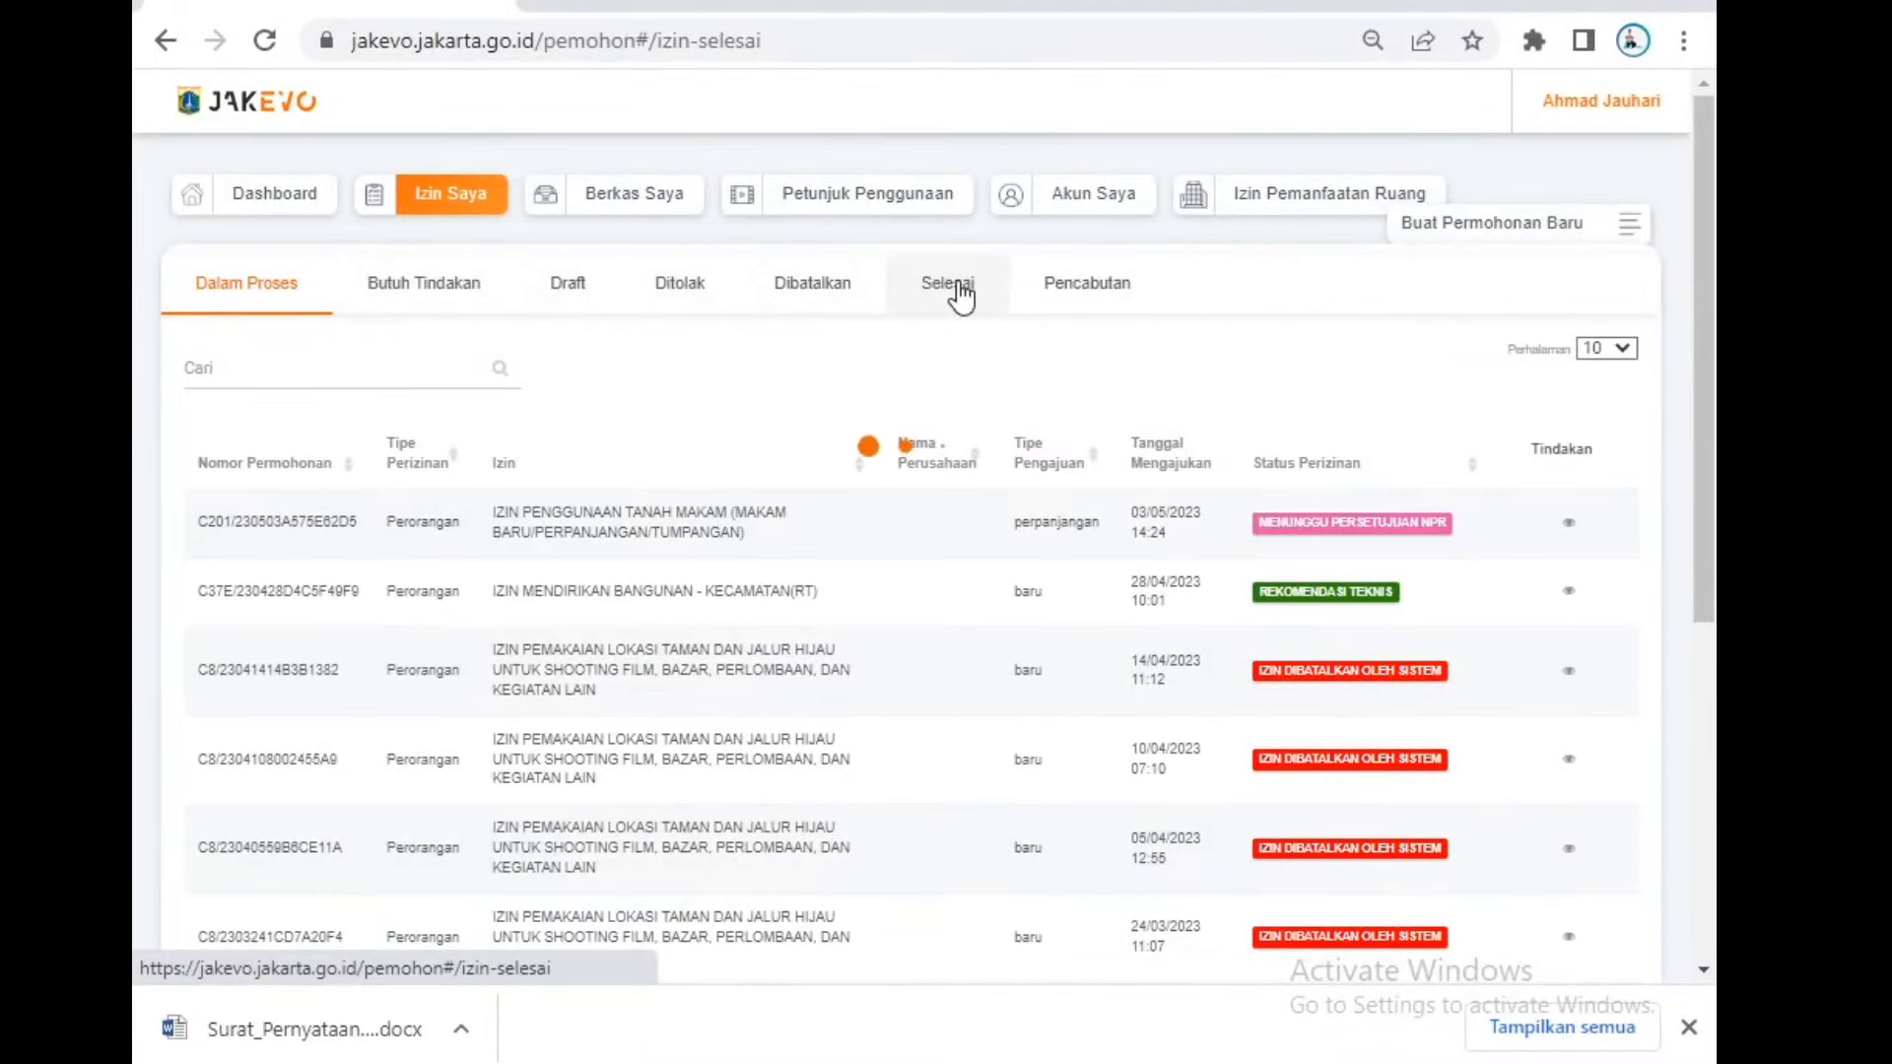